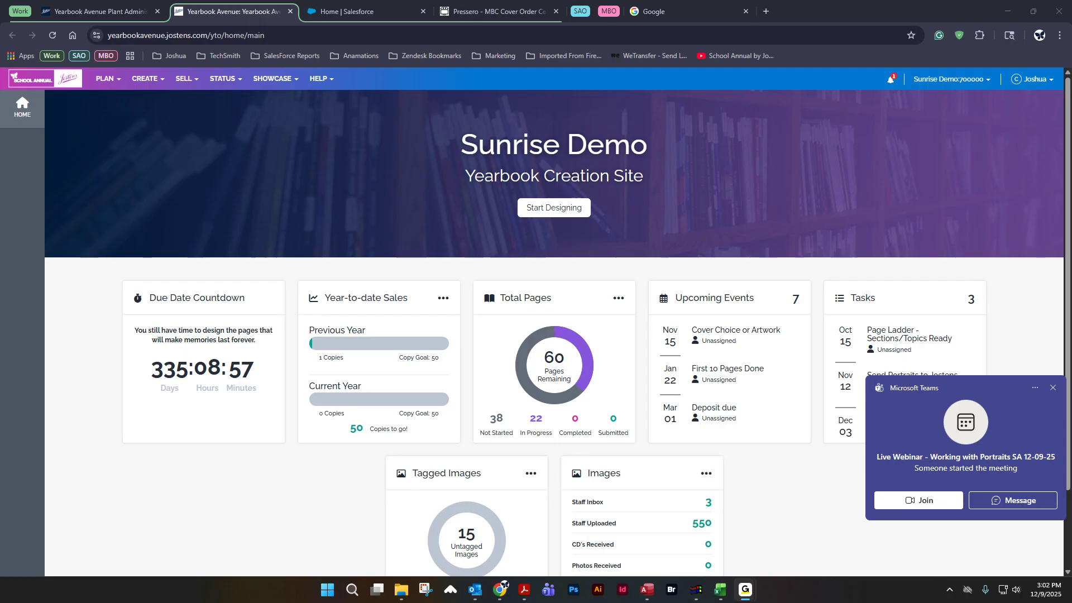
Step: Open the Image Library from the yearbook creation site
left_click(1052, 387)
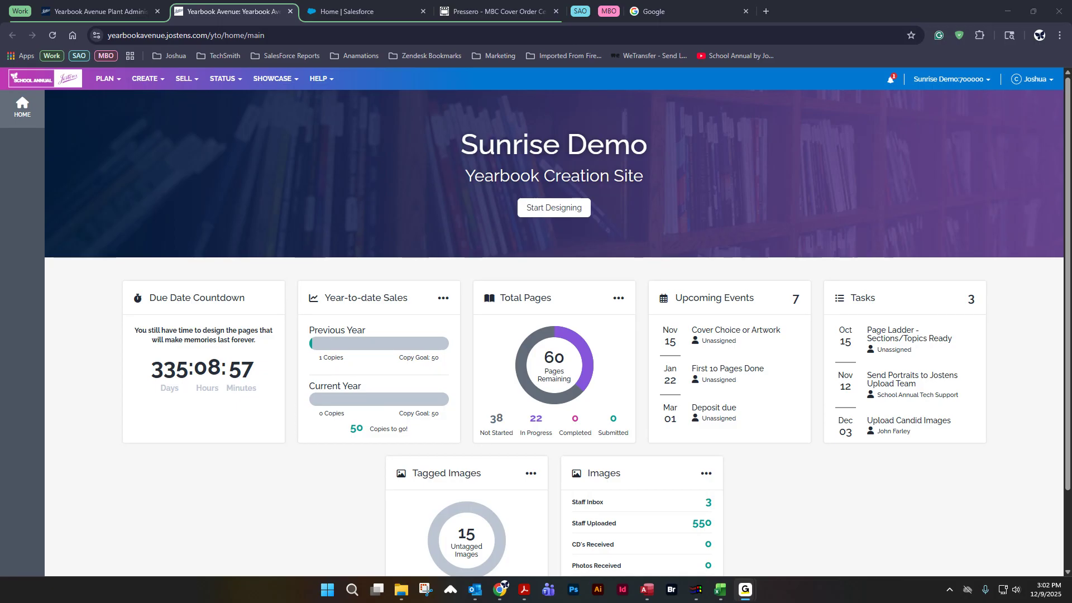
left_click(149, 81)
left_click(154, 173)
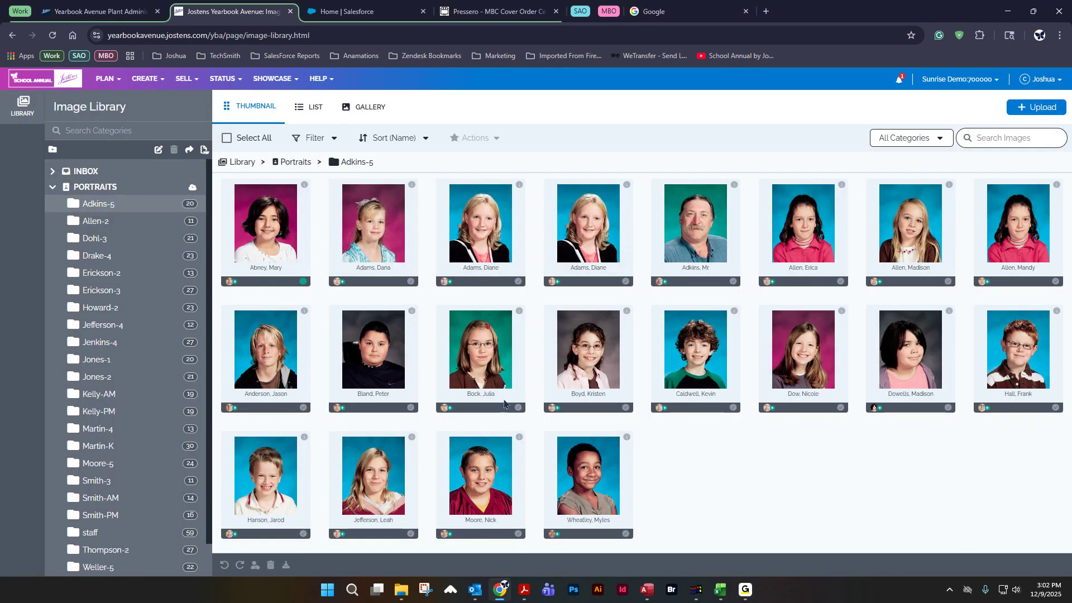
Step: Browse several portrait folders in the image library, such as Adkins-5, Drake-4 and Jones-1
left_click(53, 187)
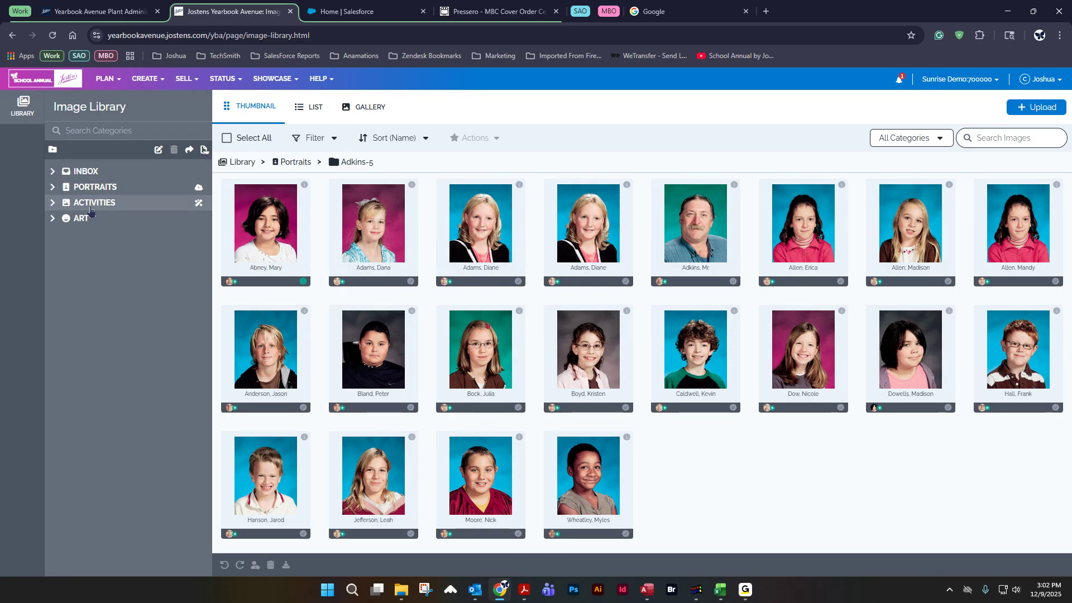
left_click(53, 190)
left_click(100, 207)
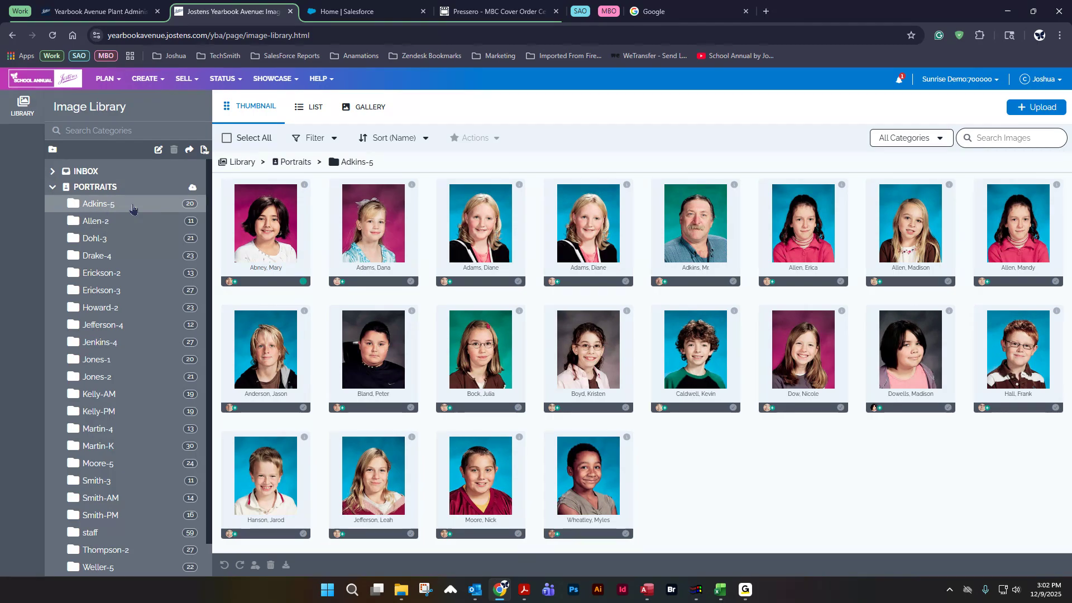
left_click(104, 240)
left_click(122, 306)
left_click(119, 364)
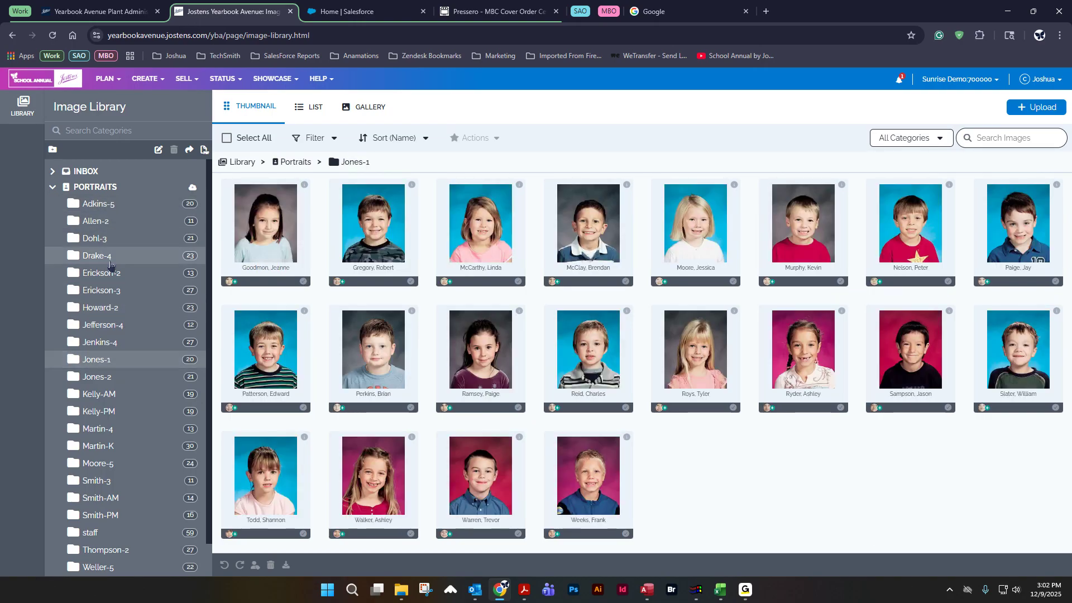
left_click(109, 257)
left_click(99, 204)
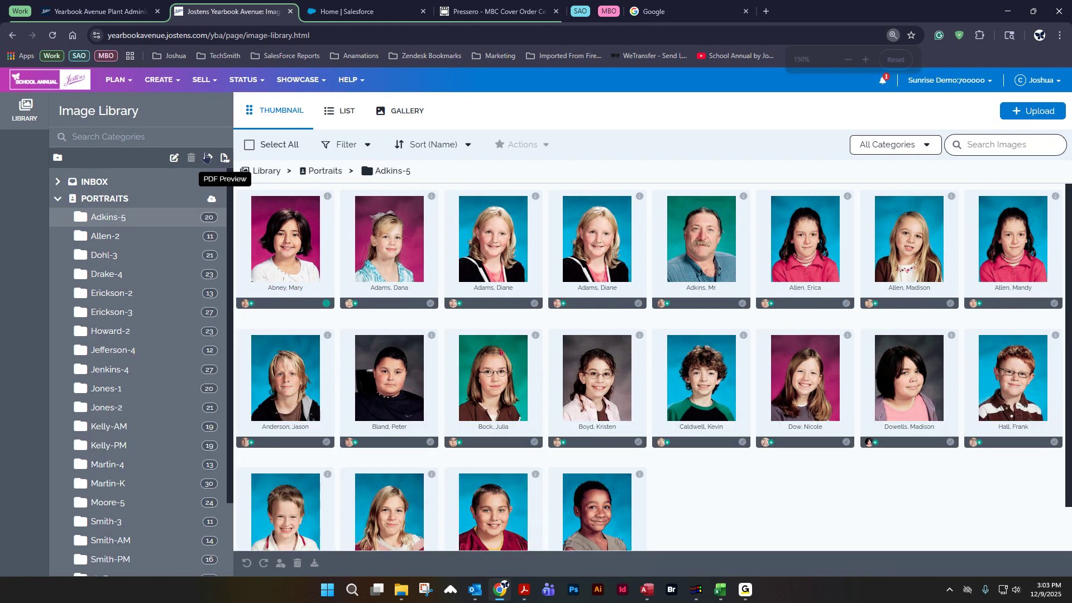
scroll(581, 242, "up", 6)
scroll(446, 309, "down", 1)
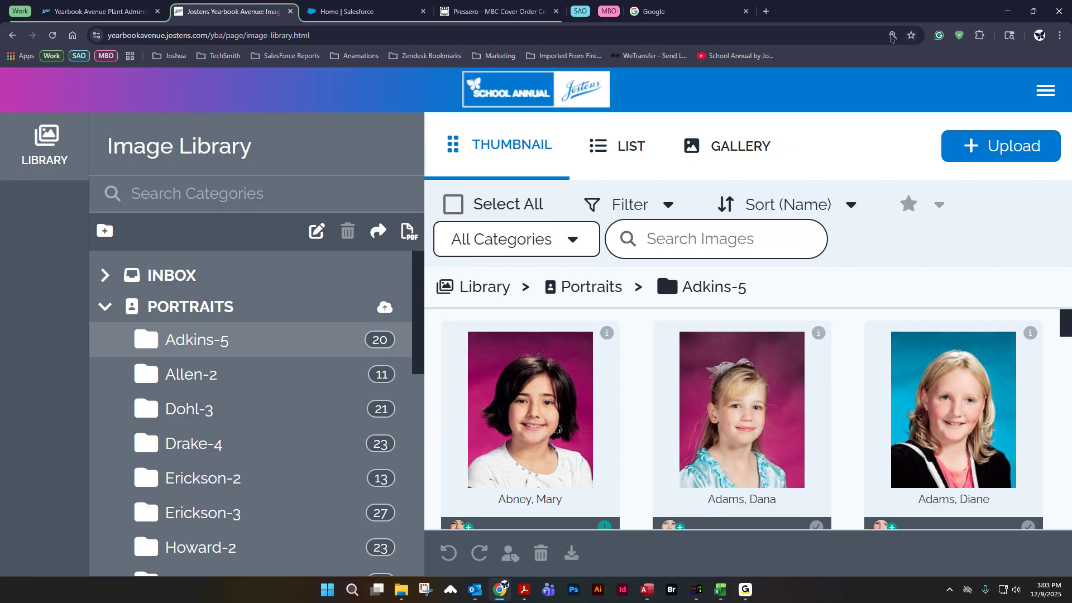
left_click(893, 36)
left_click(897, 59)
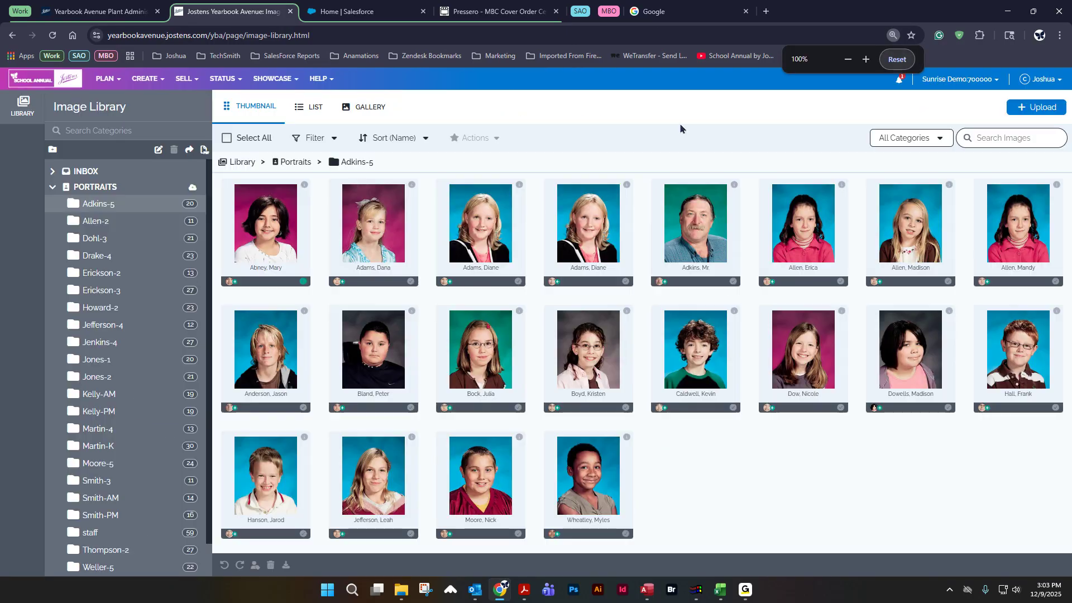
Step: Open a PDF preview of the Adkins-5 portrait folder and close its tab
left_click(204, 149)
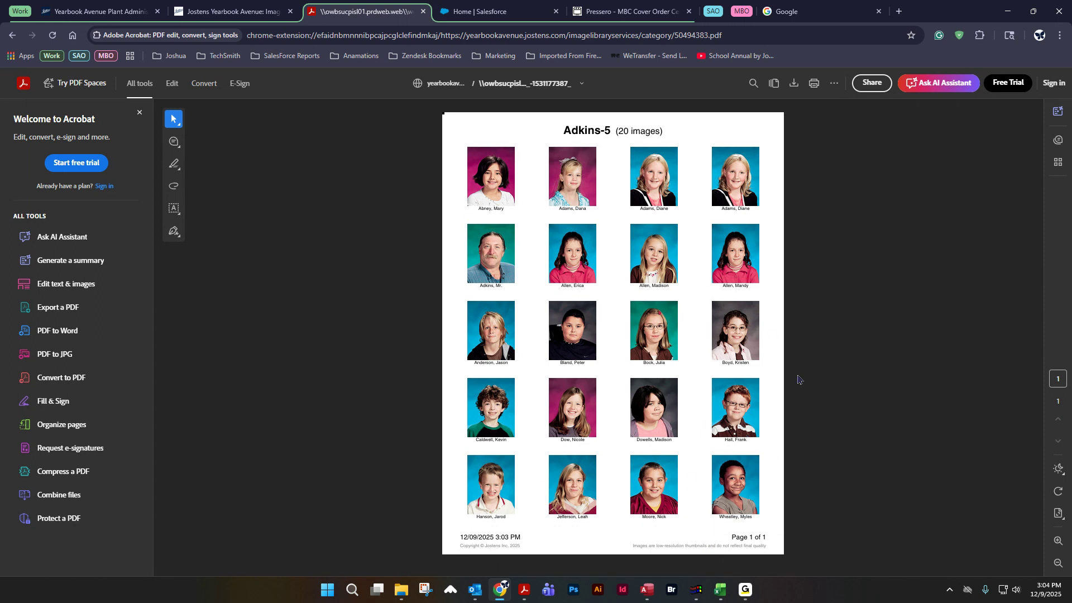
middle_click(382, 10)
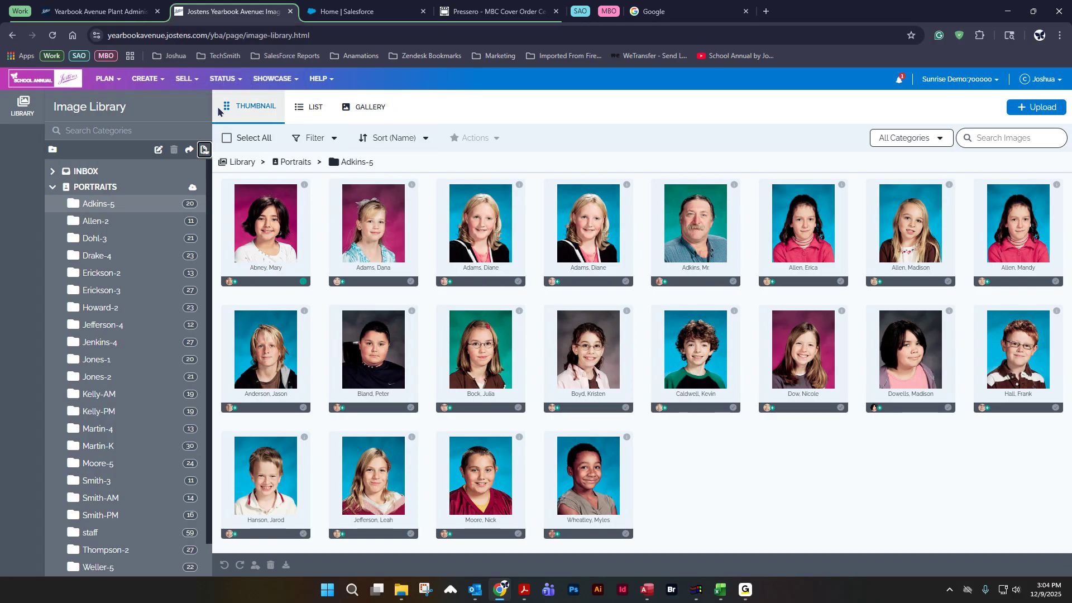
Step: Open the Coverage Report and scroll through the student list
left_click(146, 80)
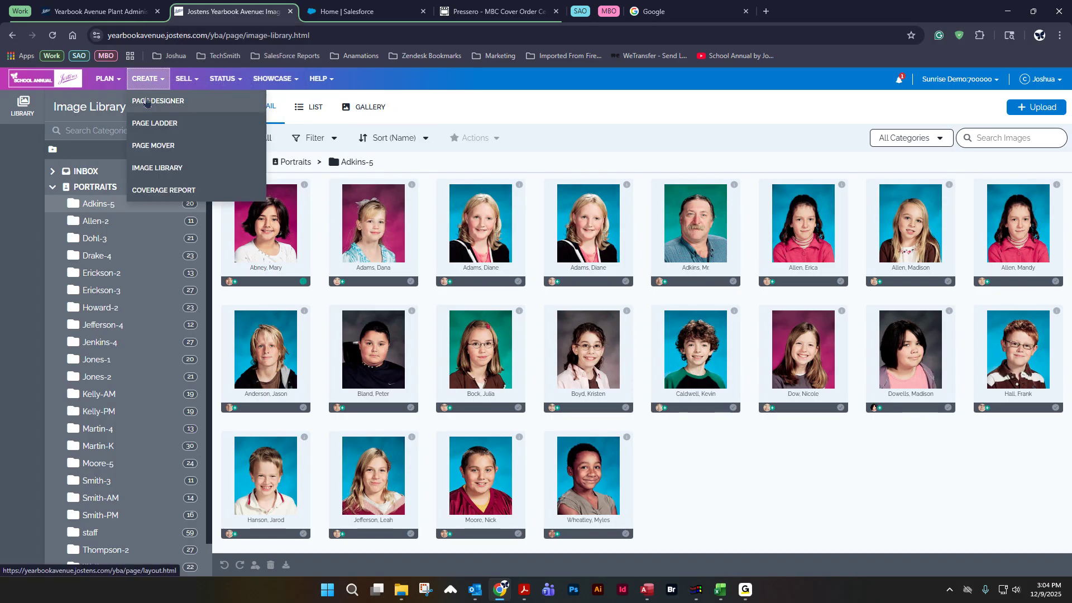
left_click(147, 190)
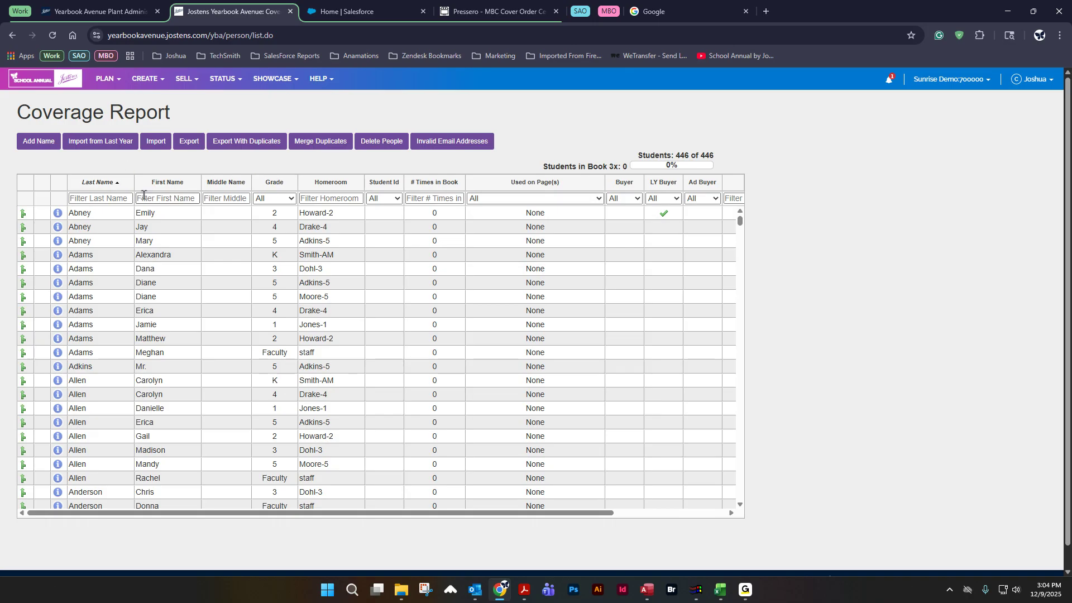
scroll(145, 301, "down", 10)
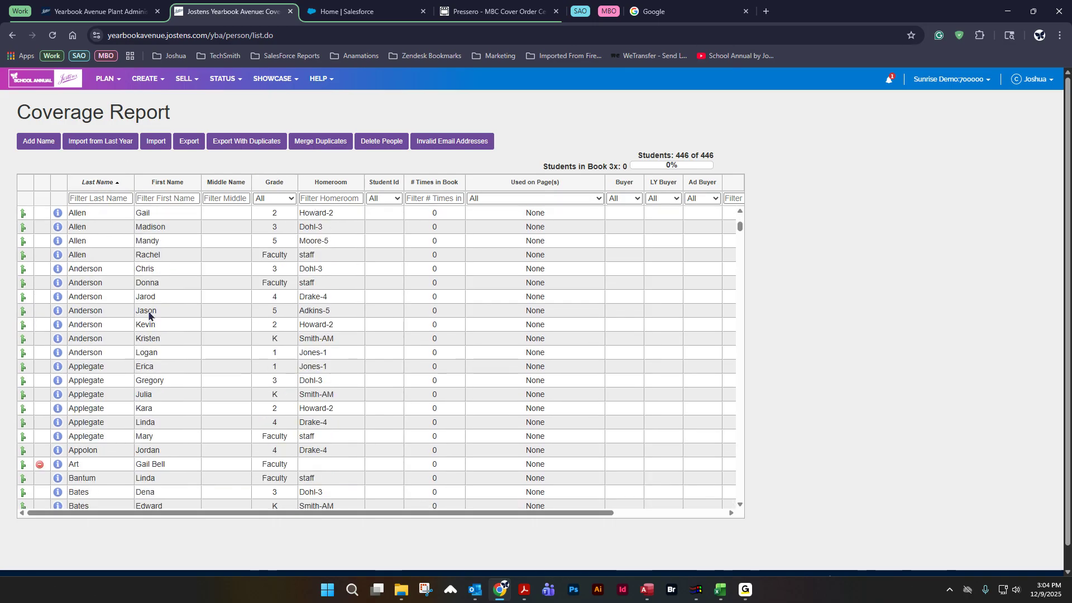
scroll(148, 333, "down", 10)
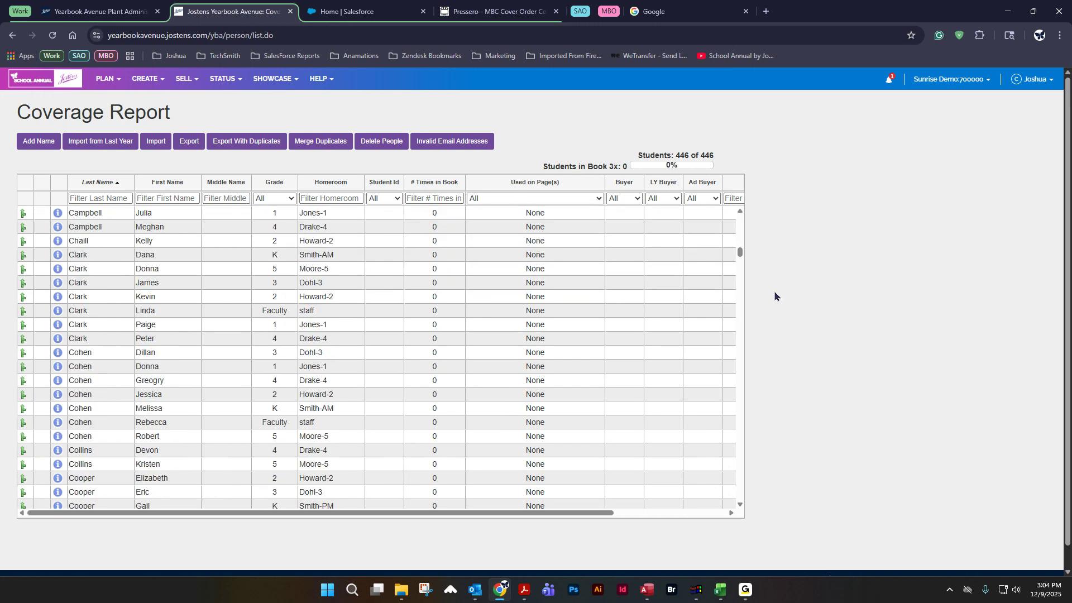
left_click_drag(740, 255, 748, 192)
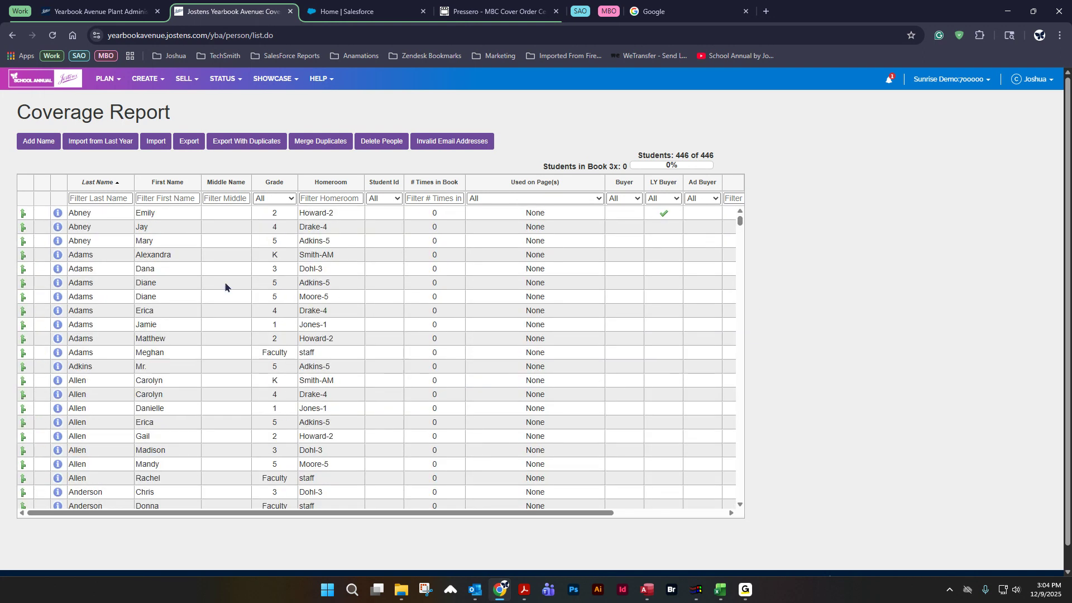
Step: Sort the coverage report by first name, last name and times in book, ending sorted by last name
left_click(163, 182)
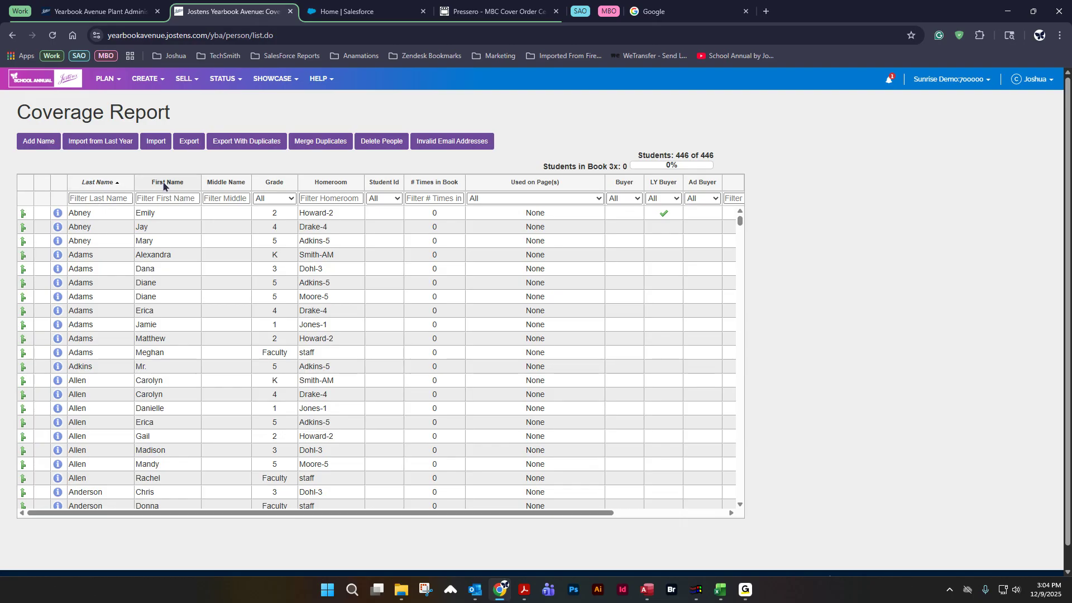
left_click(92, 183)
left_click(98, 183)
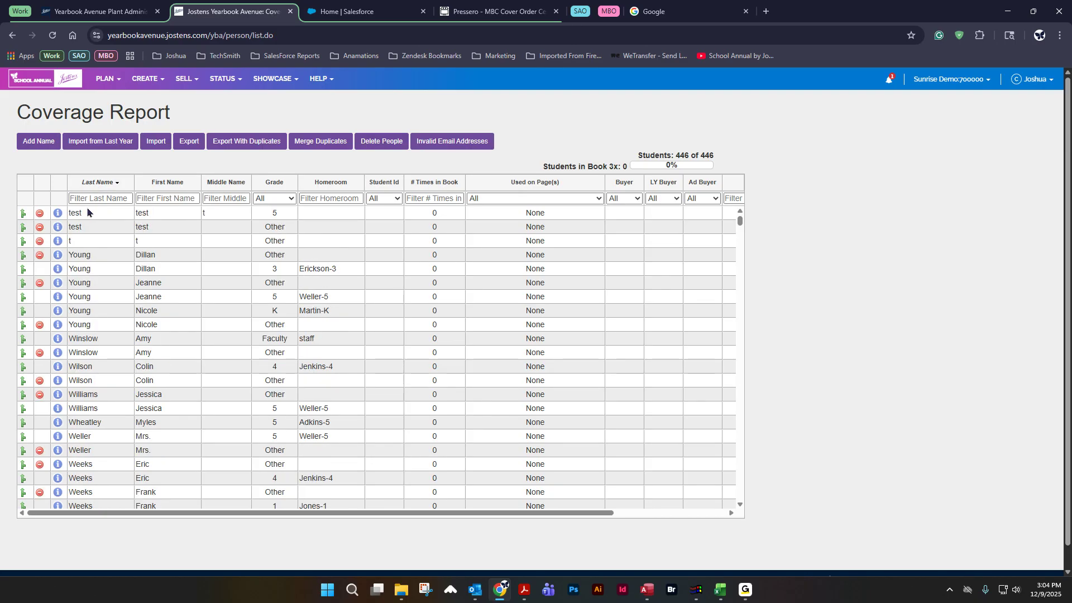
left_click(95, 183)
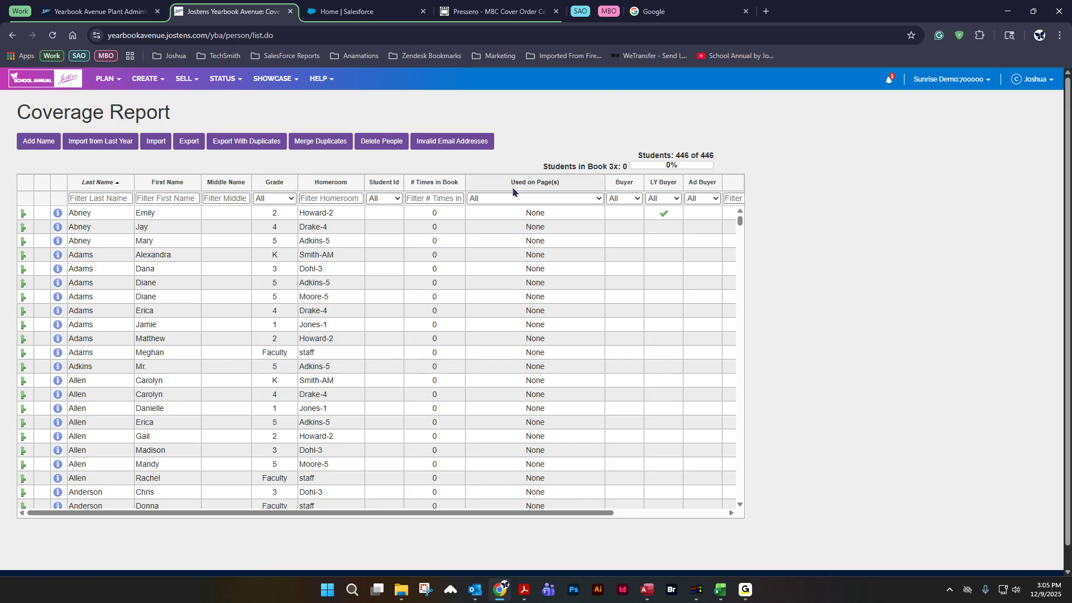
left_click(438, 182)
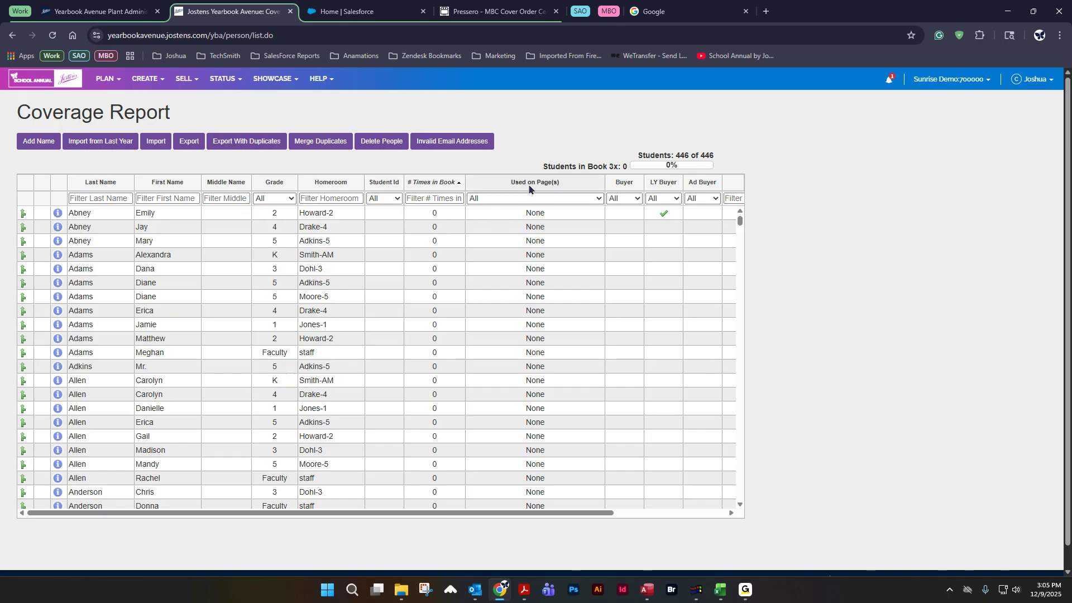
left_click(95, 183)
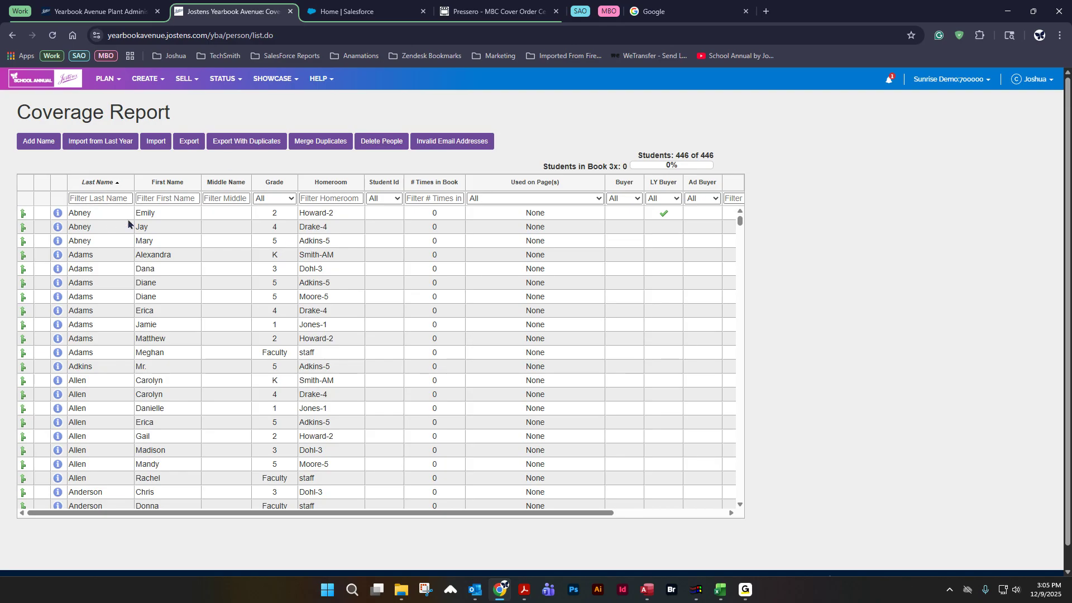
scroll(104, 286, "down", 4)
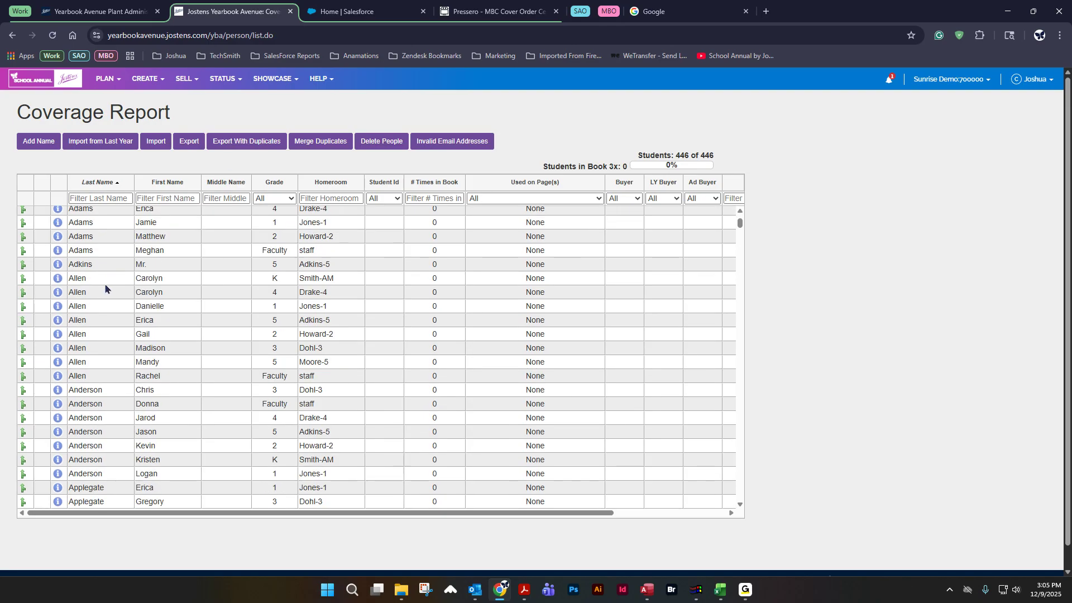
scroll(126, 351, "down", 2)
scroll(127, 363, "up", 6)
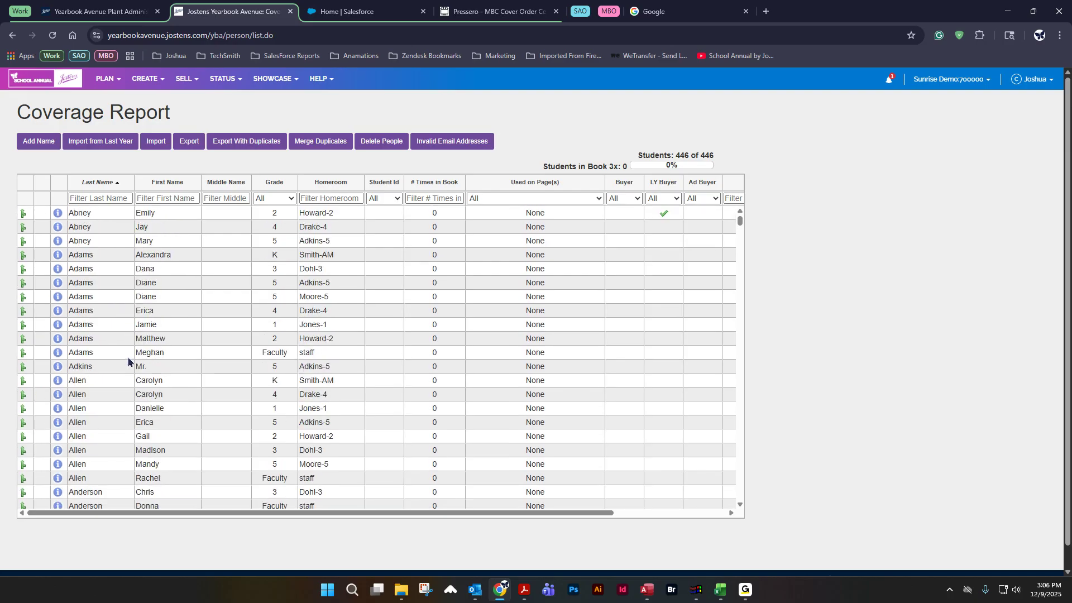
left_click(166, 227)
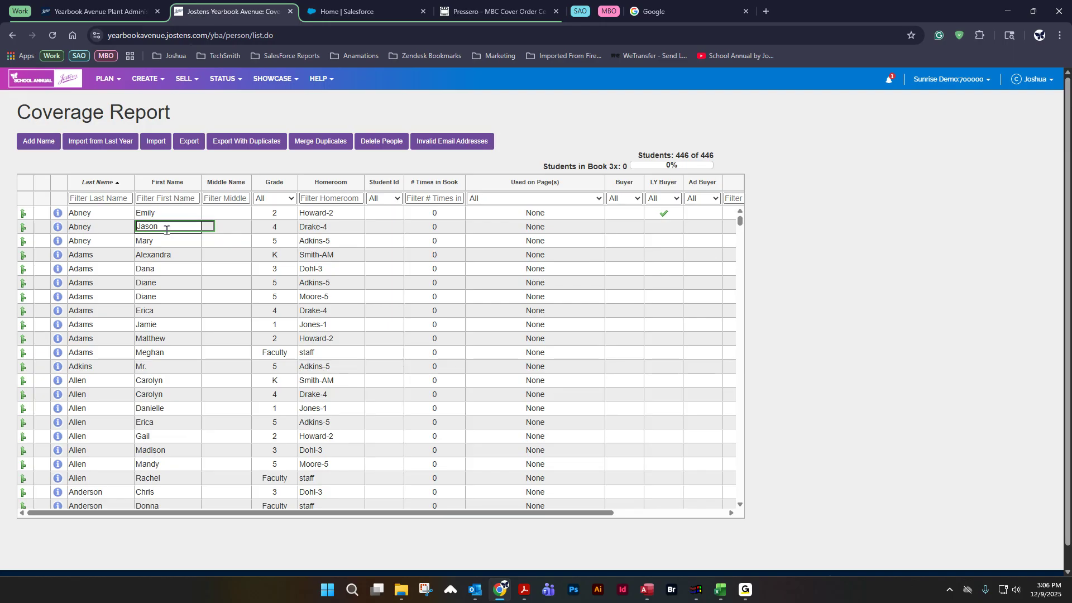
left_click(187, 168)
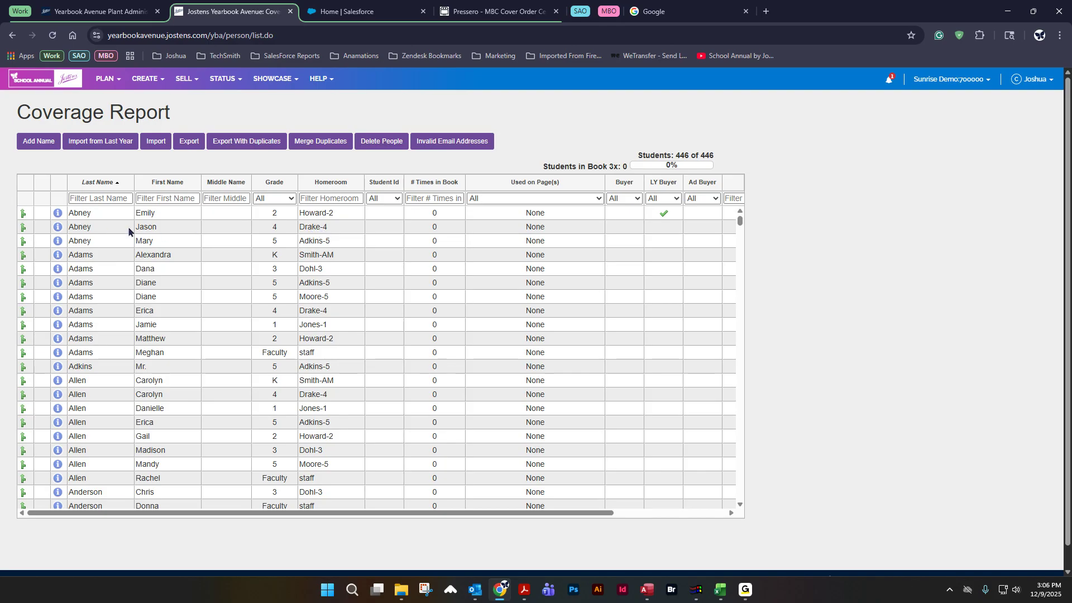
Step: Open the Abney portrait's details in the Drake-4 folder to review its tagged name, then close them
left_click(143, 80)
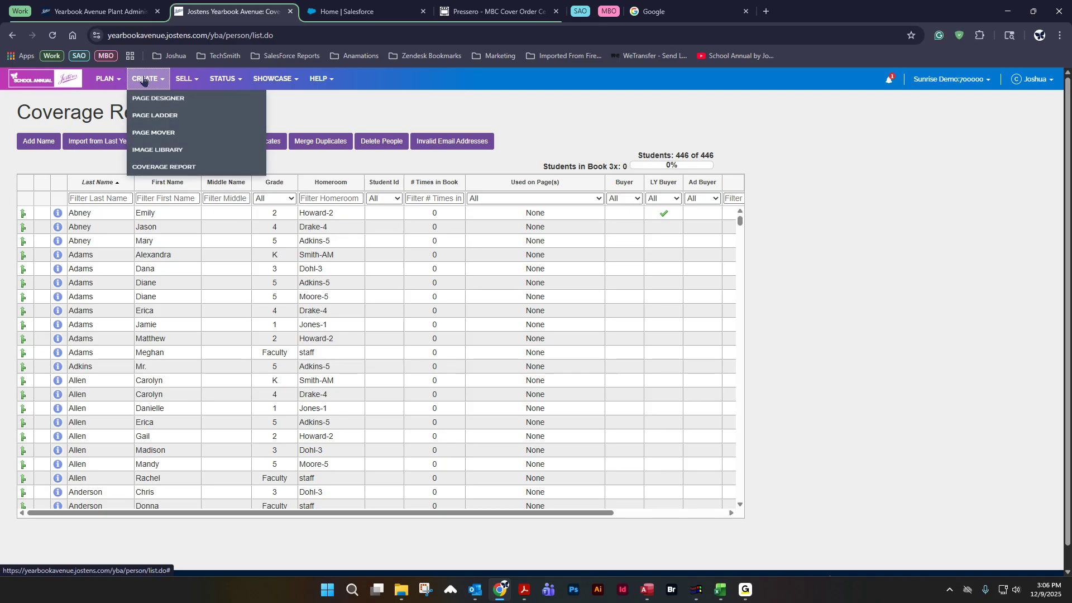
left_click(156, 150)
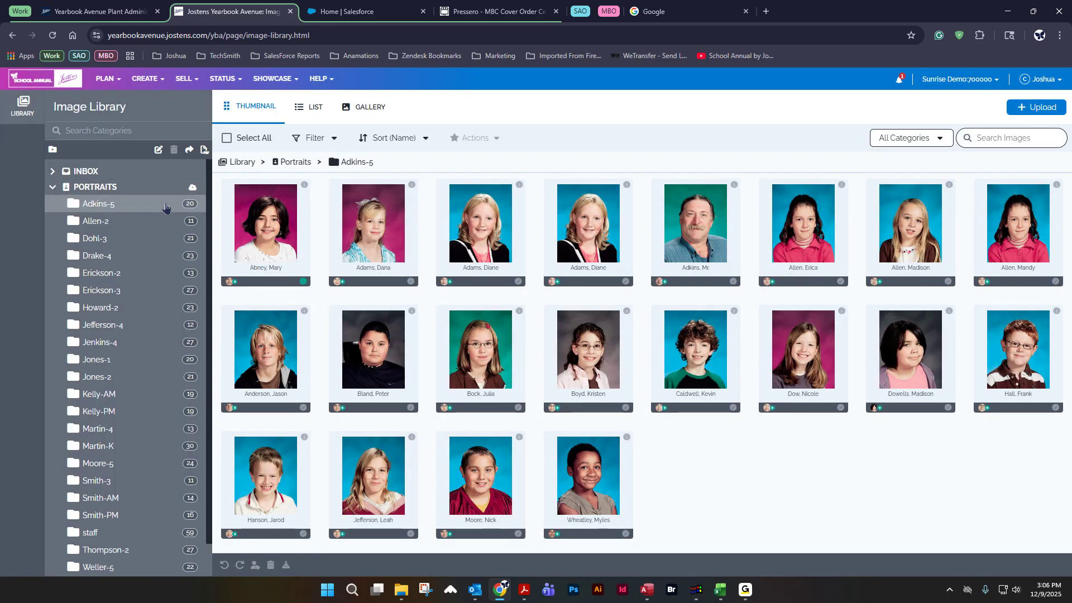
left_click(106, 260)
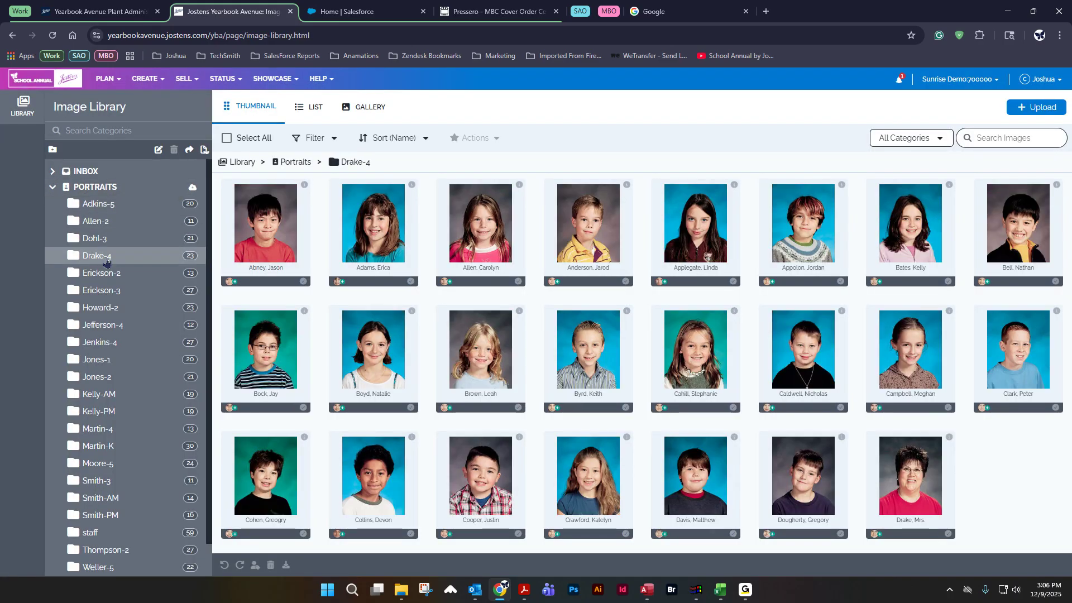
double_click(272, 240)
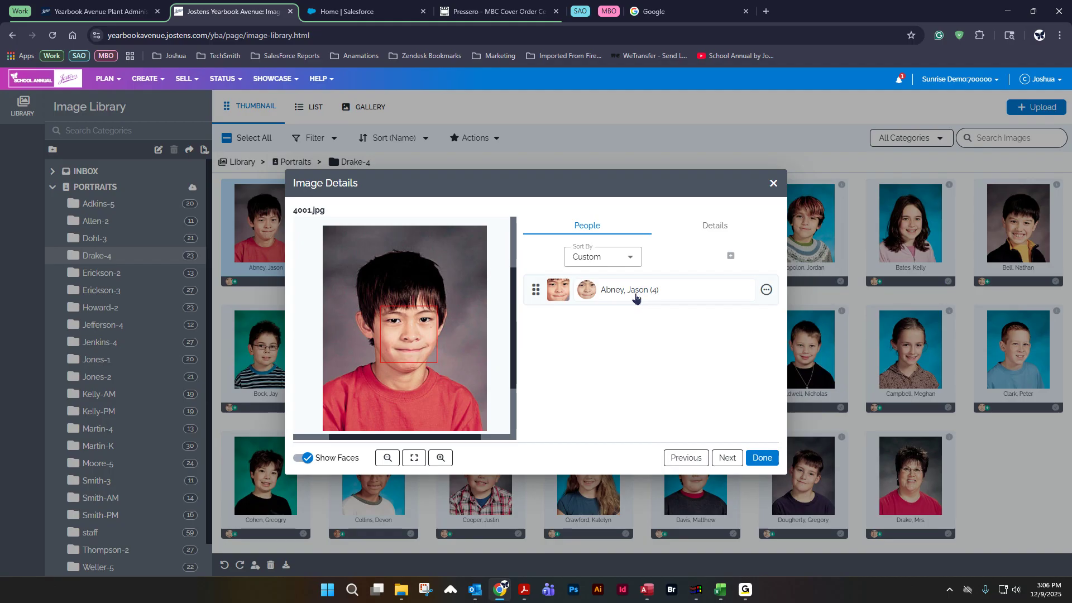
left_click(771, 184)
left_click(144, 79)
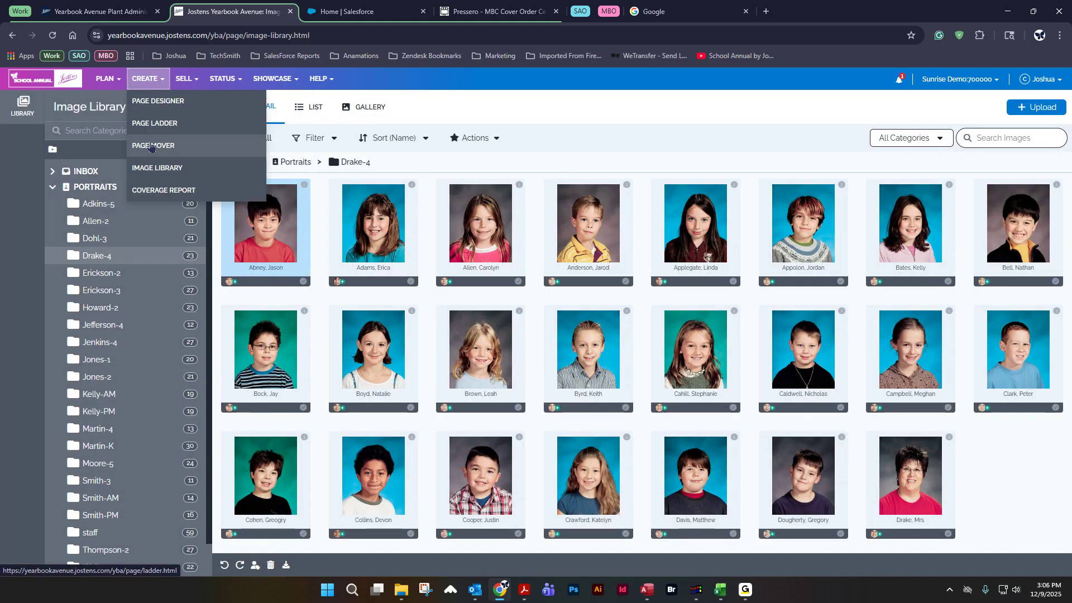
left_click(164, 191)
left_click(167, 222)
left_click(167, 222)
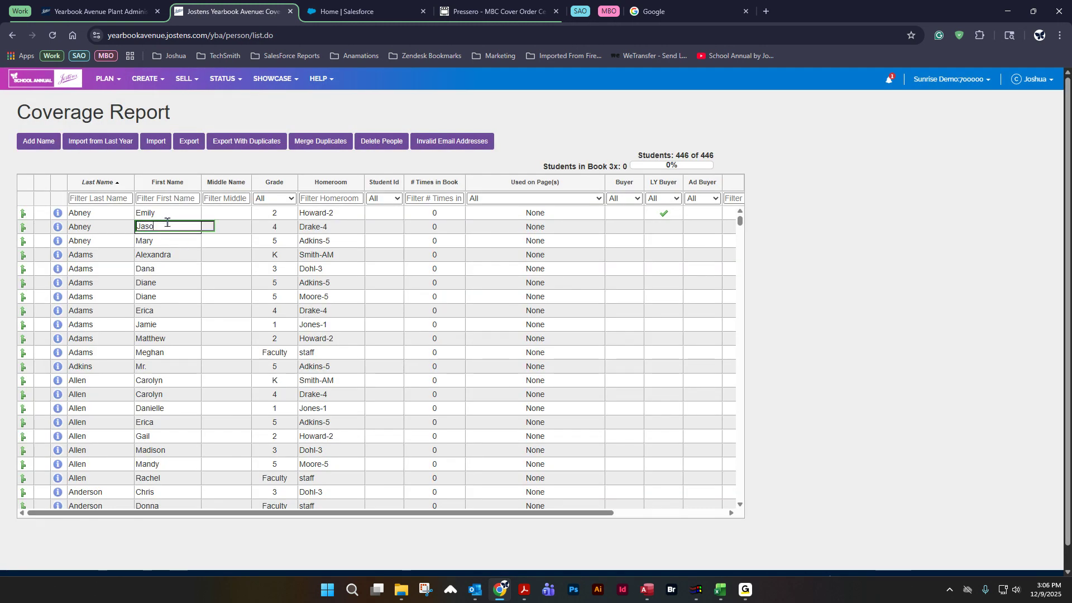
left_click(185, 154)
Step: Open the Abney portrait's details in the Drake-4 image library folder to review its tagged name, then close them
left_click(144, 79)
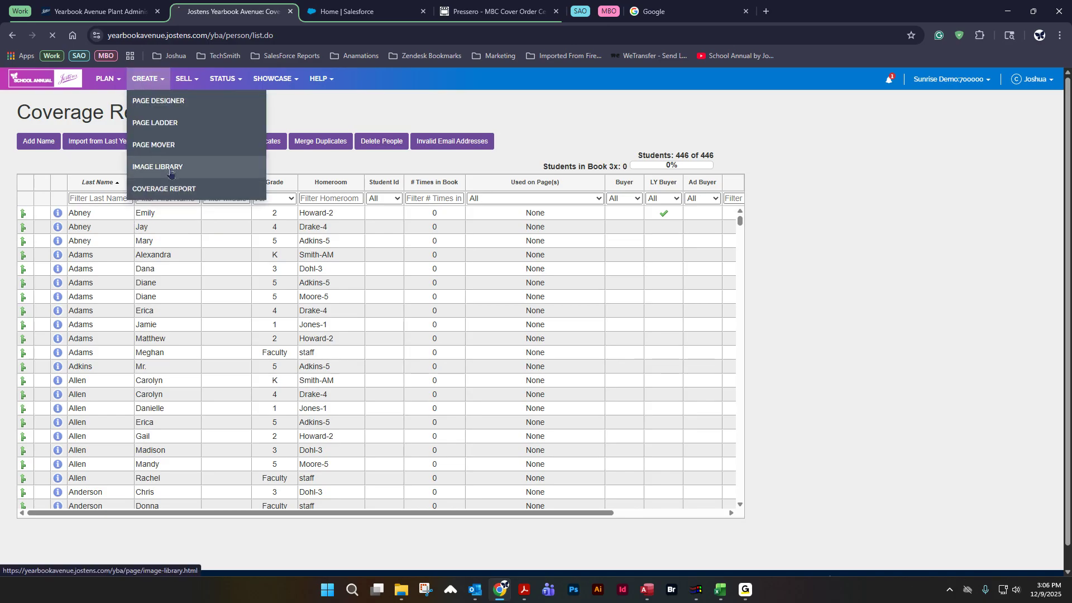
left_click(162, 168)
double_click(276, 246)
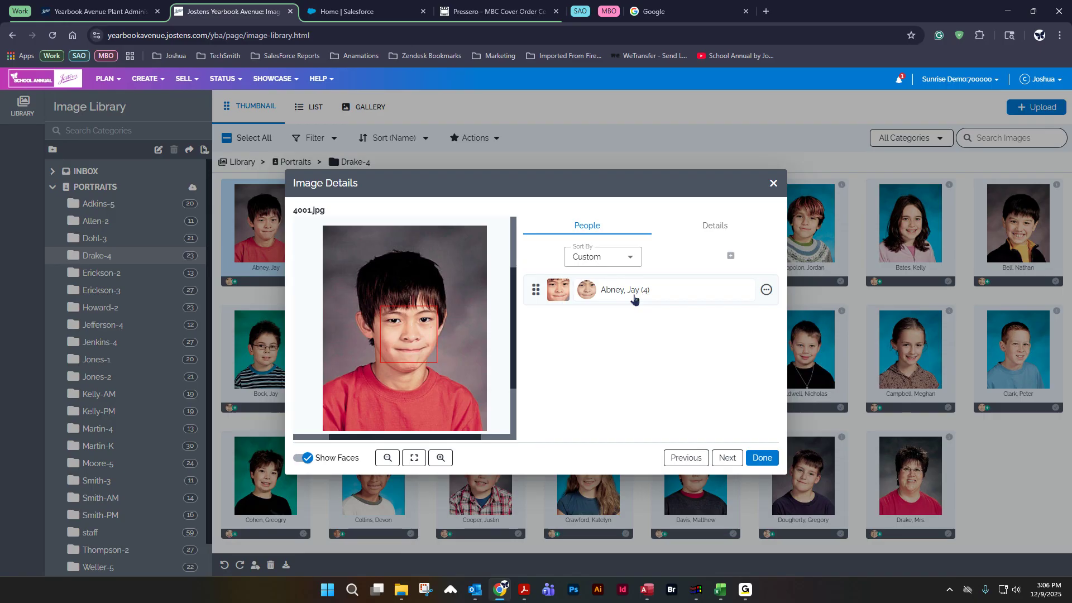
left_click(773, 183)
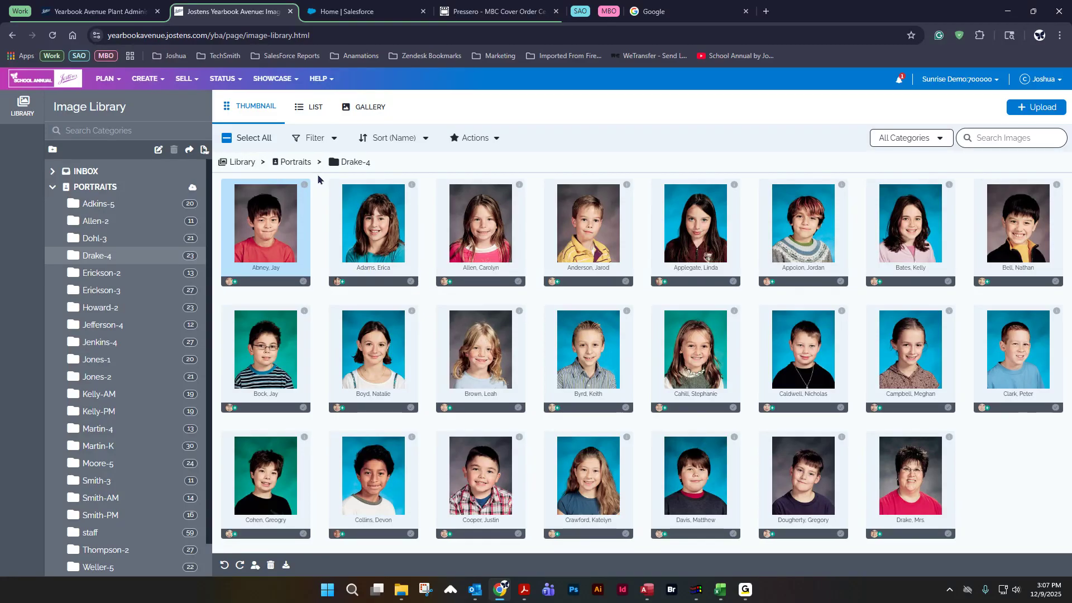
double_click(268, 227)
left_click(766, 289)
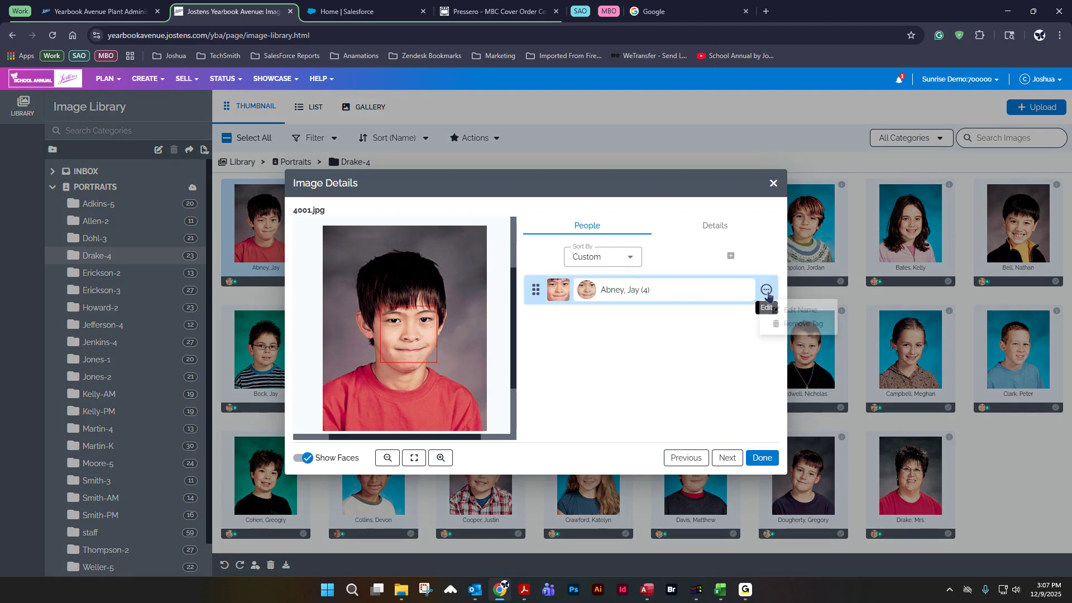
left_click(795, 311)
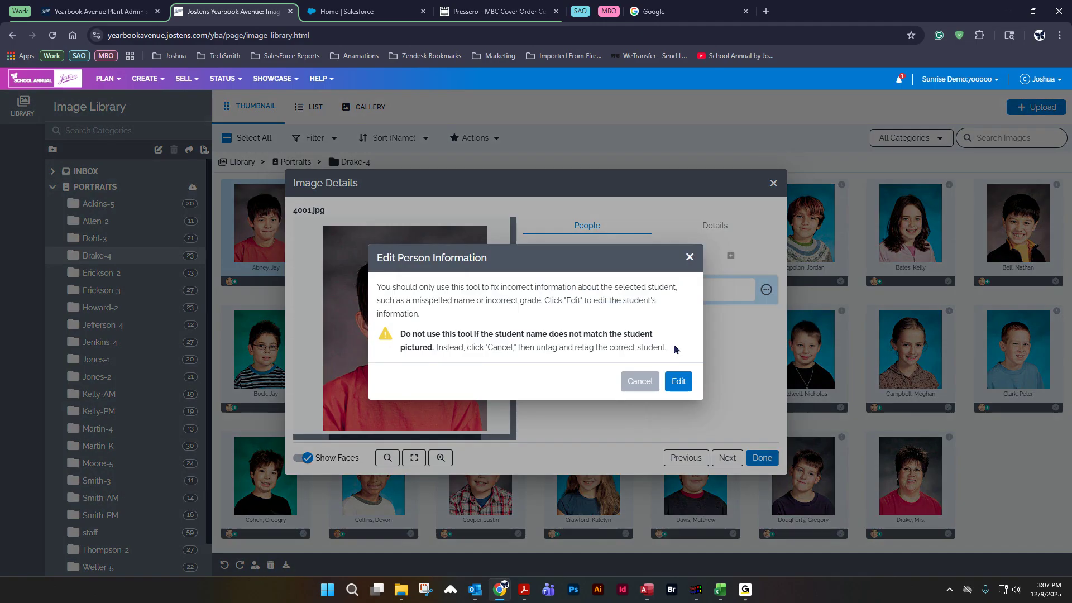
left_click(678, 382)
left_click(416, 305)
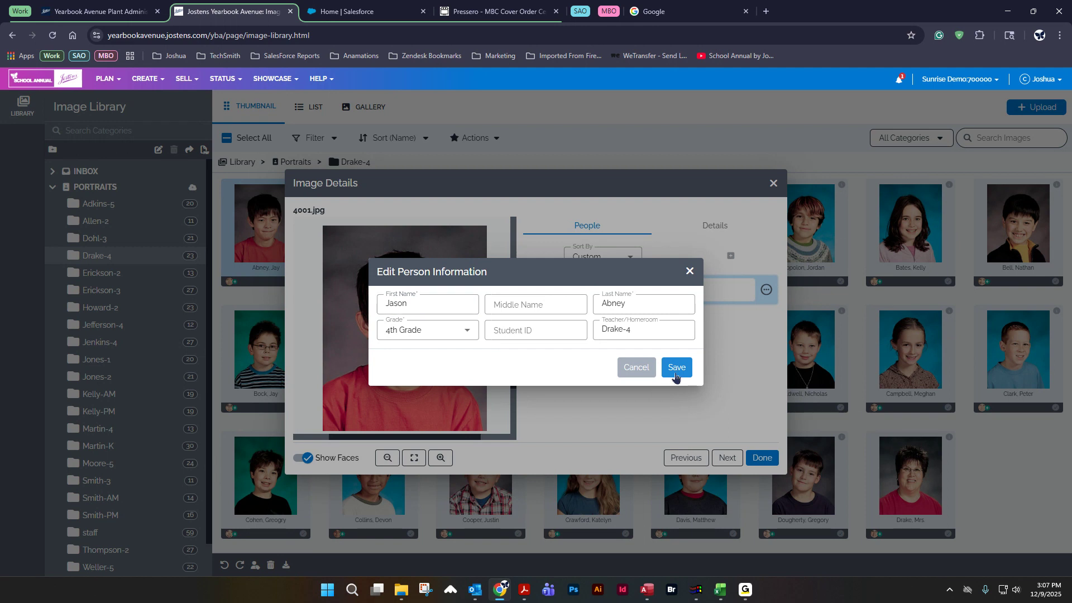
left_click(676, 370)
left_click(760, 459)
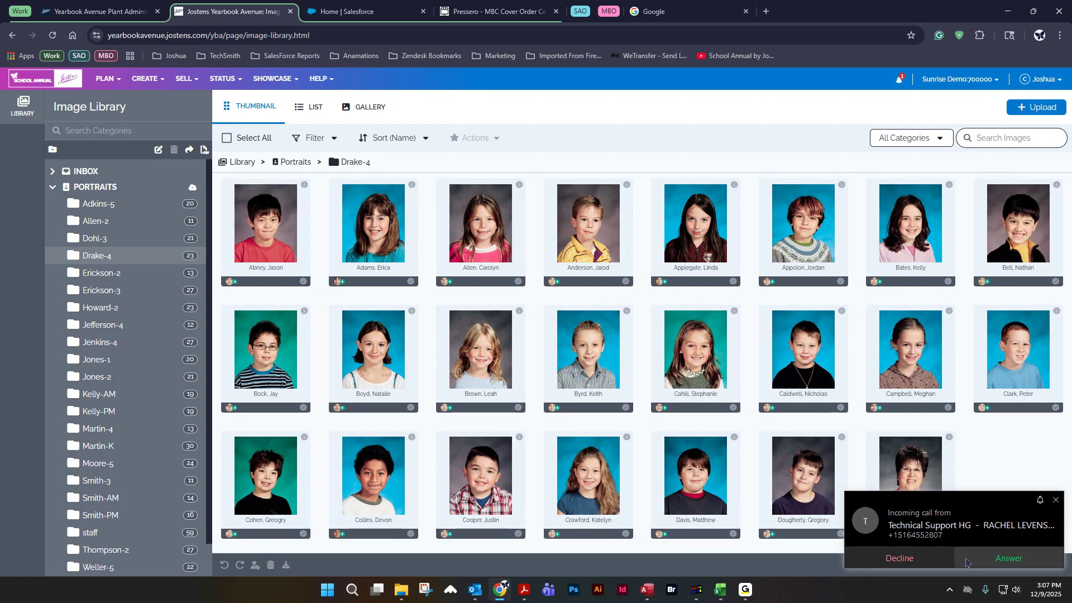
left_click(943, 559)
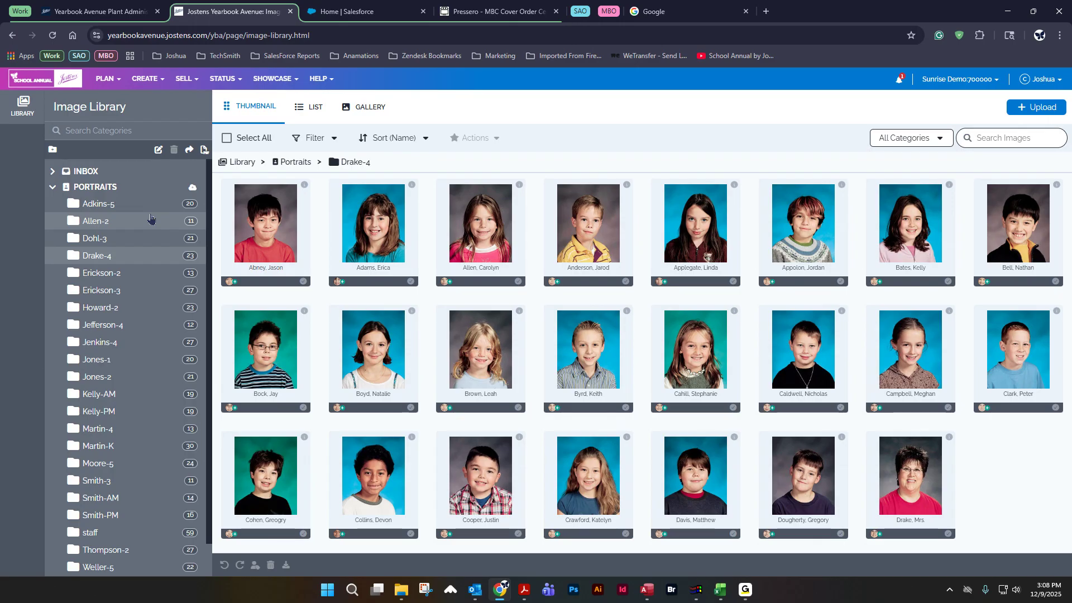
Step: Open the Borders & Lines folder under Art, By Type in the image library
left_click(52, 187)
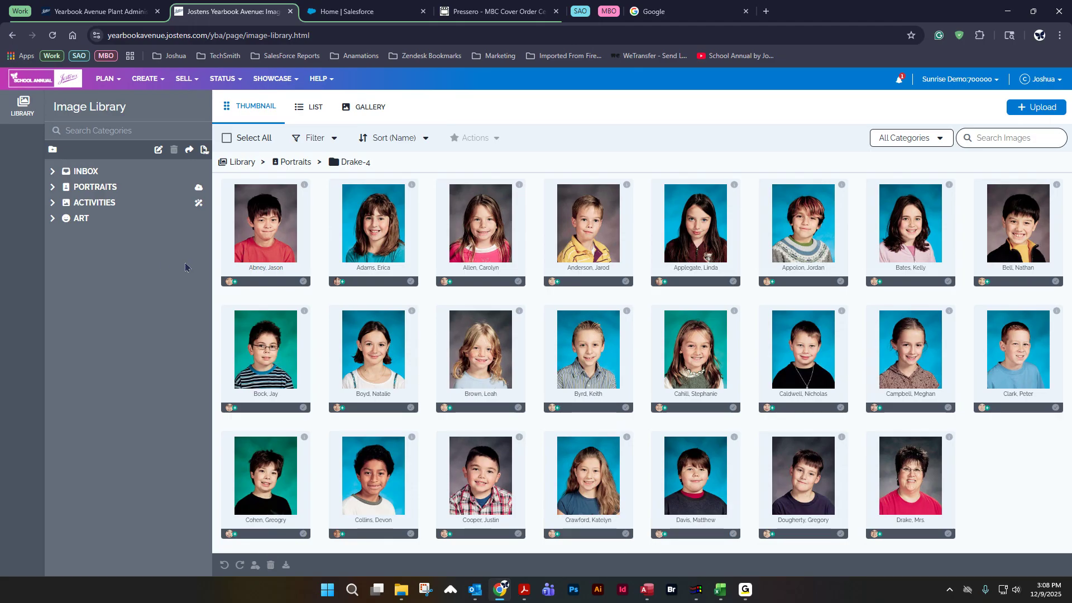
left_click(54, 222)
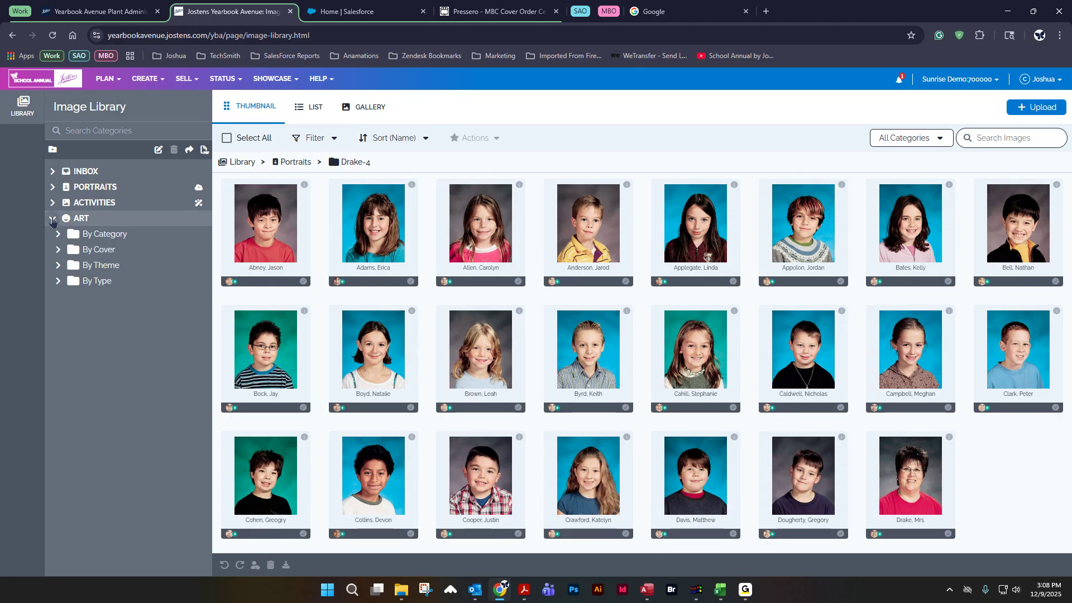
left_click(57, 282)
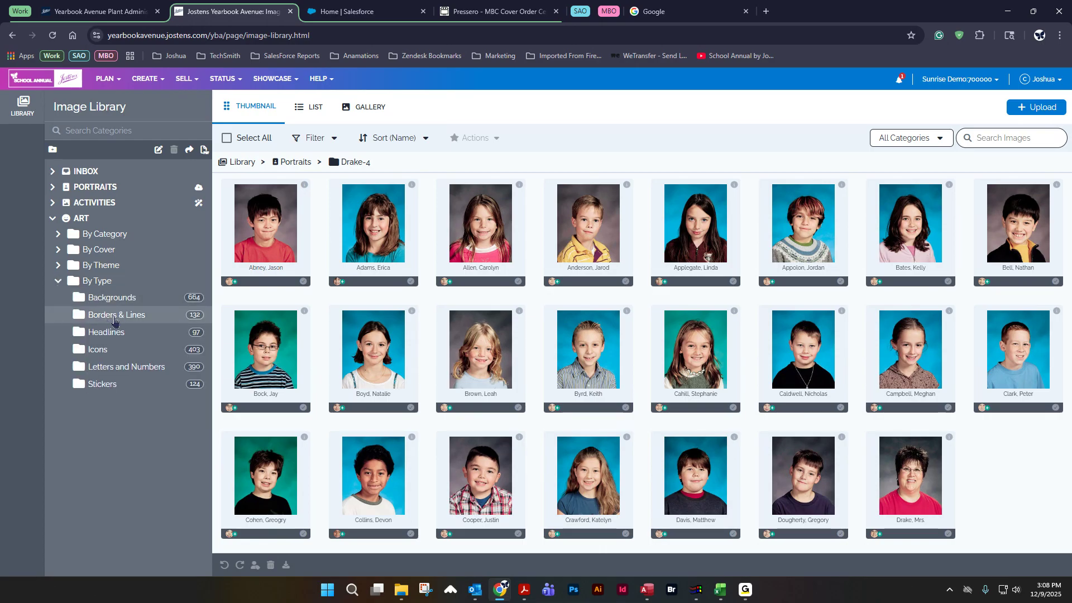
left_click(148, 319)
scroll(545, 402, "down", 5)
scroll(650, 411, "down", 12)
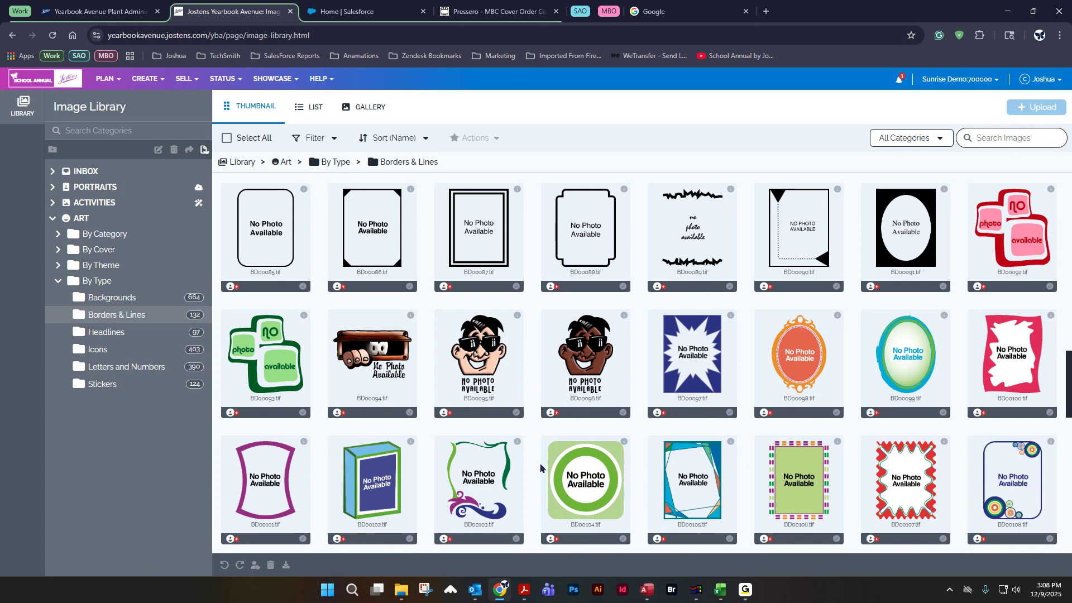
Step: Download the BD00106.tif border image to the Pictures folder
left_click(802, 474)
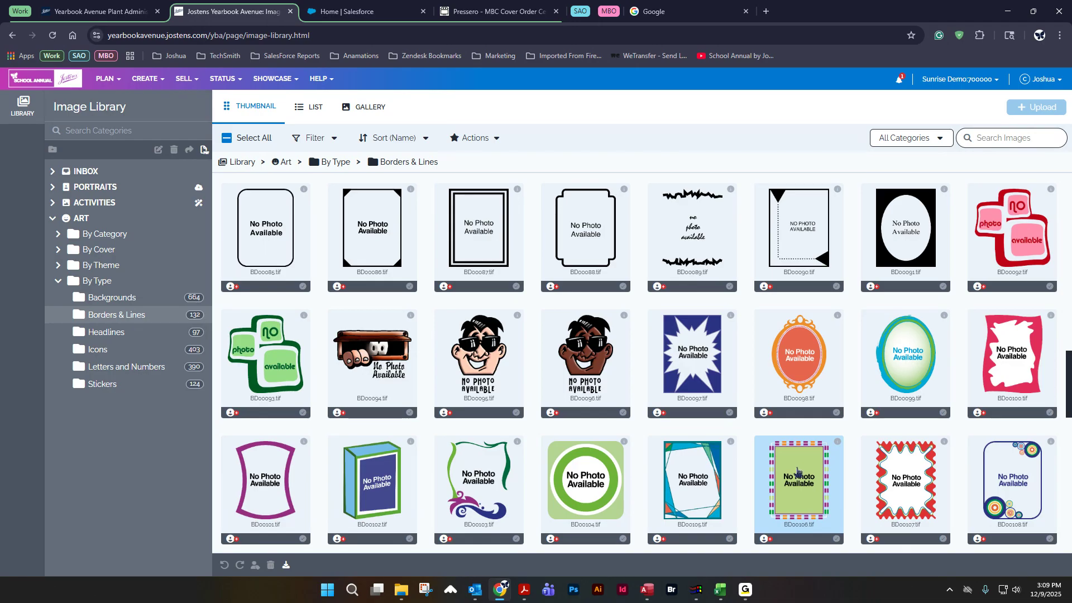
left_click(472, 139)
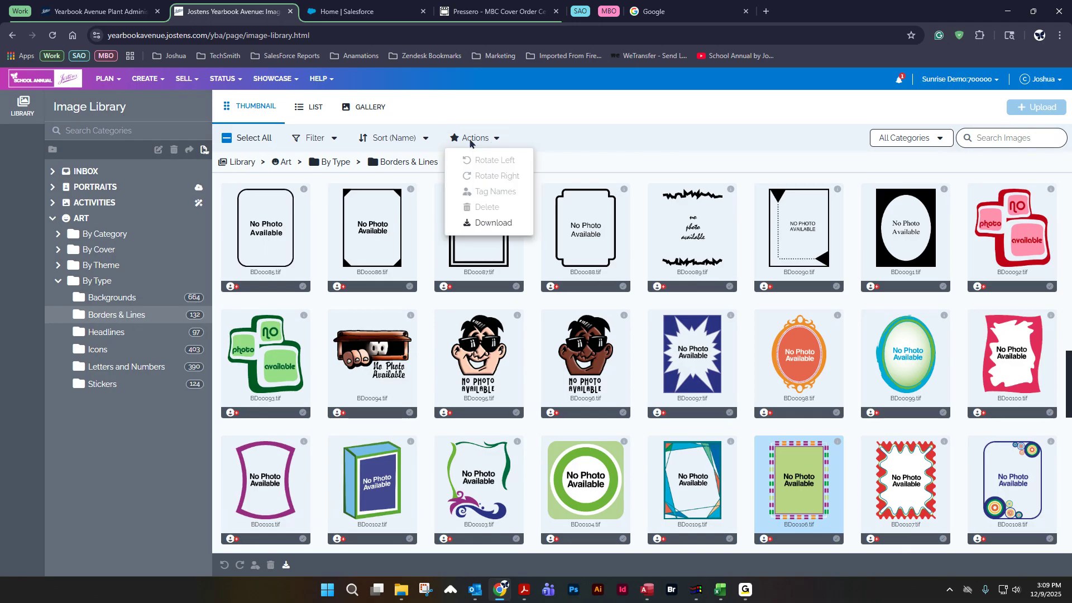
left_click(484, 225)
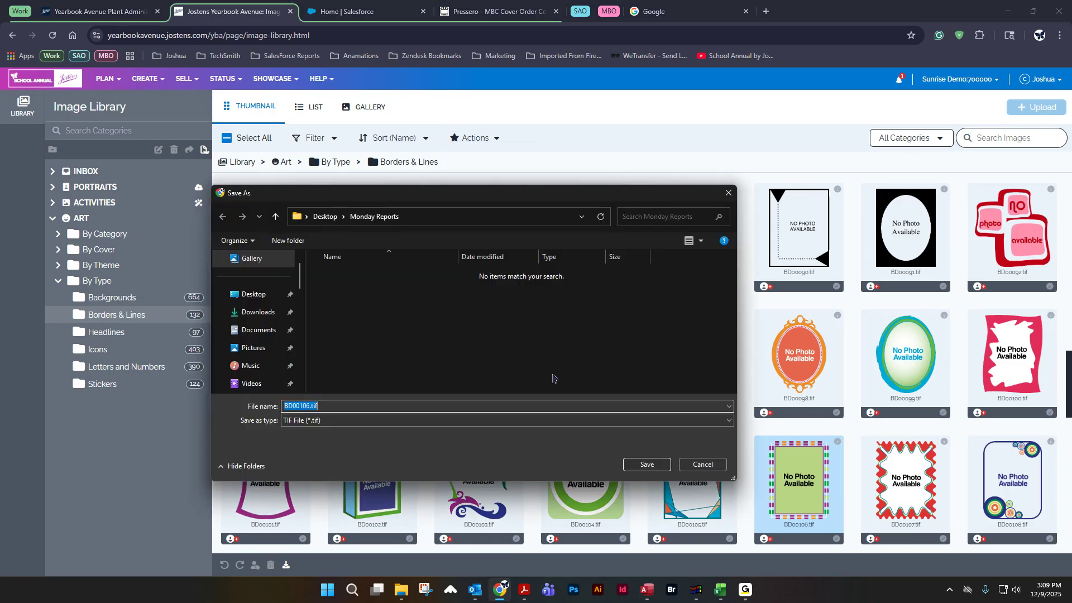
left_click(258, 330)
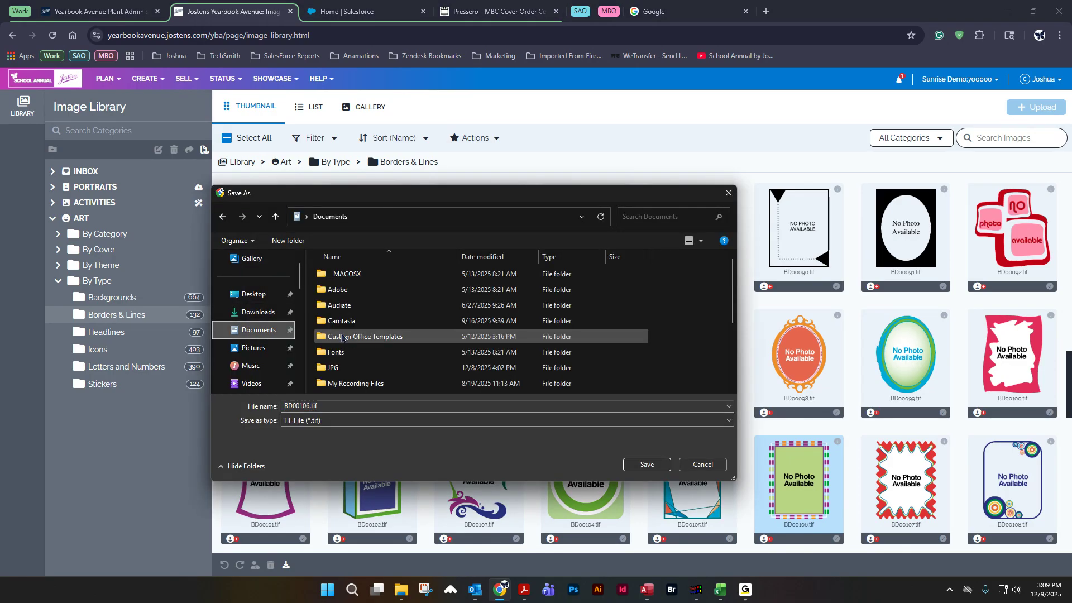
double_click(349, 368)
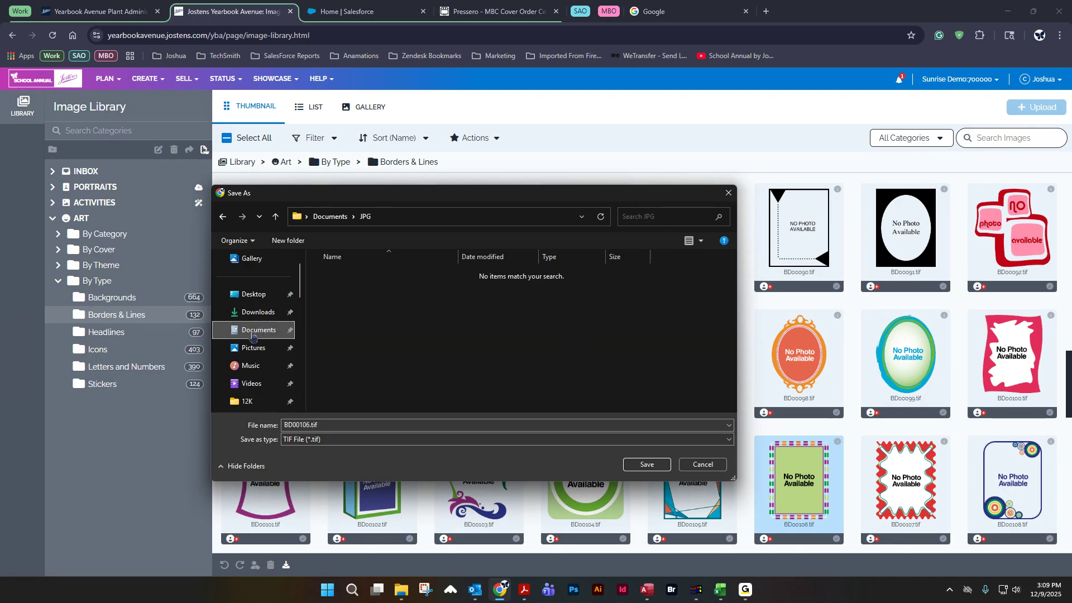
left_click(257, 385)
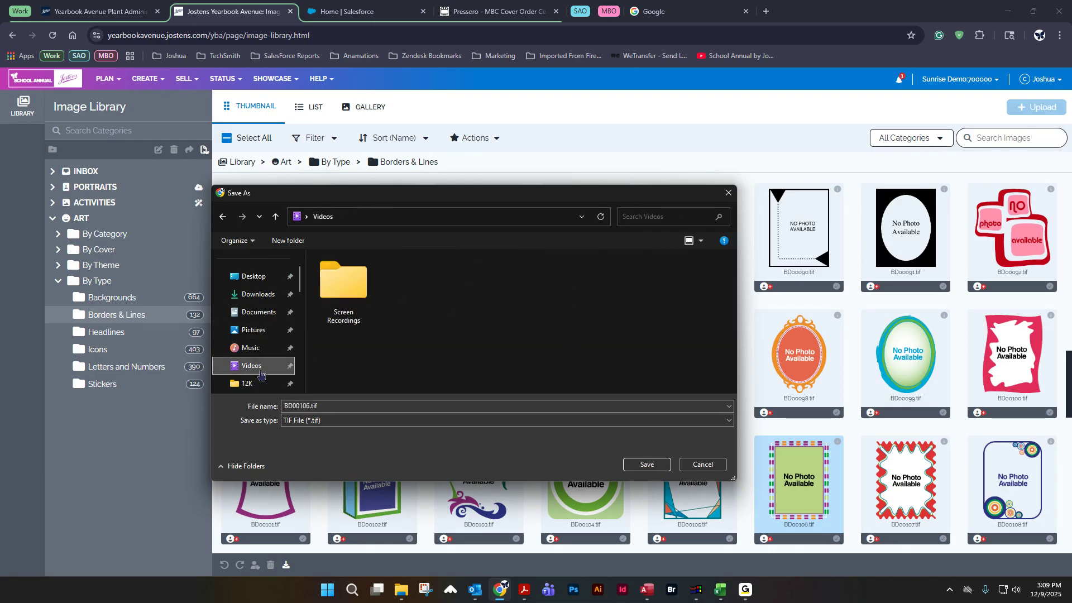
left_click(267, 324)
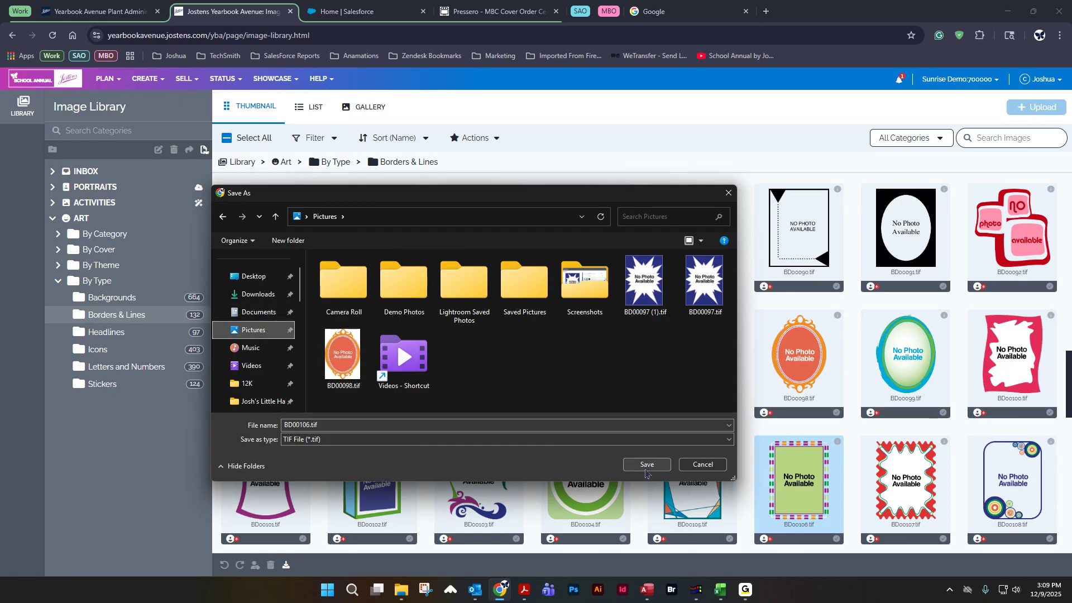
left_click(646, 468)
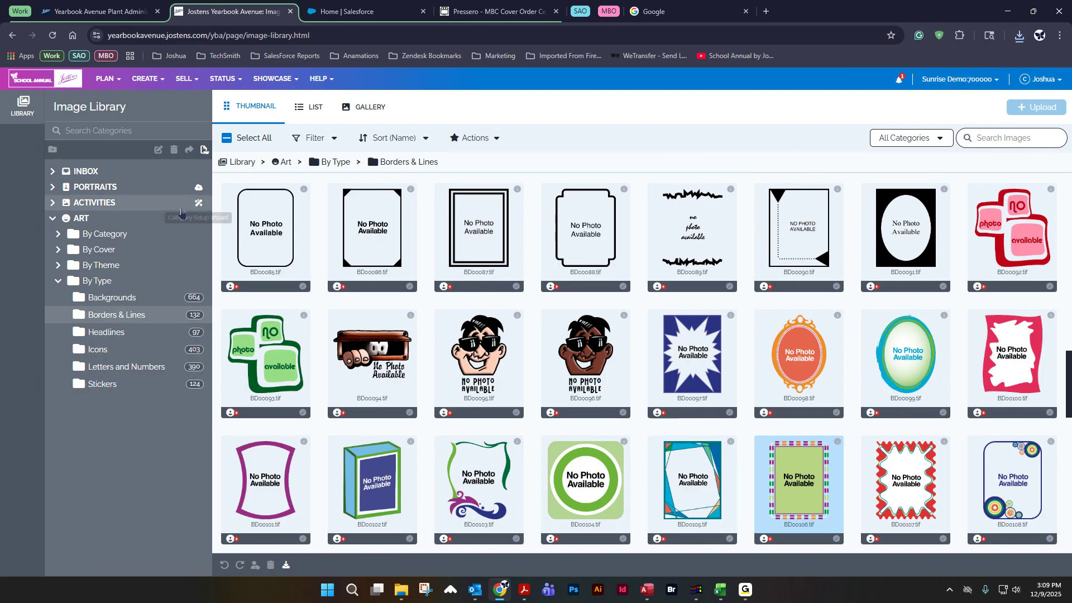
Step: Collapse the Art categories and open the Adkins-5 portrait folder
left_click(58, 280)
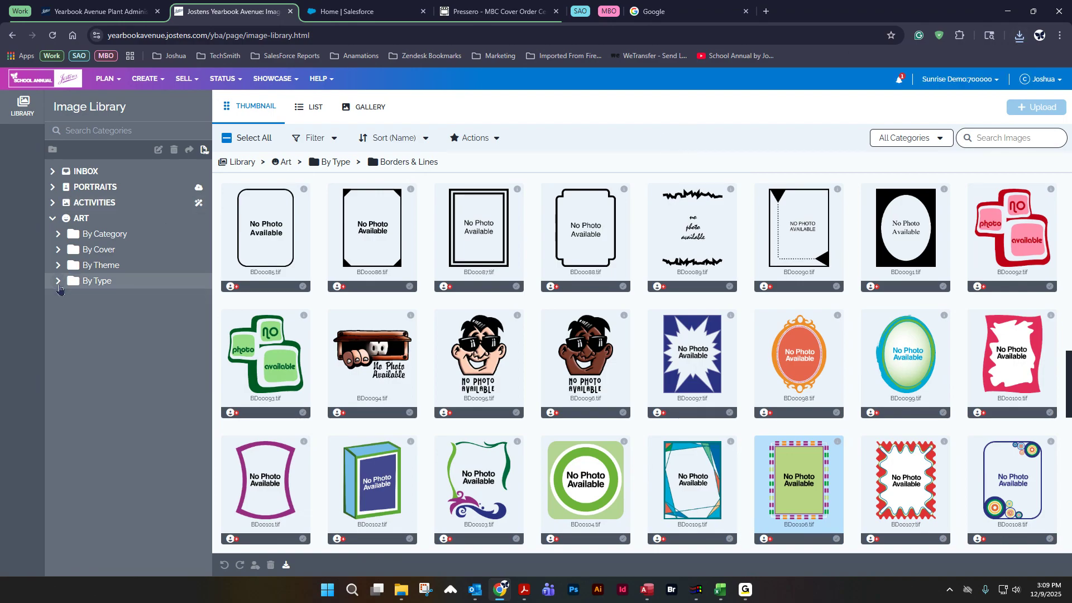
left_click(52, 219)
left_click(52, 188)
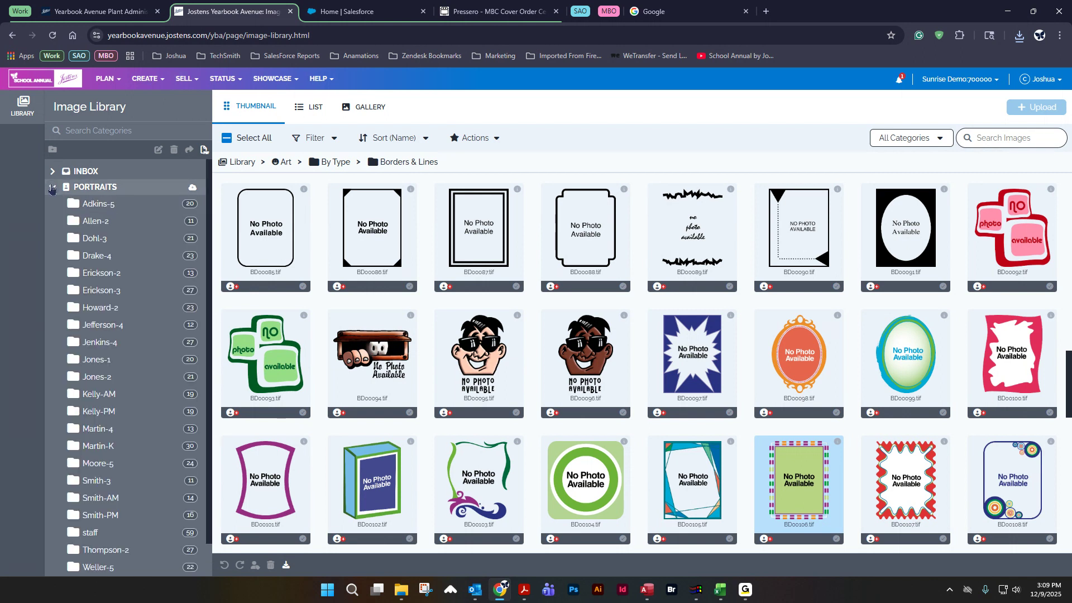
left_click(99, 206)
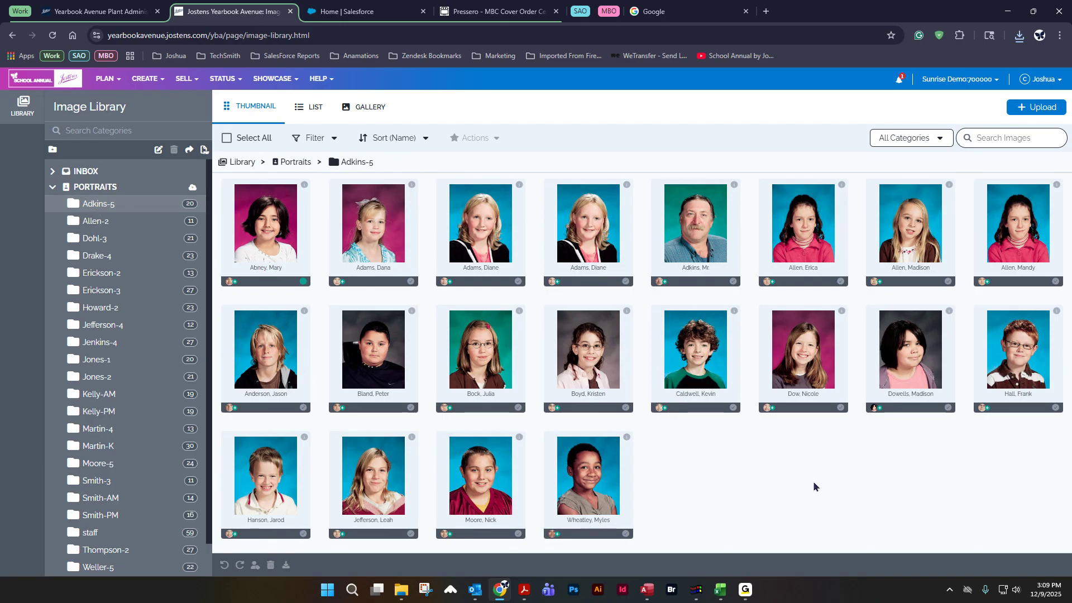
Step: Upload BD00106.tif into Adkins-5 by dragging it from the Pictures folder in File Explorer
left_click(1034, 111)
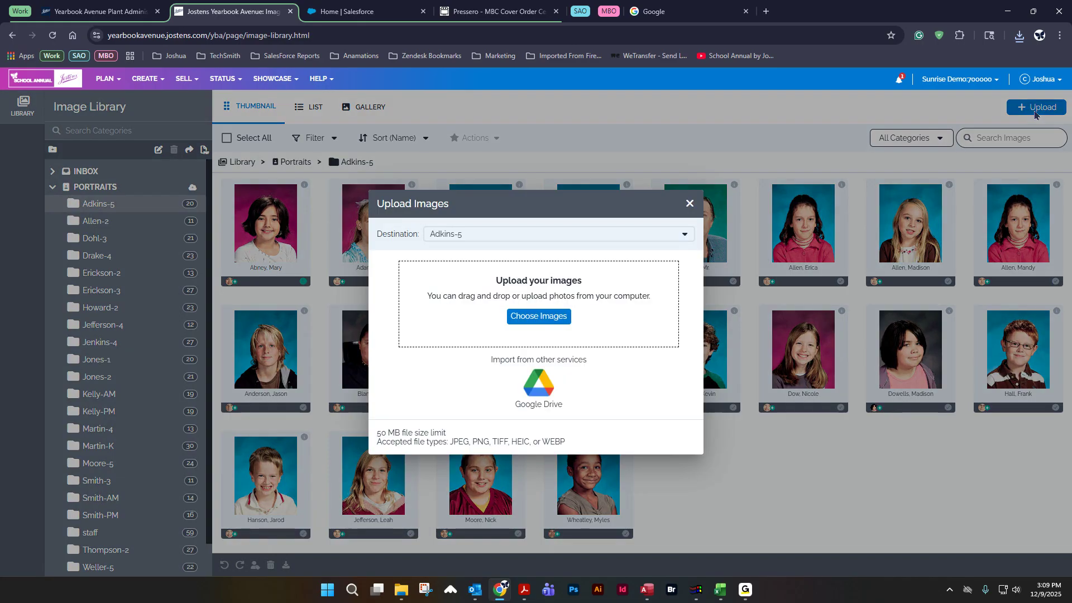
mouse_move(405, 597)
left_click(402, 591)
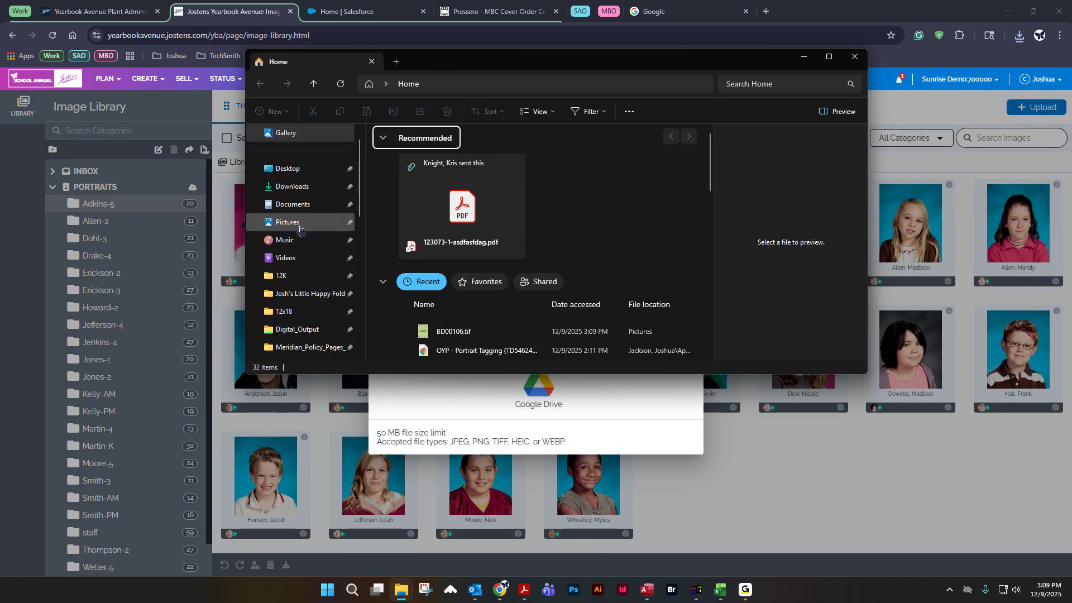
left_click(299, 226)
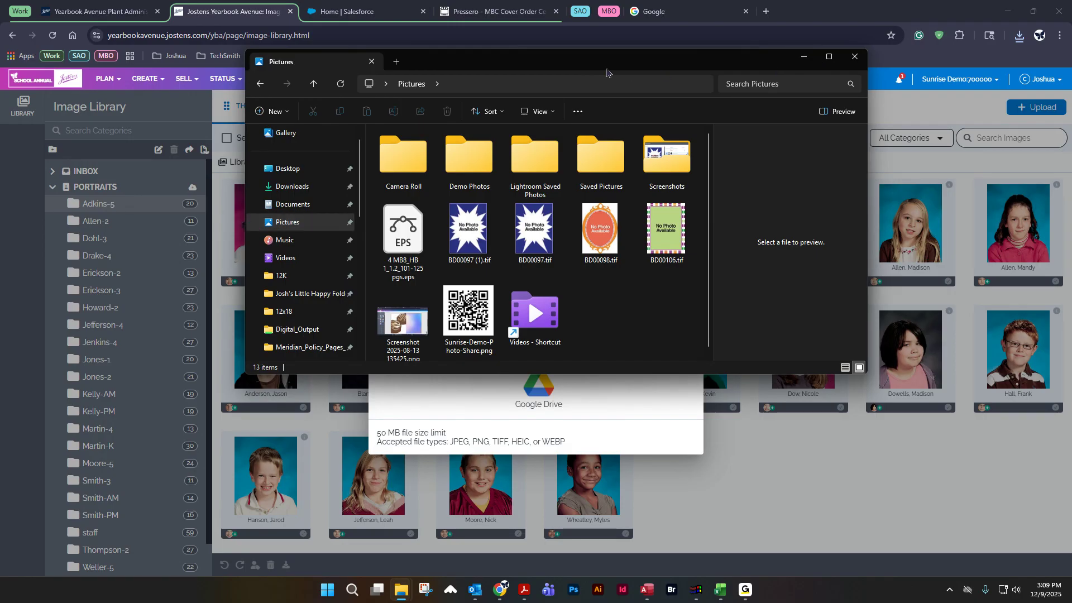
left_click_drag(625, 65, 839, 44)
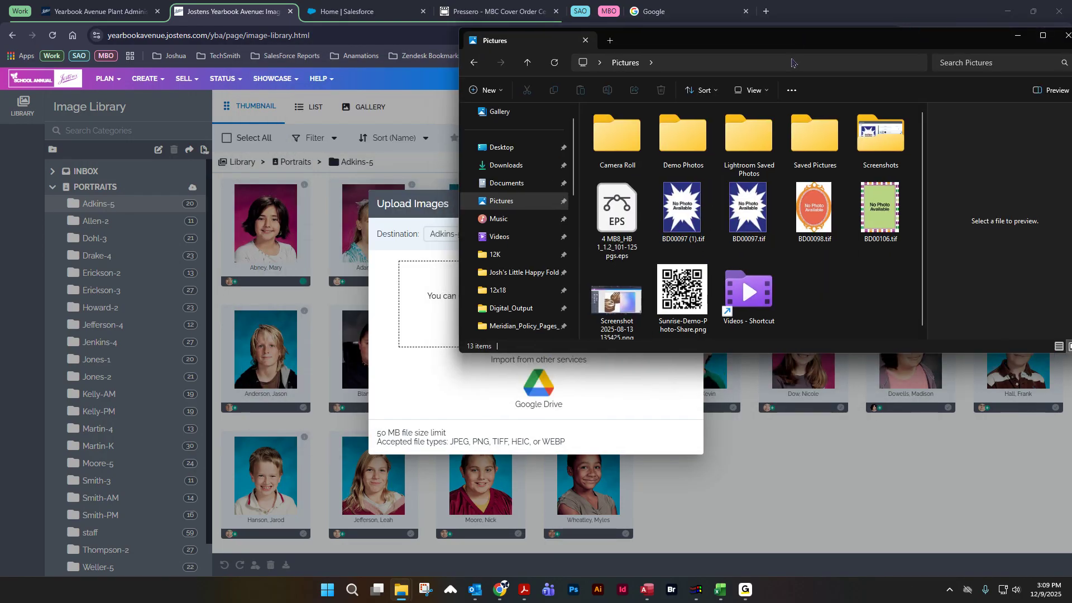
left_click(880, 210)
left_click_drag(880, 209, 409, 284)
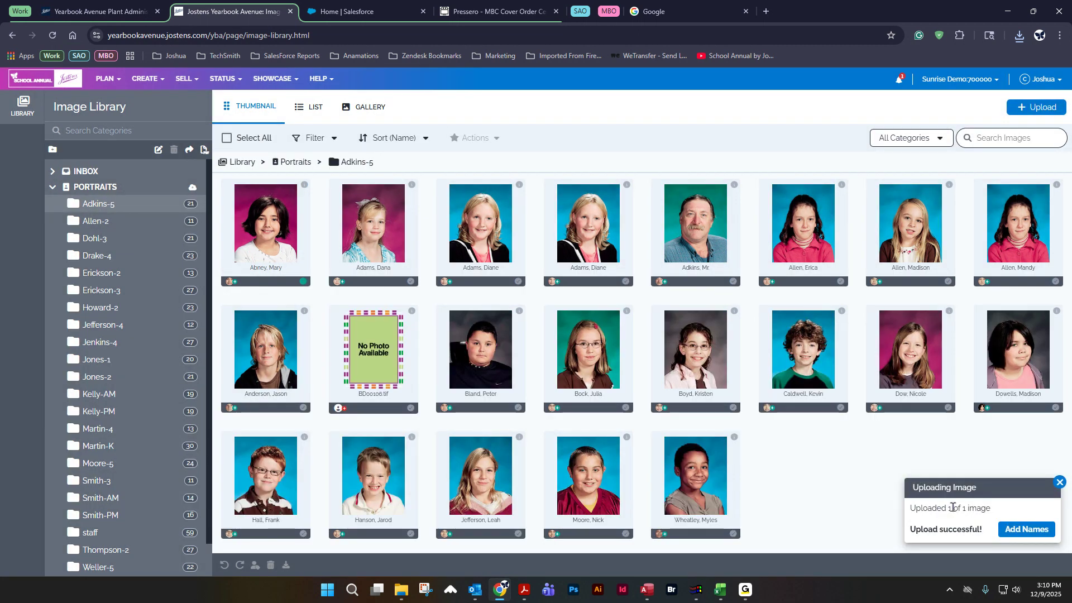
Step: Upload BD00106.tif into Adkins-5 again by choosing it from the Pictures folder
left_click(1035, 108)
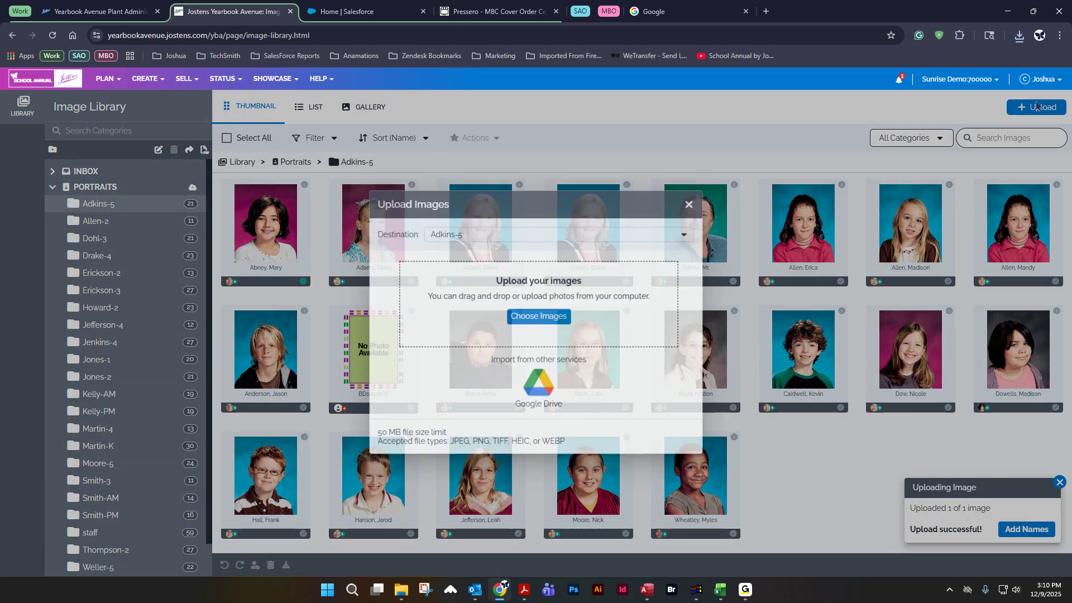
left_click(536, 317)
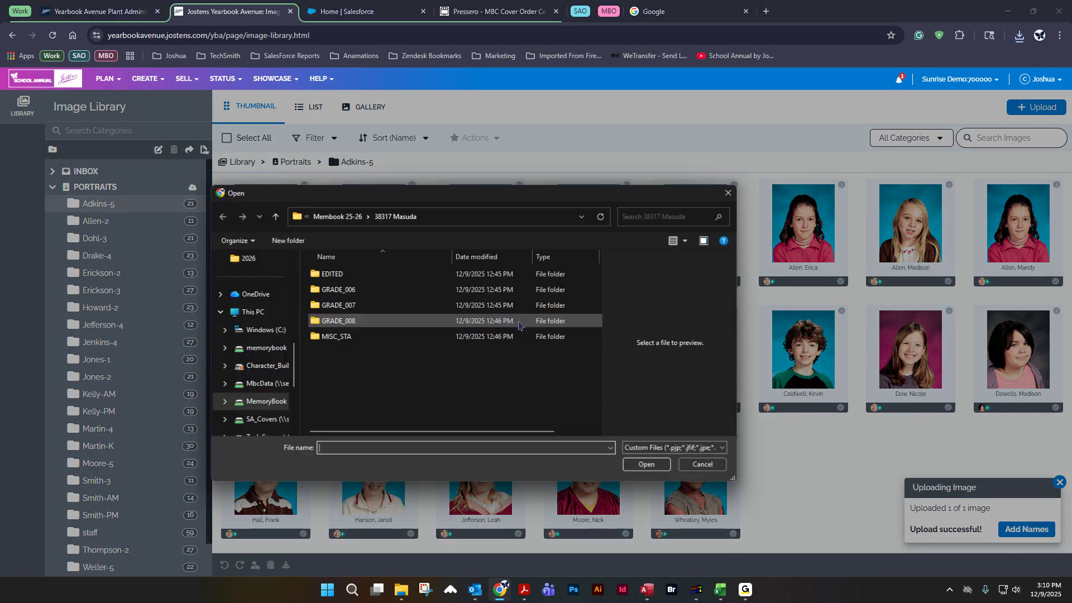
scroll(272, 273, "up", 5)
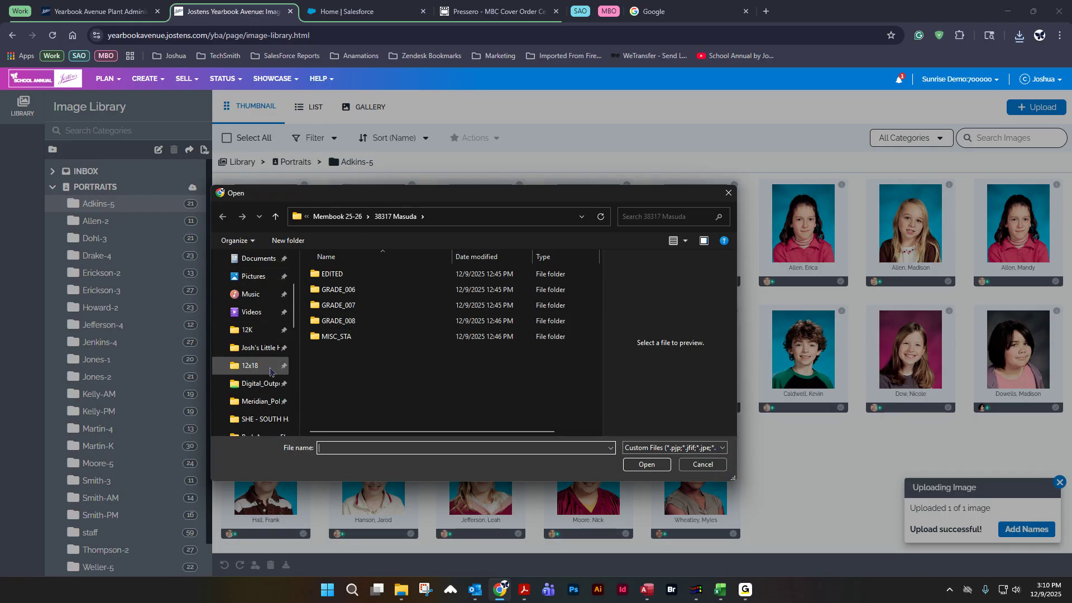
left_click(253, 276)
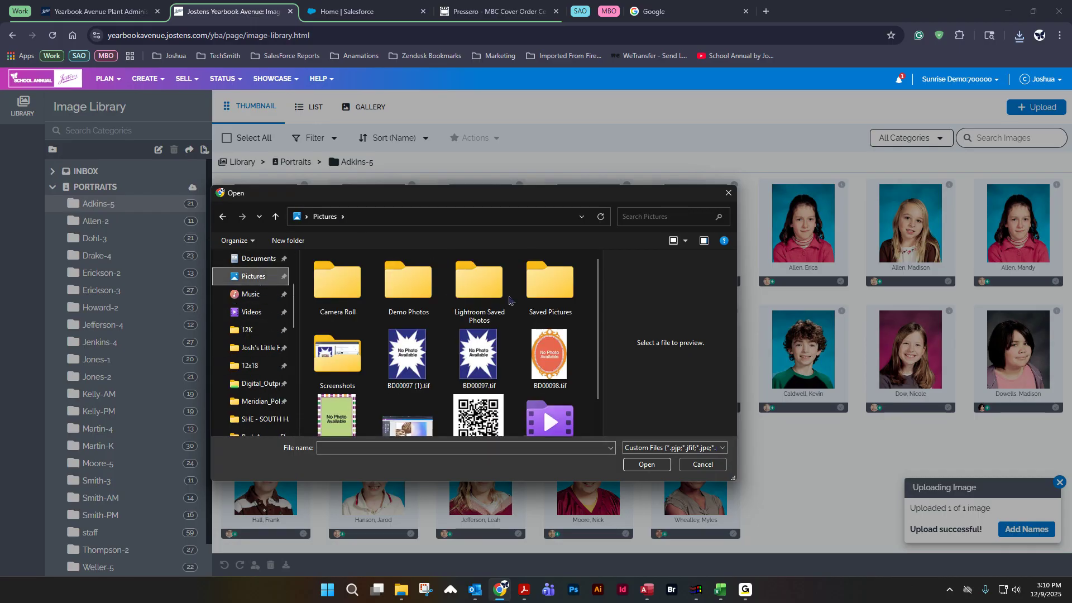
left_click(338, 416)
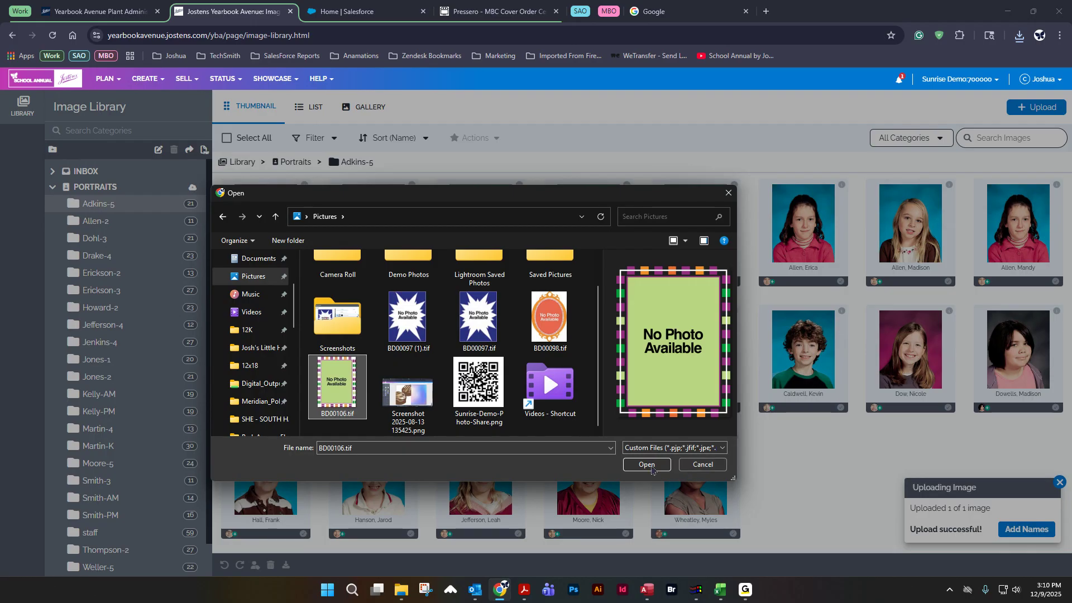
left_click(646, 465)
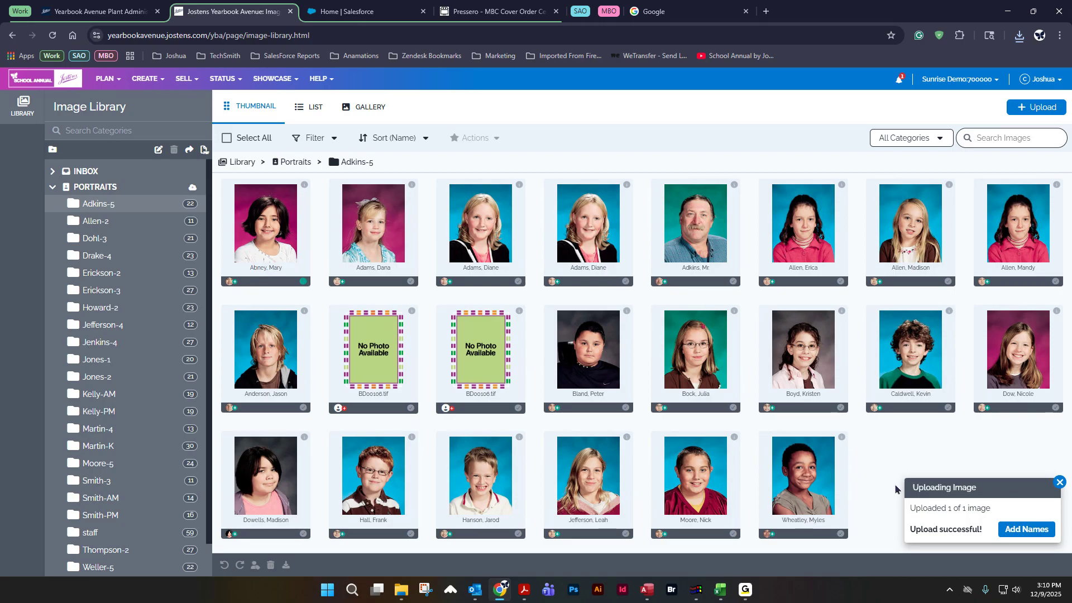
left_click(1058, 482)
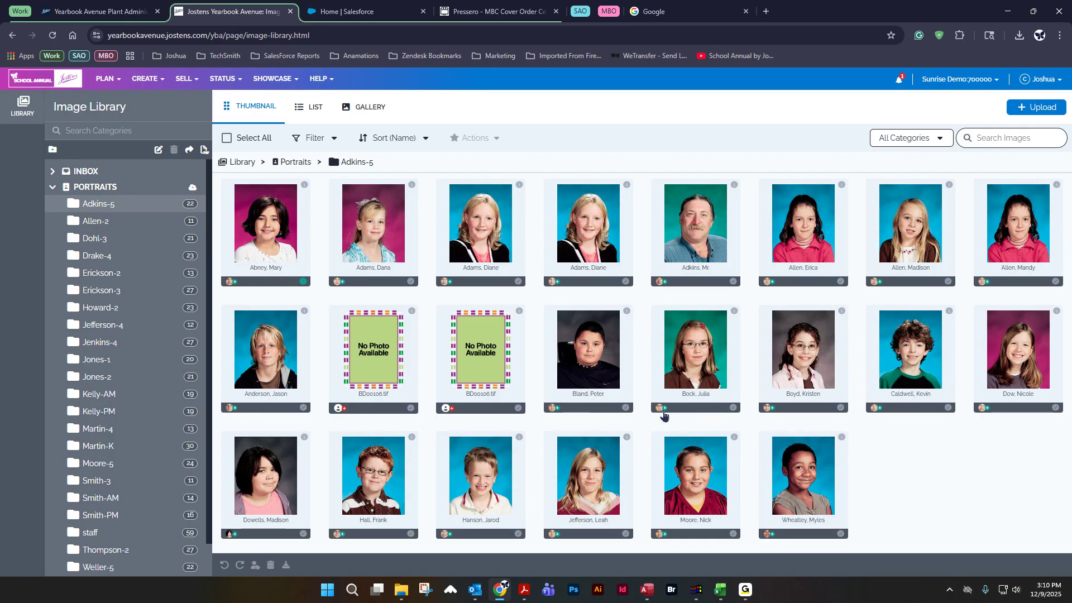
Step: Open the first BD00106.tif image's details, mark a face on it, and start creating a new person for that face
double_click(376, 344)
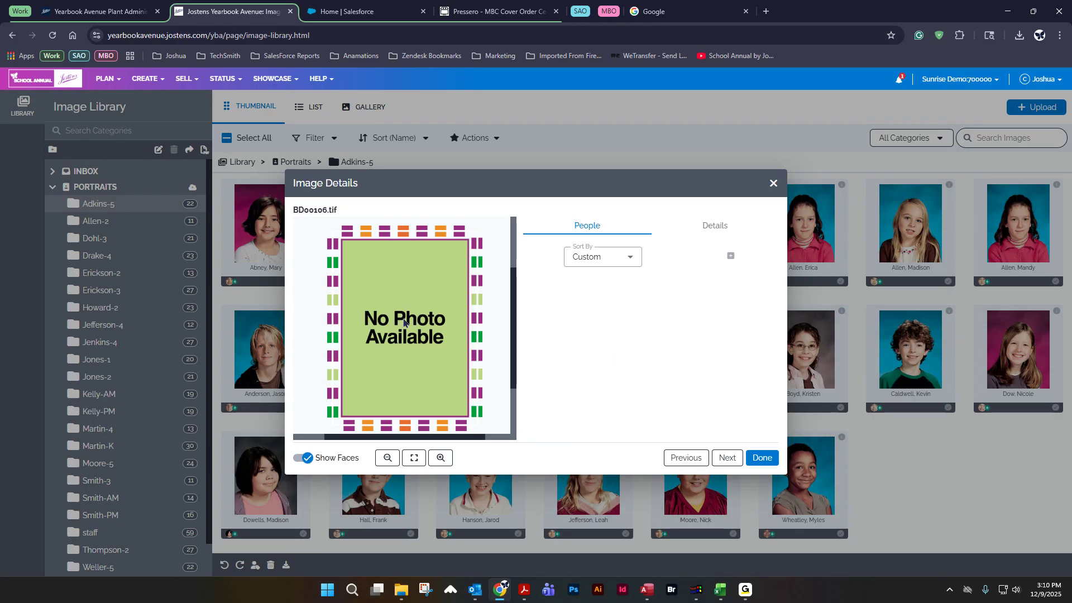
left_click(403, 322)
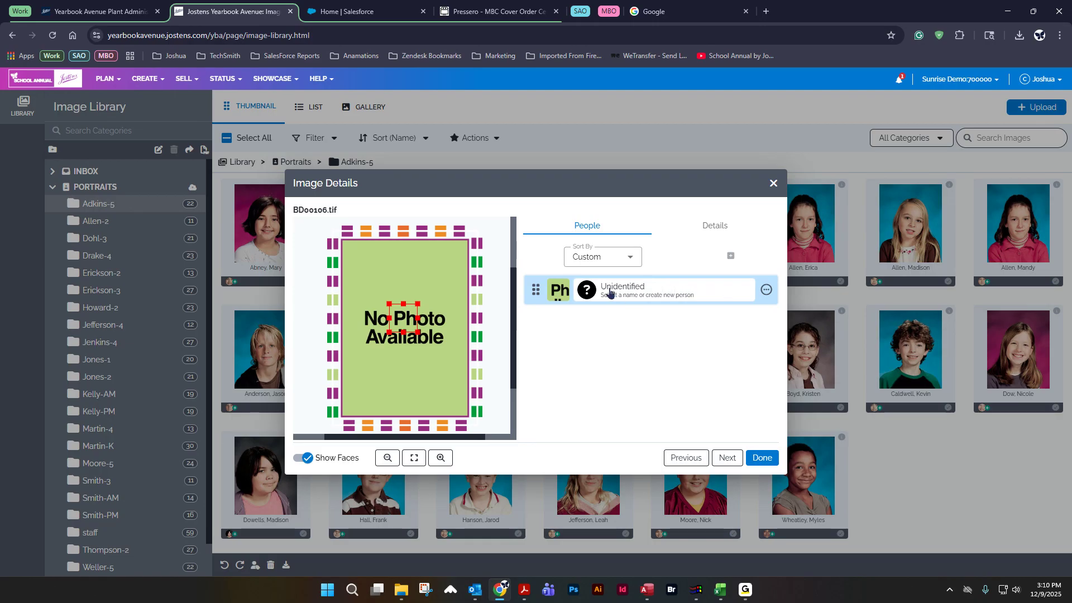
left_click(651, 293)
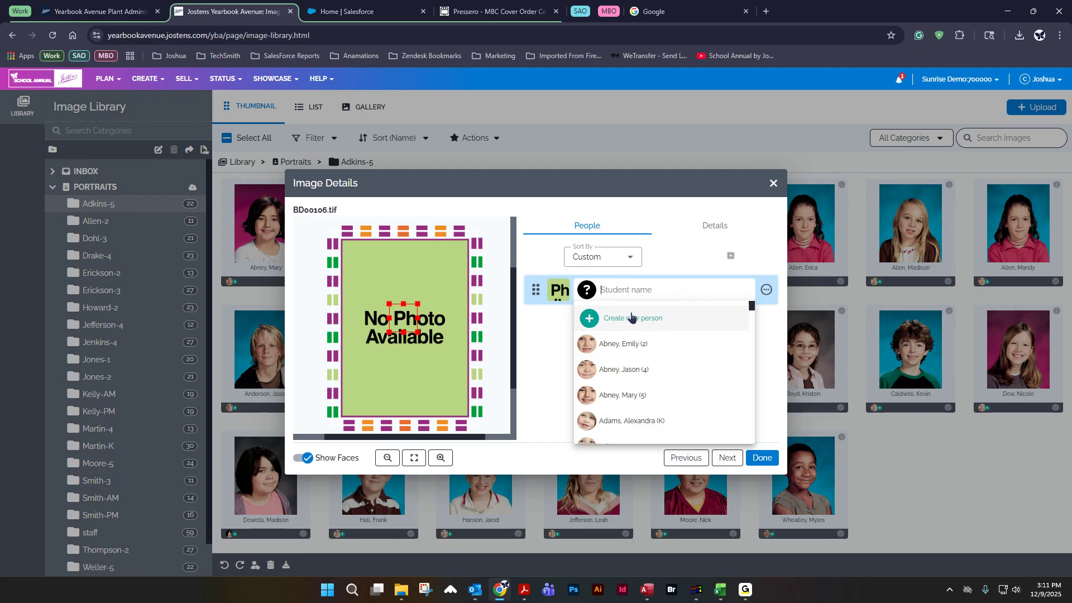
left_click(632, 317)
Step: Enter Person as the new person's first name and Test as the last name
left_click(409, 310)
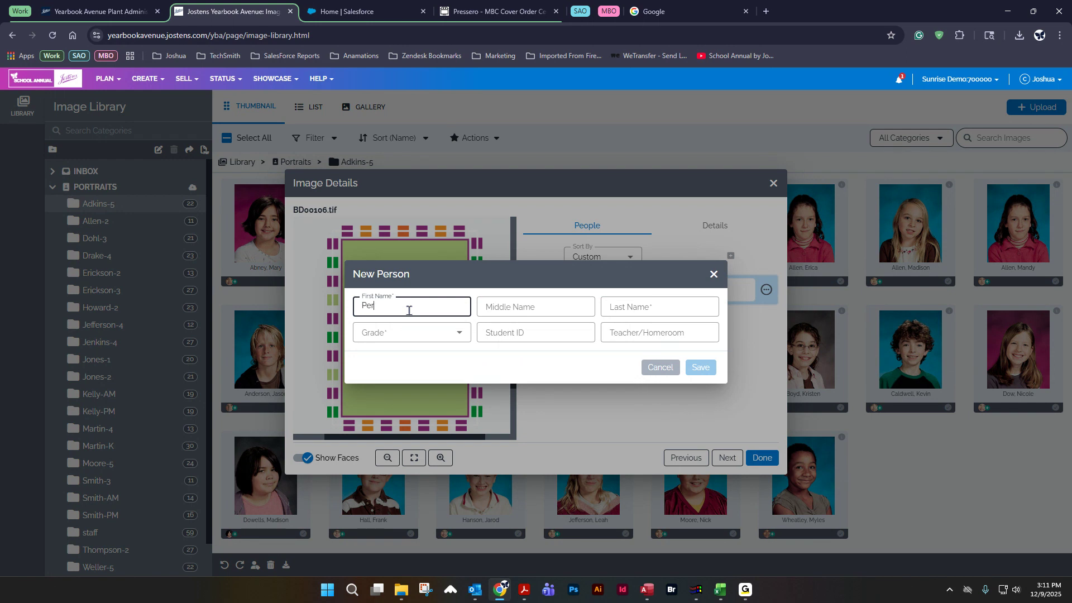
key("Tab")
key("Tab")
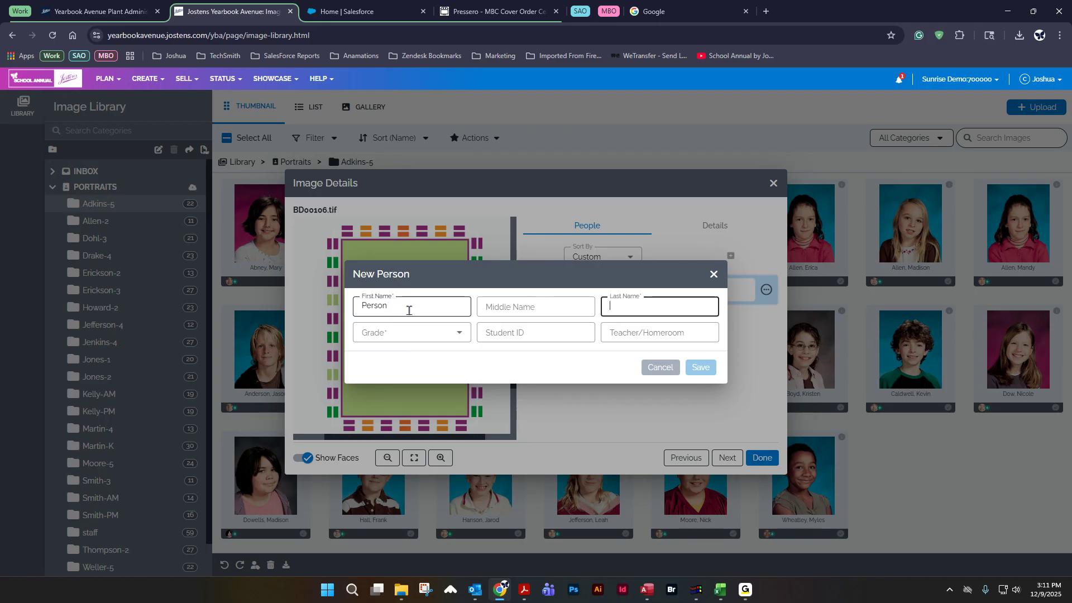
type("Test")
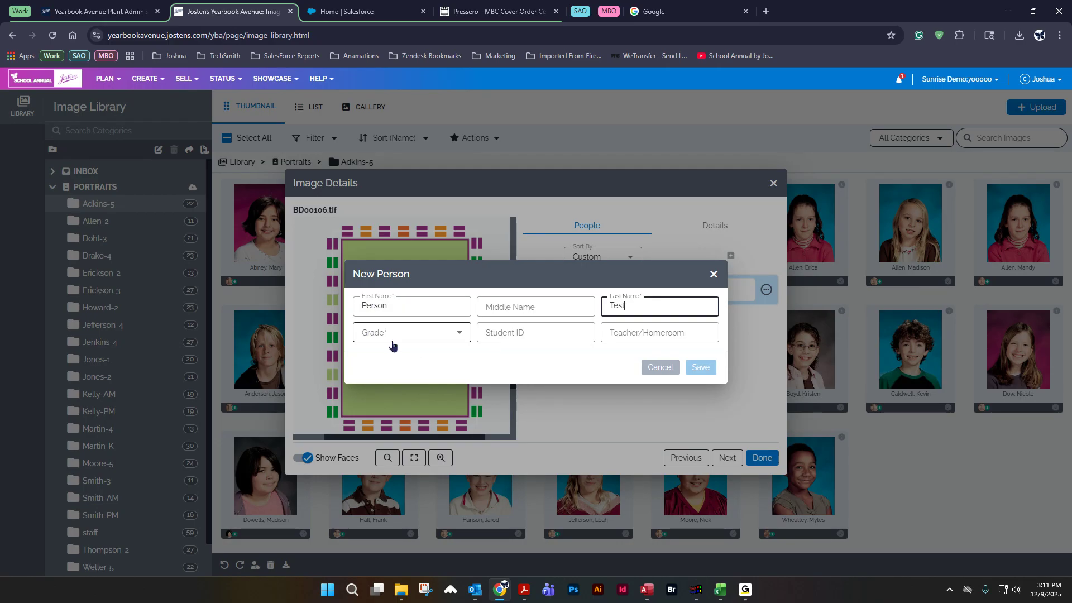
Step: Set the new person's grade to Organizations, save the person, and finish the image details
left_click(449, 333)
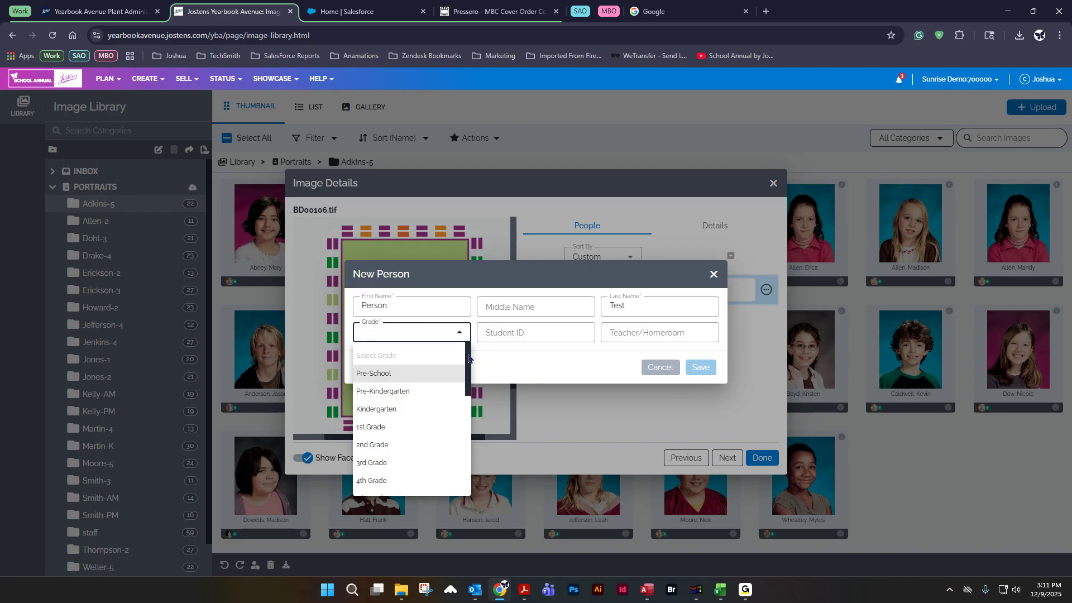
mouse_move(468, 358)
left_mouse_down()
mouse_move(467, 458)
mouse_move(457, 368)
left_mouse_up()
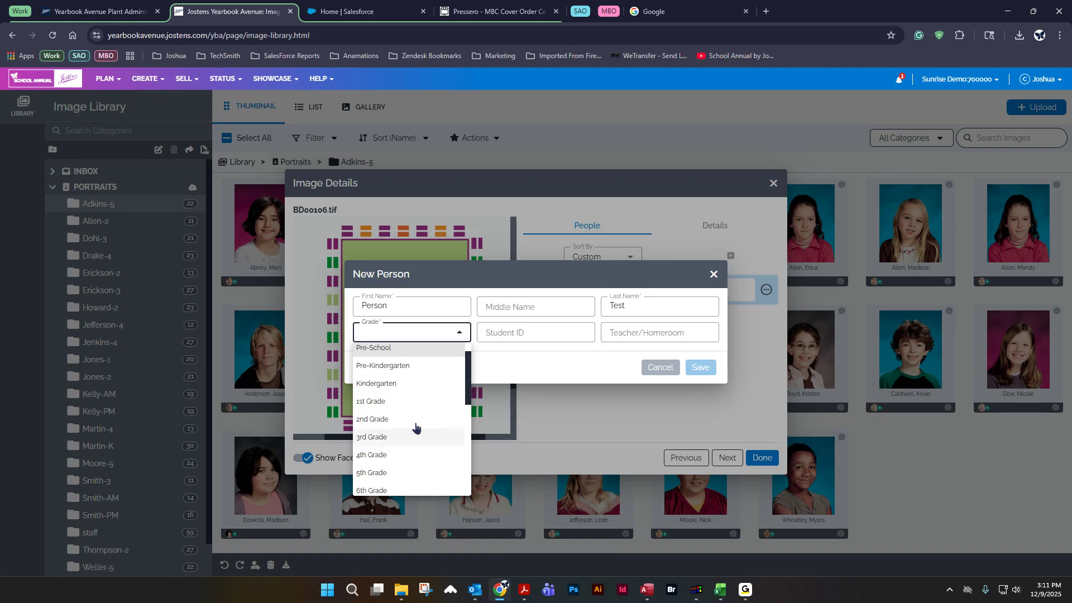
left_click(375, 474)
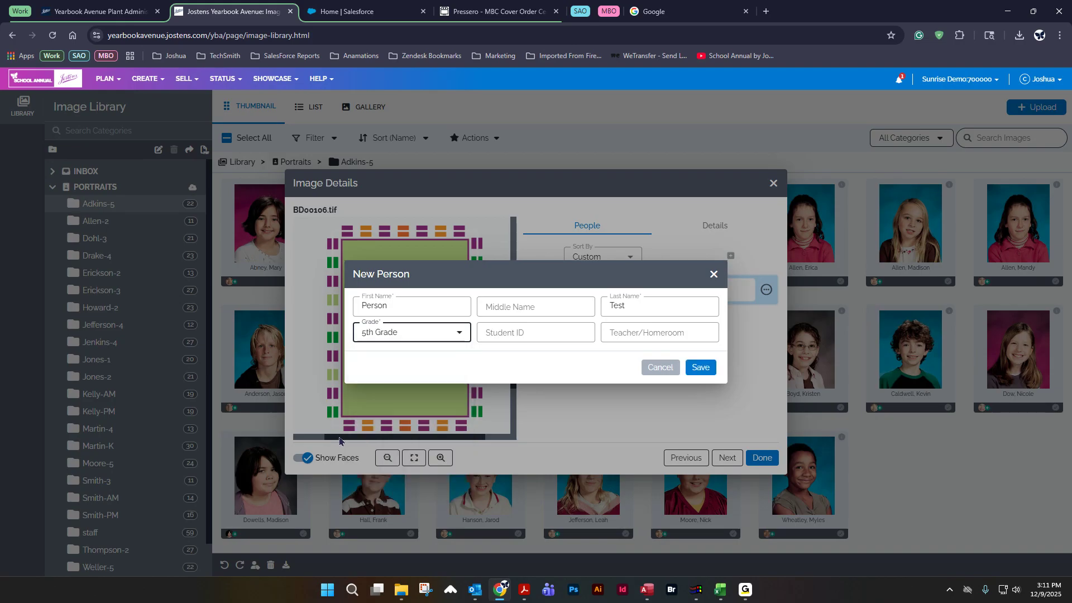
left_click(461, 336)
left_click_drag(468, 368, 468, 485)
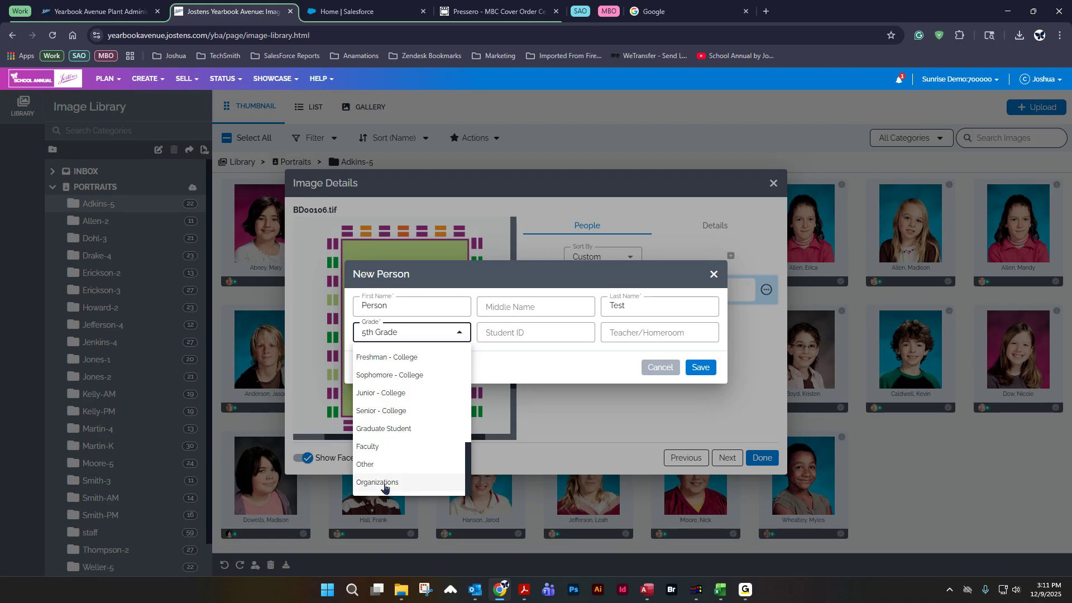
left_click(382, 482)
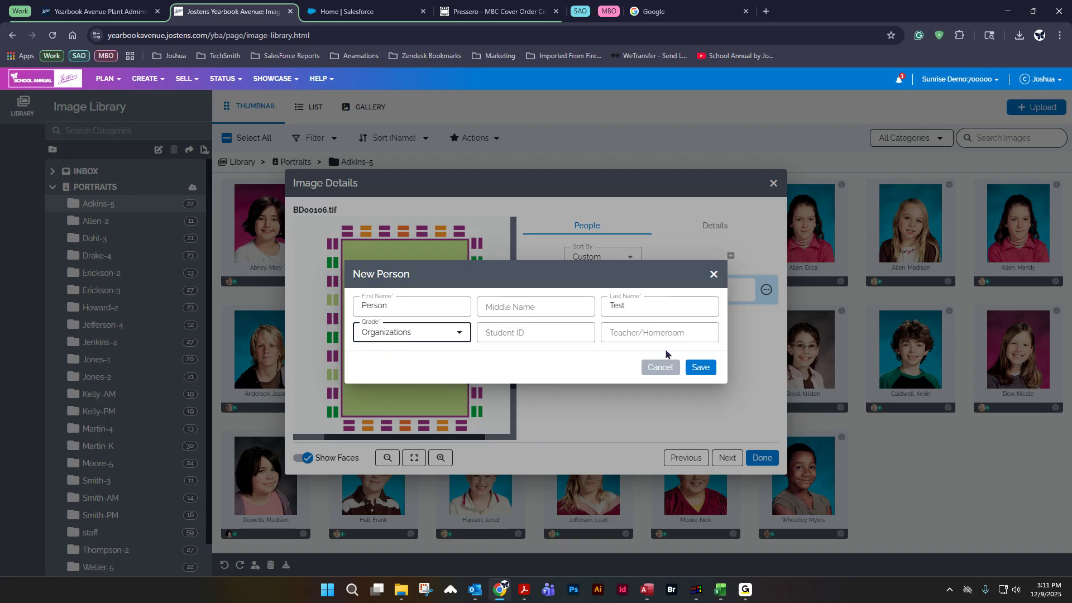
left_click(701, 368)
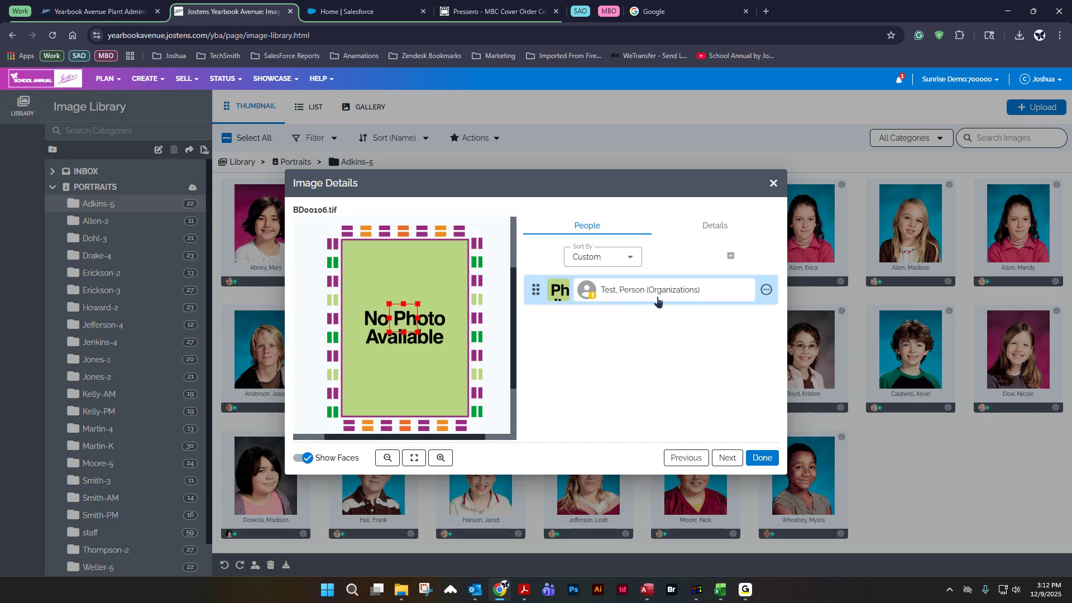
left_click(756, 456)
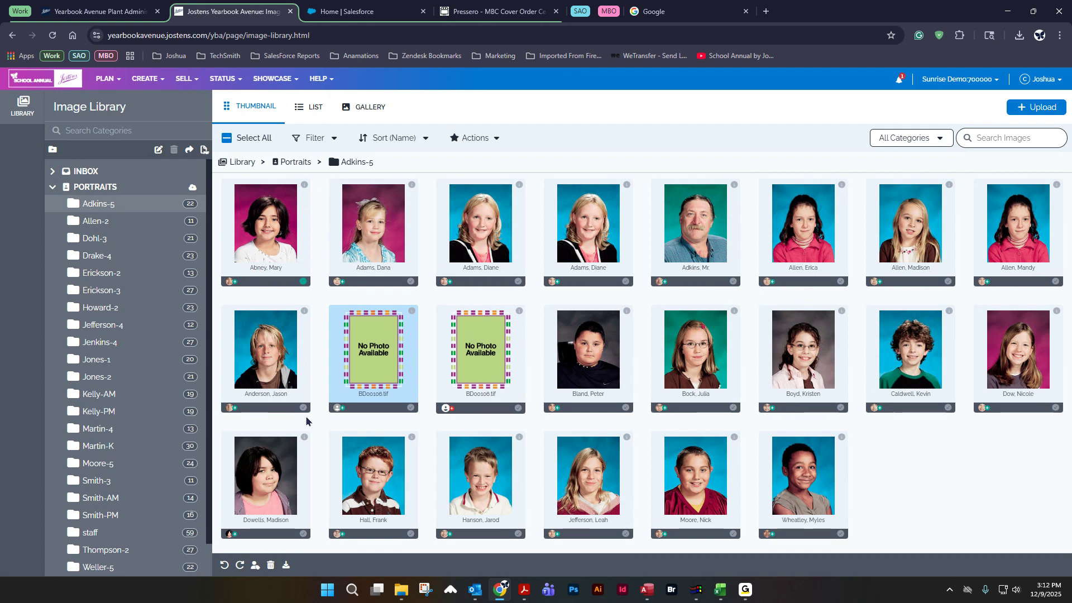
double_click(584, 327)
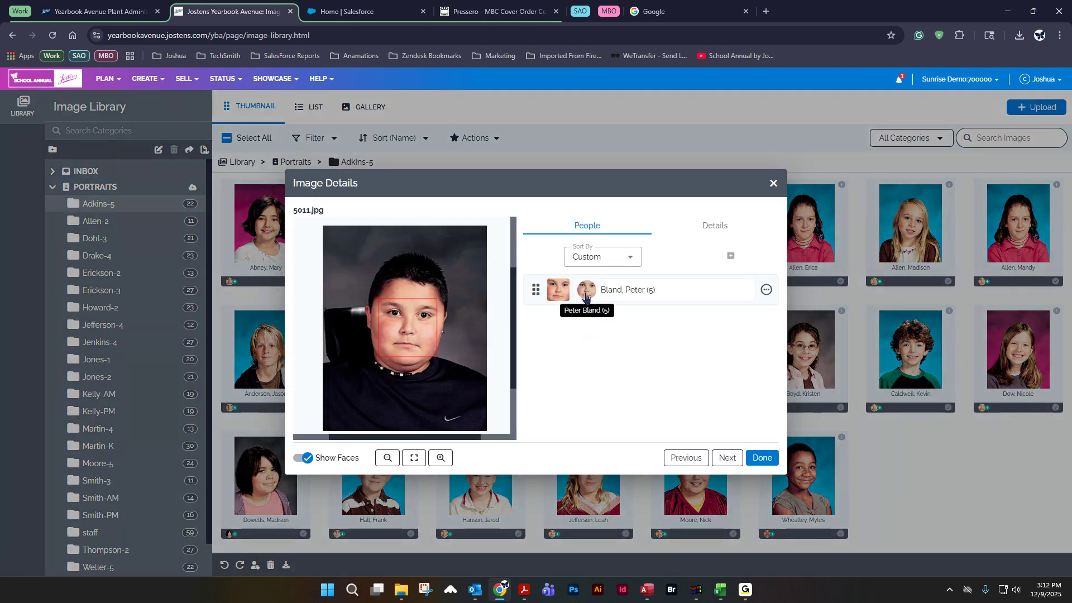
left_click(584, 297)
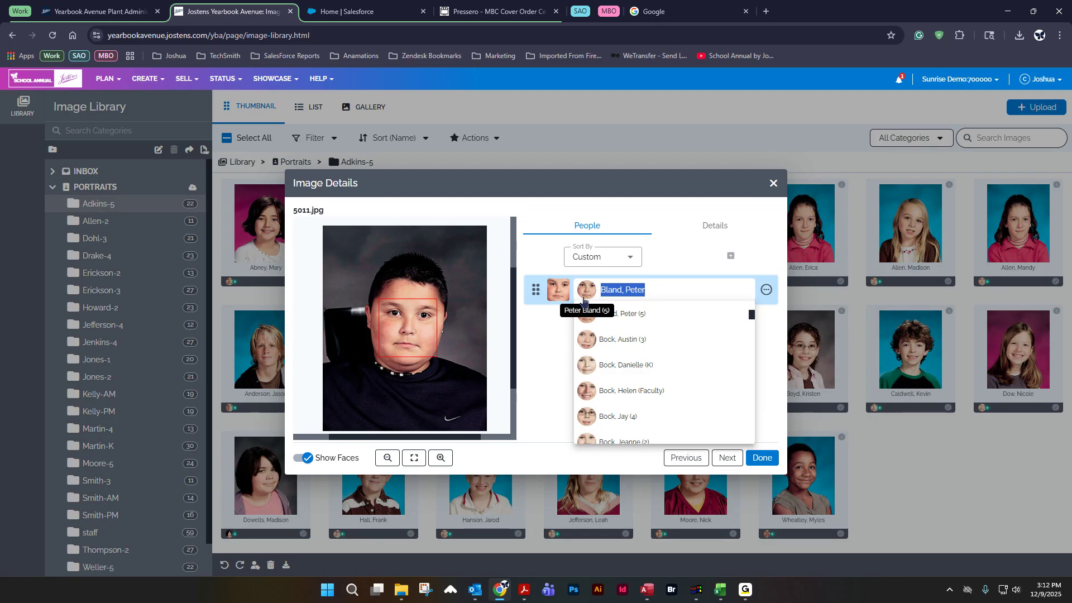
left_click(773, 185)
double_click(391, 357)
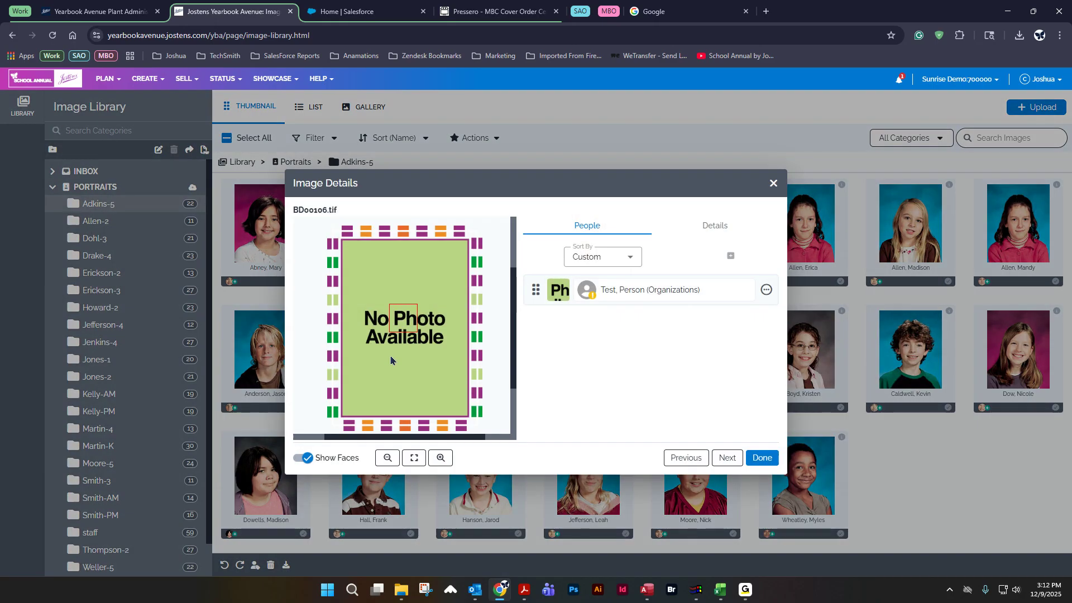
left_click(774, 184)
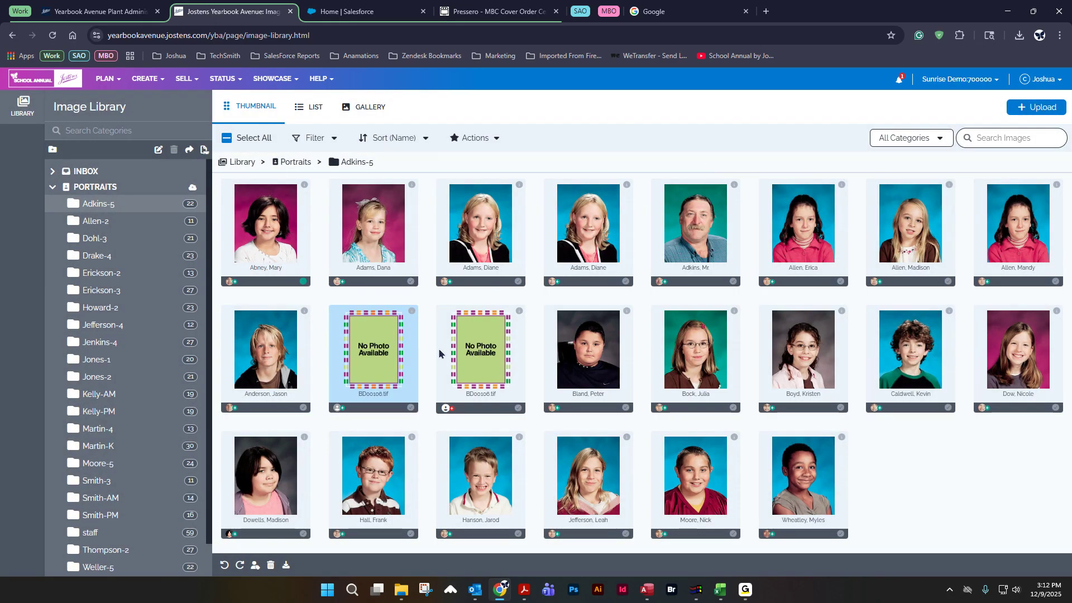
left_click(487, 335)
double_click(487, 335)
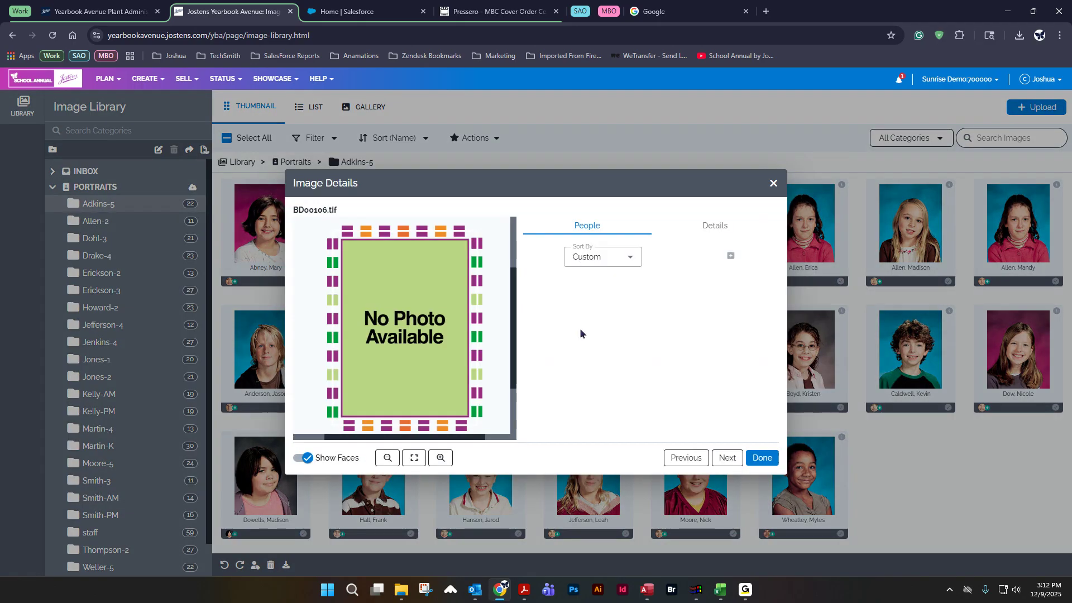
left_click(406, 324)
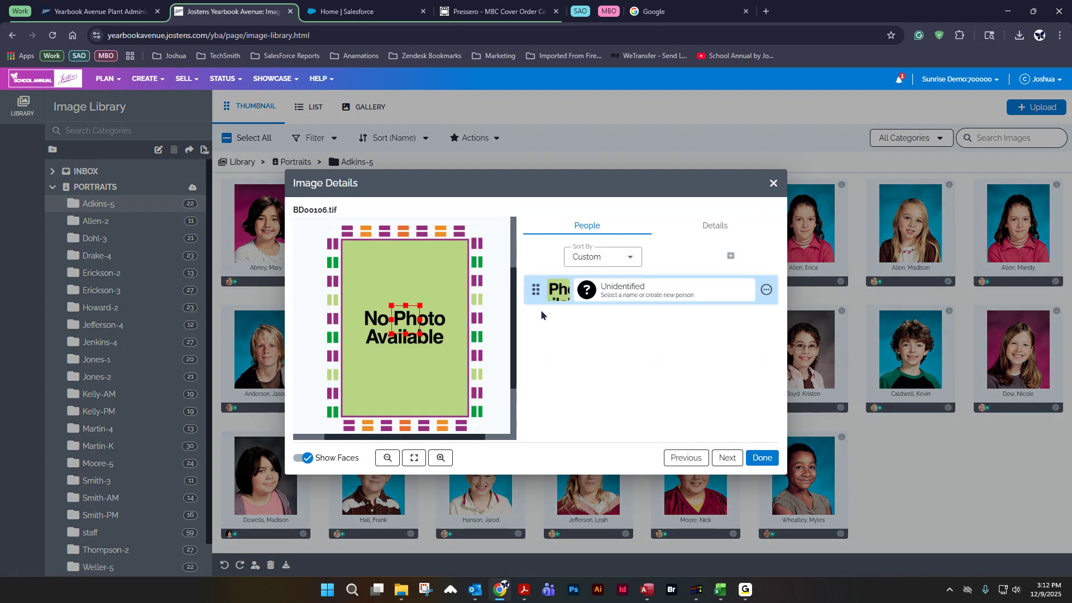
left_click(626, 289)
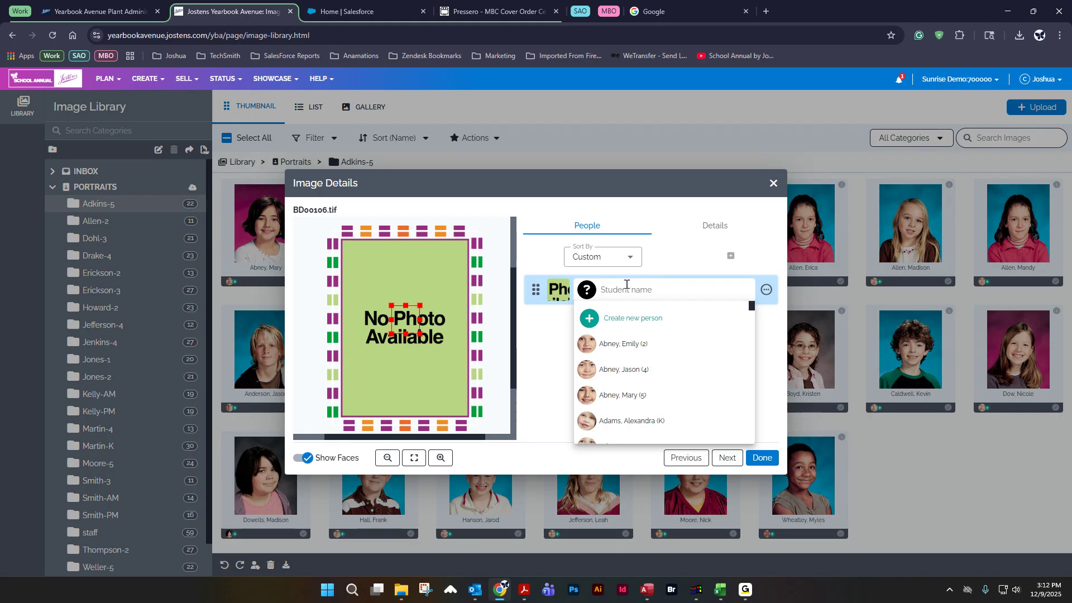
left_click(628, 318)
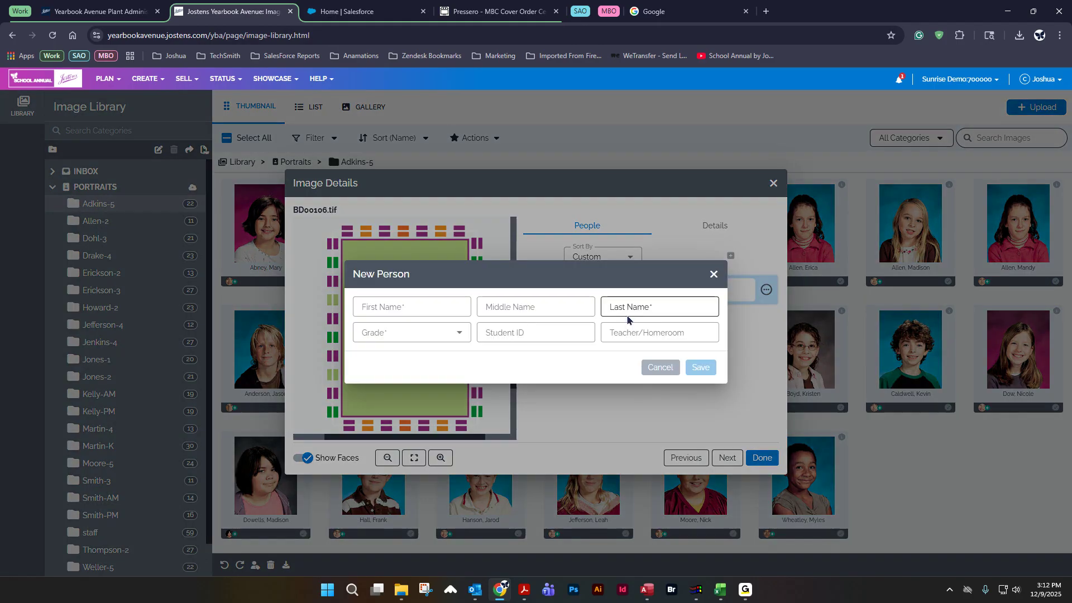
left_click(714, 274)
left_click(773, 183)
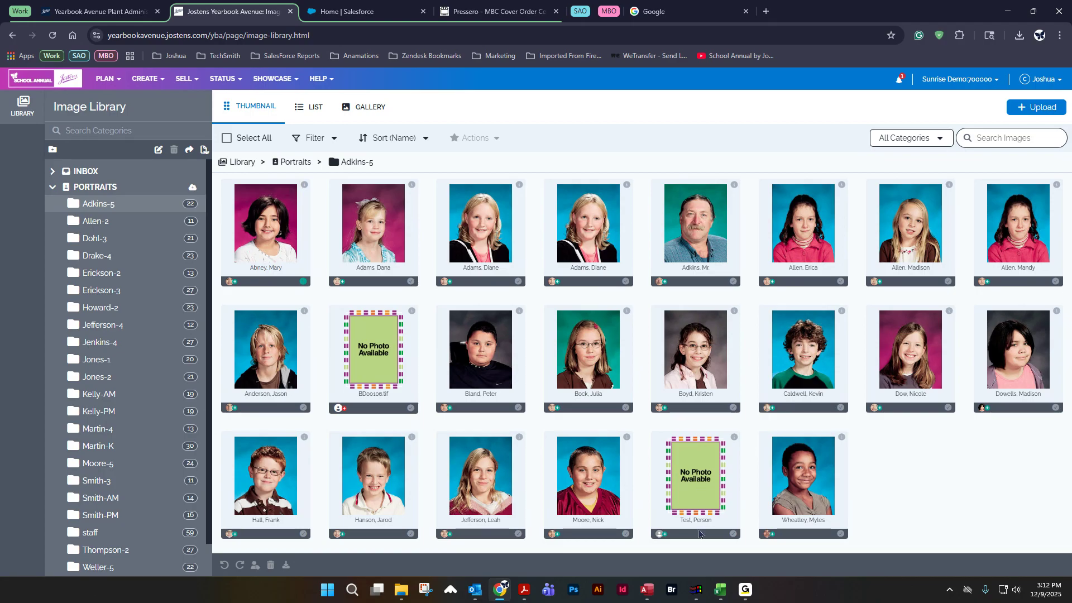
Step: Delete the remaining untagged BD00106.tif image from Adkins-5
left_click(402, 360)
left_click(475, 138)
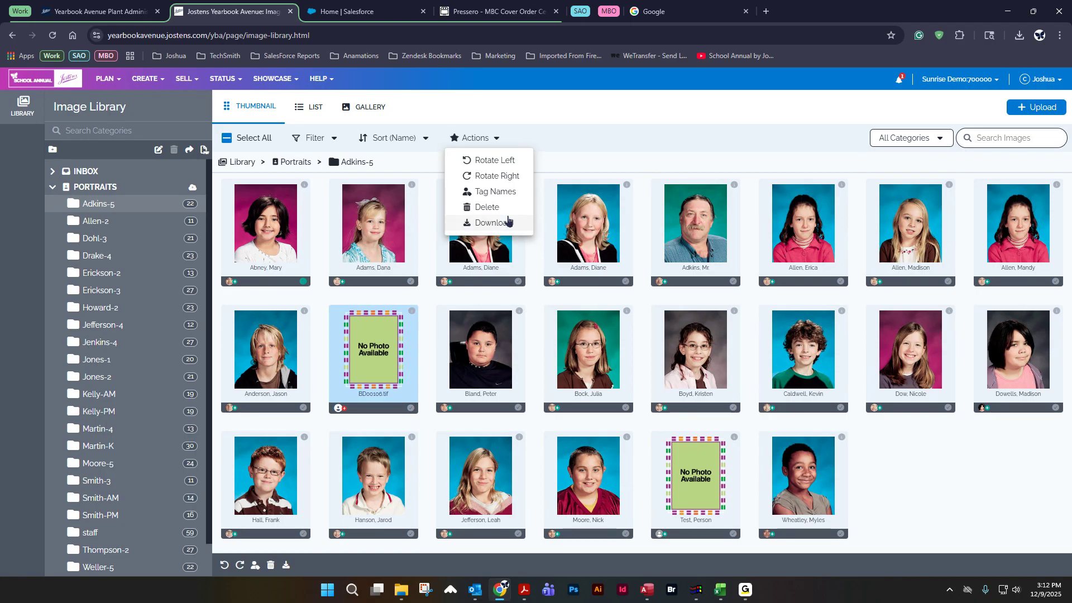
left_click(488, 208)
left_click(592, 353)
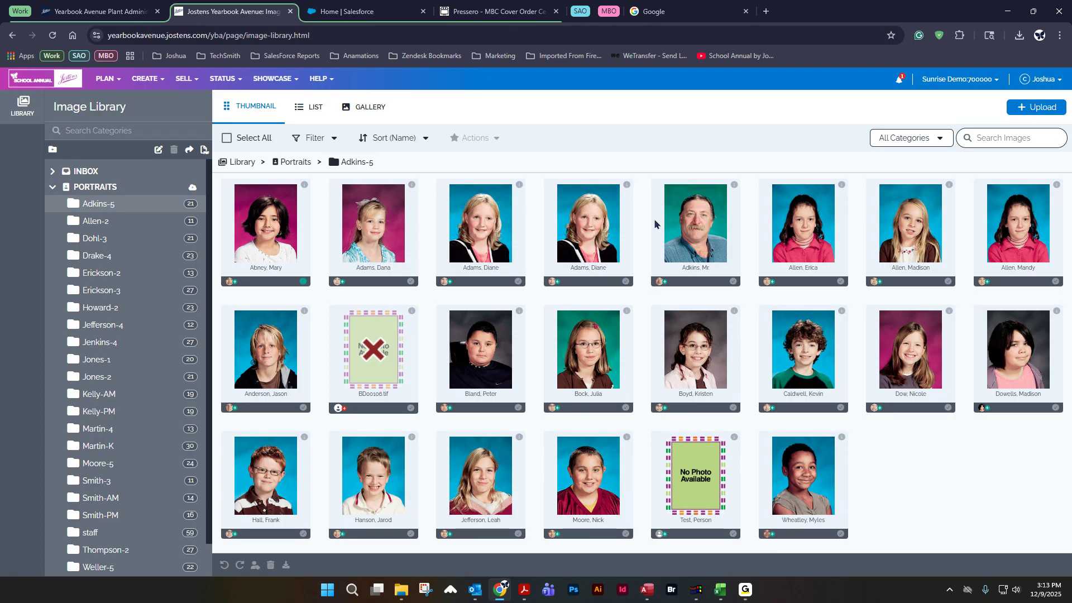
left_click(484, 213)
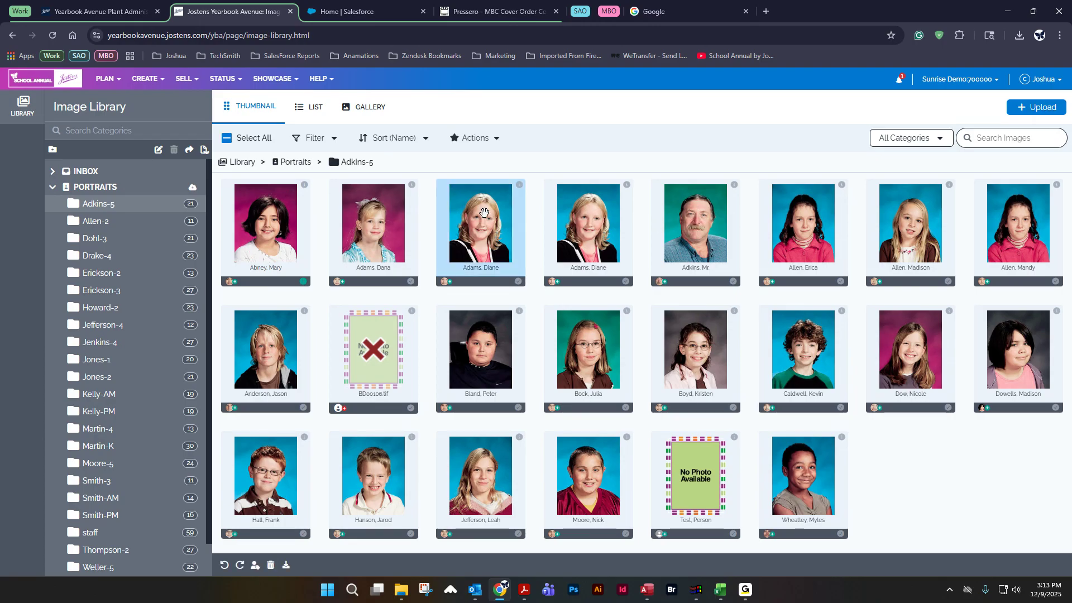
left_click(561, 249)
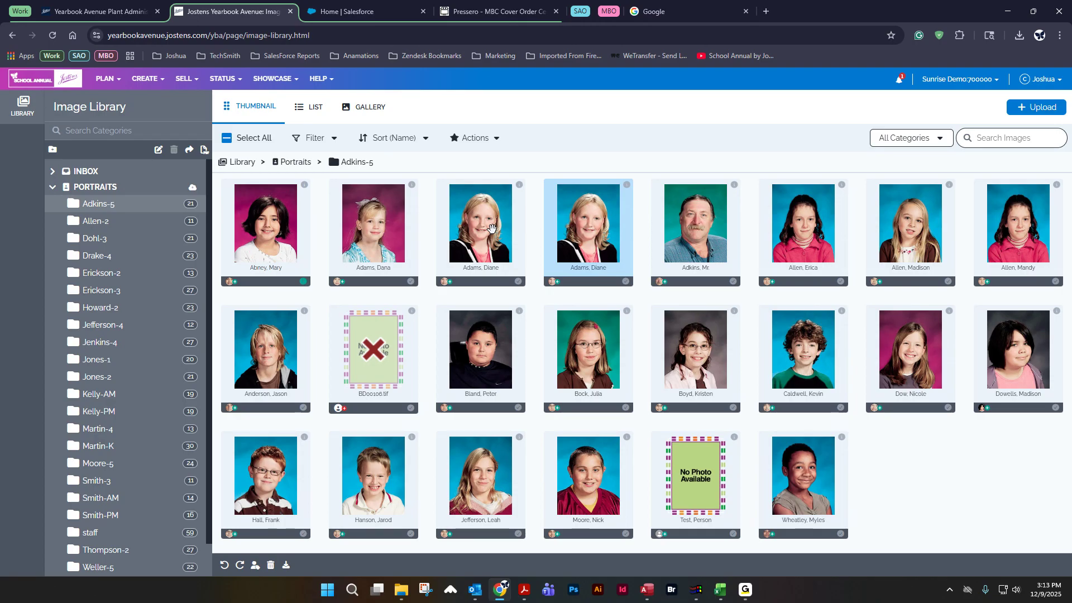
left_click(491, 228)
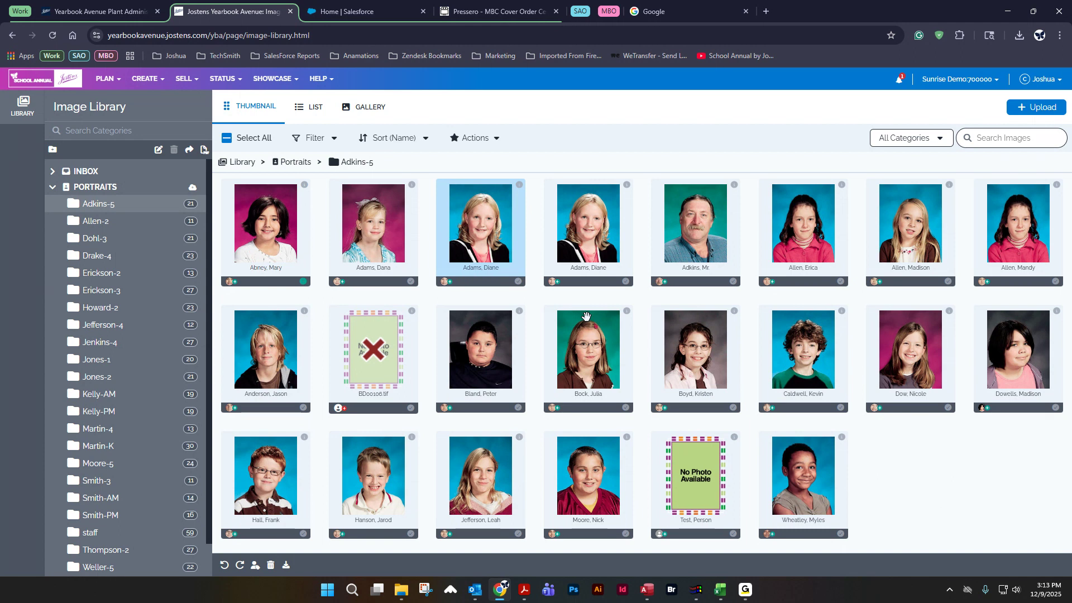
double_click(486, 216)
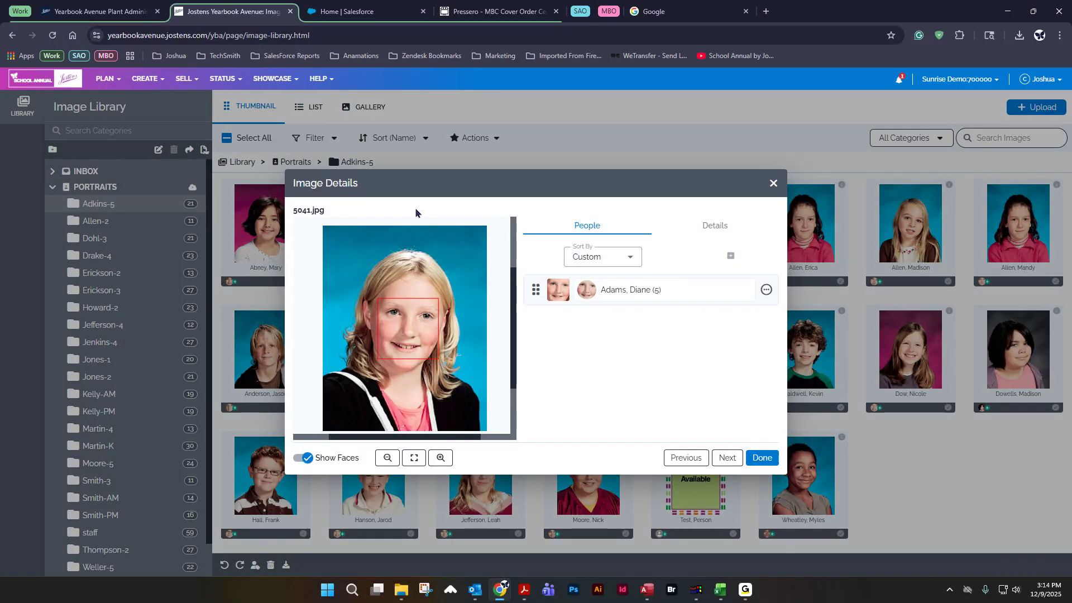
left_click(717, 226)
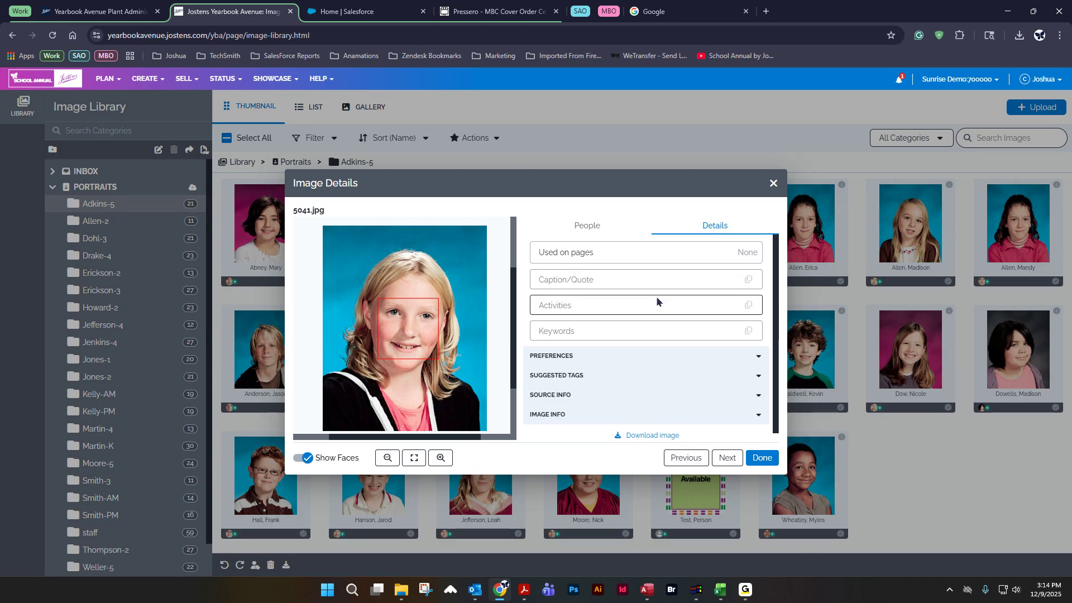
left_click(533, 357)
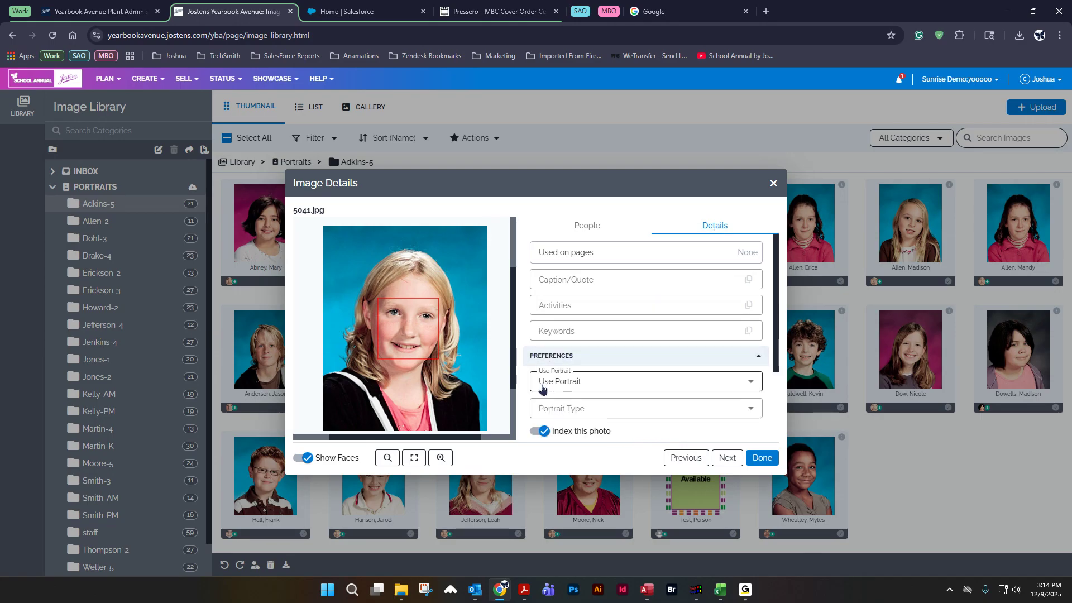
left_click(619, 383)
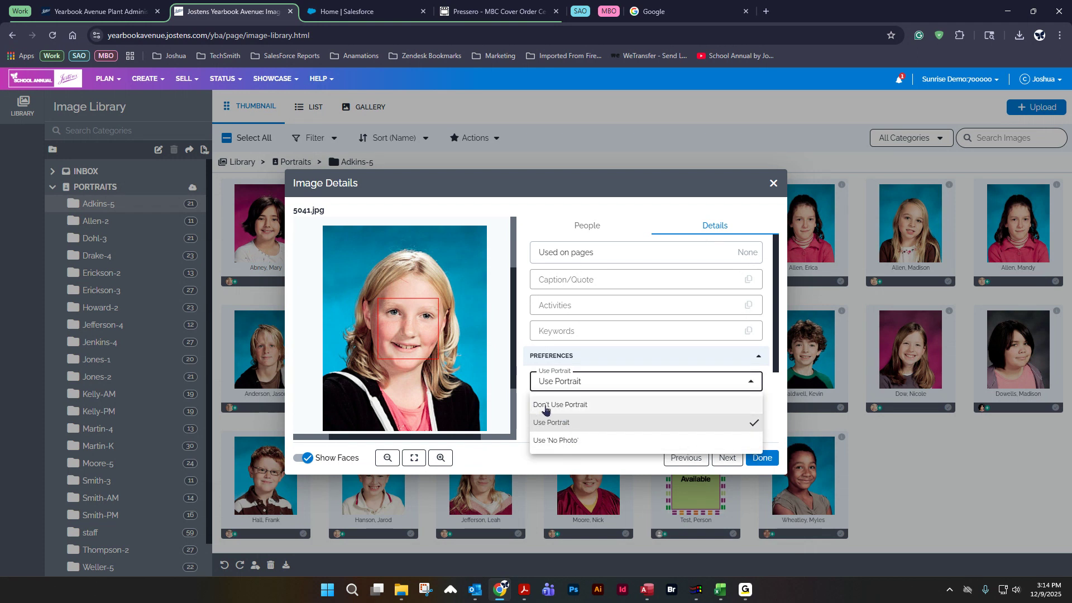
left_click(600, 407)
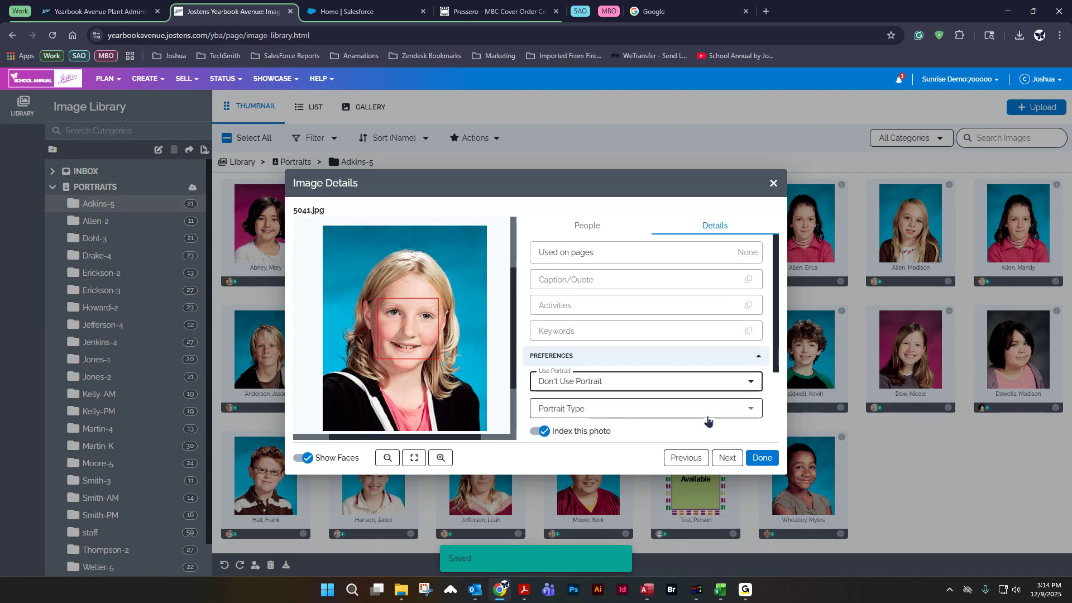
left_click(763, 459)
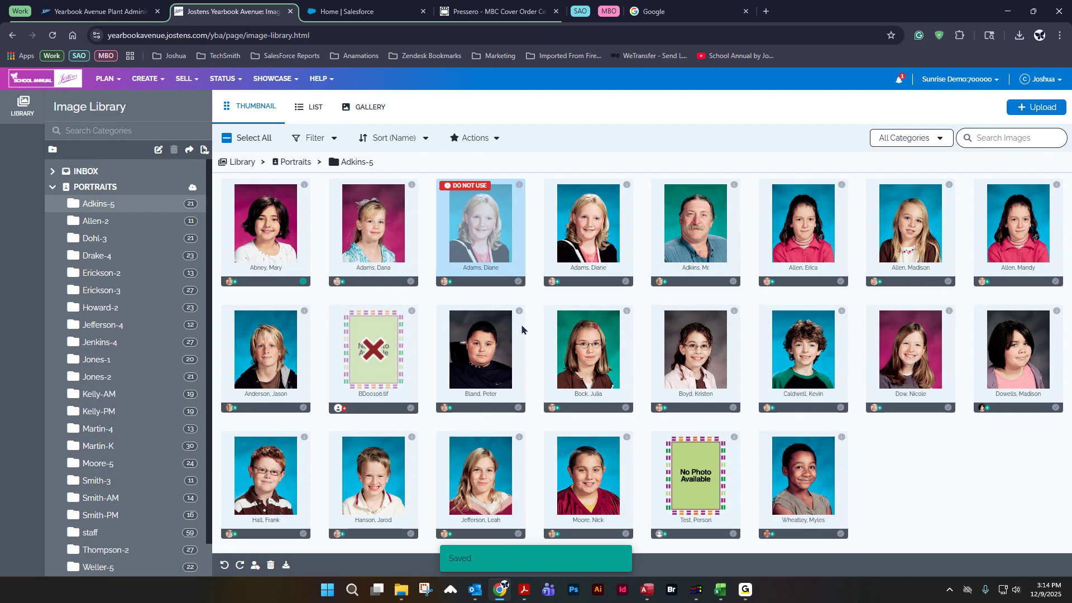
left_click(531, 232)
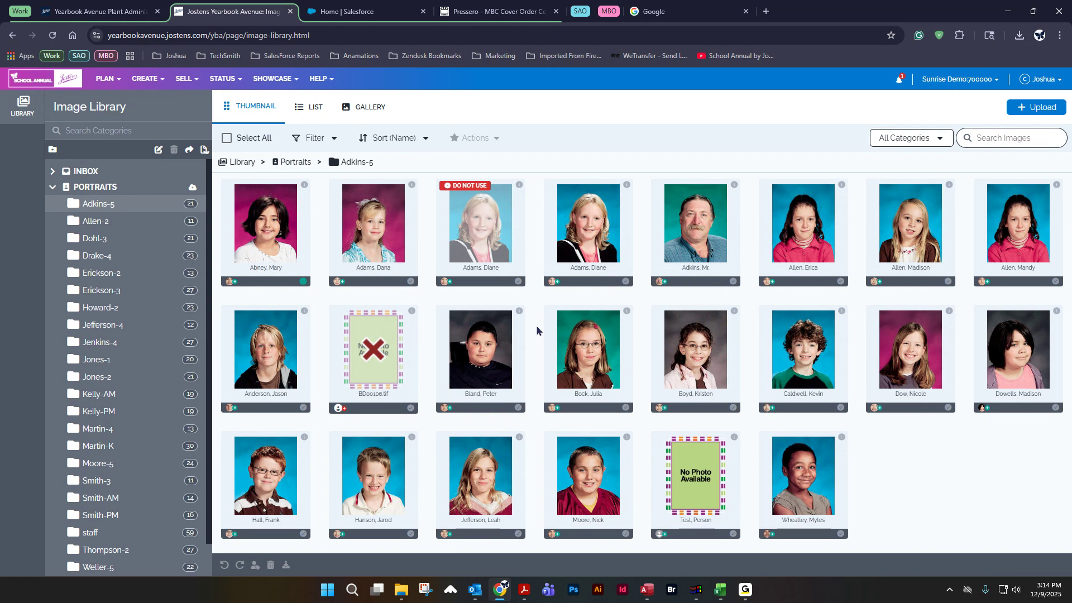
left_click(375, 464)
left_click_drag(375, 465, 177, 220)
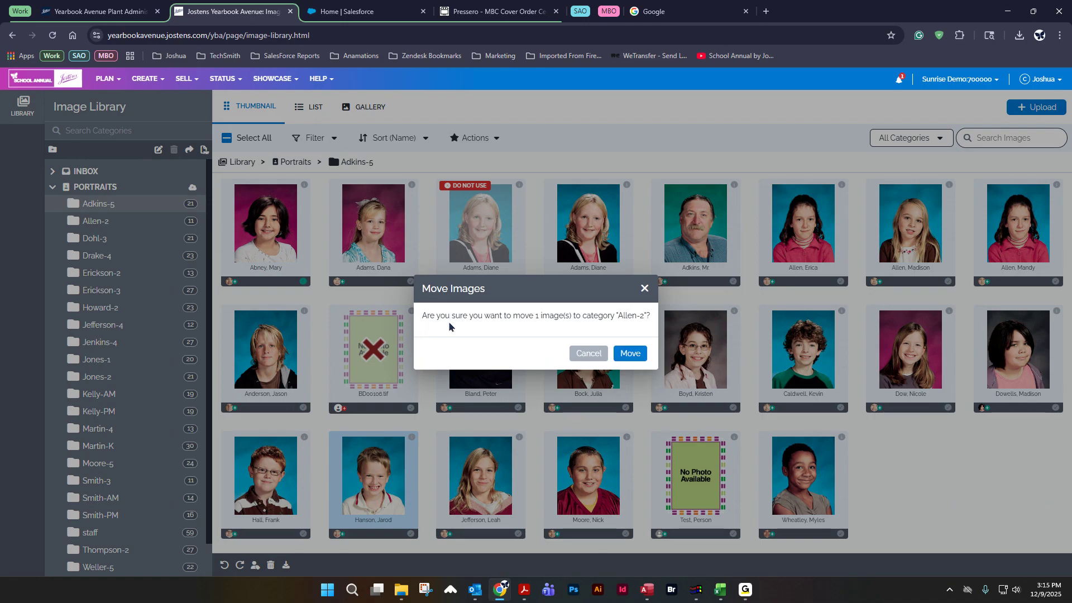
left_click(631, 352)
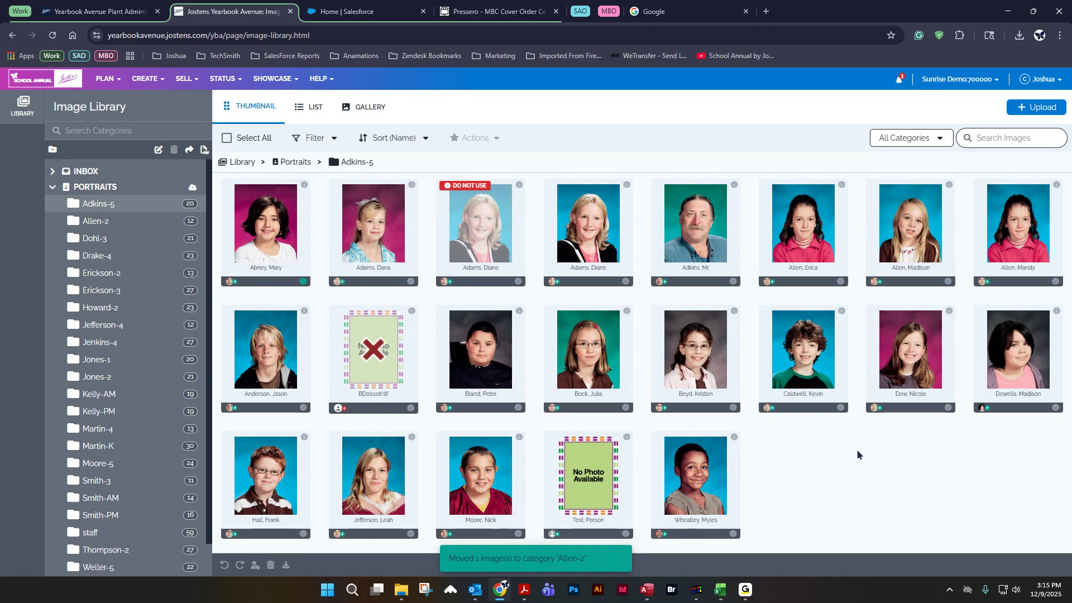
left_click(129, 221)
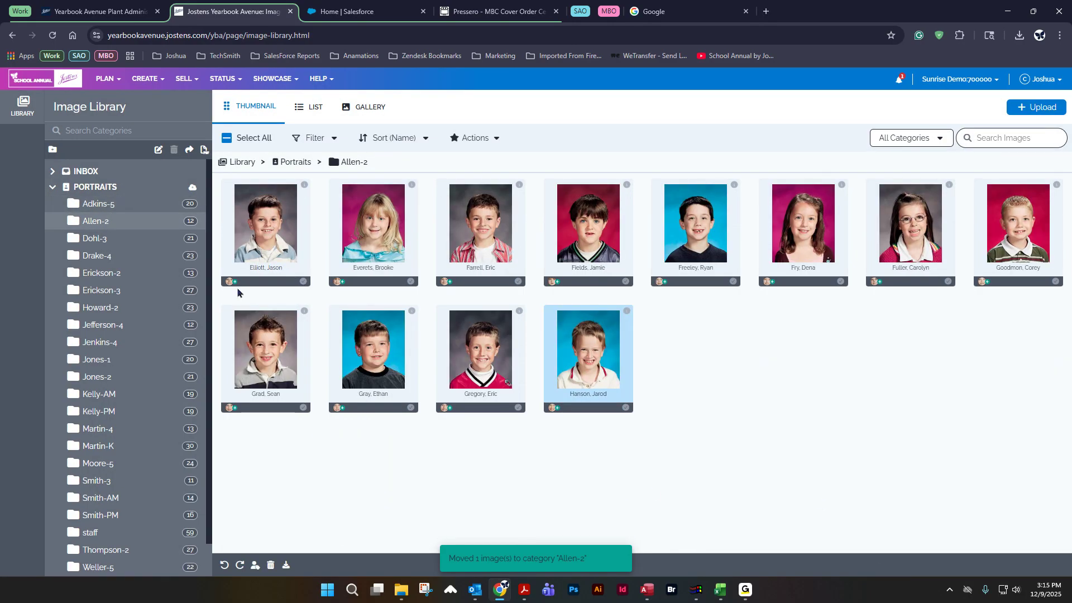
left_click(140, 205)
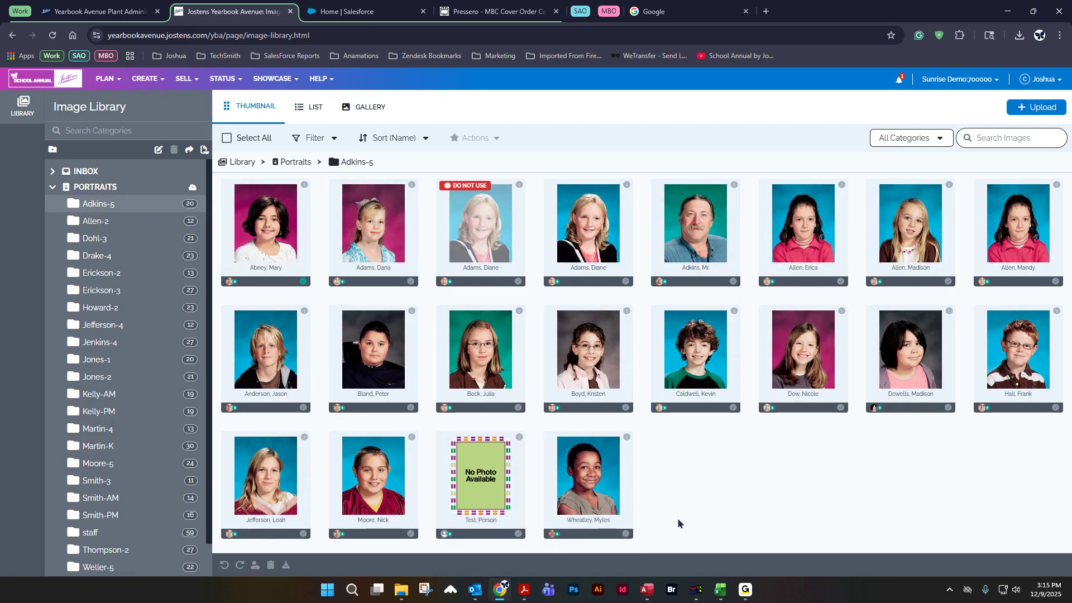
left_click(1022, 344)
left_click_drag(1021, 345, 140, 216)
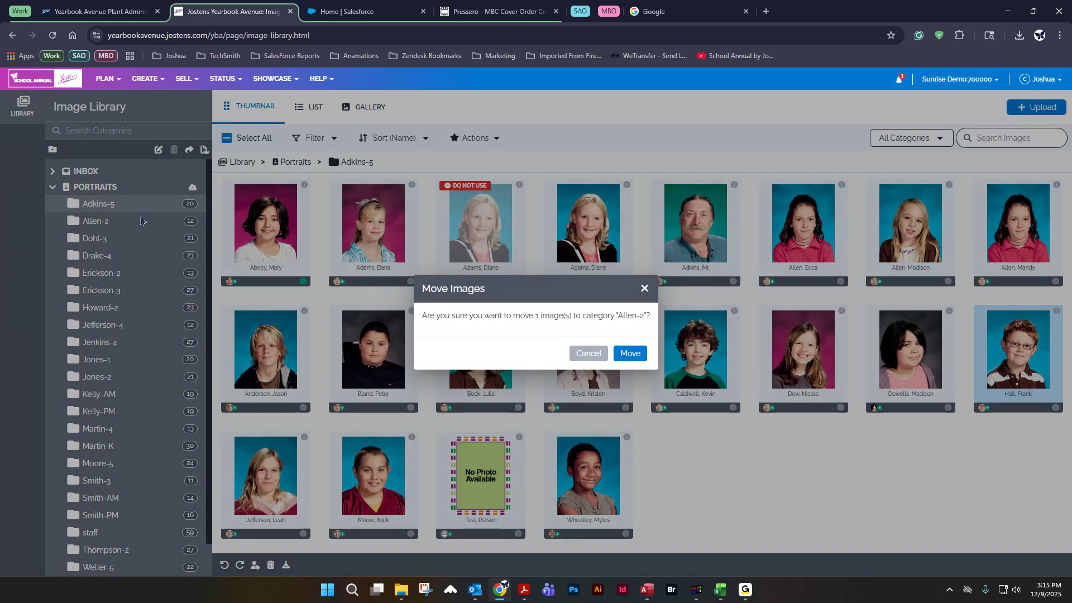
left_click(630, 353)
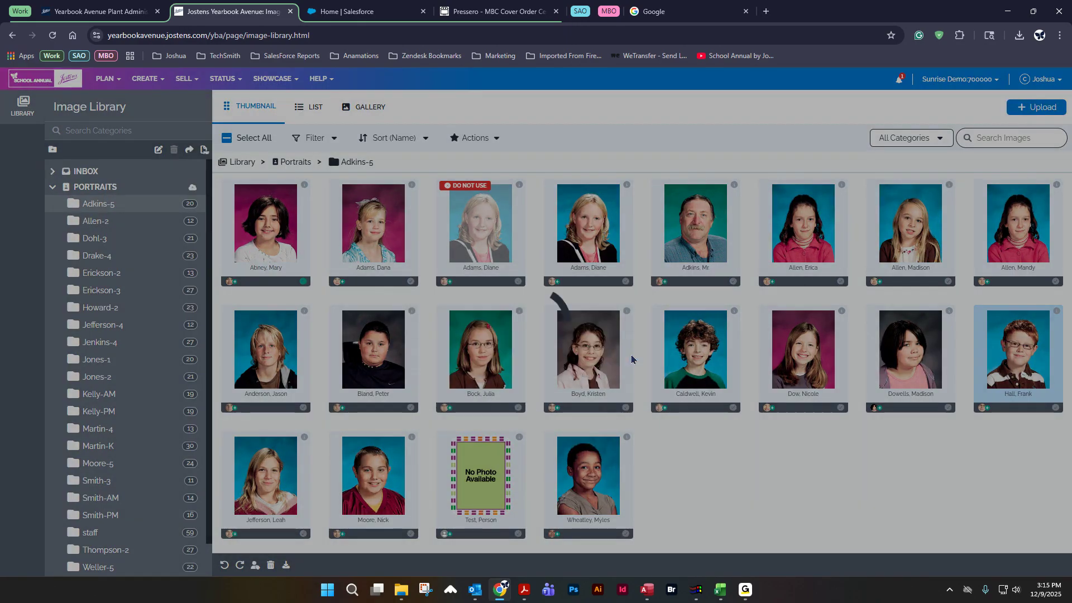
left_click_drag(269, 356, 521, 461)
left_click(672, 441)
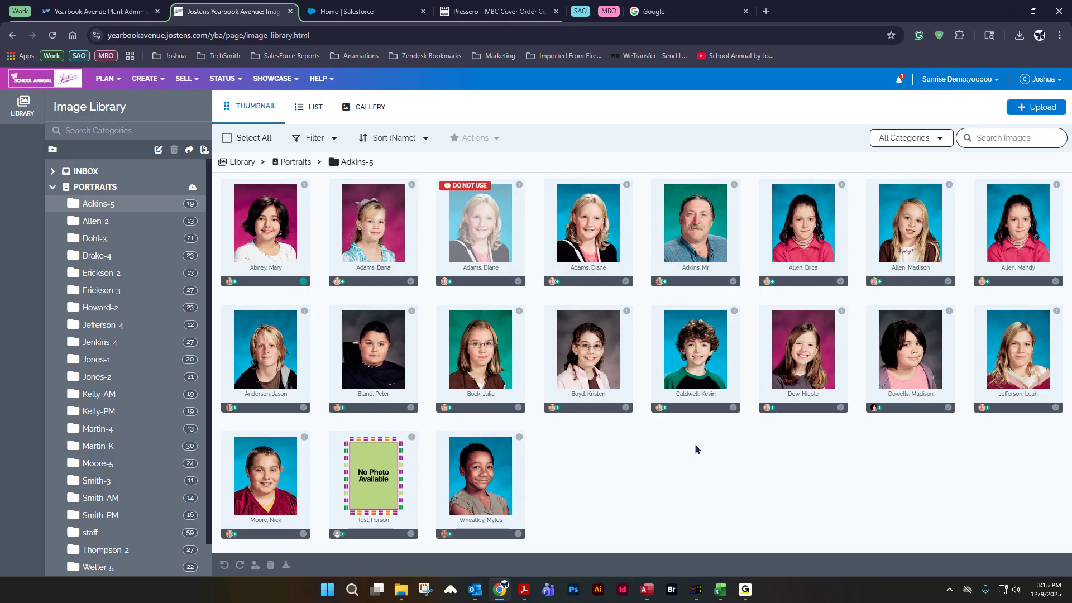
double_click(692, 343)
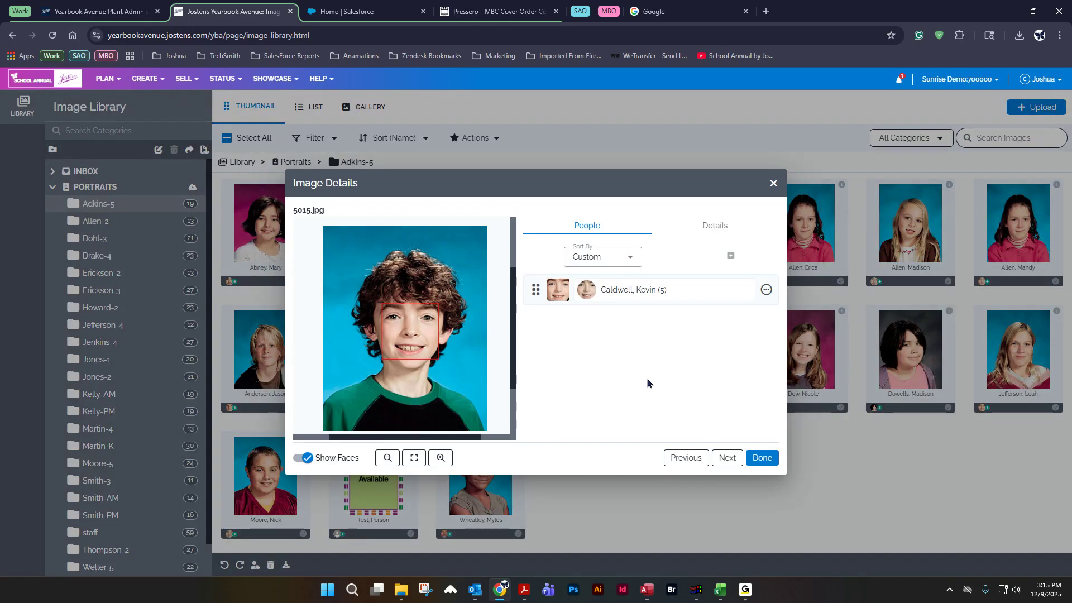
left_click(712, 229)
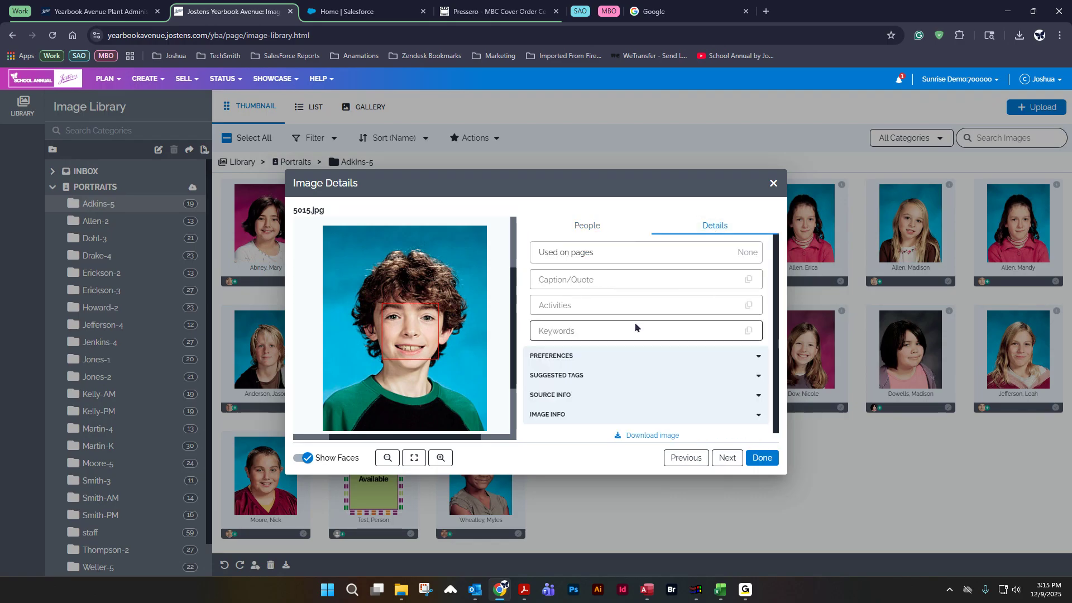
left_click(558, 358)
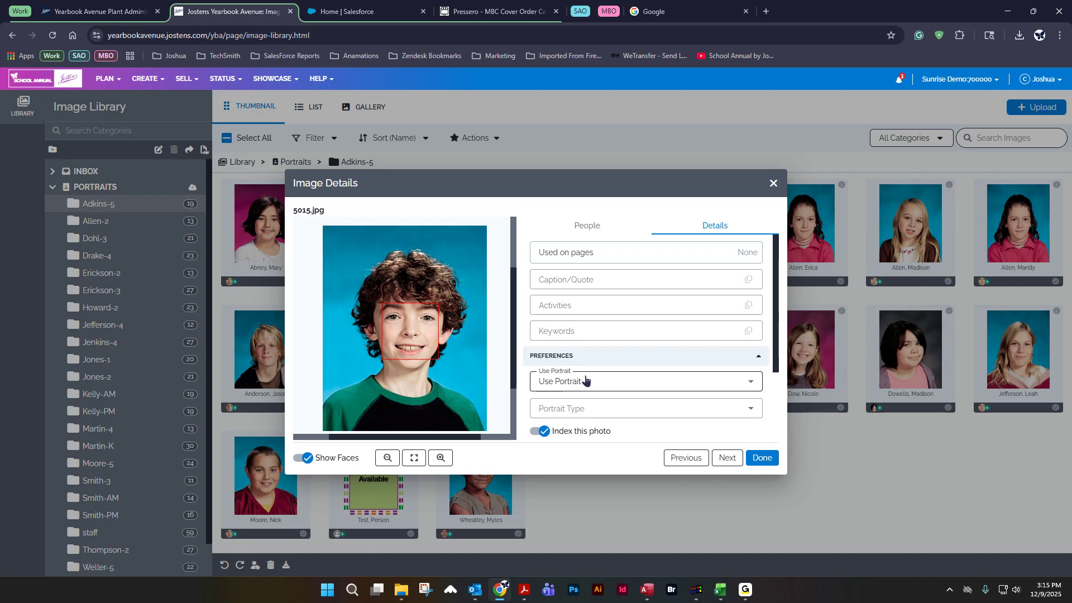
left_click(609, 383)
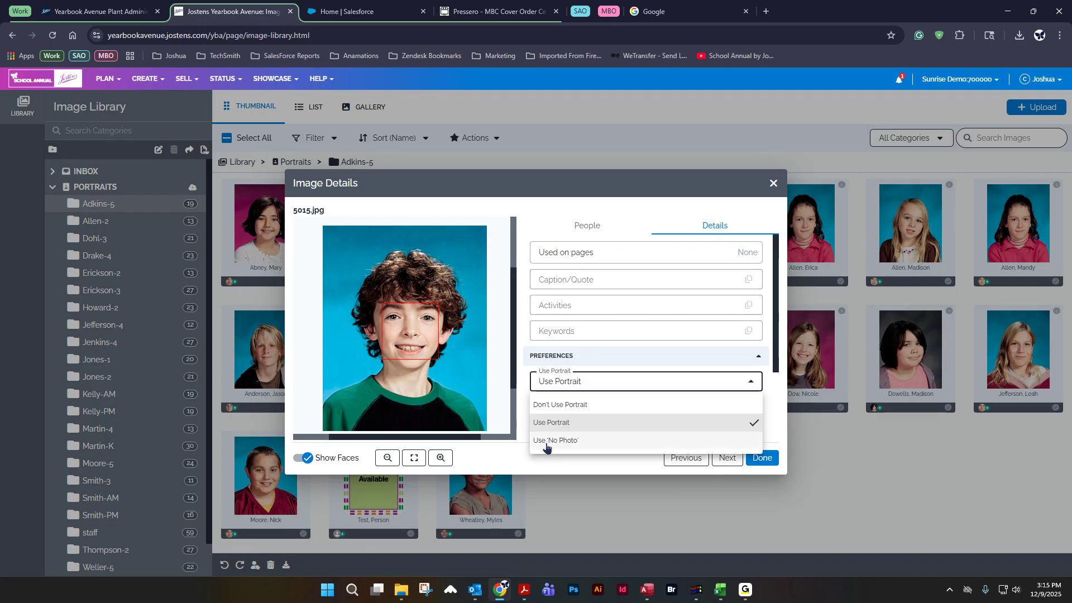
left_click(566, 441)
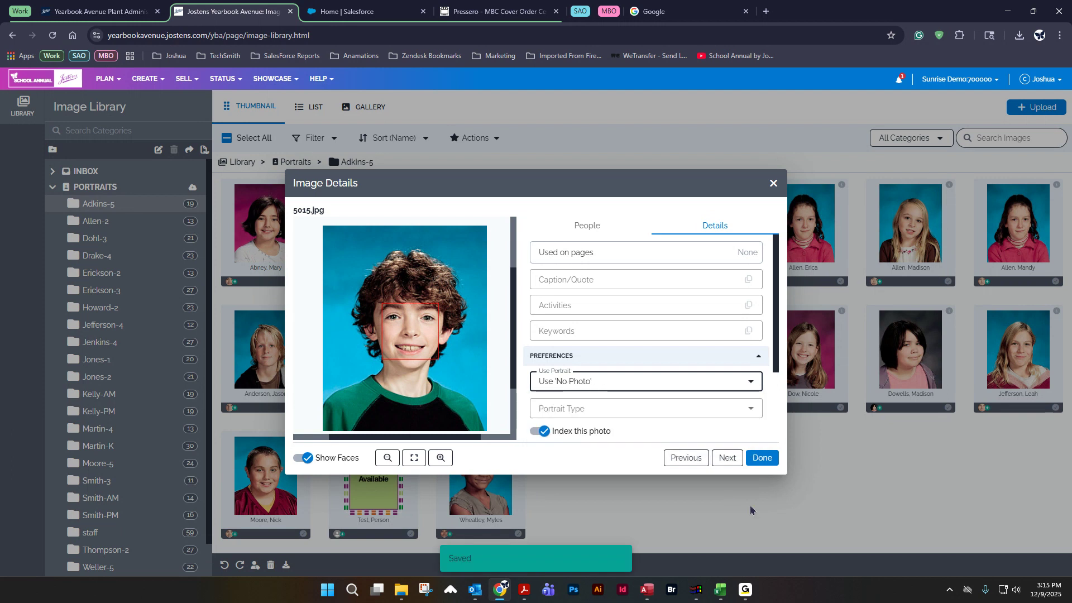
left_click(761, 458)
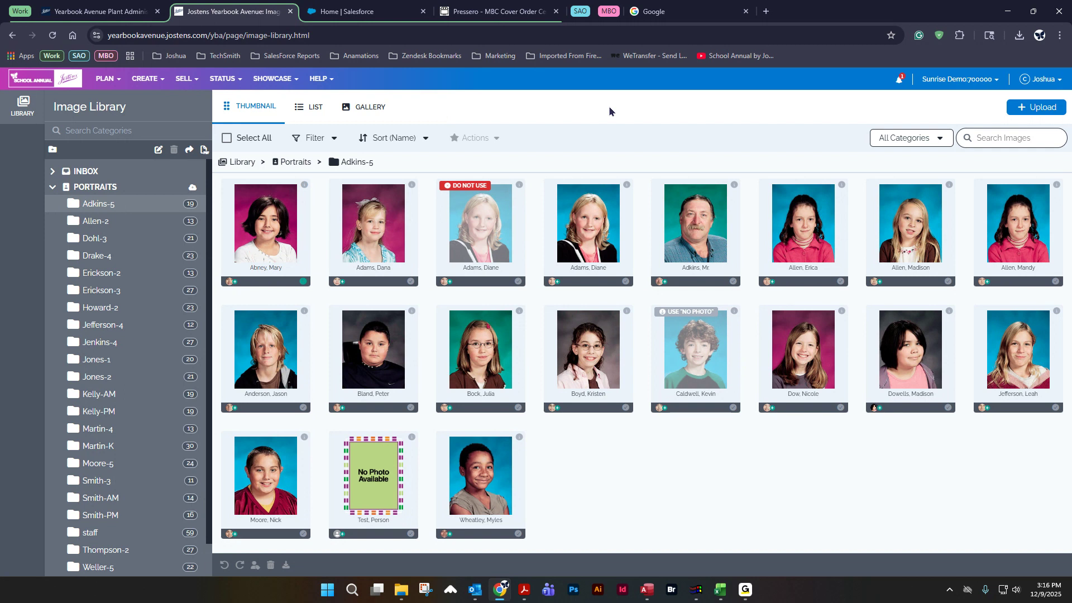
Step: Open the page 014 spread in the layout editor from the Page Ladder
left_click(115, 79)
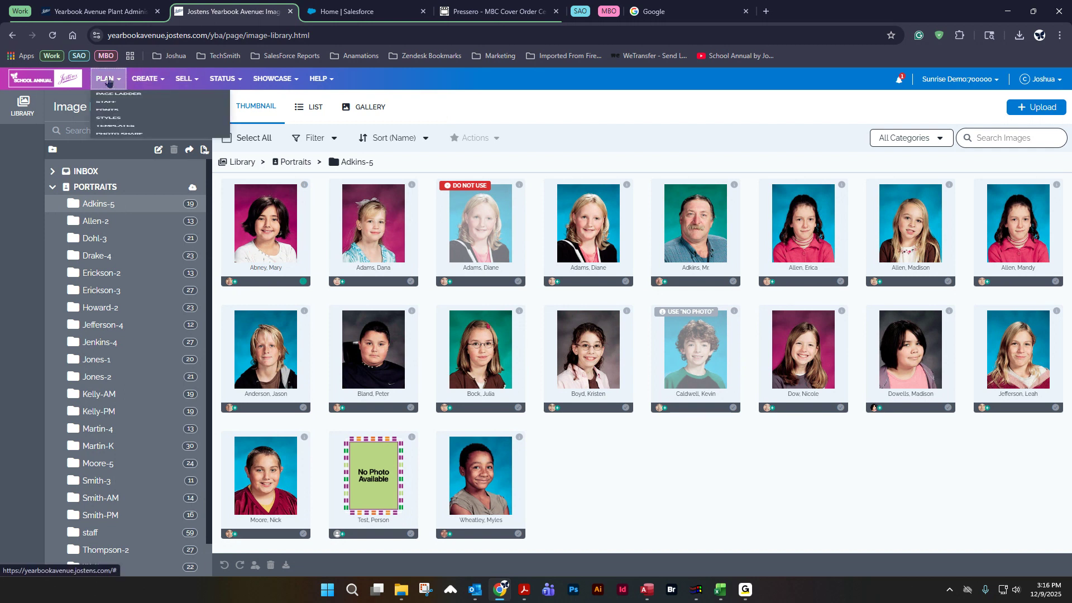
left_click(117, 101)
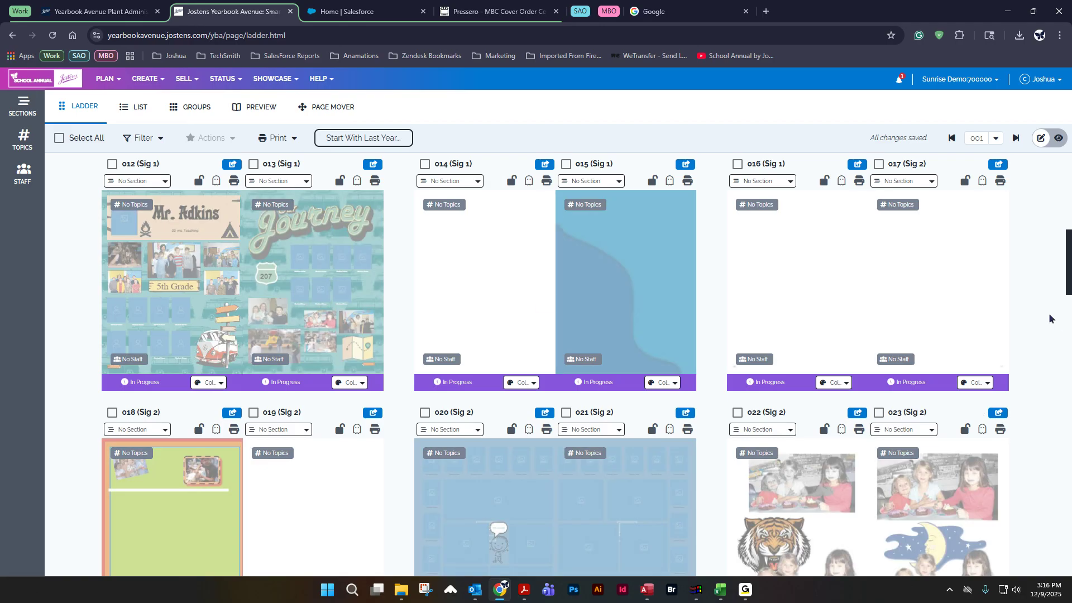
double_click(504, 261)
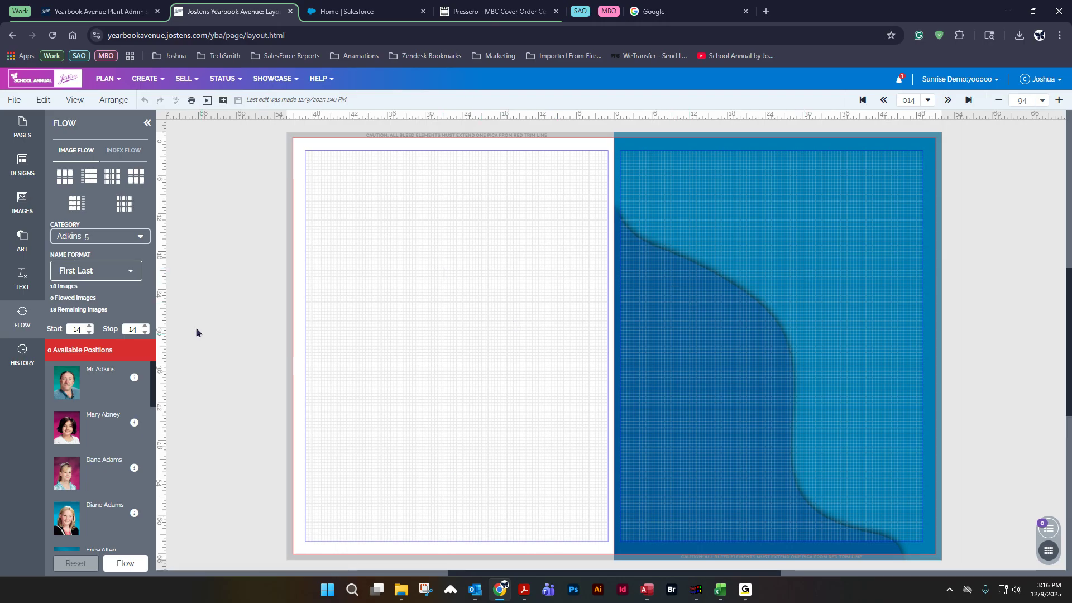
Step: Place the 100_2144.jpg Academics image onto the right page of the spread
left_click(22, 203)
left_click_drag(98, 310, 826, 285)
left_click(663, 363)
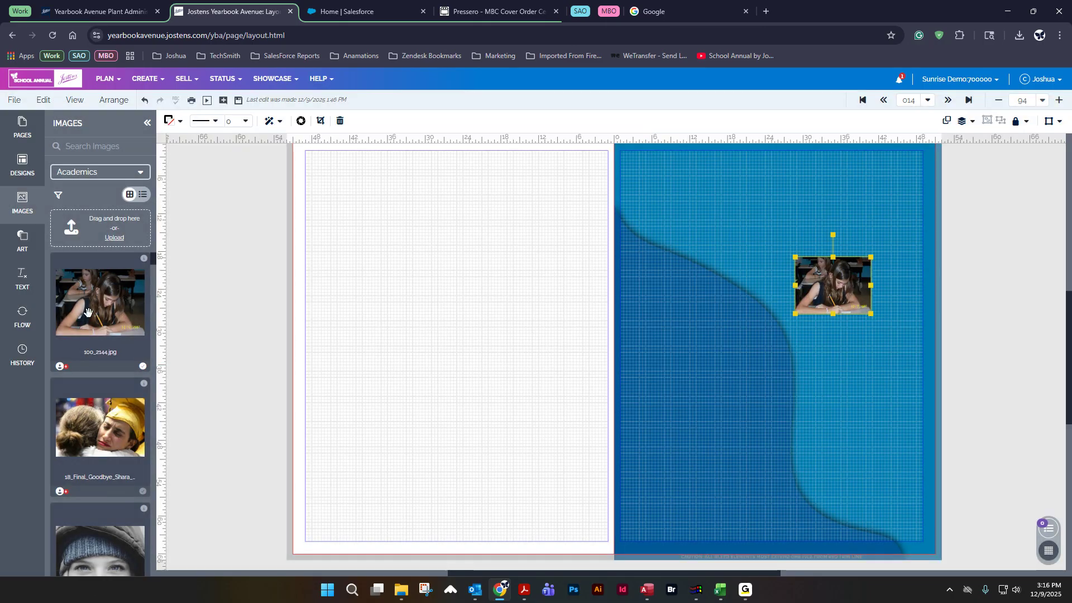
Step: Browse the Portrait design categories in the Designs panel
left_click(24, 321)
left_click(24, 321)
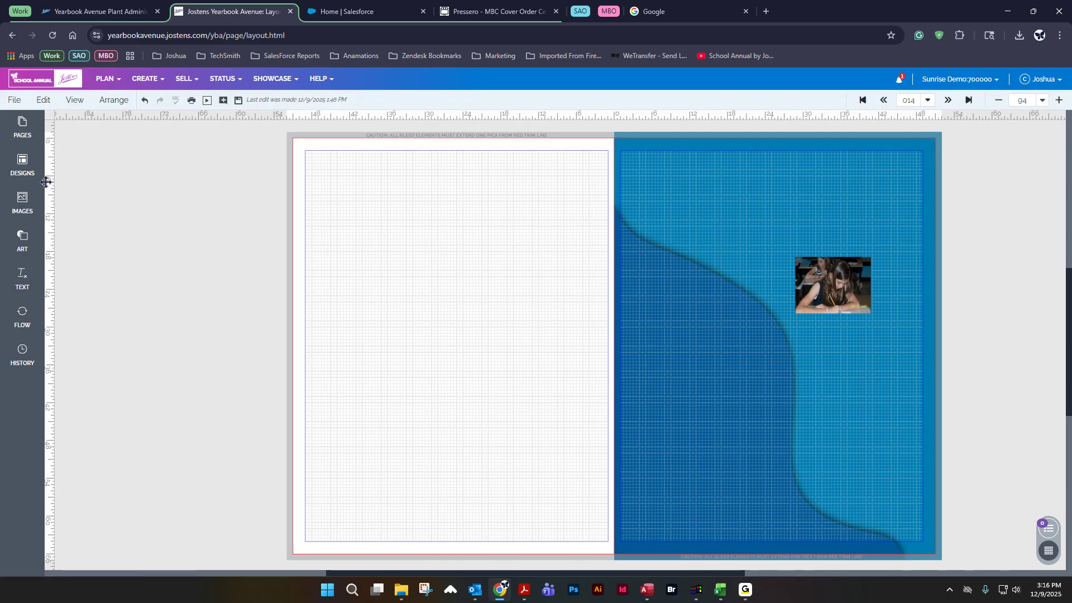
left_click(22, 166)
left_click(90, 173)
scroll(83, 234, "up", 5)
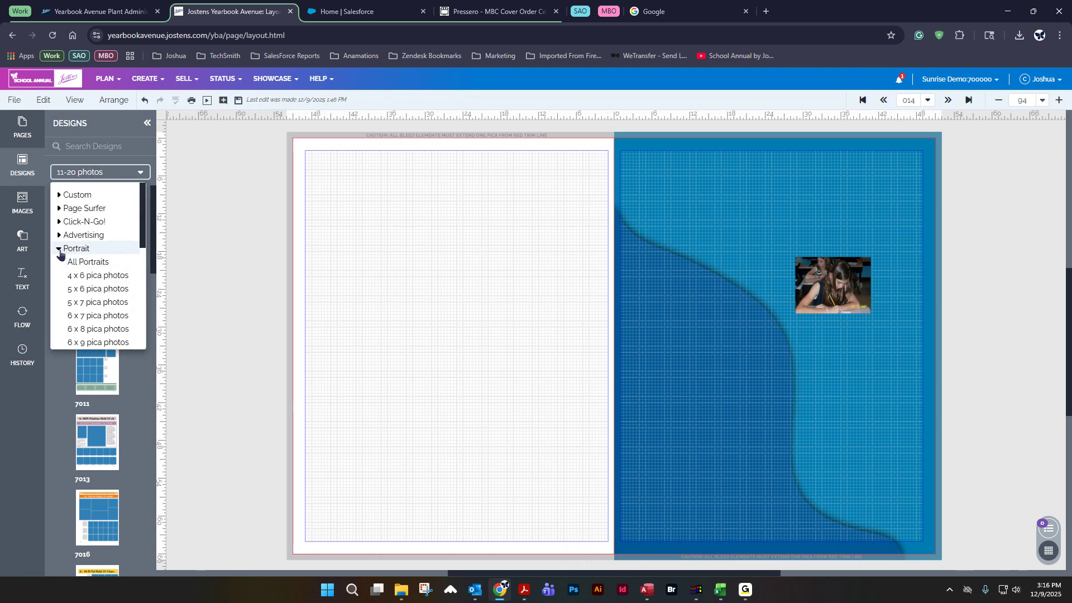
left_click(59, 251)
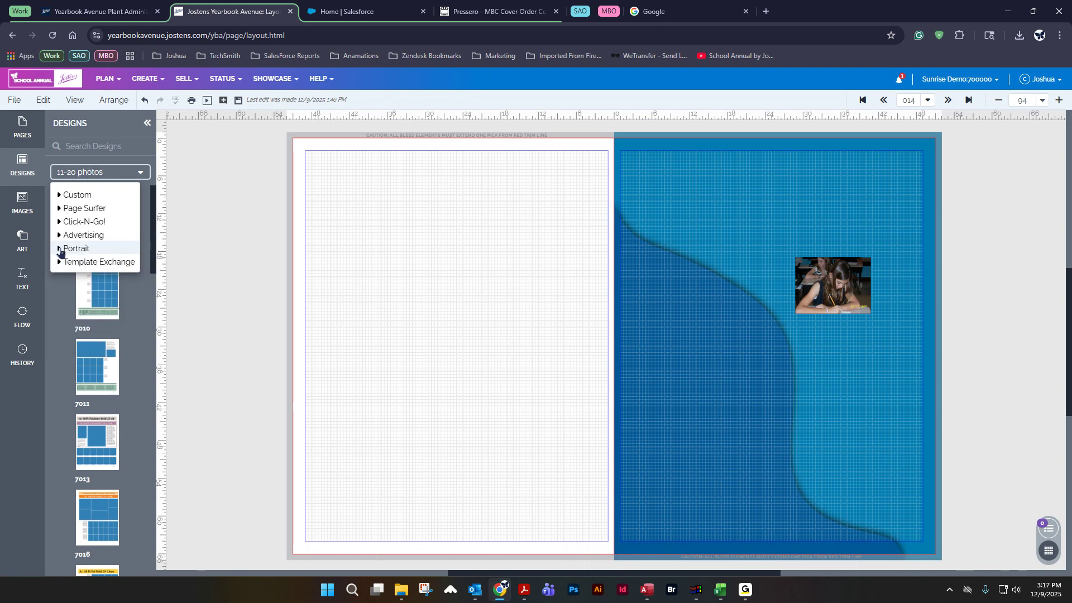
left_click(61, 251)
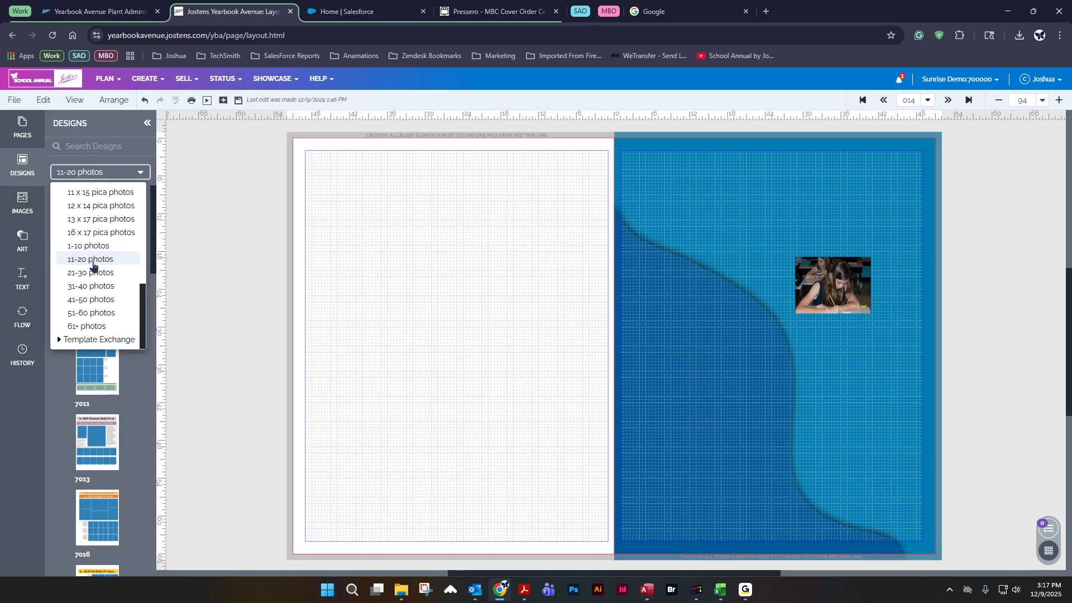
scroll(90, 268, "up", 5)
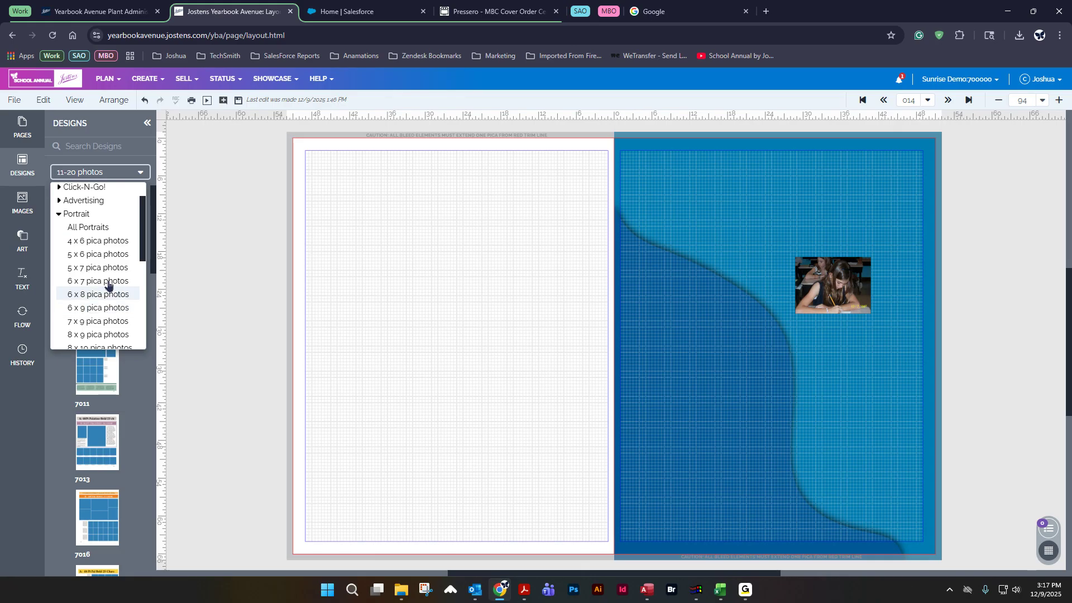
left_click(59, 214)
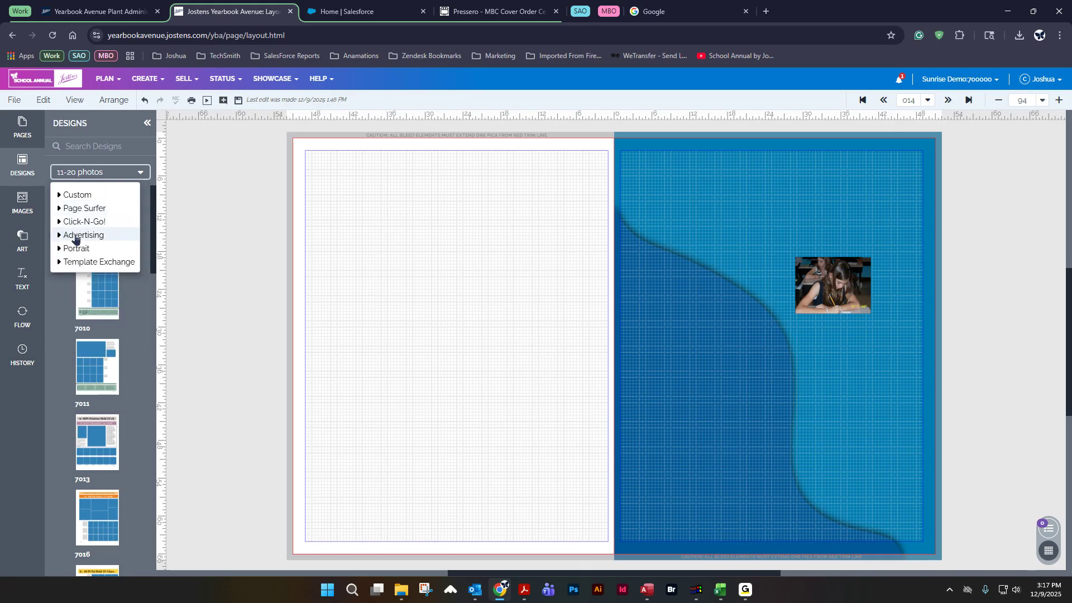
left_click(65, 249)
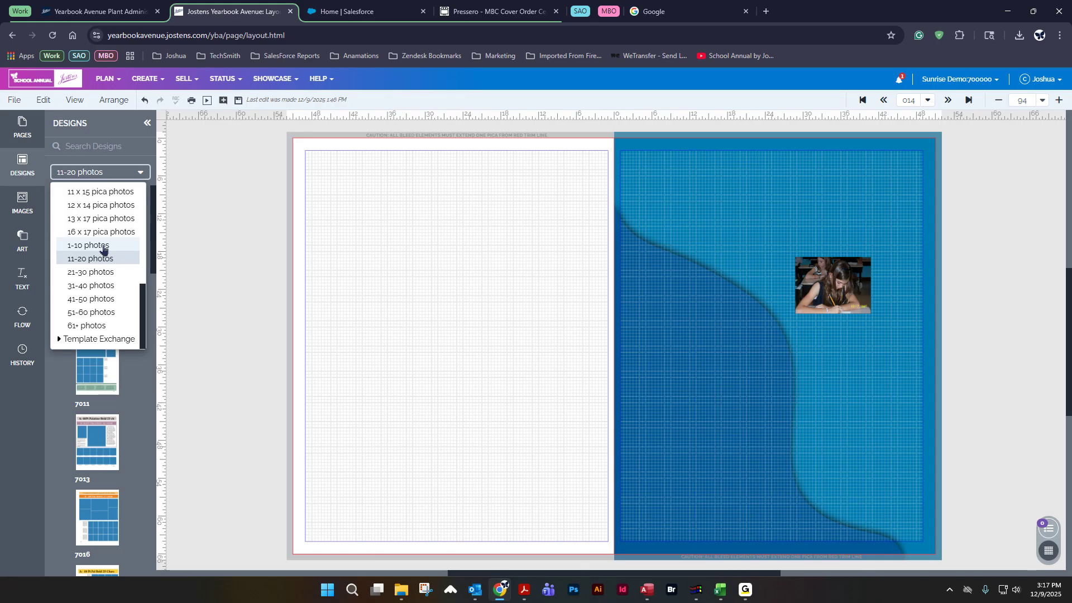
scroll(102, 246, "up", 5)
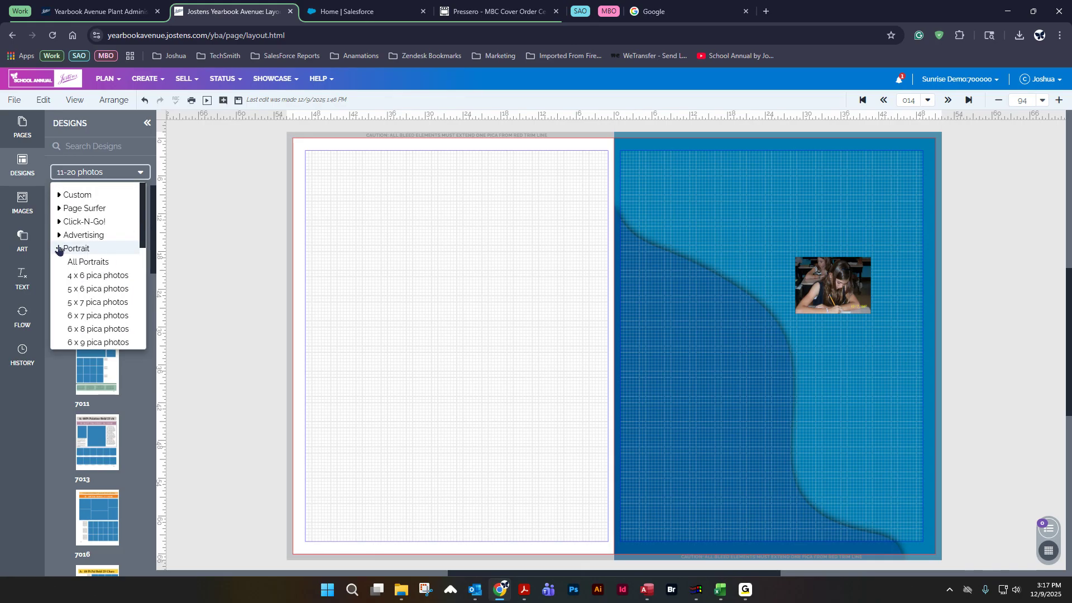
left_click(58, 249)
left_click(58, 249)
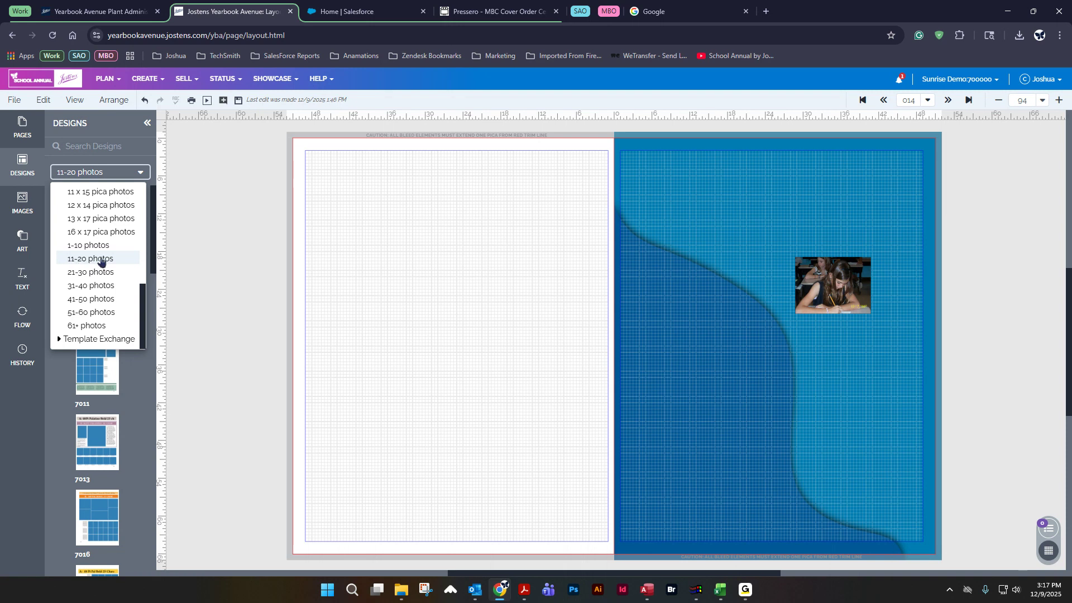
Step: Filter the designs by 8 x 10 and 11 x 15 pica photos, returning to 11-20 photos
scroll(103, 279, "up", 6)
scroll(104, 279, "down", 3)
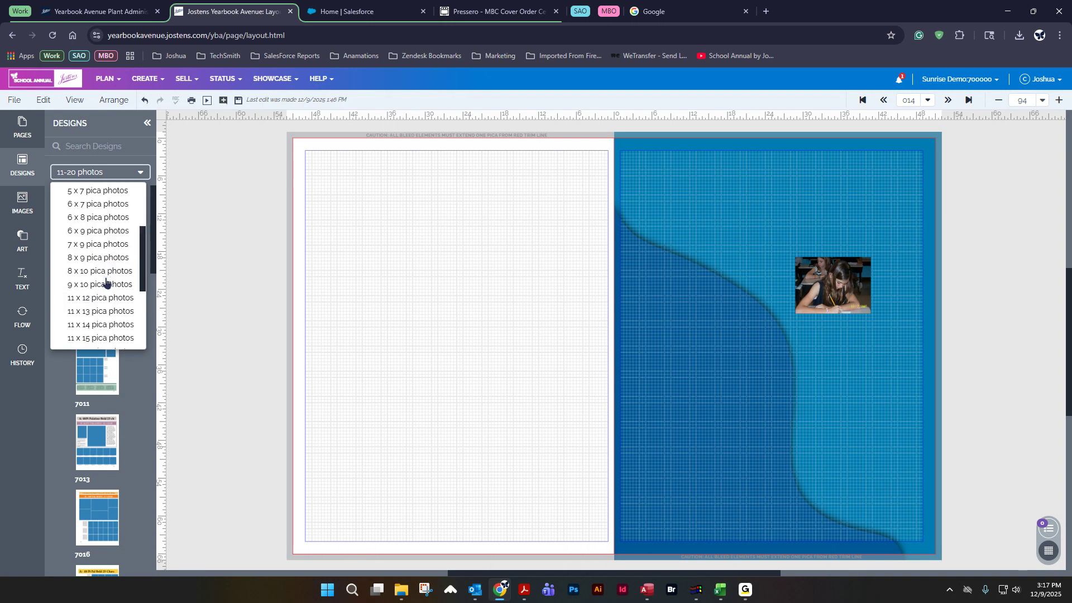
left_click(106, 272)
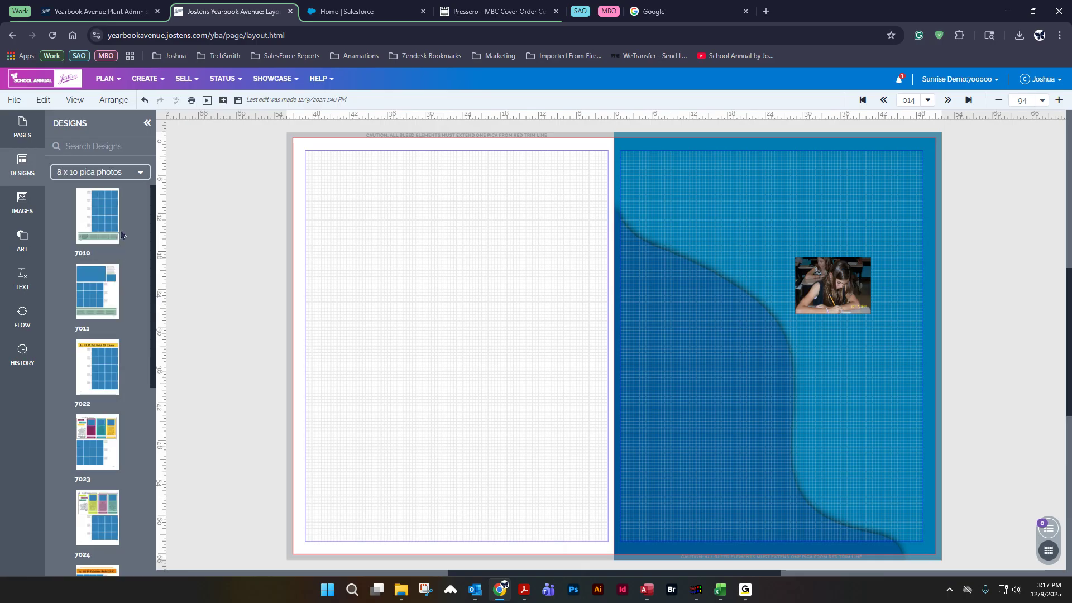
left_click(106, 174)
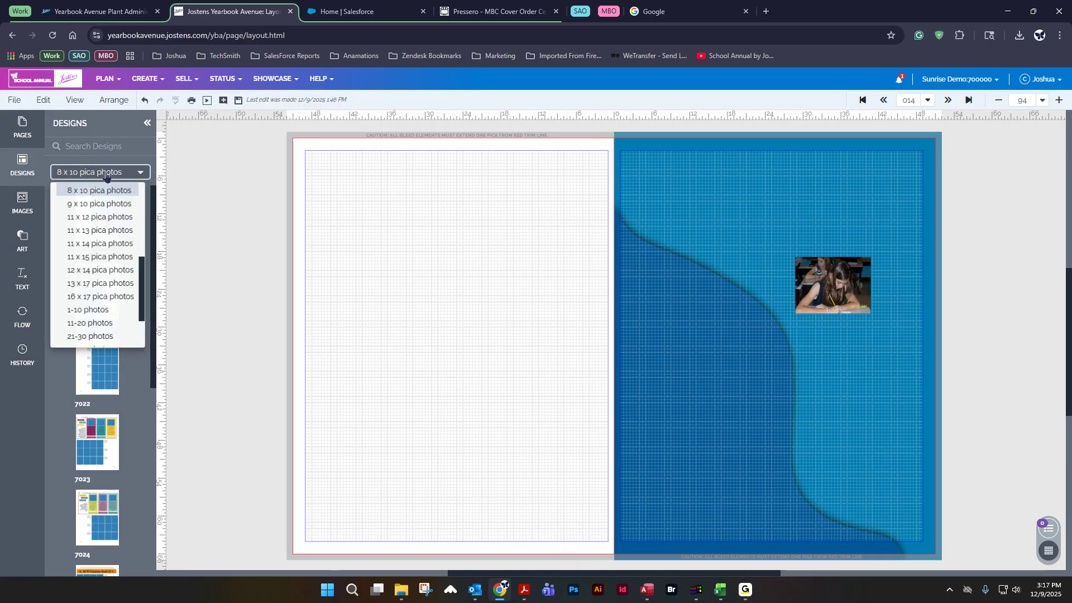
left_click(94, 263)
left_click(106, 176)
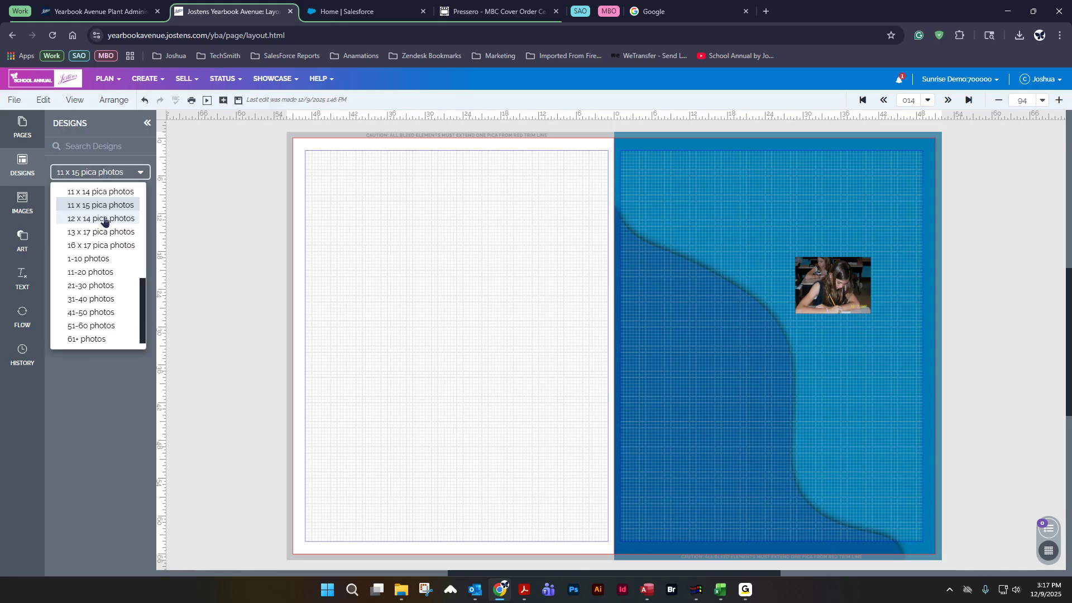
left_click(92, 273)
Step: Scroll through the 11-20 photos portrait designs
scroll(142, 428, "down", 5)
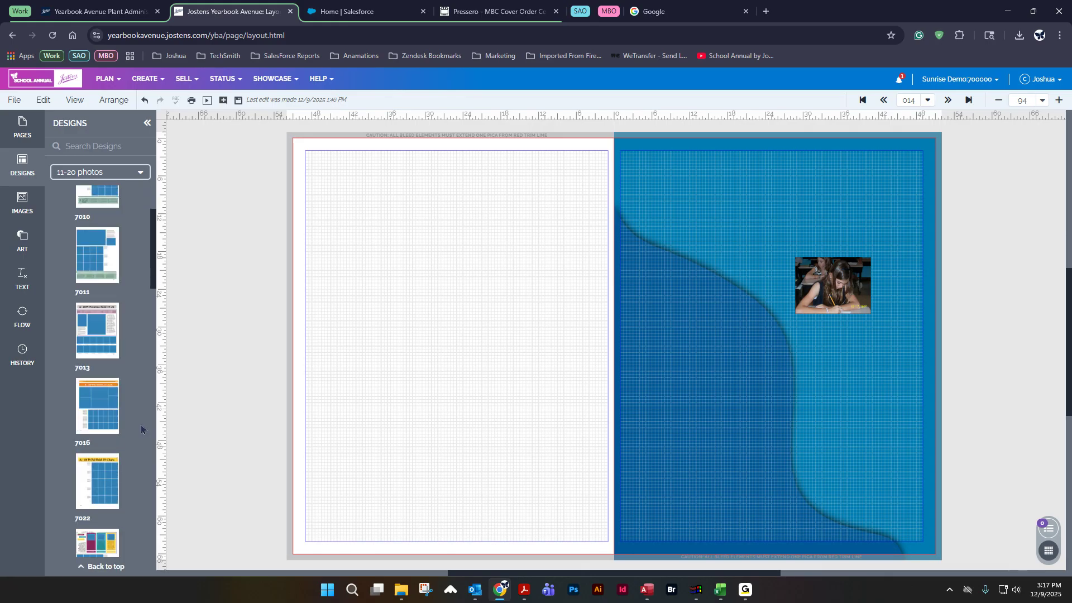
scroll(141, 429, "down", 3)
scroll(141, 428, "down", 1)
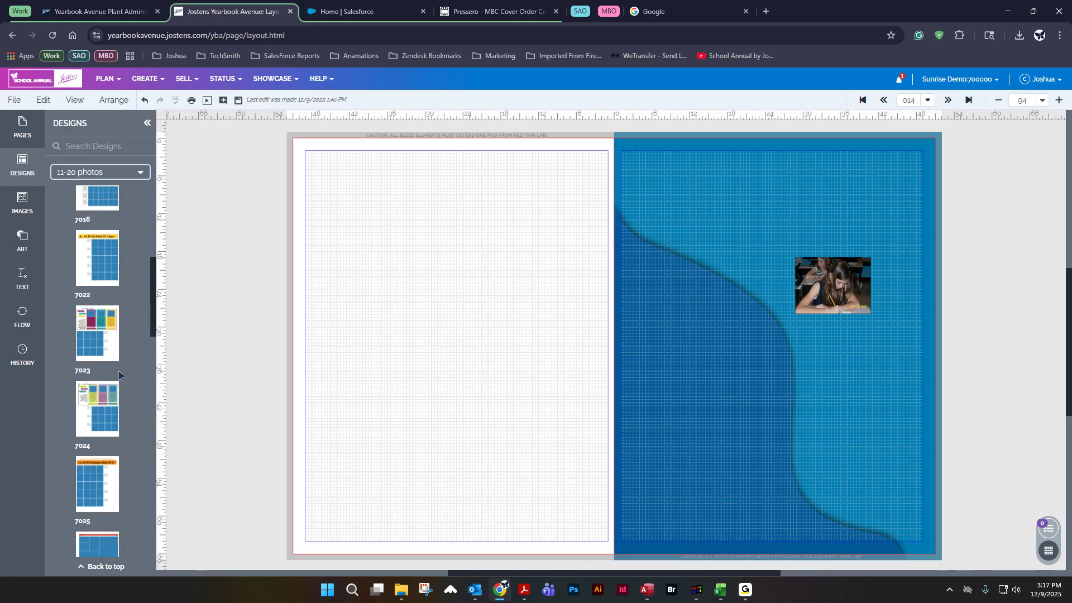
scroll(113, 377, "down", 3)
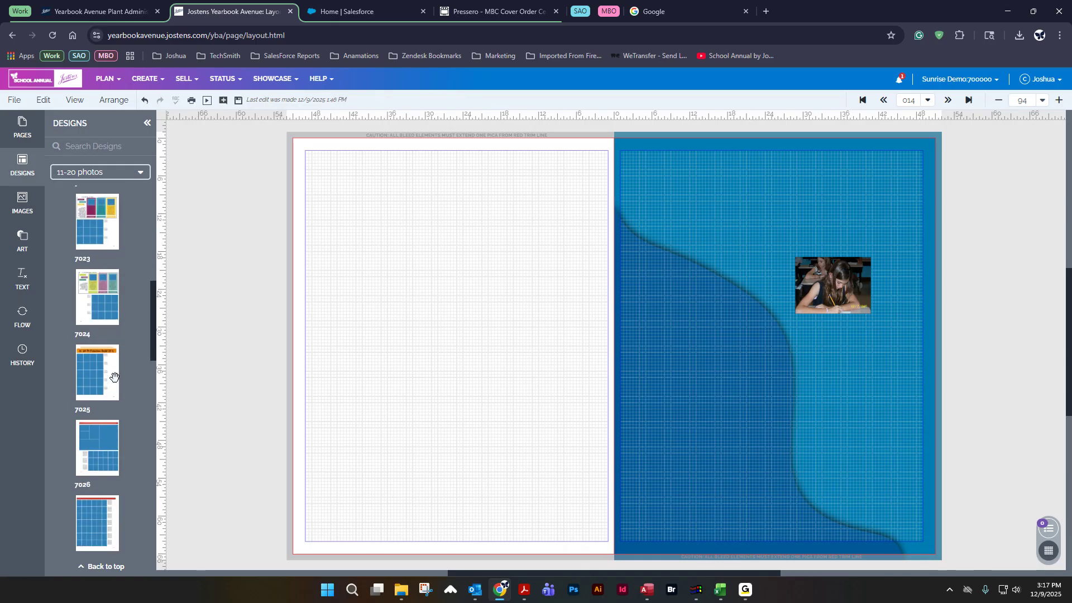
scroll(125, 312, "up", 1)
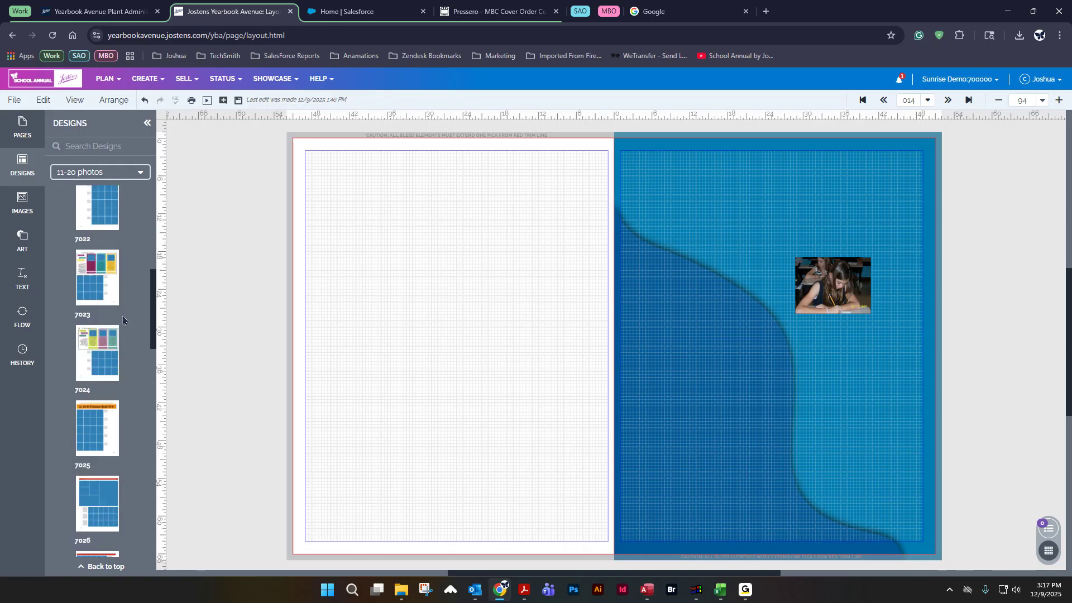
Step: Apply portrait design 7023 to the left page without retaining existing content, then undo it
scroll(133, 331, "down", 1)
scroll(130, 287, "up", 1)
mouse_move(95, 261)
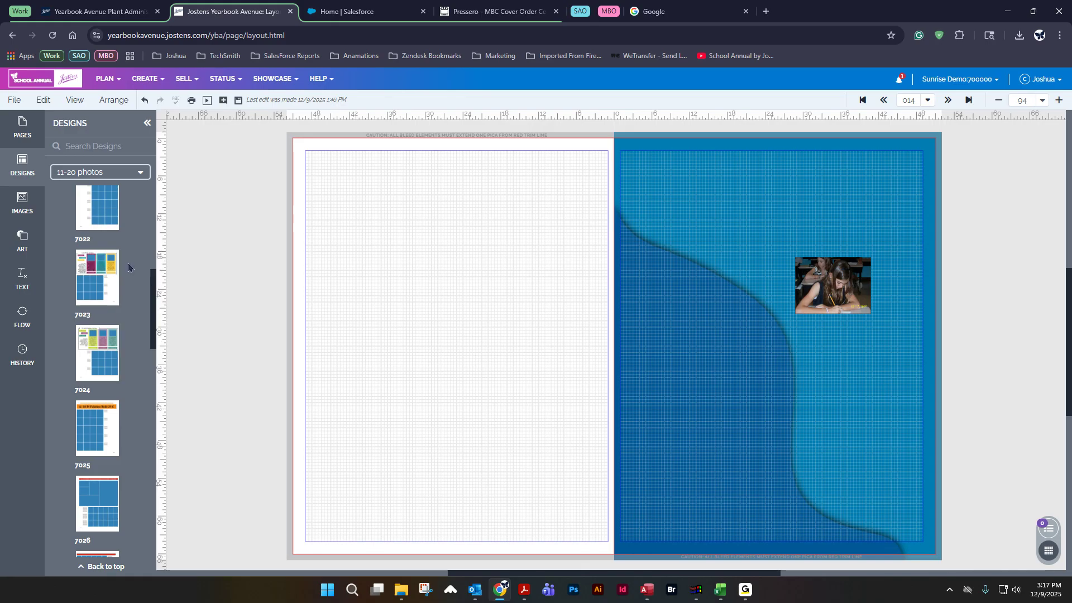
left_click_drag(91, 265, 427, 274)
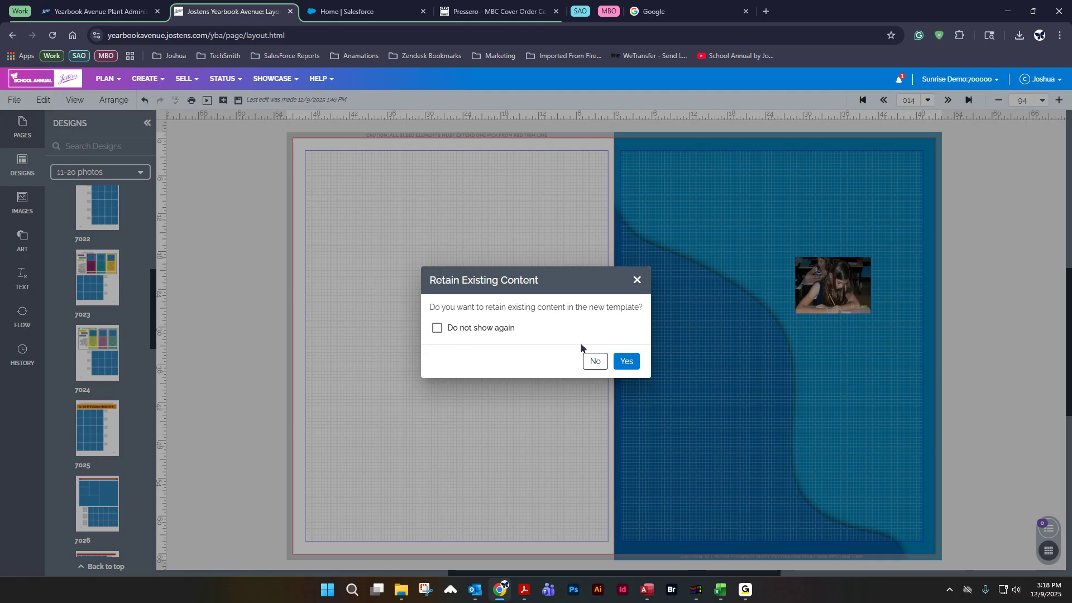
left_click(595, 361)
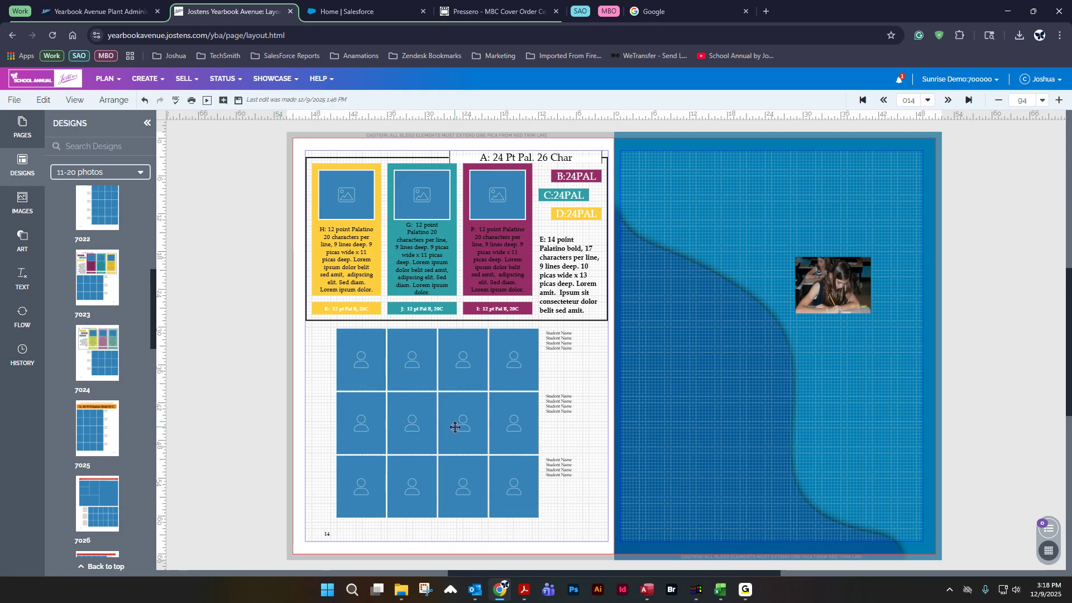
mouse_move(92, 356)
left_click(144, 100)
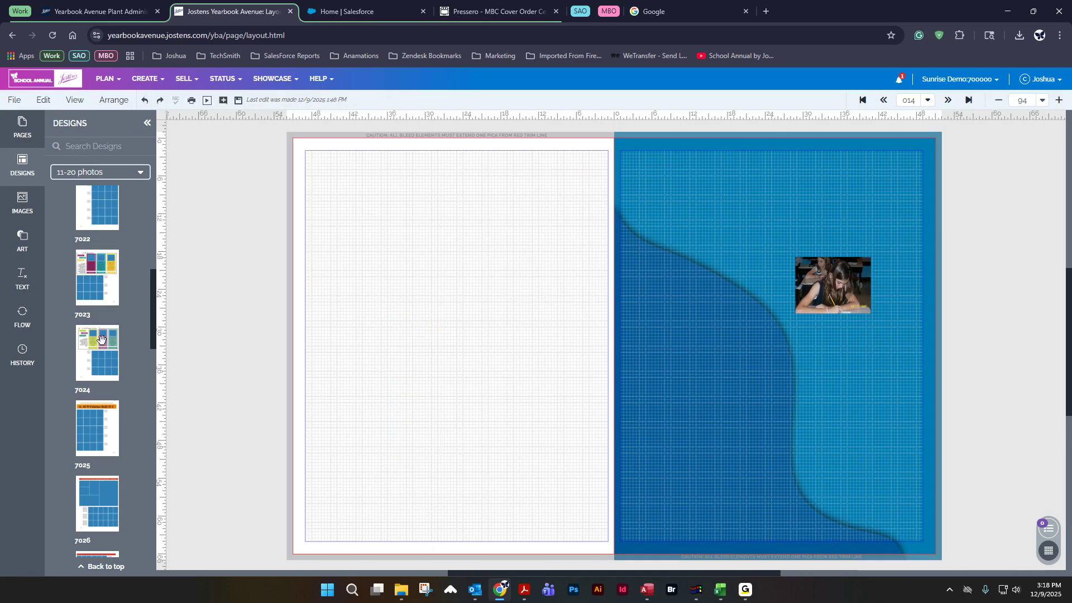
Step: Apply portrait design 7024 to the left page without retaining existing content
left_click_drag(101, 338, 411, 259)
left_click(590, 360)
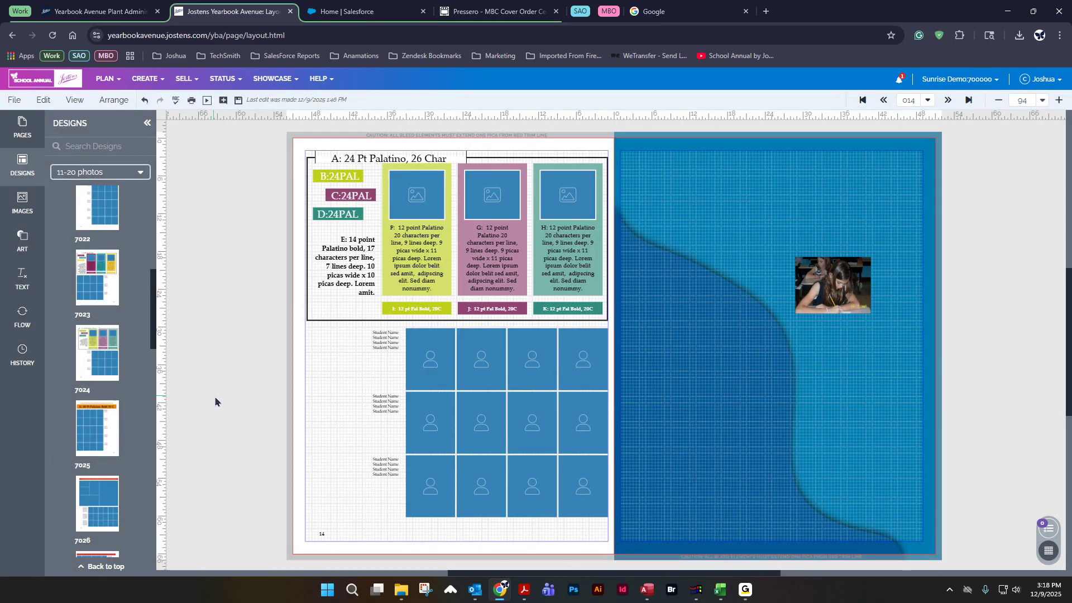
Step: Apply portrait design 7023 to the right page without retaining existing content, then undo it
mouse_move(95, 271)
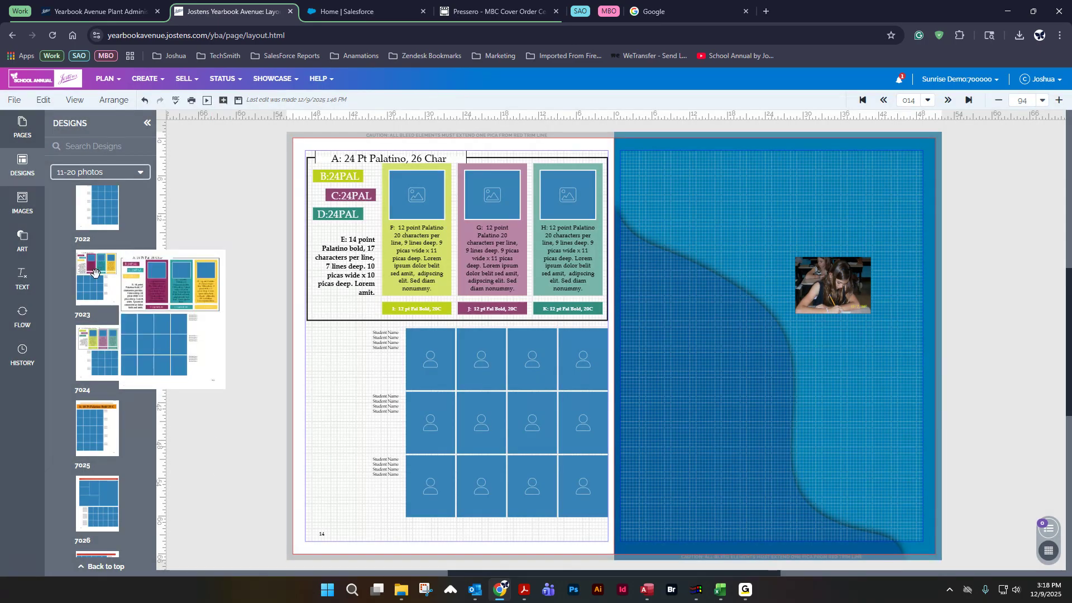
left_click_drag(96, 272, 762, 277)
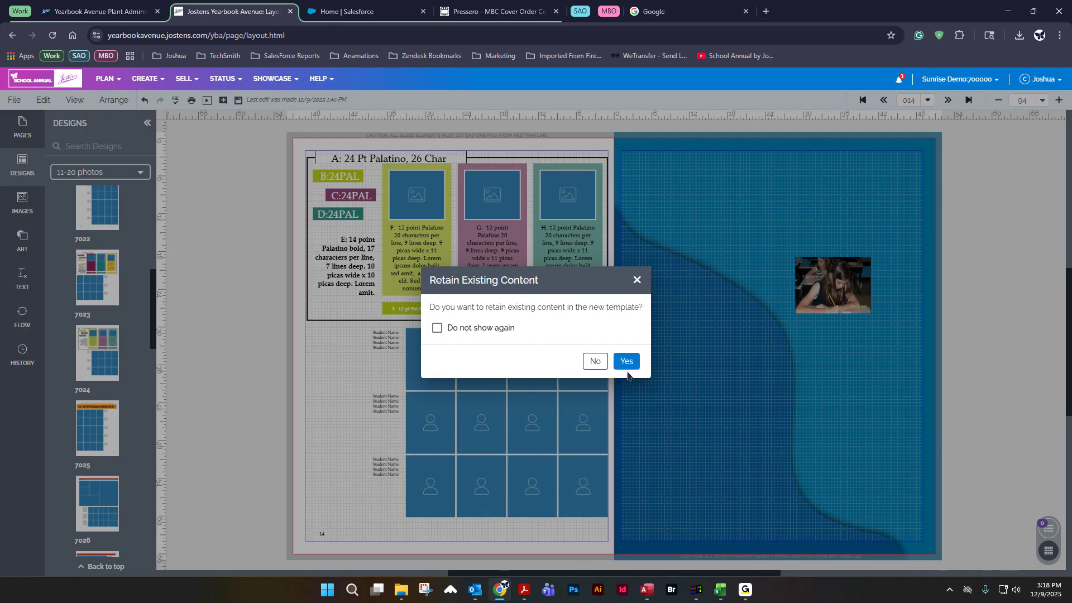
left_click(594, 361)
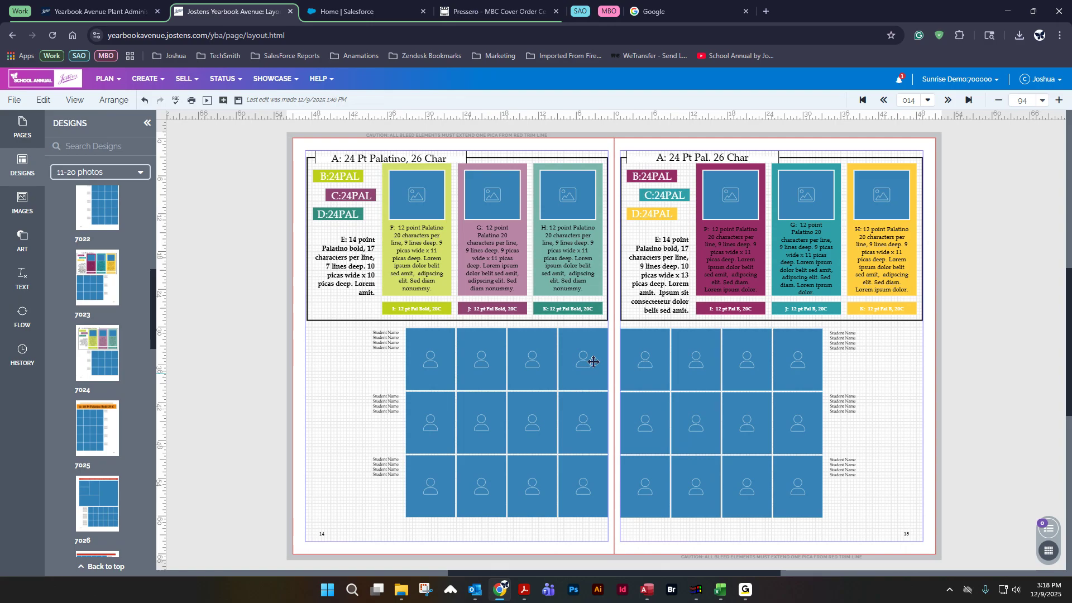
left_click(144, 100)
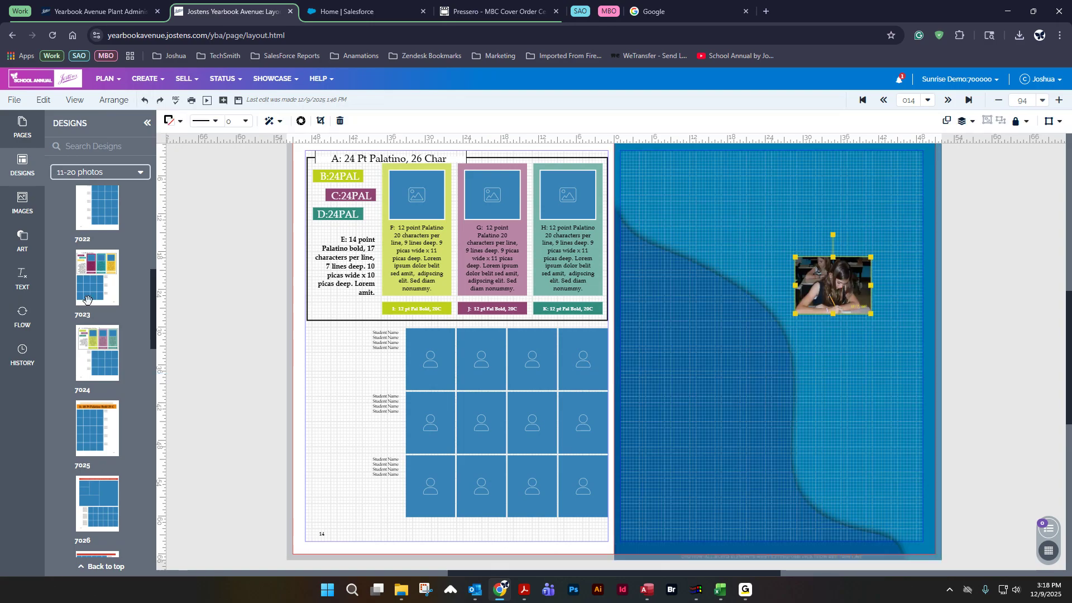
Step: Apply portrait design 7023 to the right page while retaining existing content, then undo it
left_click_drag(95, 279, 741, 320)
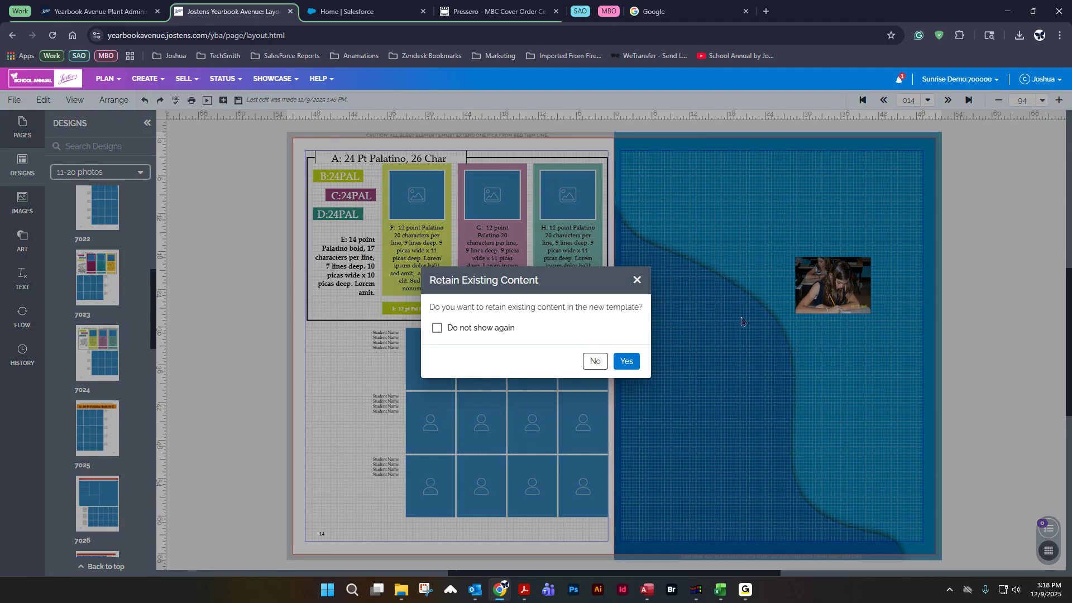
left_click(625, 360)
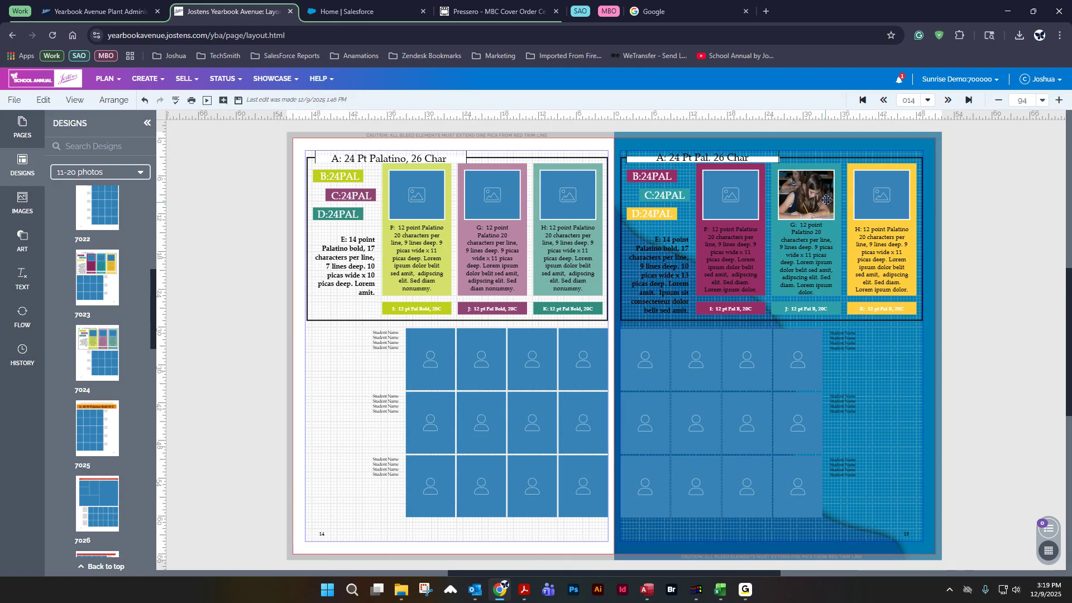
left_click(144, 101)
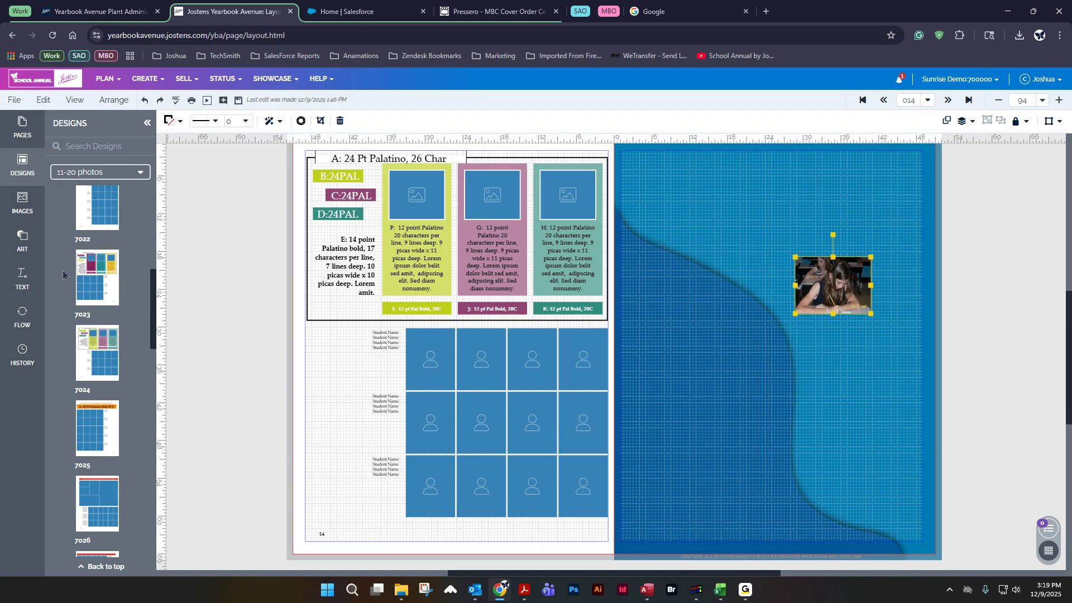
Step: Delete the Academics photo from the right page
mouse_move(93, 265)
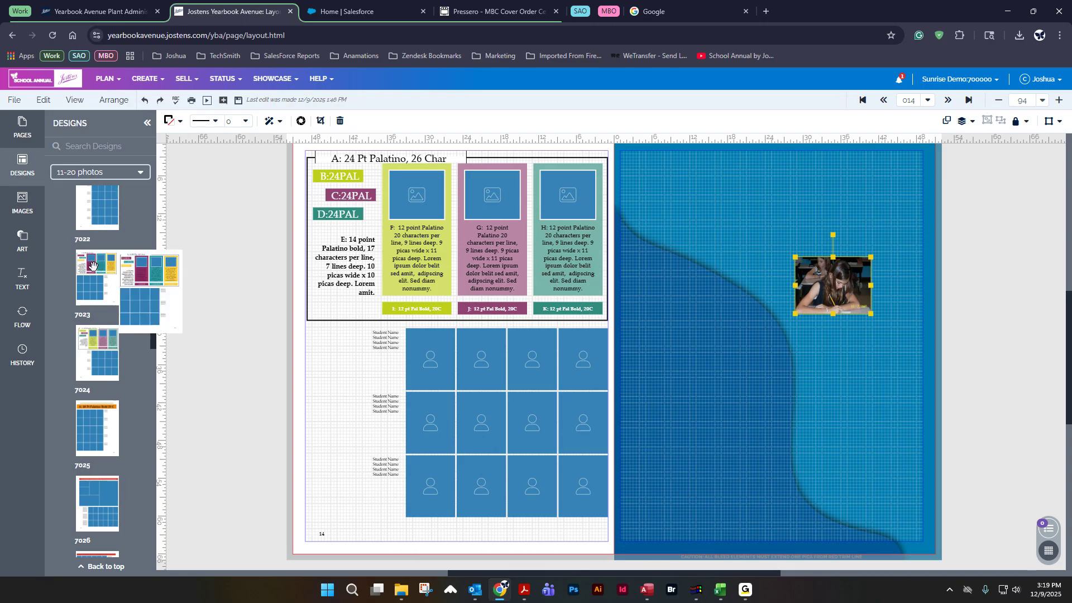
left_click(774, 232)
left_click(847, 291)
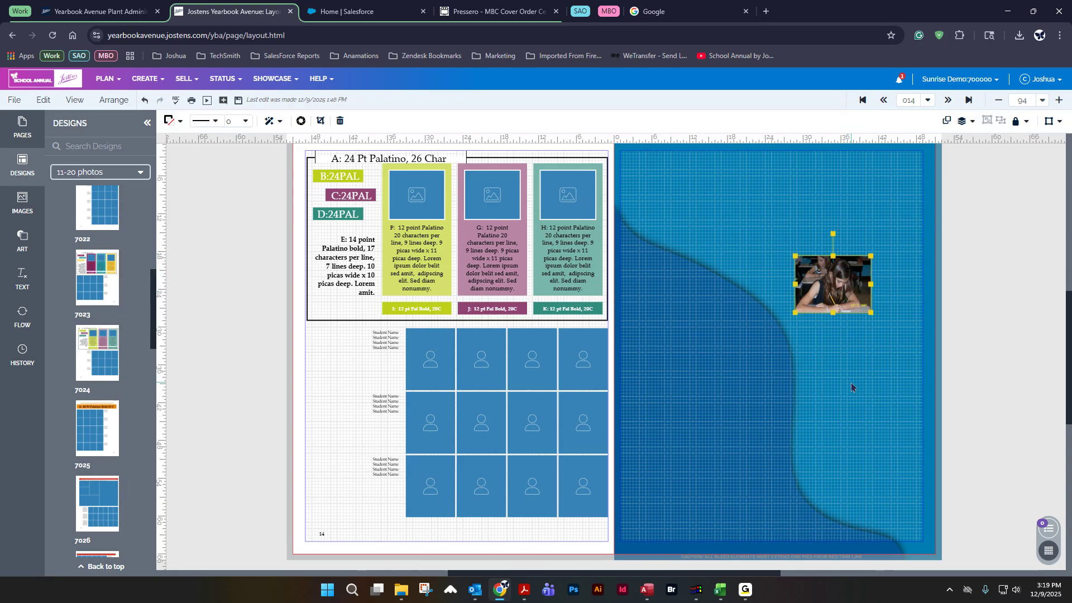
key("Delete")
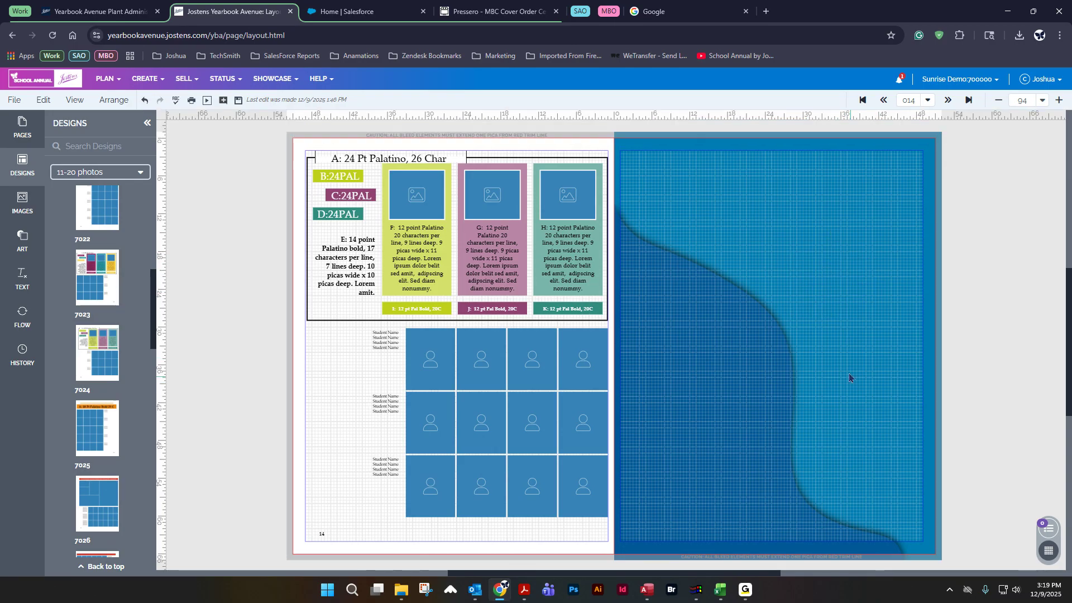
Step: Apply portrait design 7023 to the right page, retaining existing content, and save the spread
left_click_drag(112, 262, 740, 241)
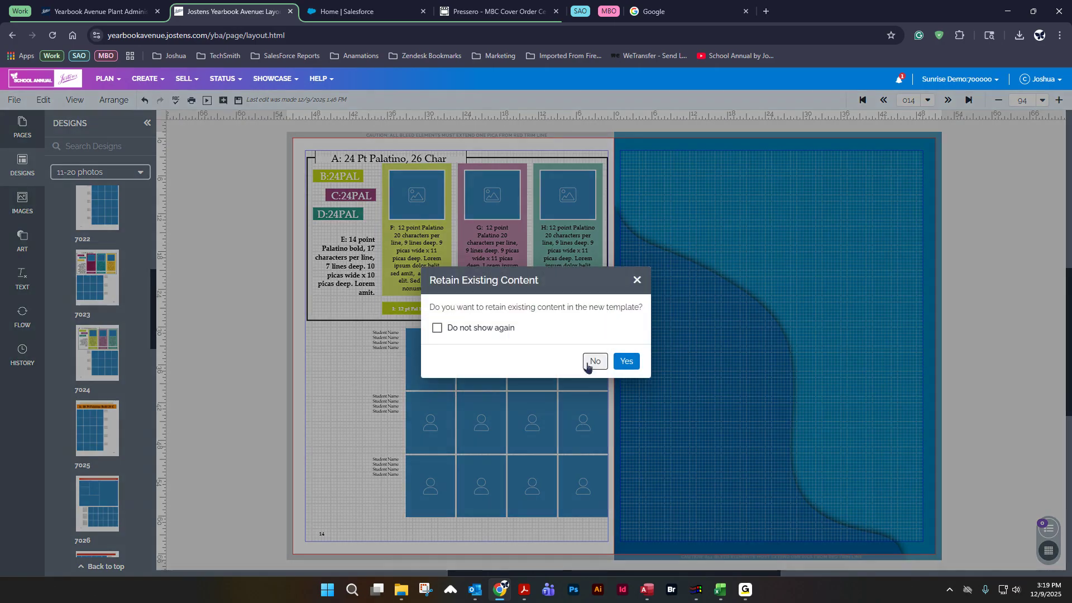
left_click(632, 366)
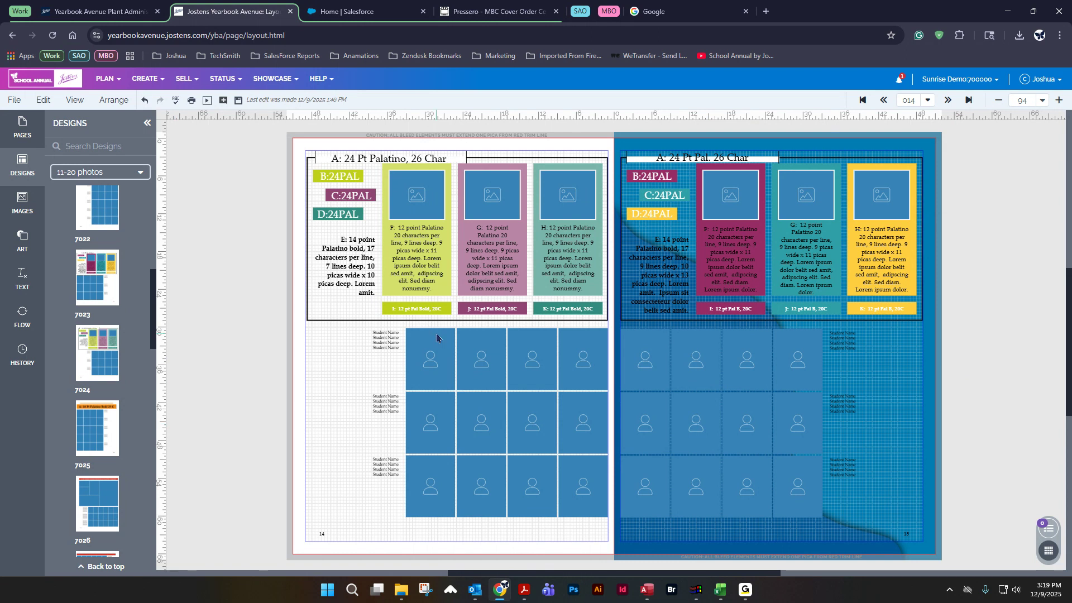
left_click(237, 101)
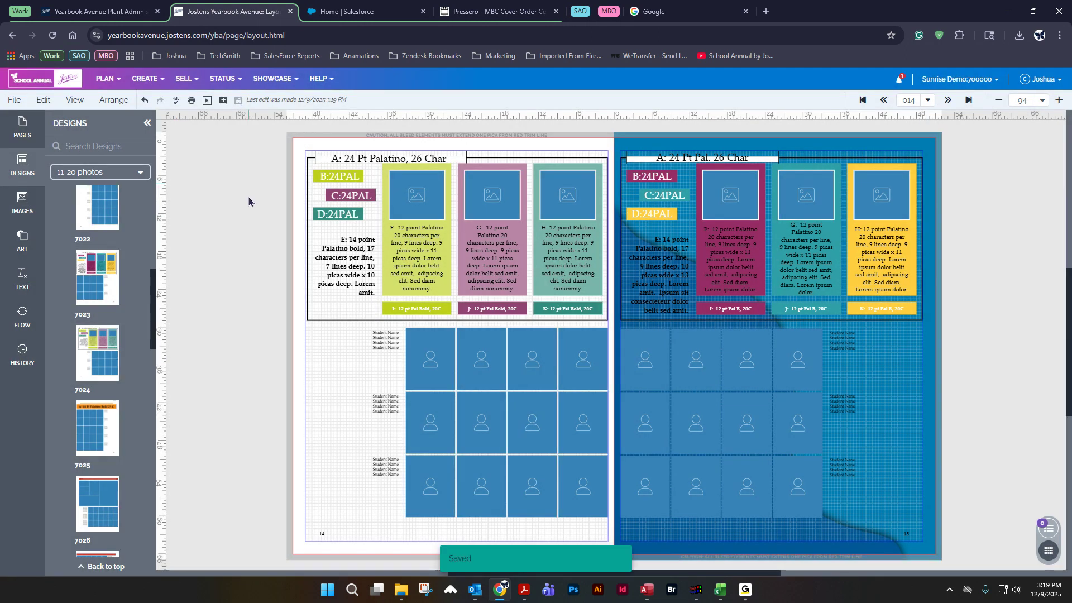
Step: Go to the next spread and place image-flow grid layouts from the Flow panel onto pages 16 and 17
left_click(947, 100)
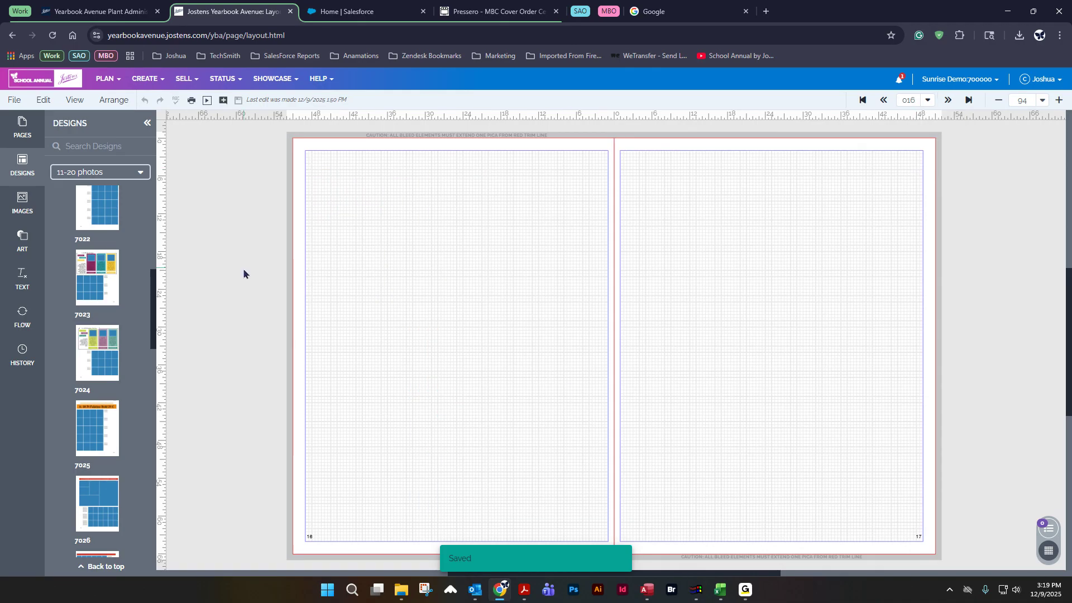
left_click(12, 167)
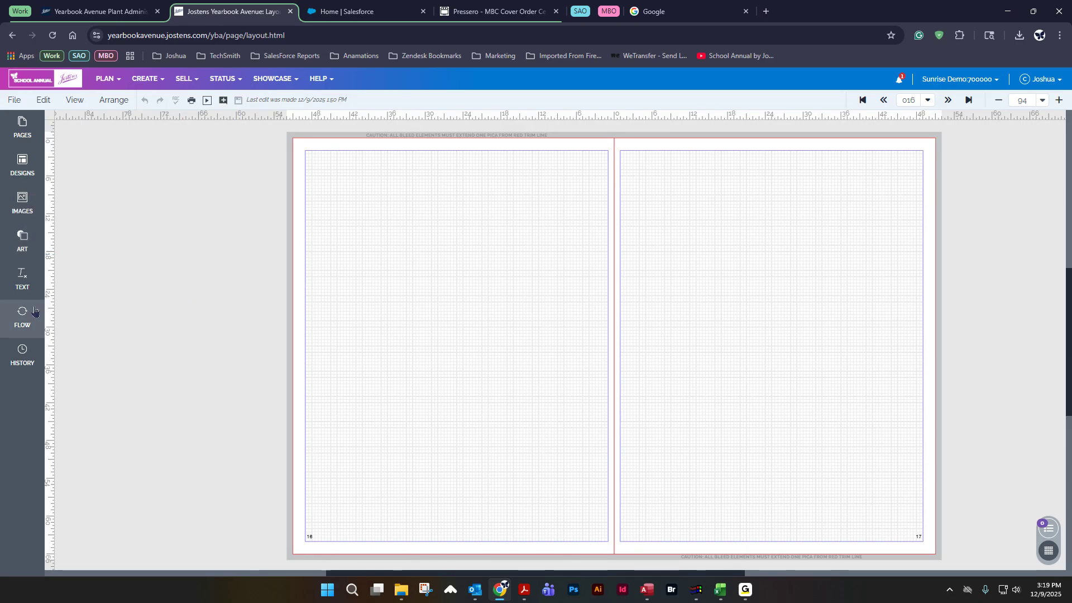
left_click(25, 321)
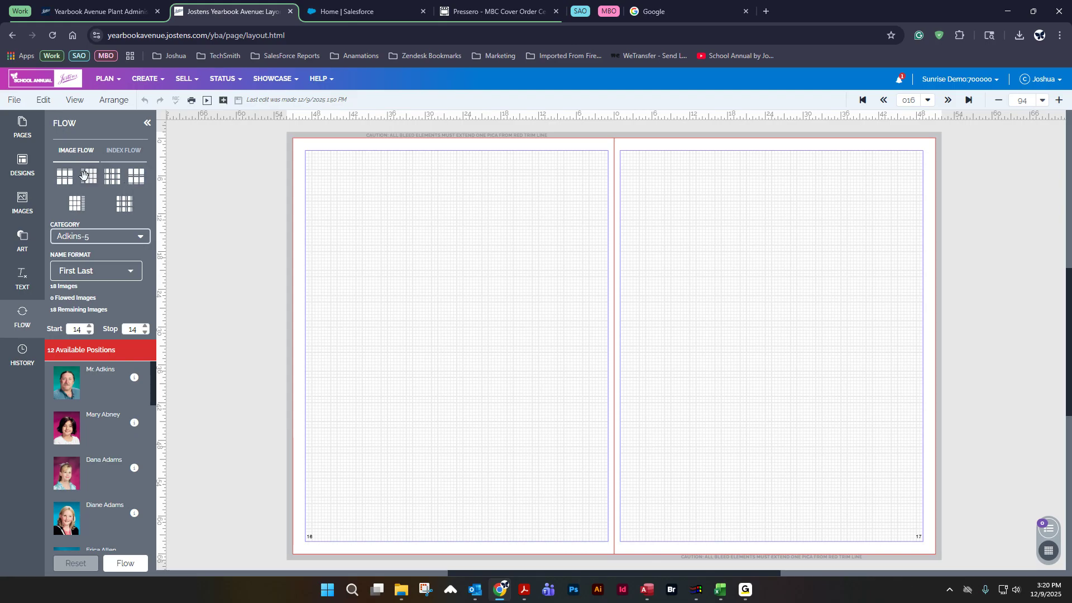
left_click_drag(89, 176, 456, 280)
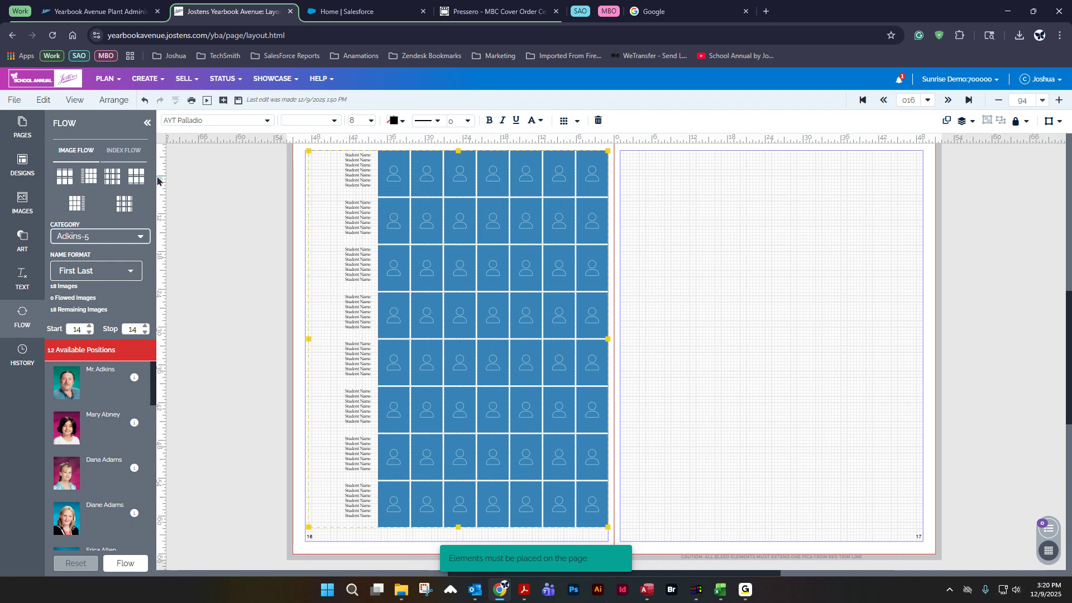
left_click_drag(136, 174, 809, 263)
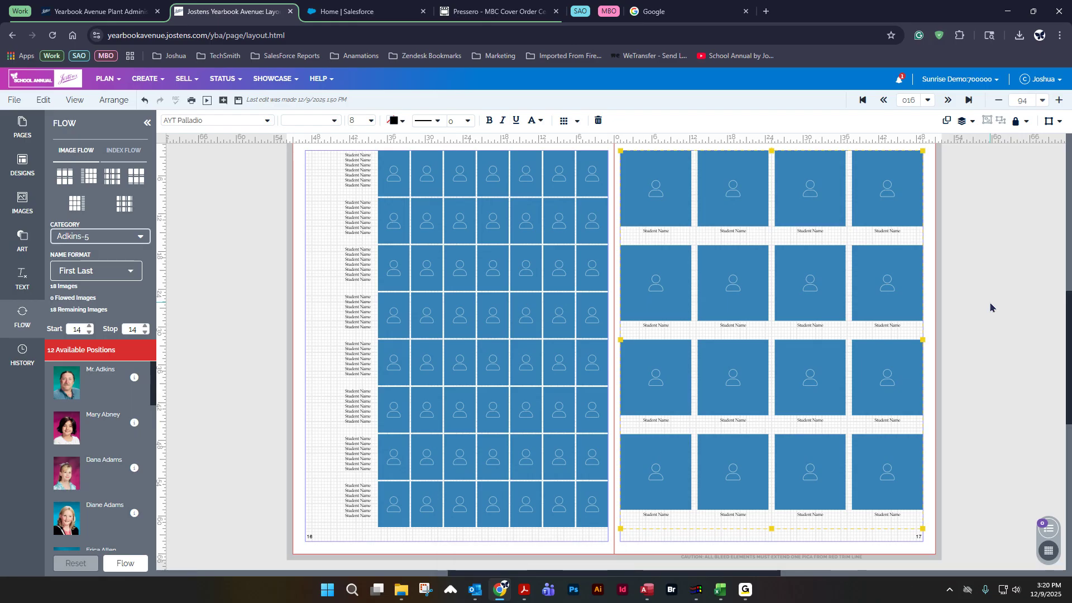
Step: Inspect the placed grids by selecting frames and name blocks on pages 16 and 17
left_click(481, 233)
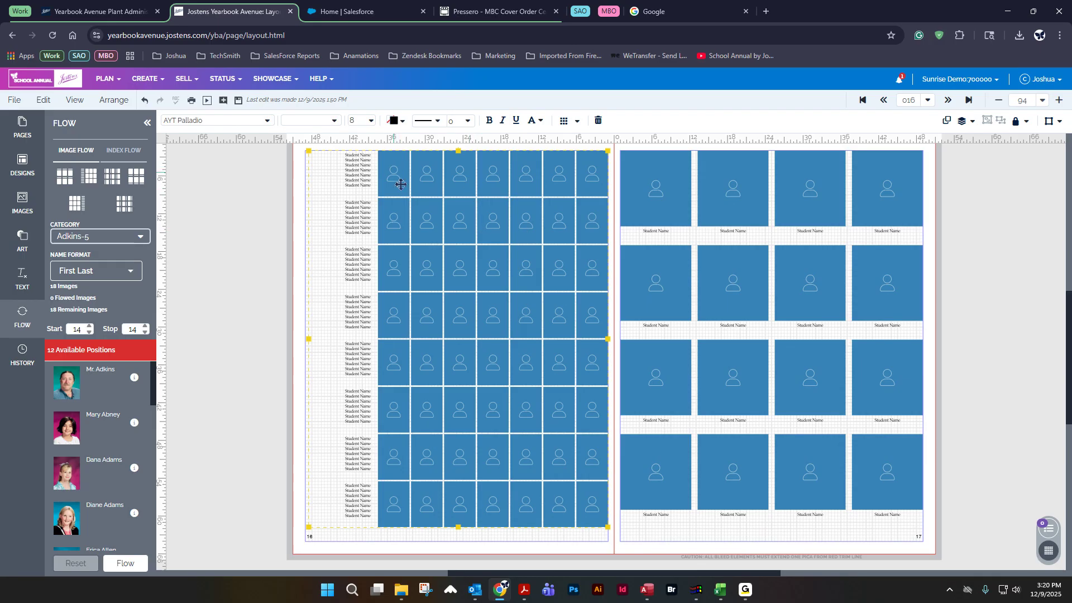
left_click(732, 278)
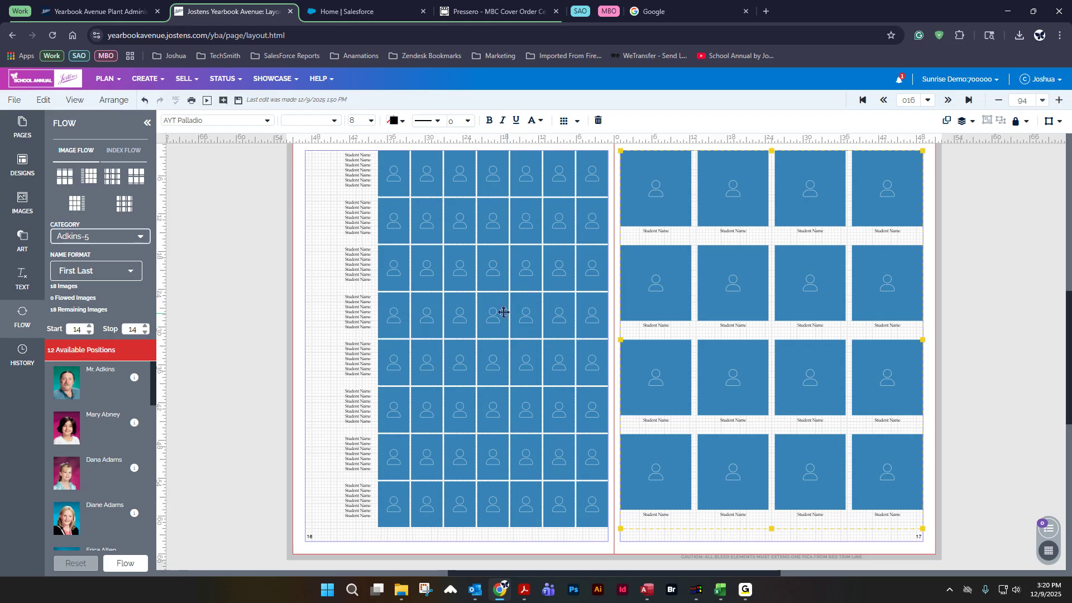
left_click(459, 229)
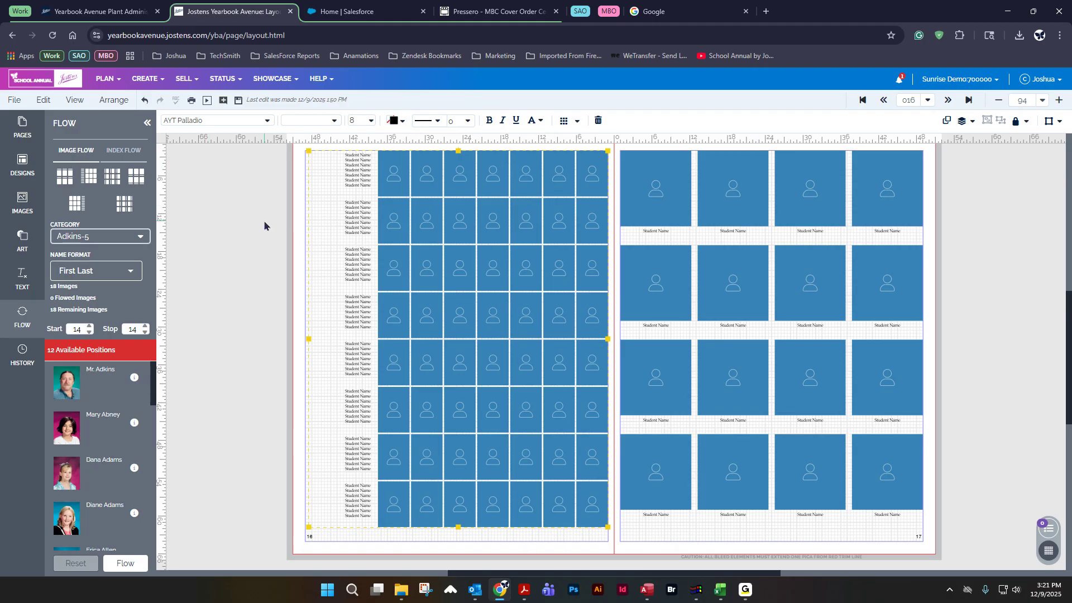
left_click(223, 221)
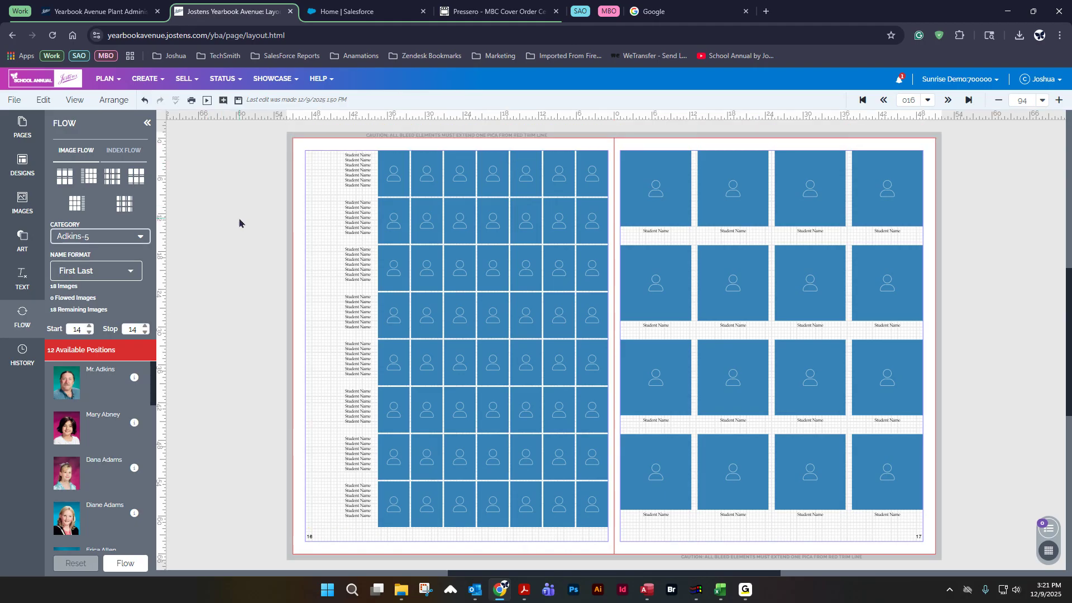
left_click(460, 173)
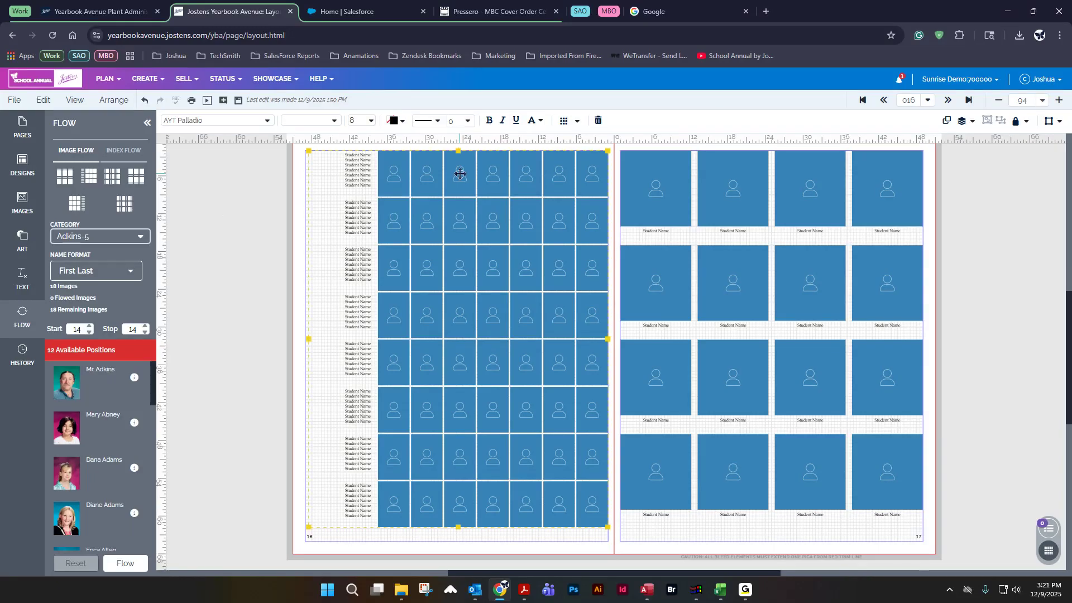
left_click(224, 196)
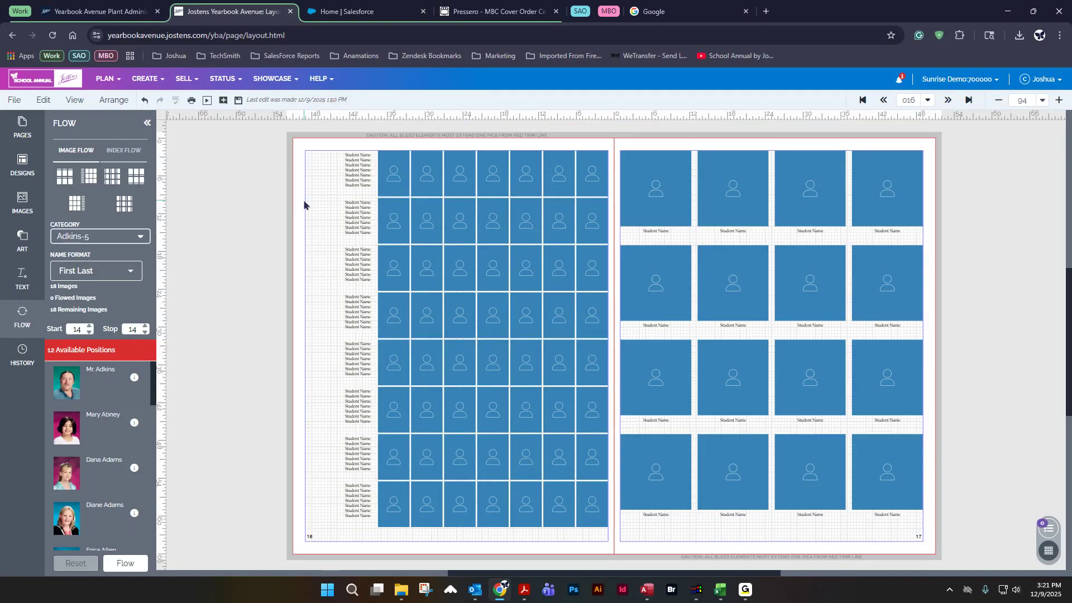
left_click(394, 177)
left_click(252, 218)
left_click(413, 176)
left_click(276, 218)
left_click(441, 179)
left_click(263, 243)
Step: Set the page 16 grid's name text to AYT Clarence font at size 9
left_click(449, 185)
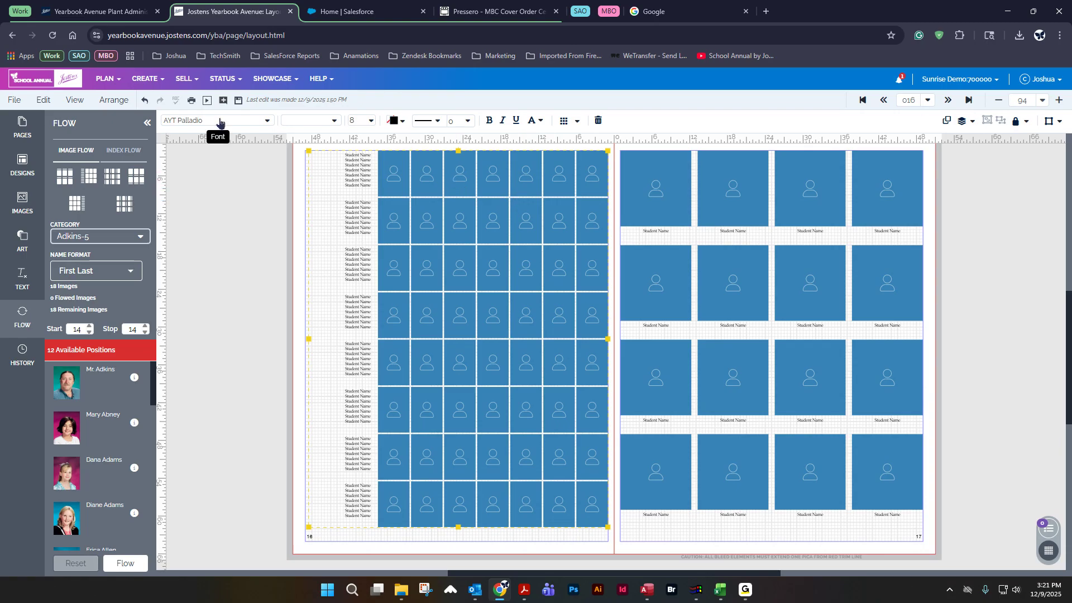
left_click(179, 121)
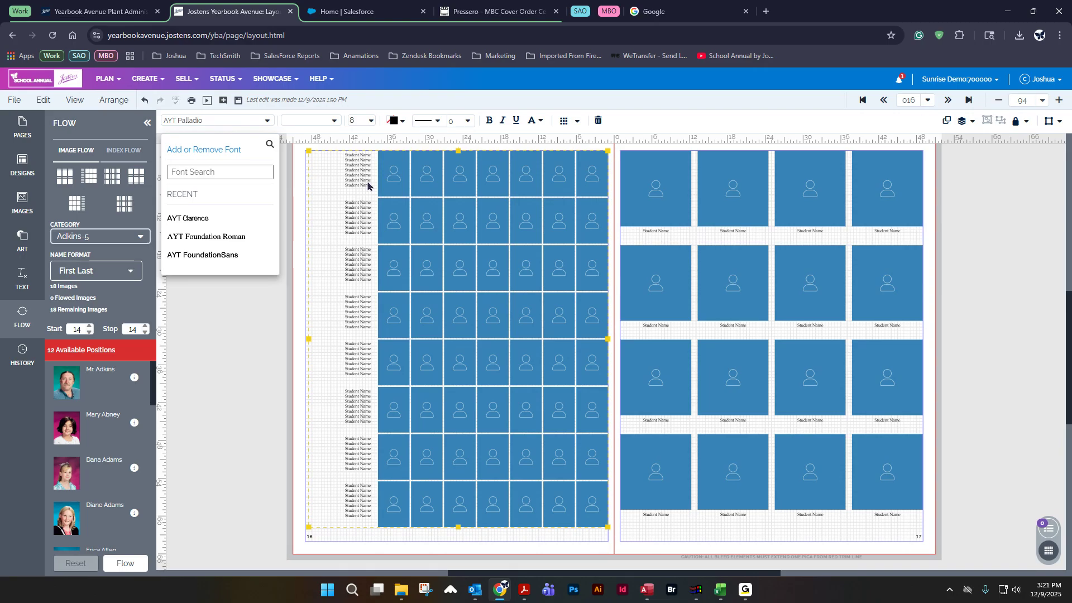
left_click(189, 218)
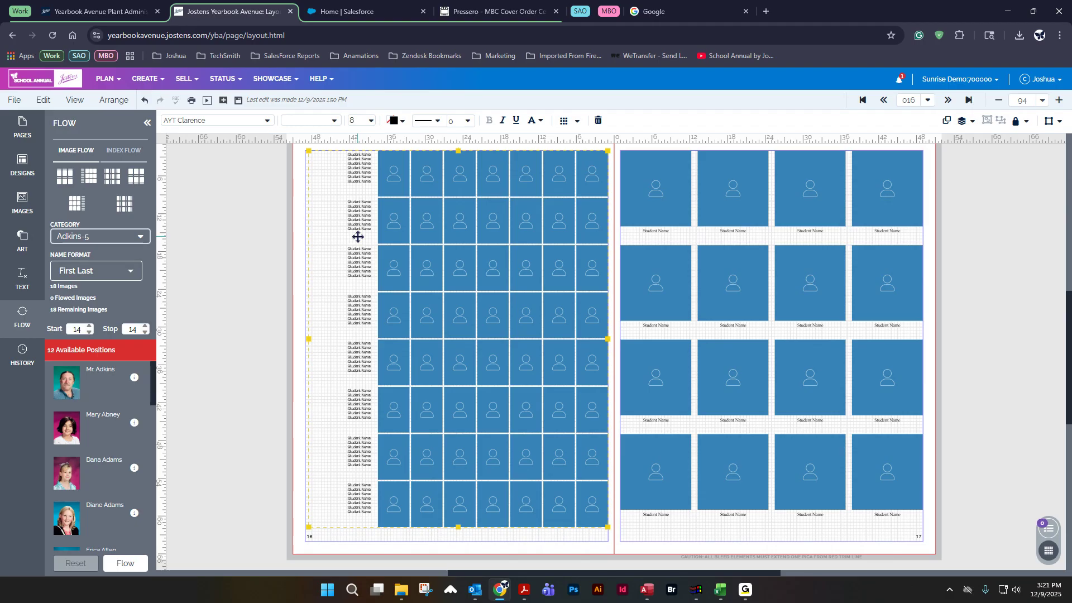
left_click(371, 121)
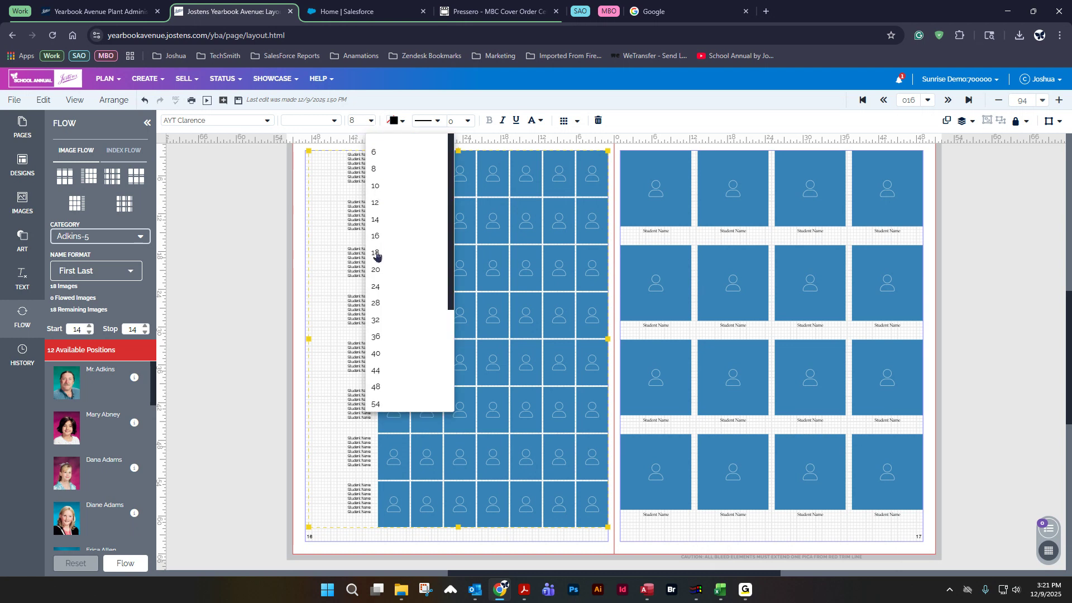
left_click(357, 121)
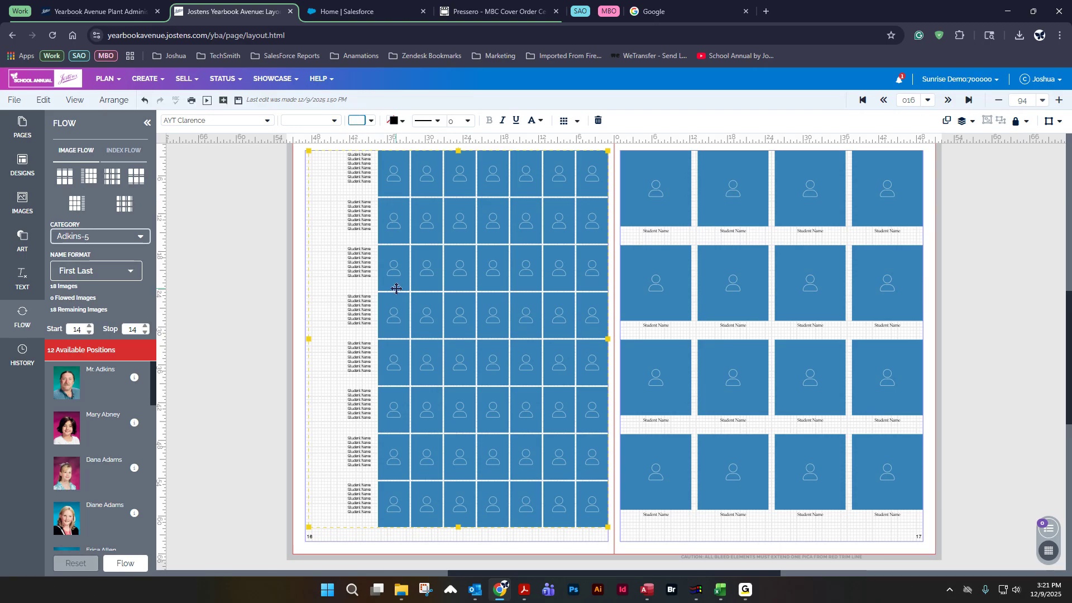
type("9")
key("Return")
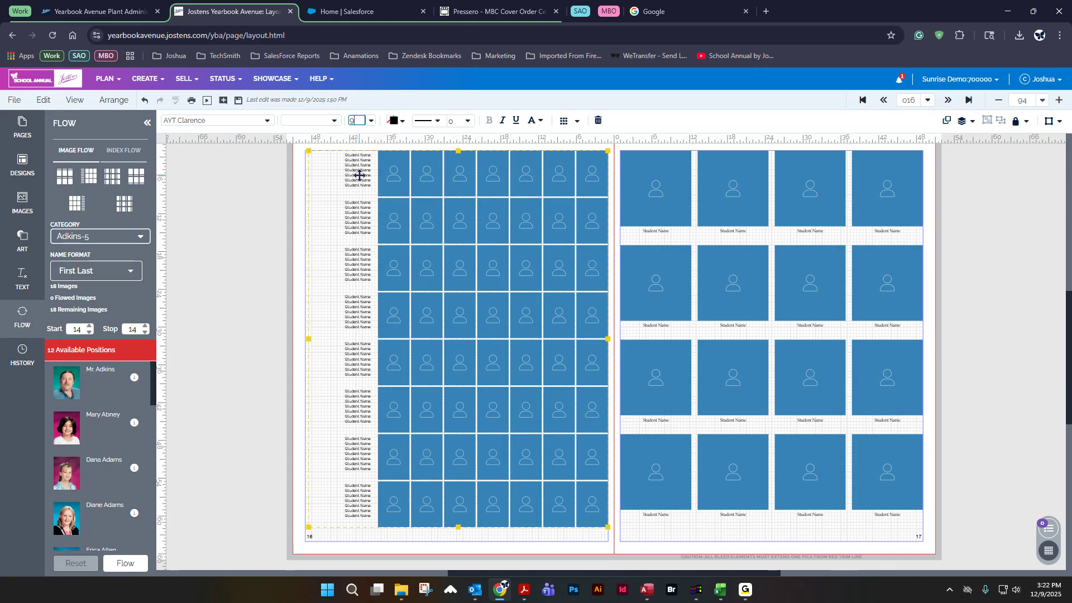
Step: Color the page 16 grid's name text orange and save the spread
left_click(394, 121)
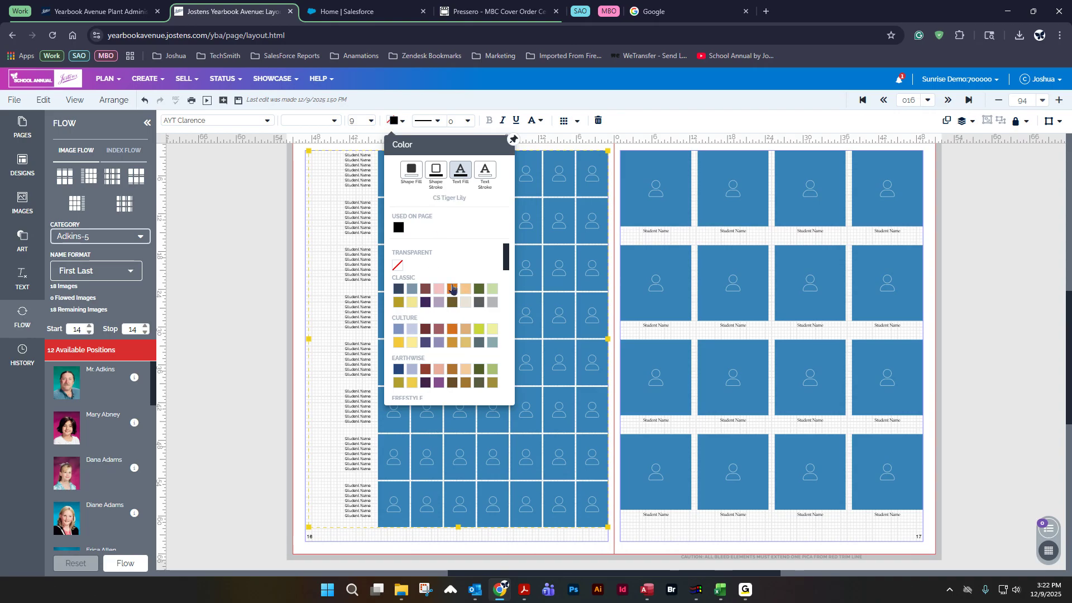
left_click(452, 288)
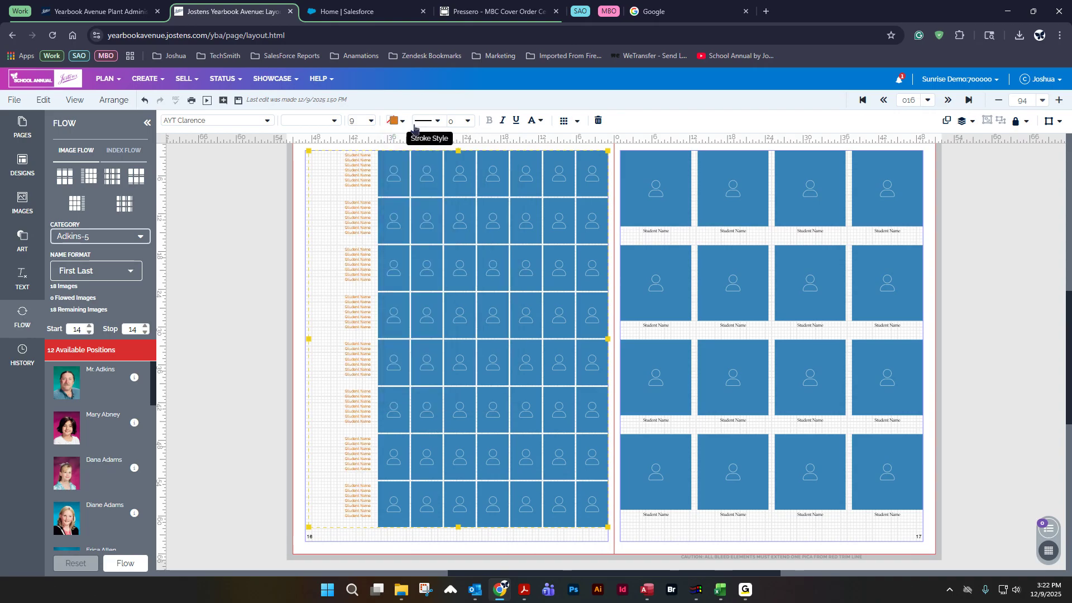
left_click(238, 102)
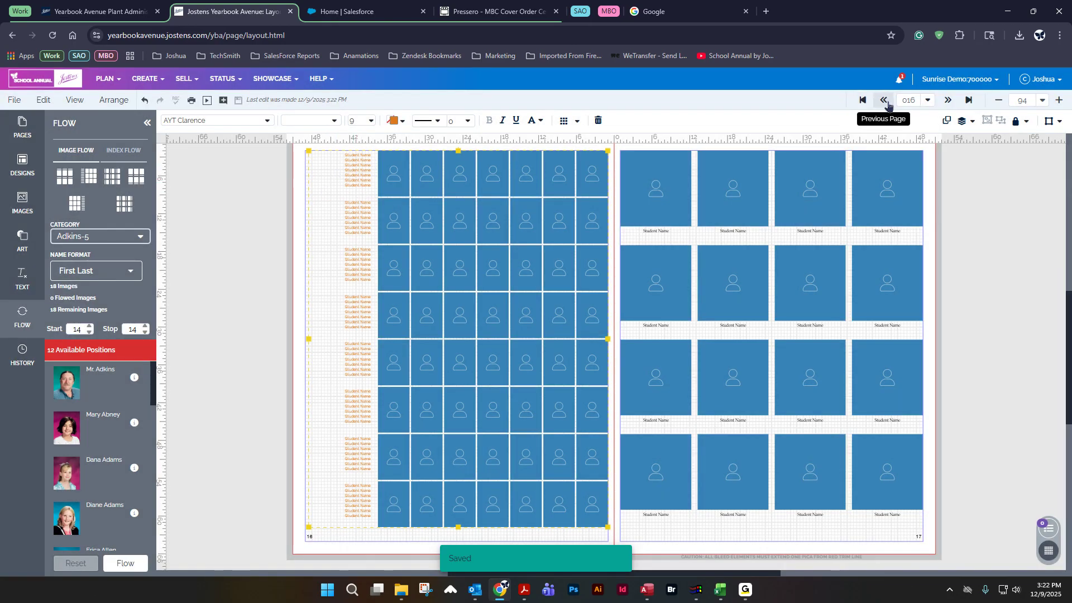
Step: Go back to the previous spread and color the page 15 grid's name text white
left_click(883, 101)
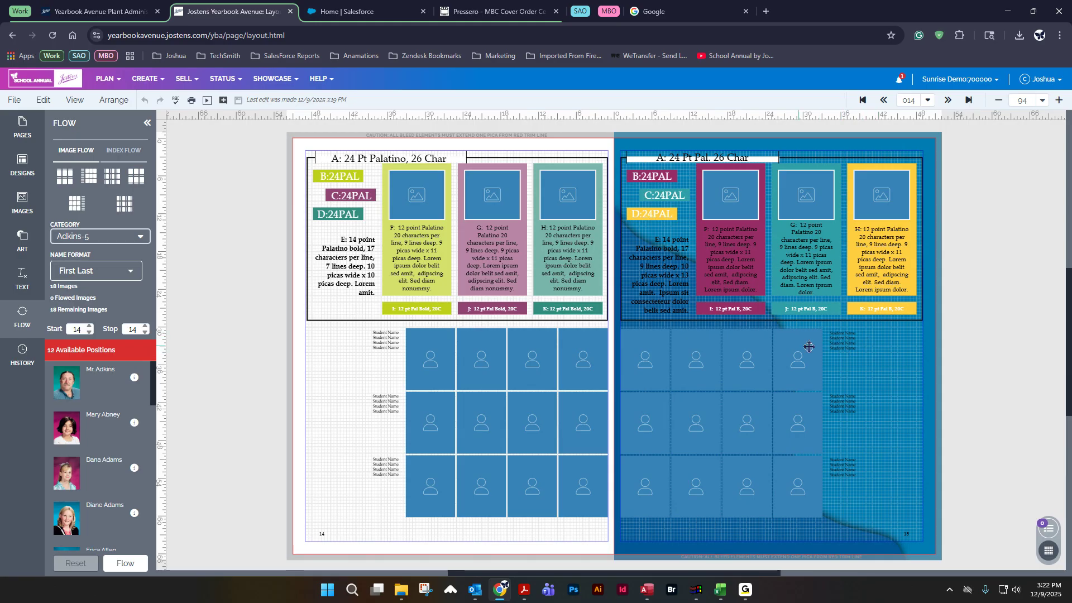
left_click(837, 342)
left_click(394, 121)
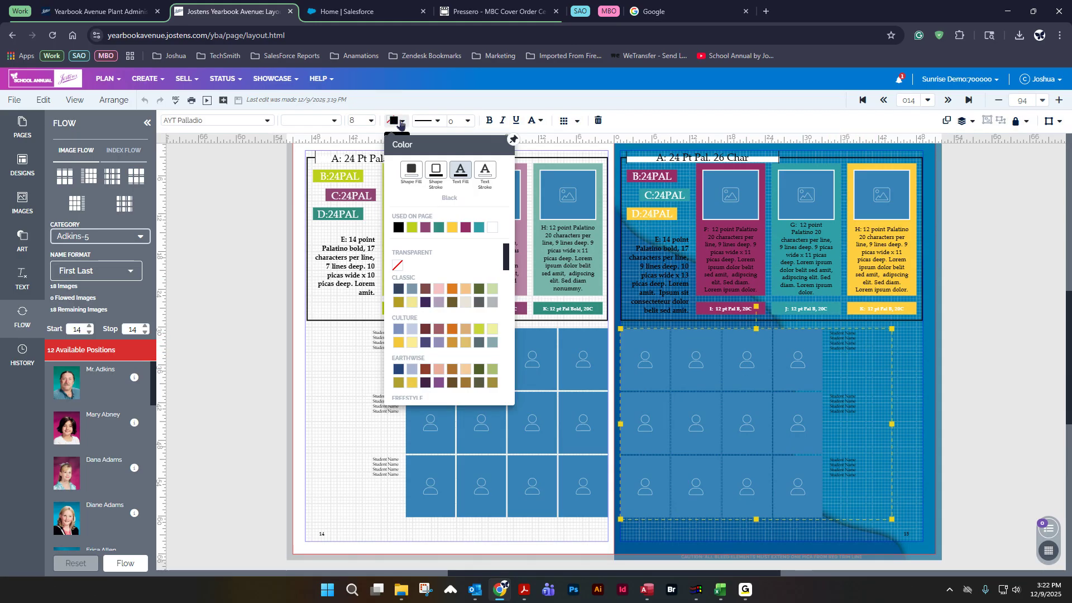
scroll(455, 319, "down", 5)
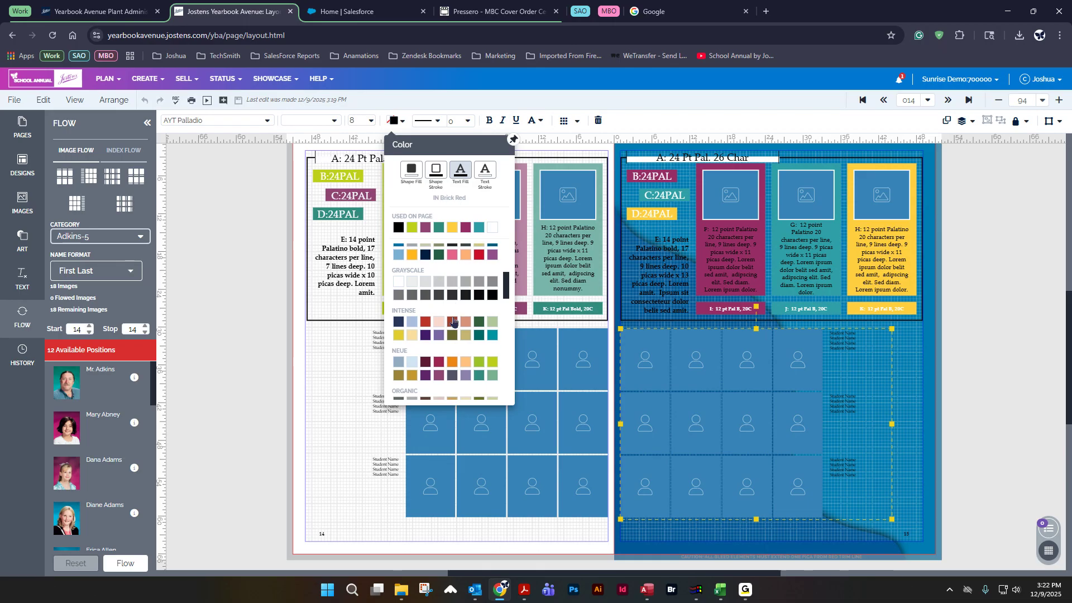
left_click(492, 227)
left_click(1032, 328)
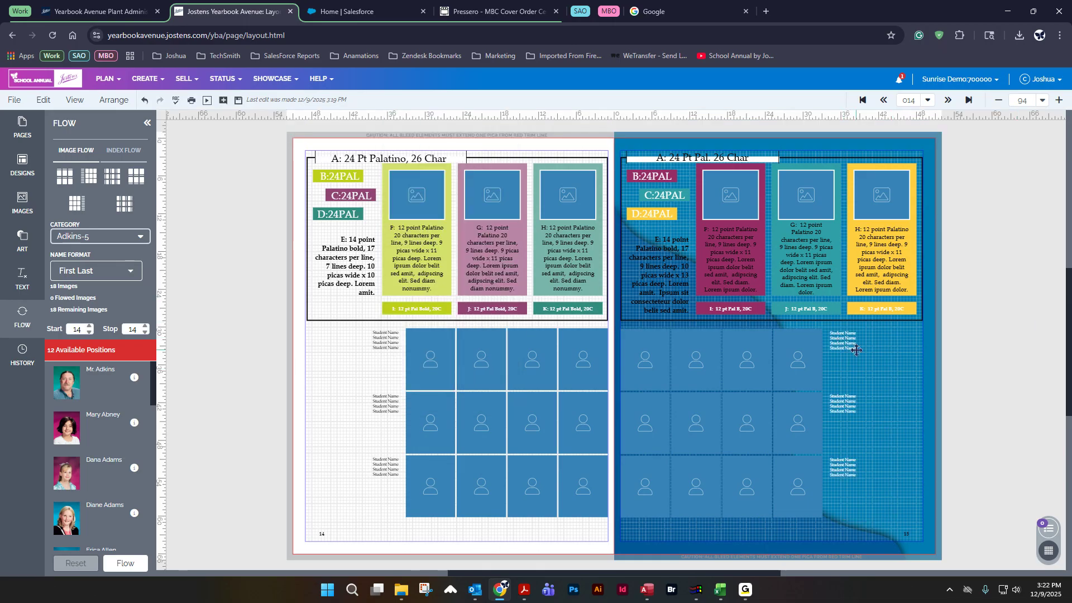
Step: Save the spread and return to the spread with pages 16 and 17
left_click(221, 102)
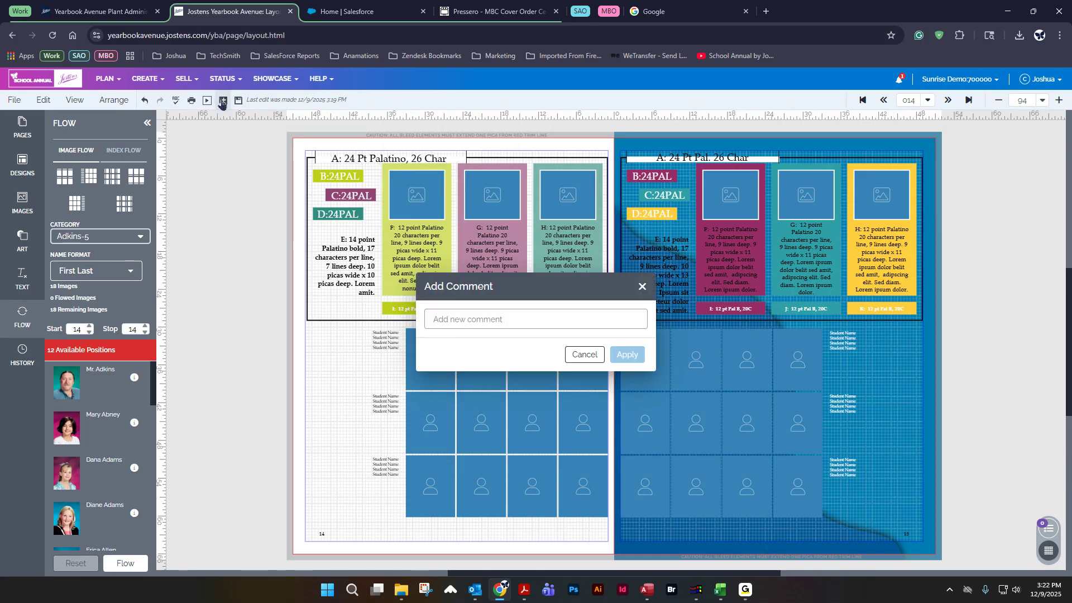
left_click(584, 355)
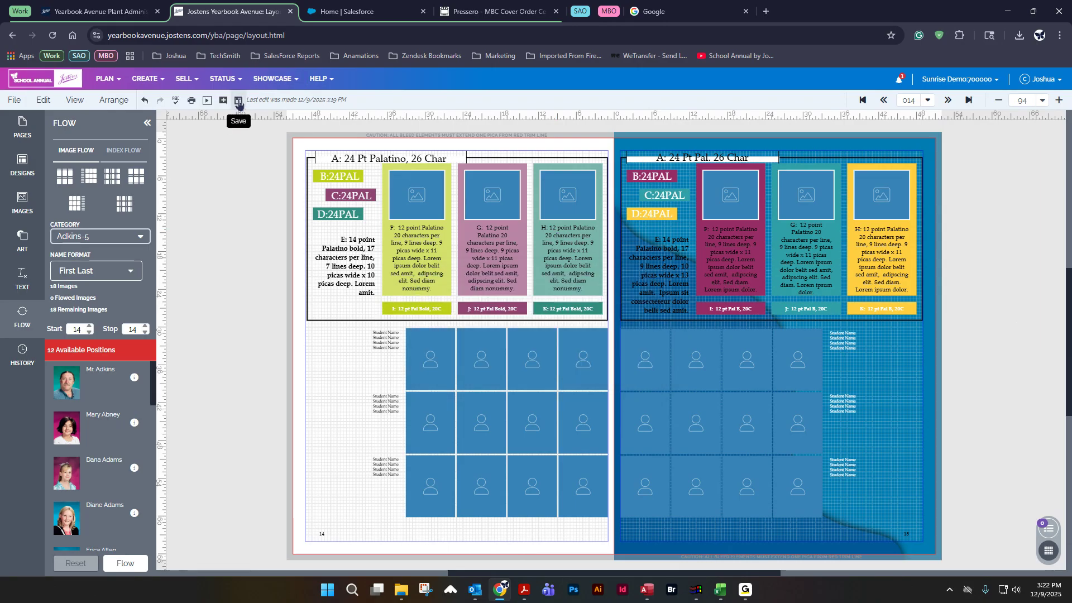
left_click(239, 100)
left_click(947, 100)
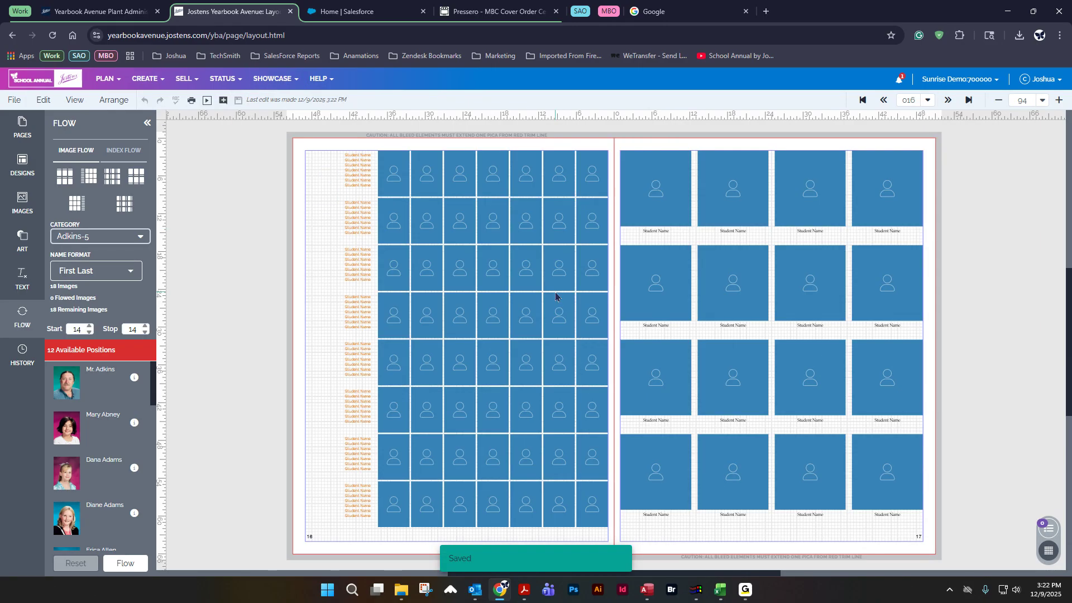
Step: Give the page 16 grid's frames a solid line stroke at 3 pt
left_click(444, 247)
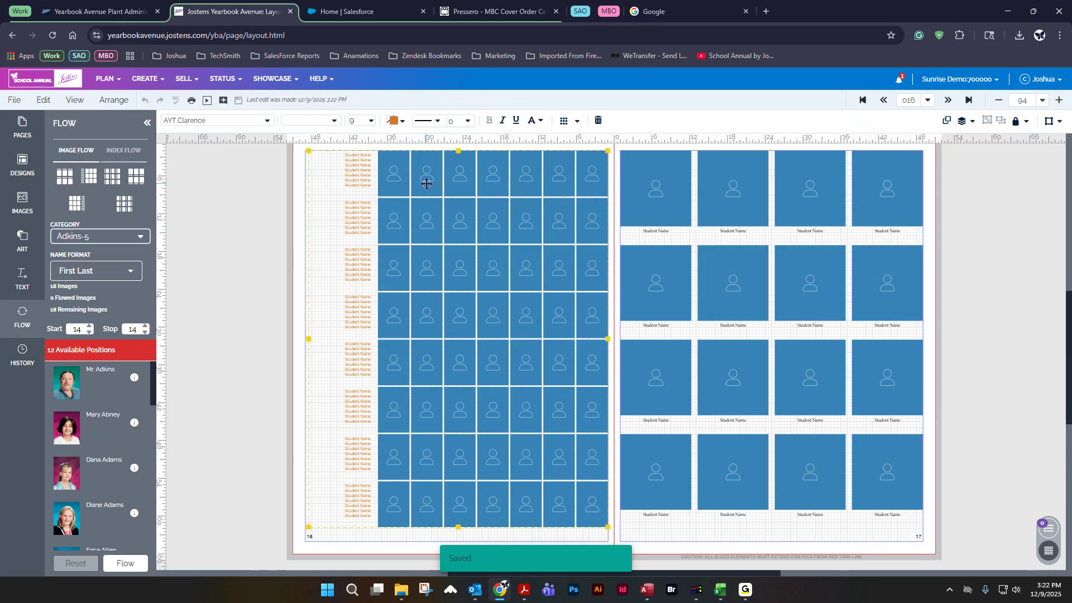
left_click(437, 122)
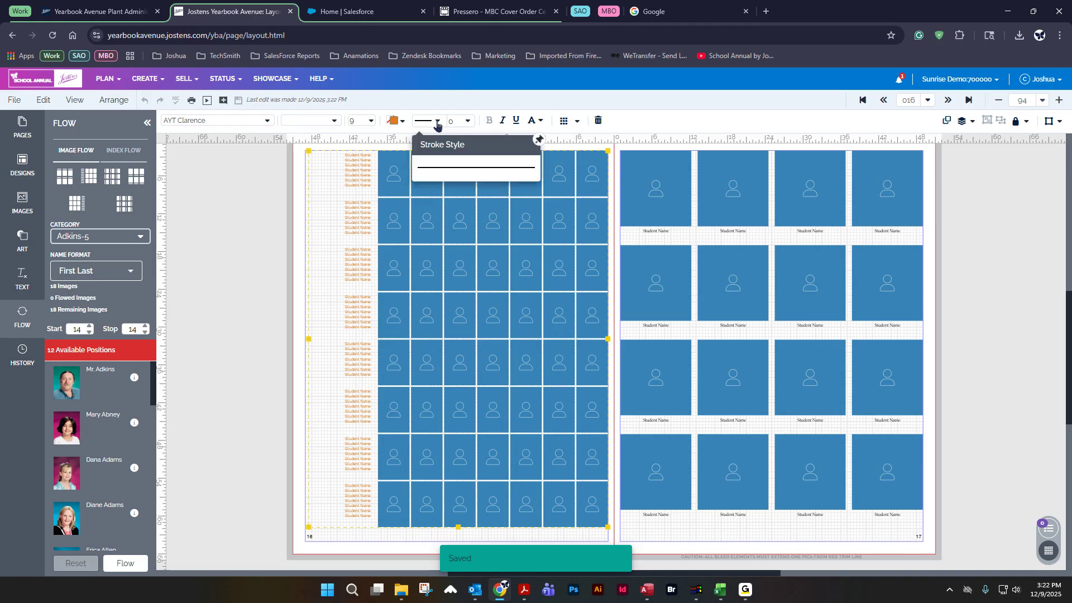
left_click(440, 165)
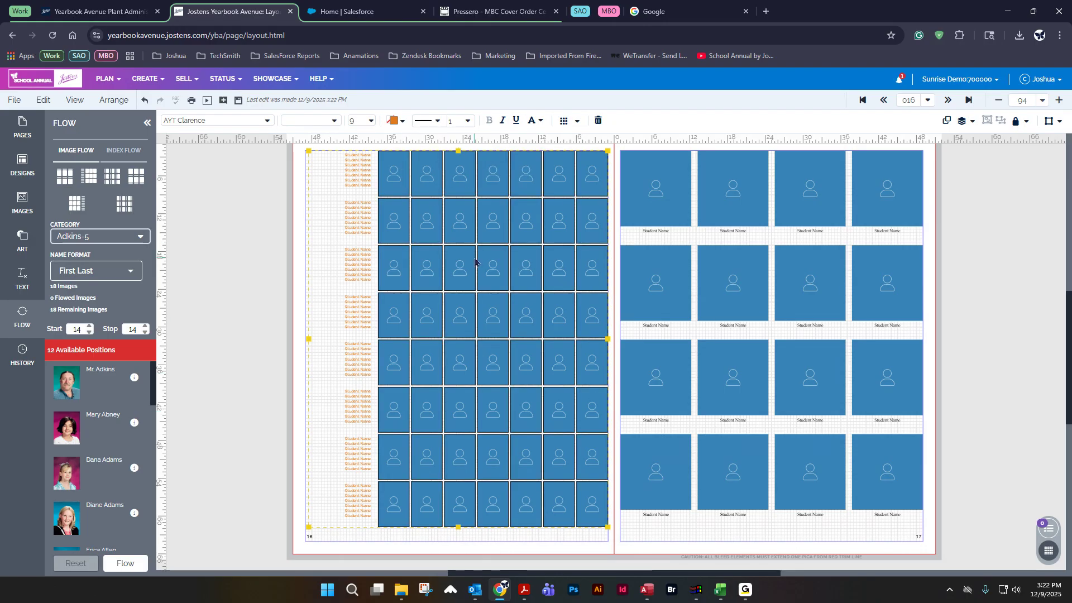
left_click(468, 123)
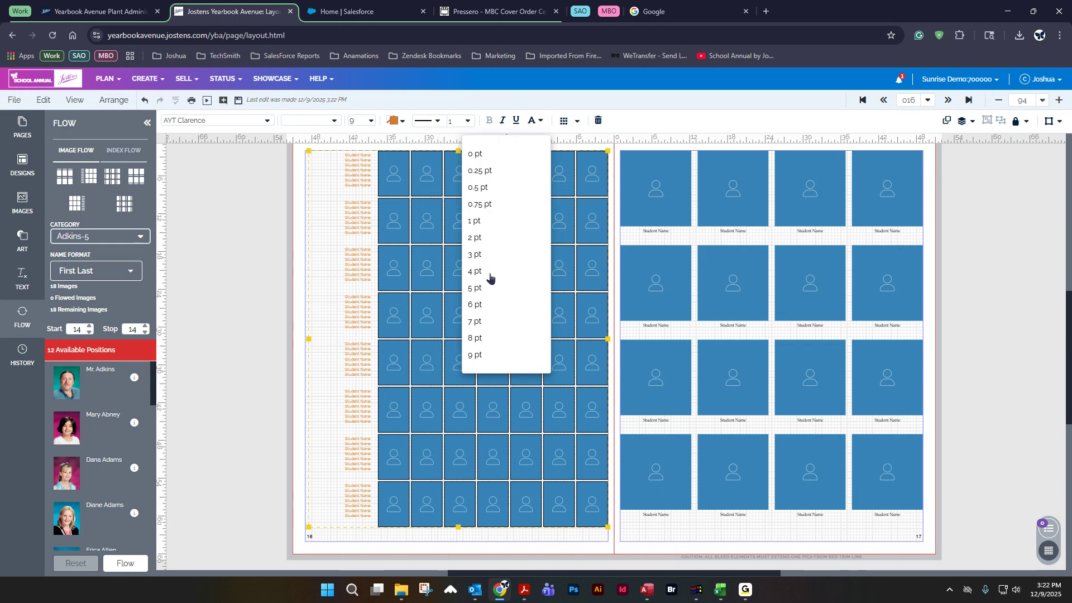
left_click(487, 273)
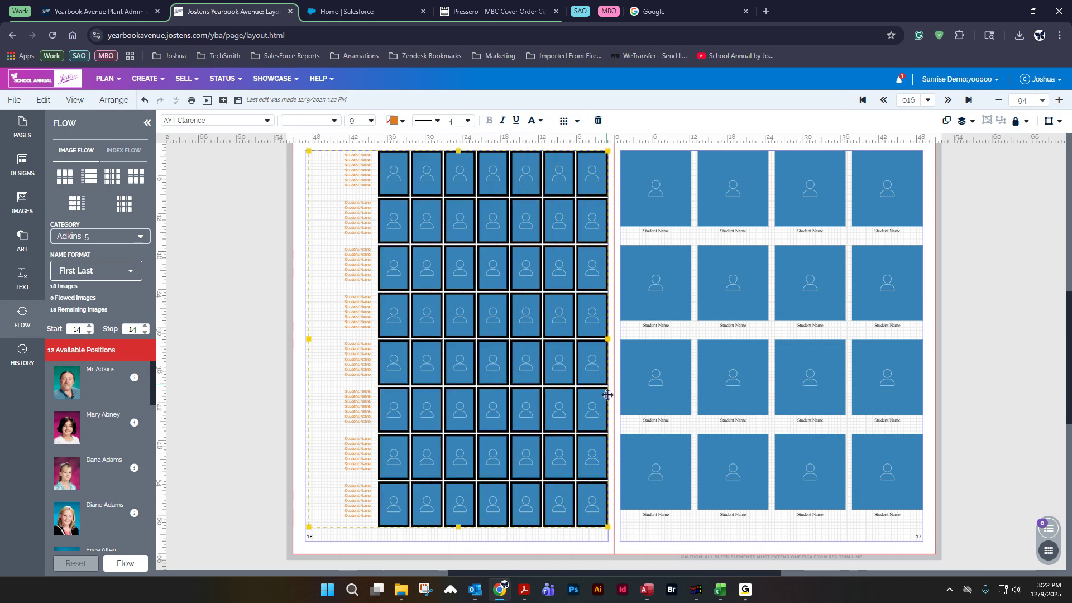
left_click(468, 123)
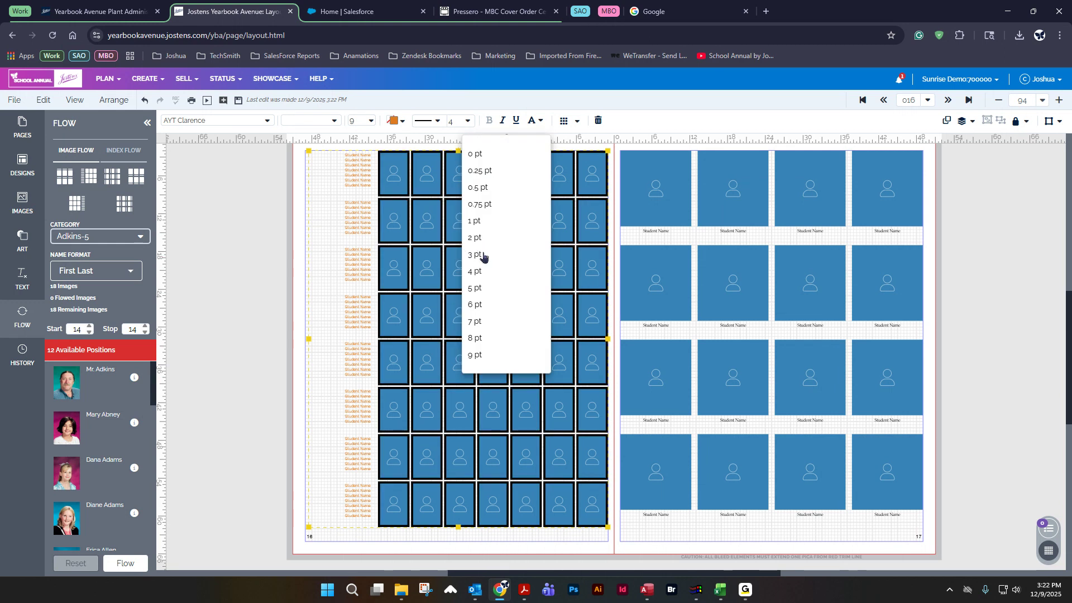
left_click(483, 252)
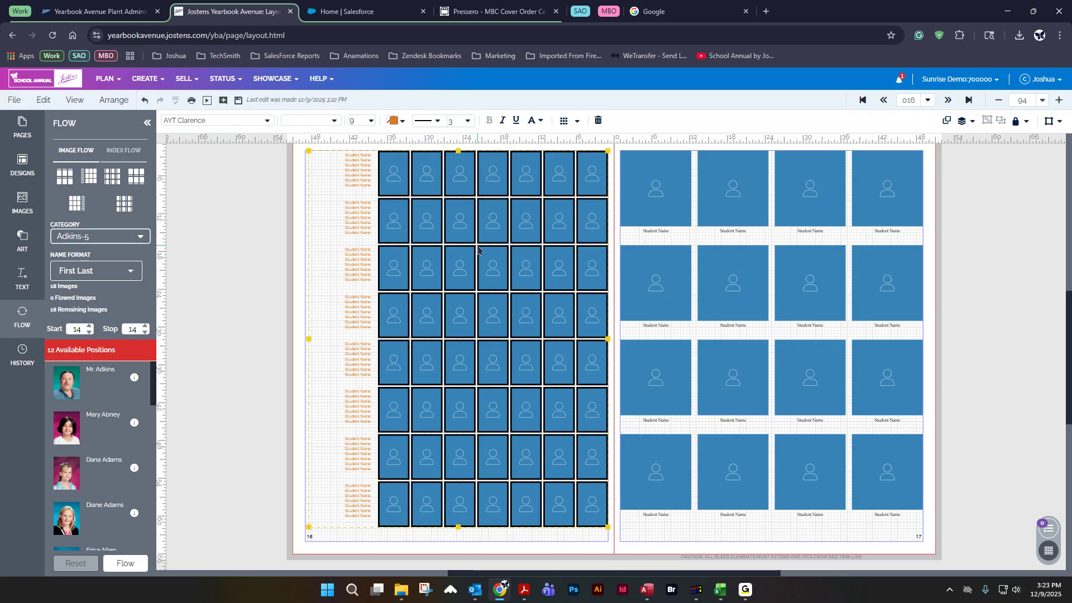
Step: Toggle italic and underline styling on the page 16 grid's name text
left_click(502, 120)
left_click(503, 120)
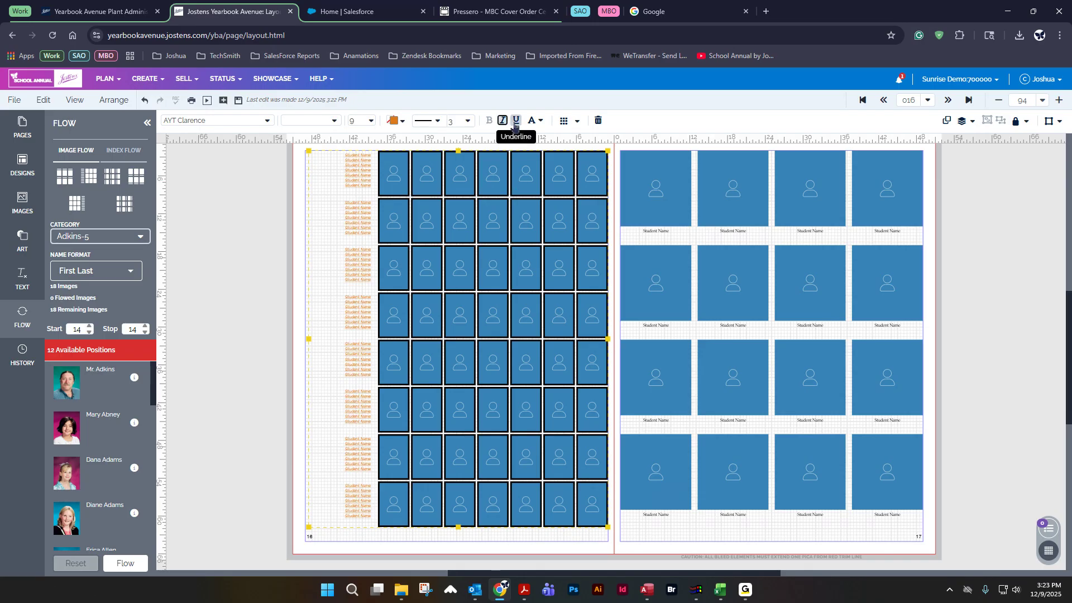
left_click(516, 120)
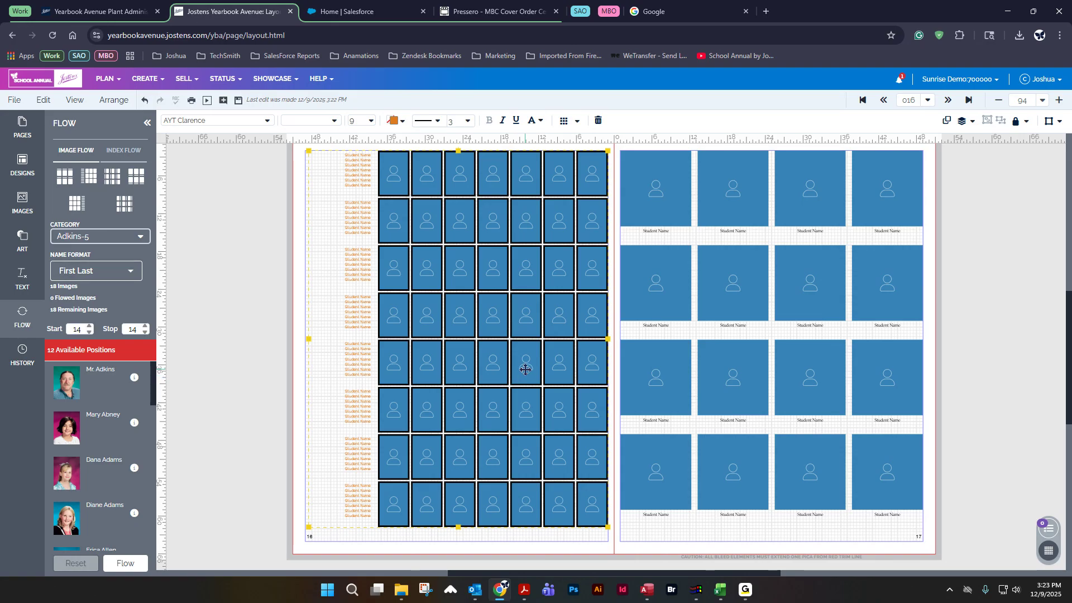
Step: Open the page 16 grid's Flow Options and try different row counts with Automatic on
left_click(575, 127)
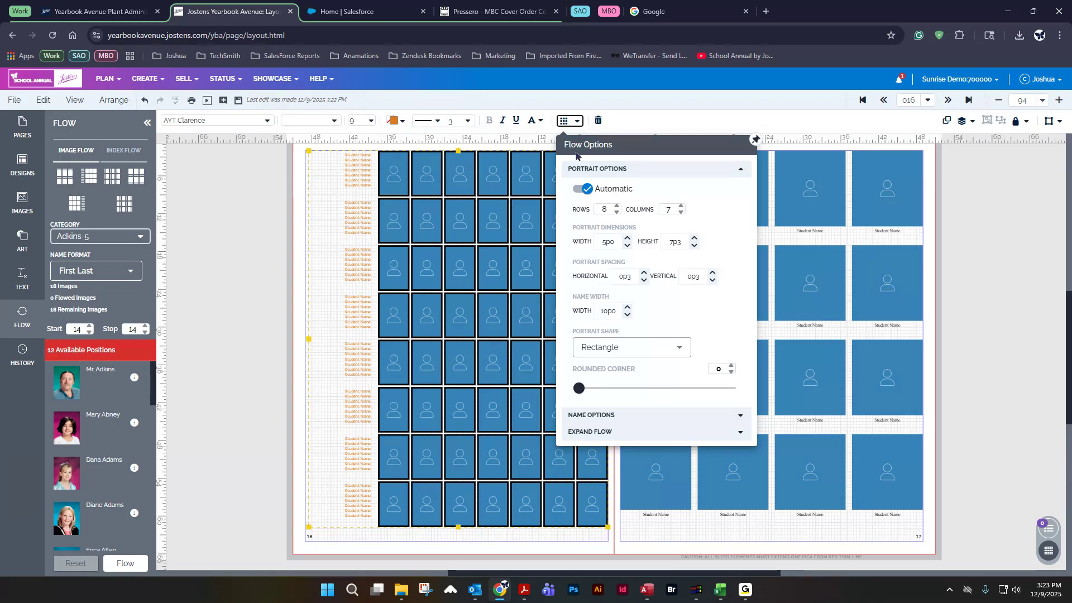
left_click(756, 140)
left_click_drag(648, 145, 716, 162)
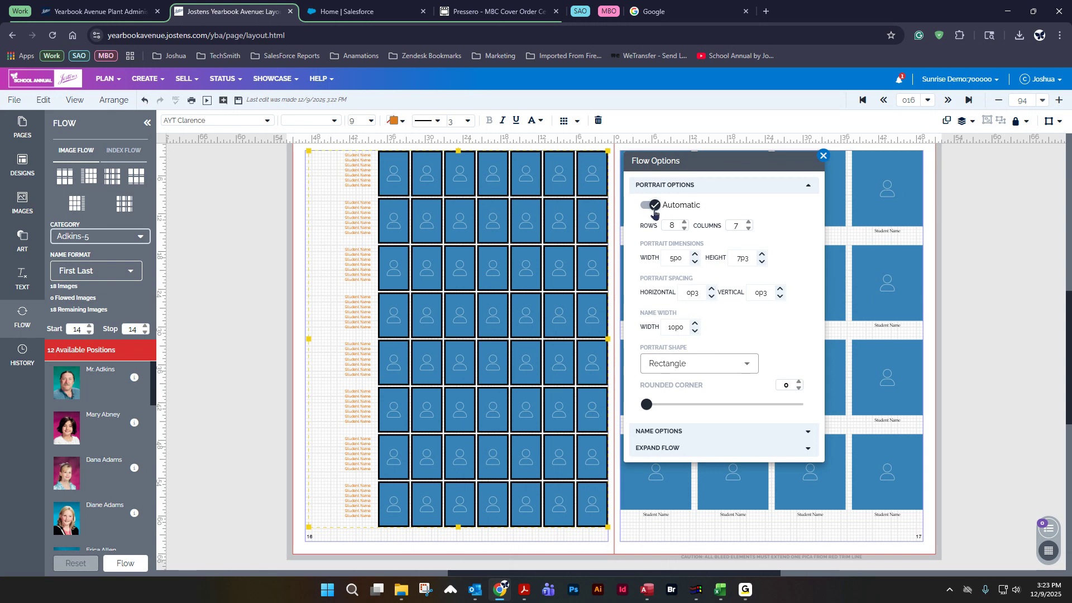
left_click(684, 229)
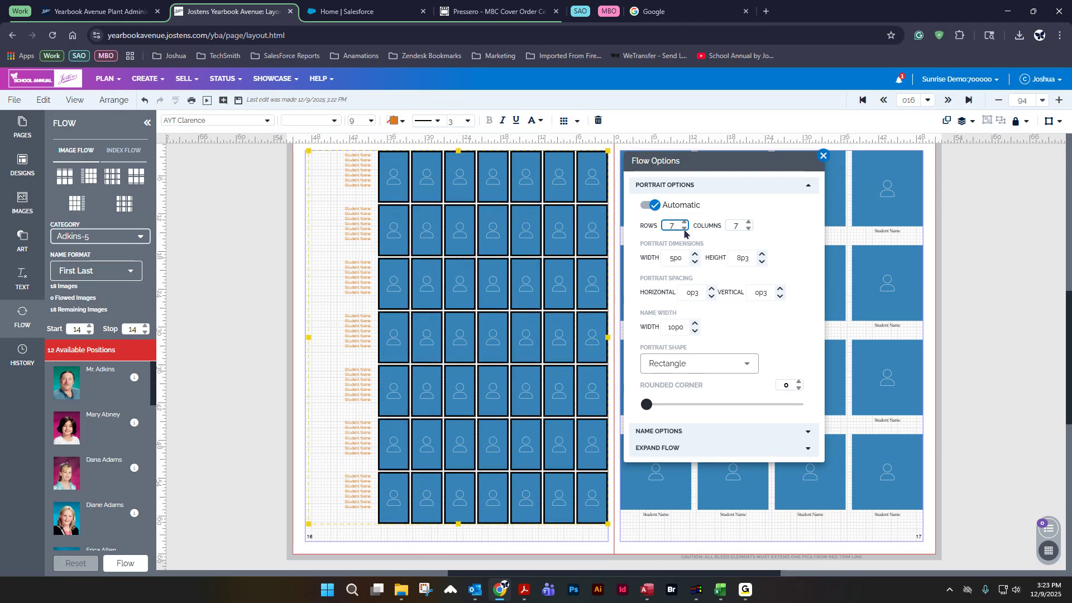
left_click(684, 229)
left_click(683, 228)
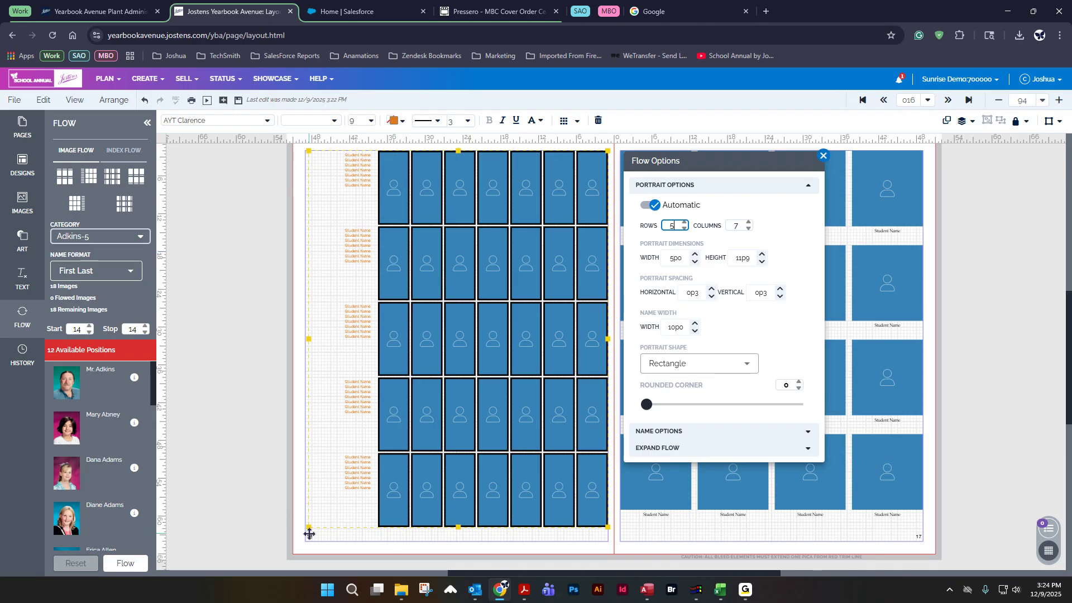
left_click(684, 229)
left_click(685, 229)
double_click(684, 223)
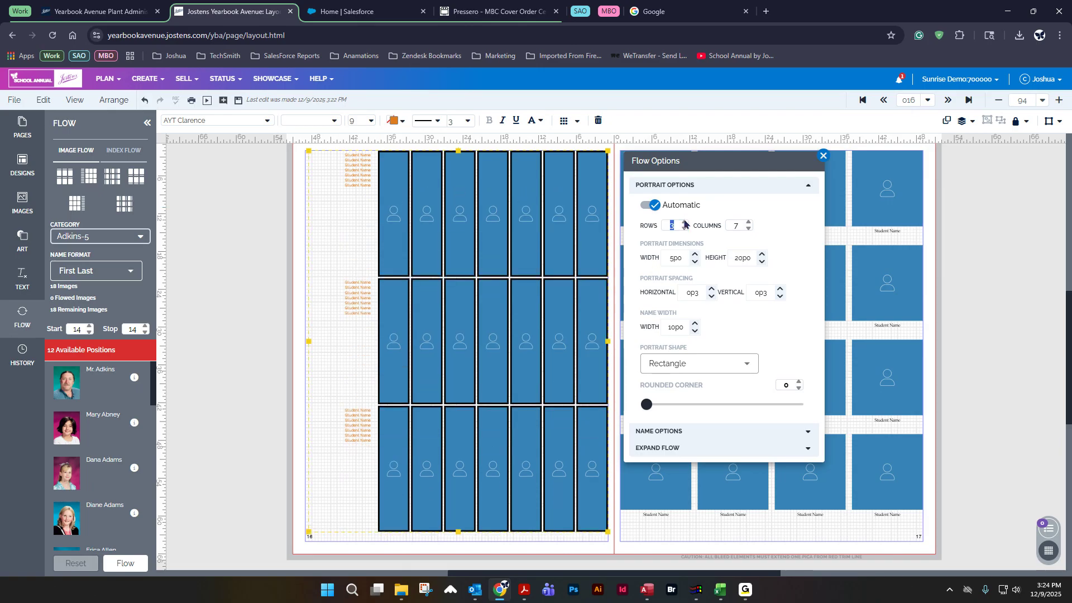
left_click(684, 224)
left_click(684, 223)
left_click(684, 223)
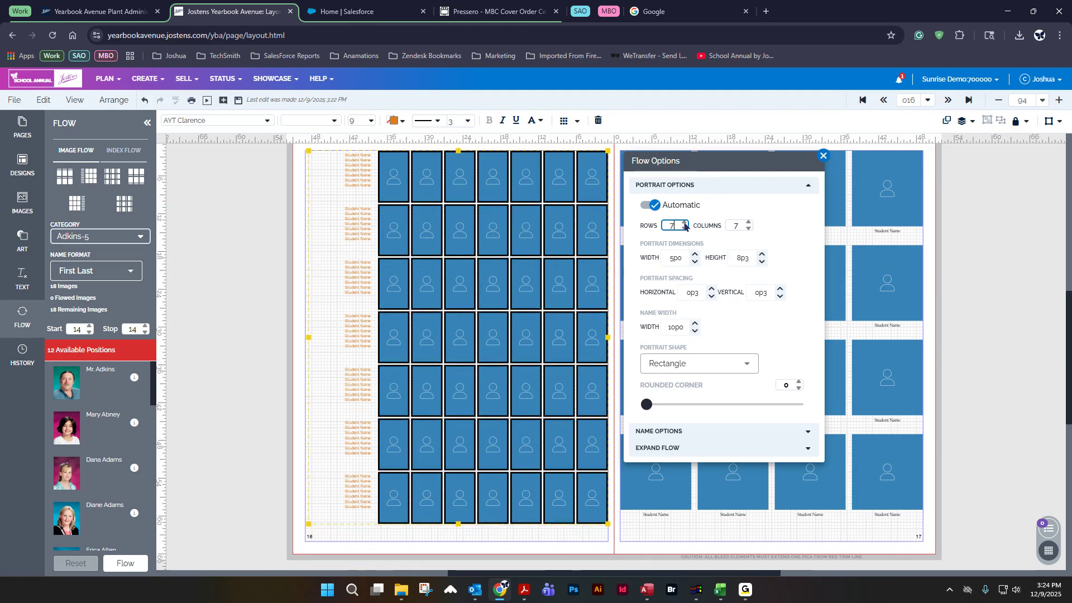
left_click(684, 223)
left_click(684, 224)
Step: Turn off Automatic in Flow Options and set the grid to 4 rows
left_click(654, 206)
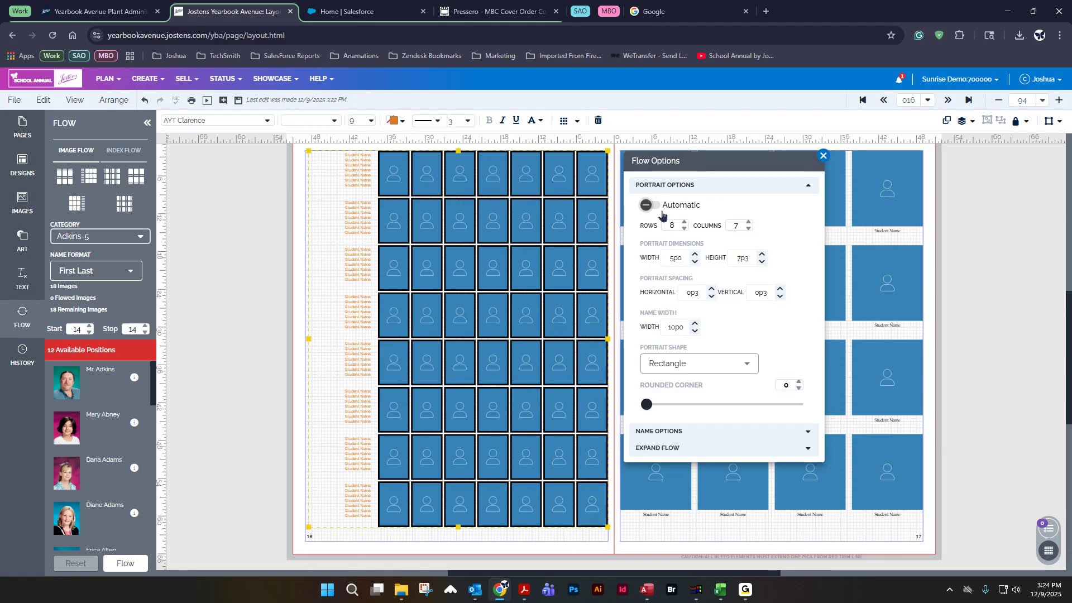
left_click(683, 229)
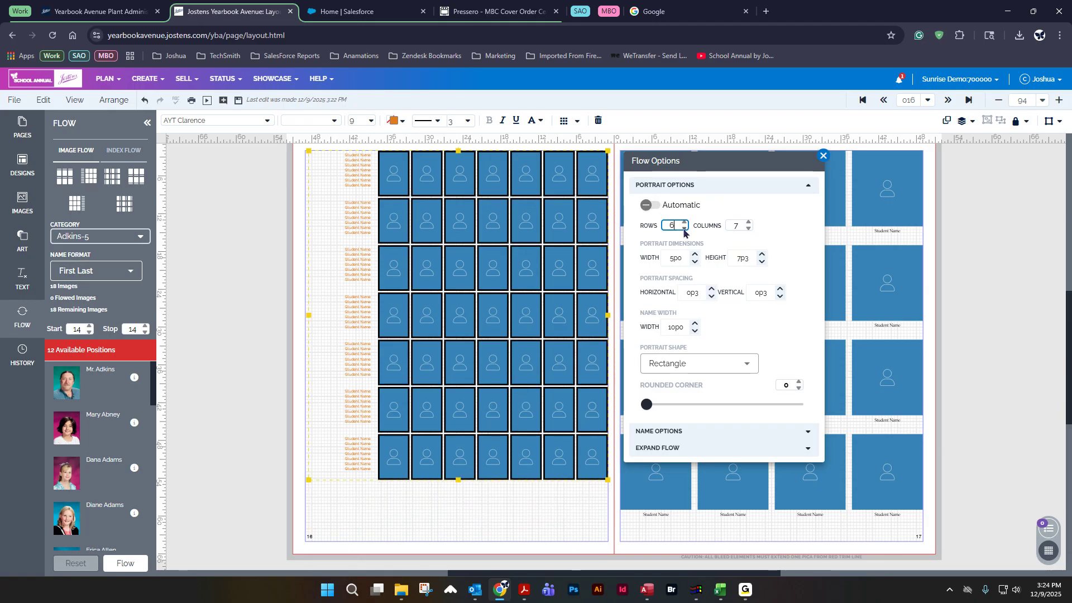
left_click(684, 228)
left_click(685, 229)
left_click(684, 229)
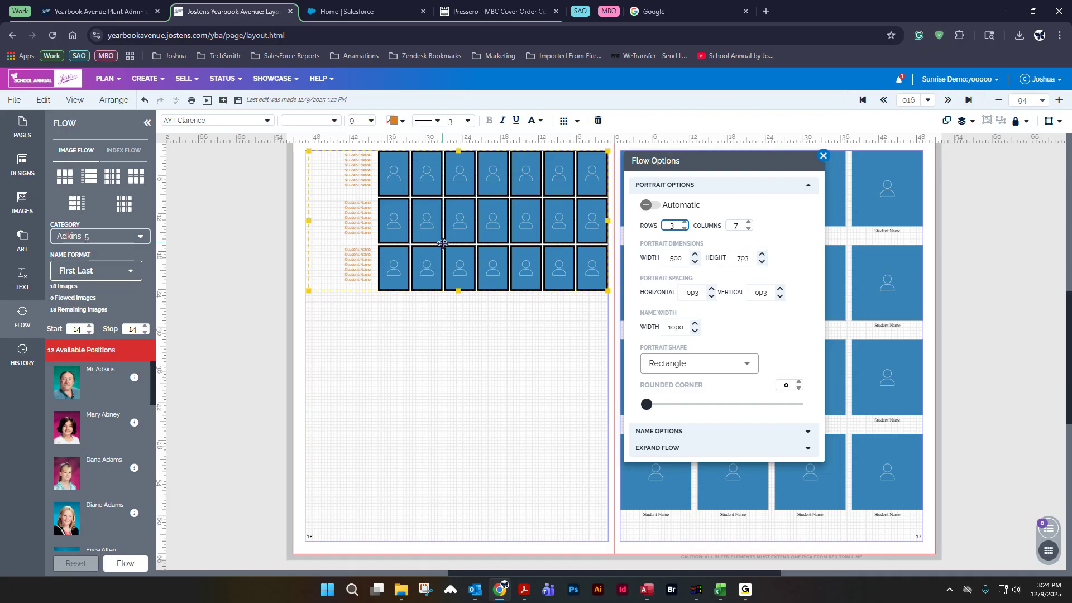
left_click(685, 223)
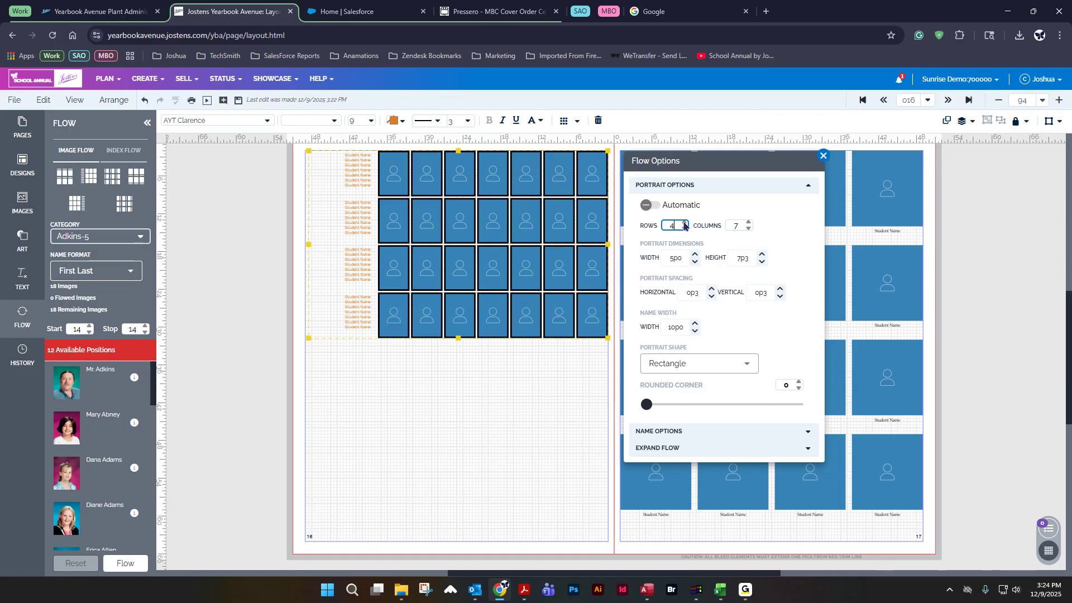
left_click(684, 223)
left_click(684, 229)
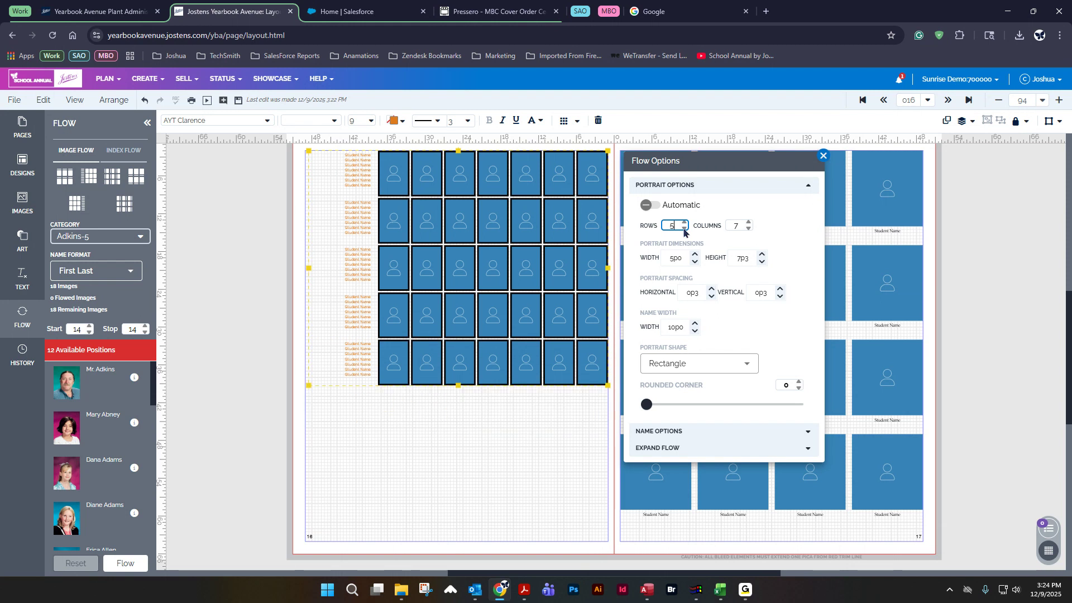
left_click(684, 229)
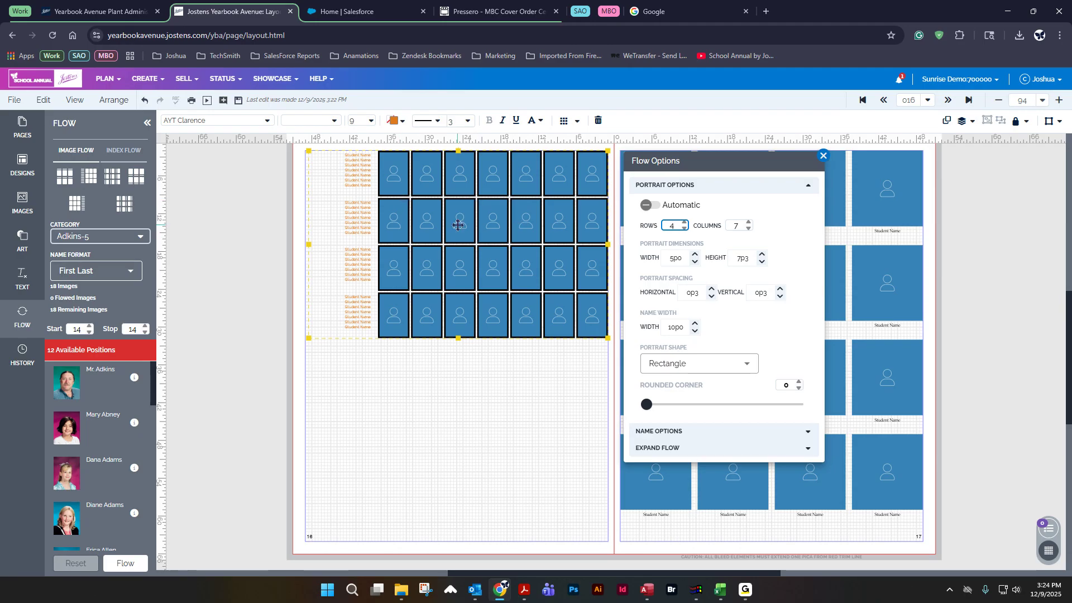
Step: Review the flow category list and select Adkins-5
left_click(63, 236)
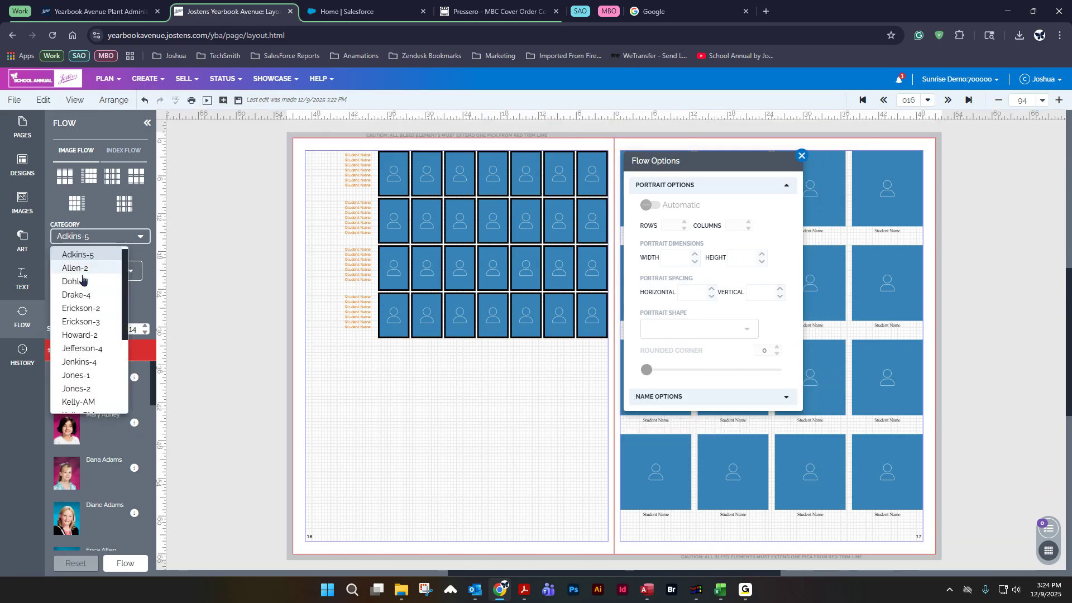
scroll(86, 301, "down", 3)
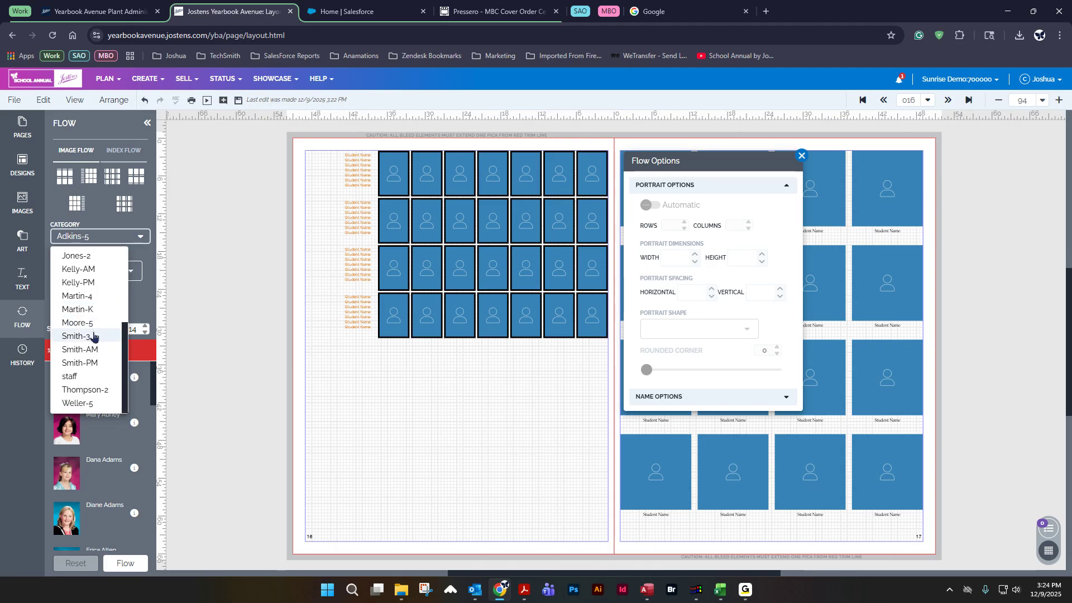
scroll(94, 336, "up", 5)
left_click(75, 255)
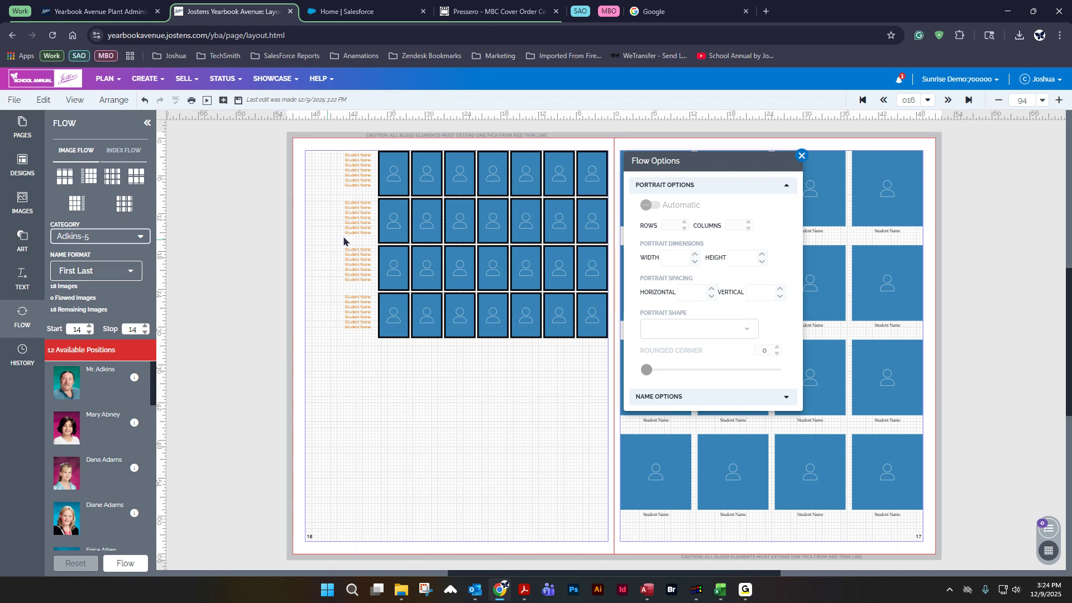
Step: Select the page 16 grid and adjust its row and column counts, ending with 4 rows and 5 columns
left_click(534, 228)
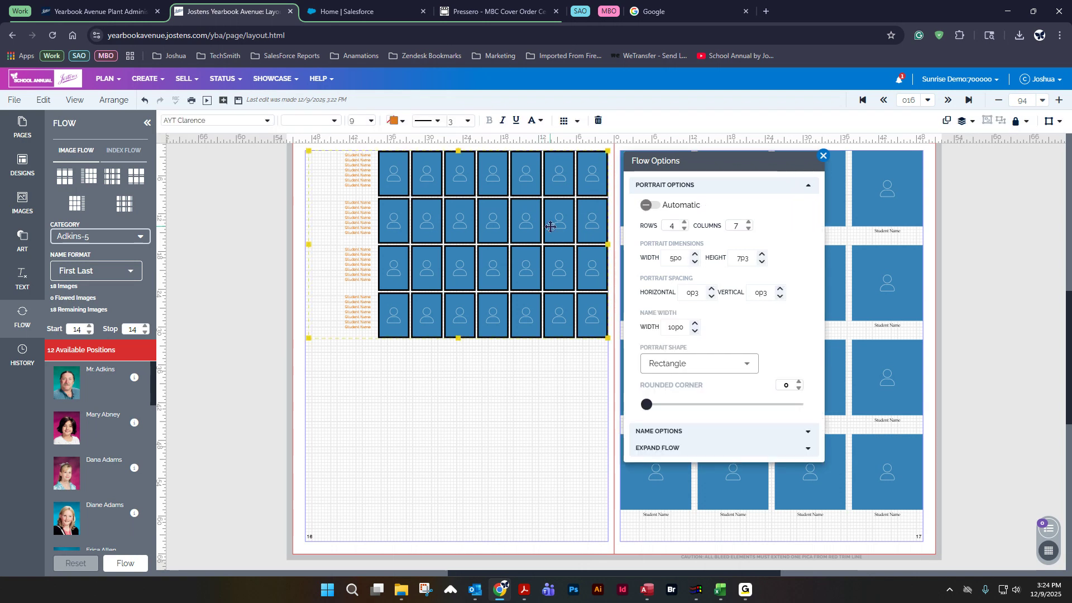
left_click(748, 229)
left_click(749, 229)
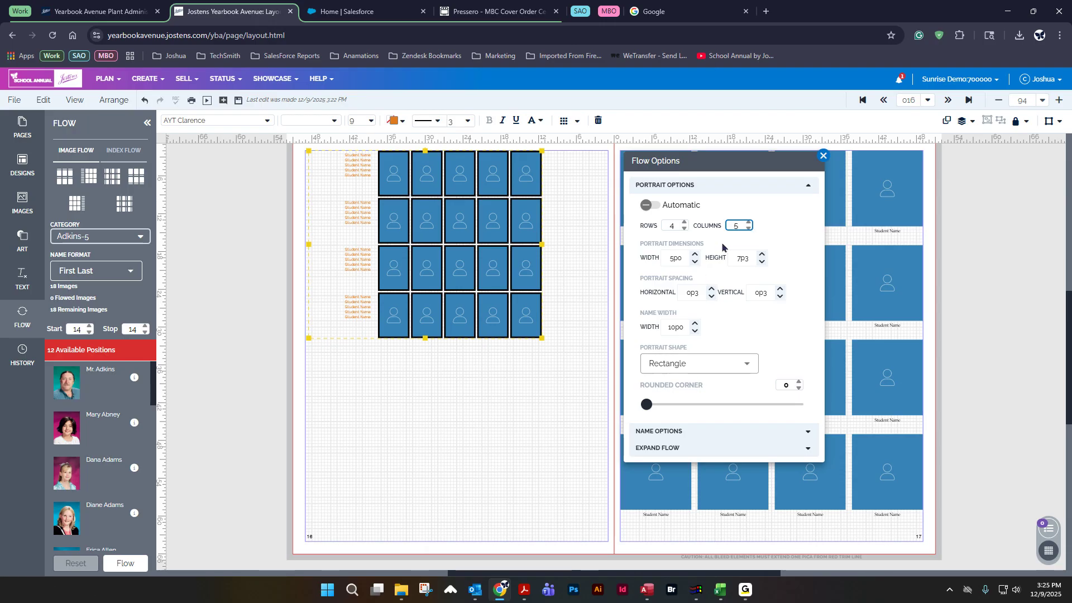
left_click(685, 222)
left_click(686, 221)
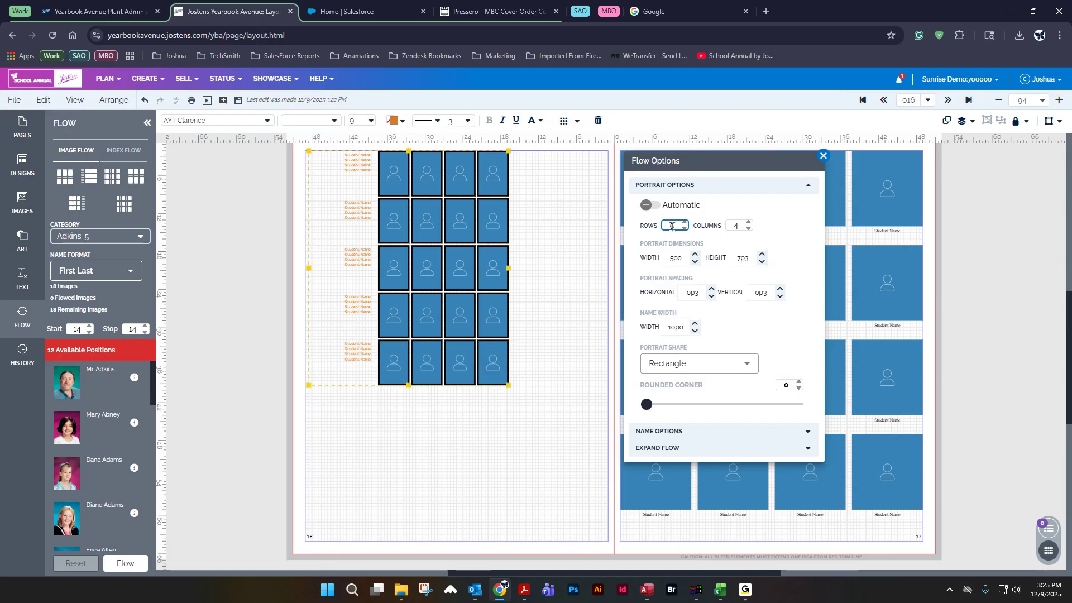
left_click(686, 229)
left_click(747, 220)
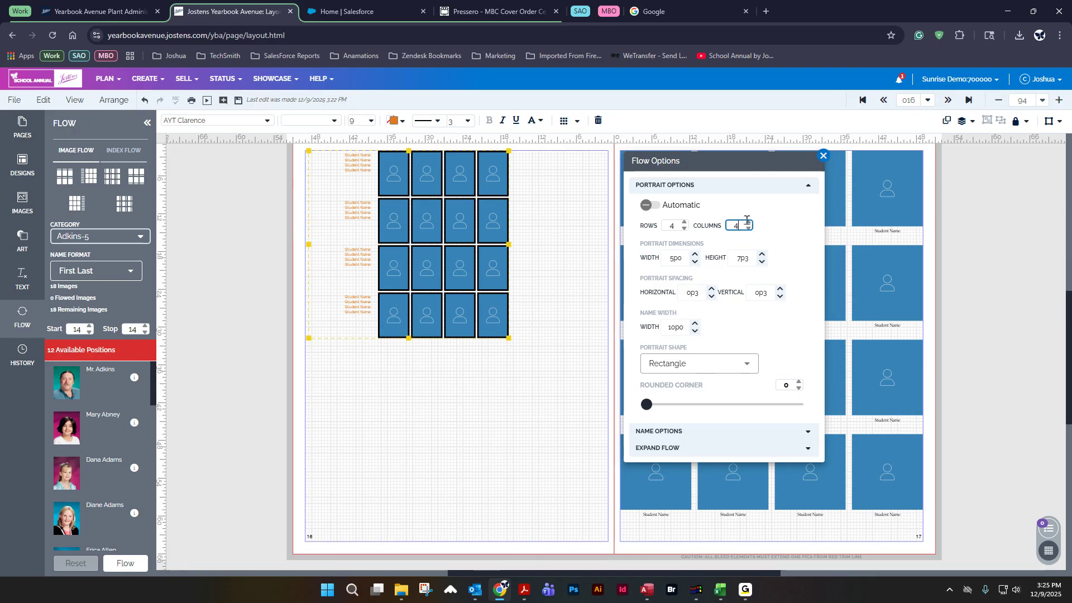
left_click(748, 223)
left_click(748, 223)
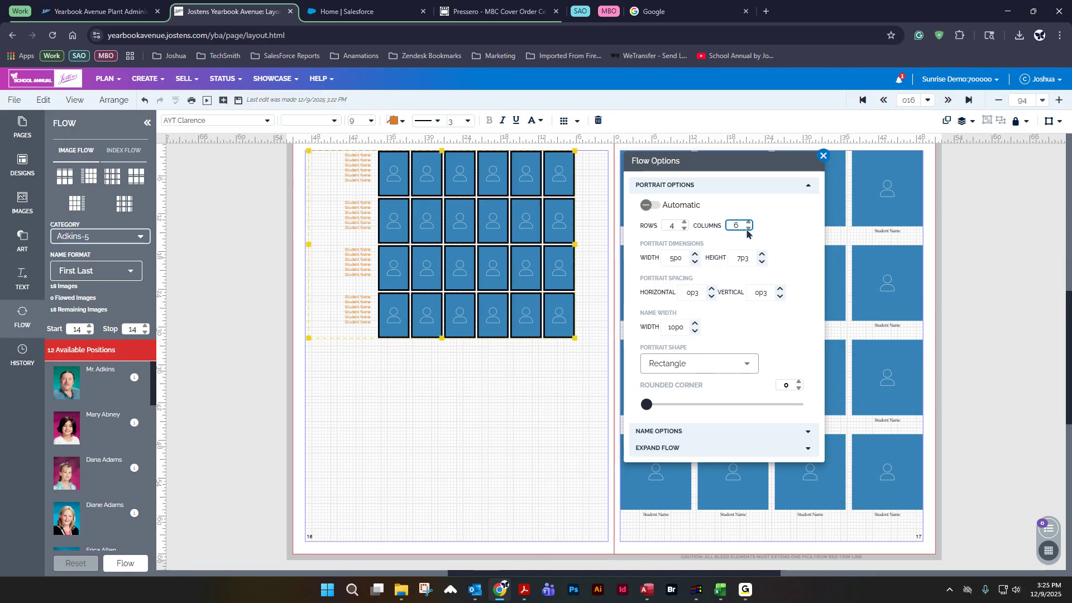
left_click(749, 228)
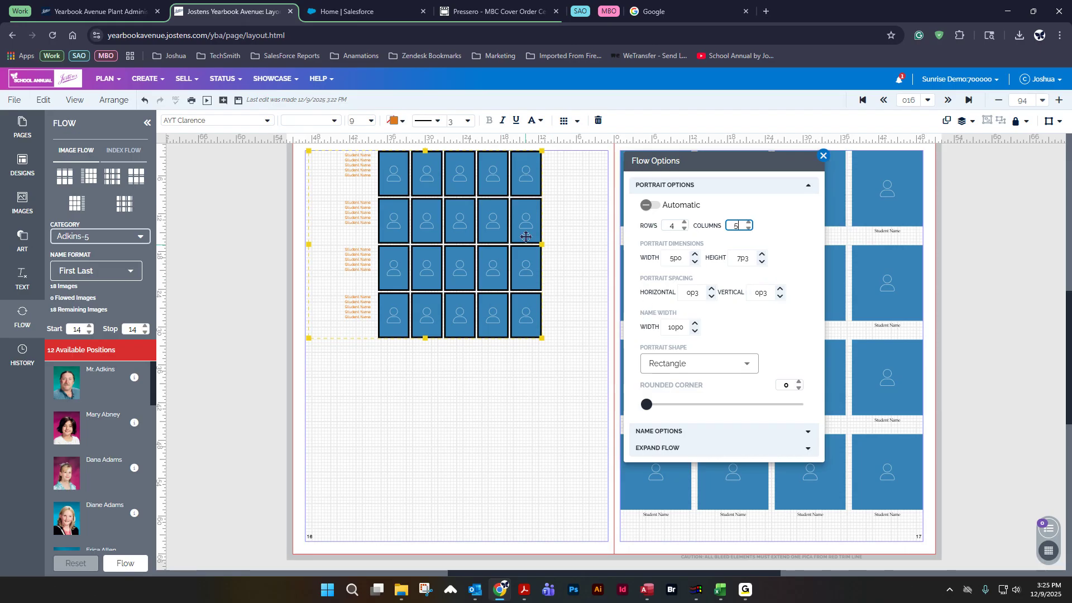
Step: Move the portrait grid down to the bottom area of page 16
left_click_drag(501, 224, 527, 433)
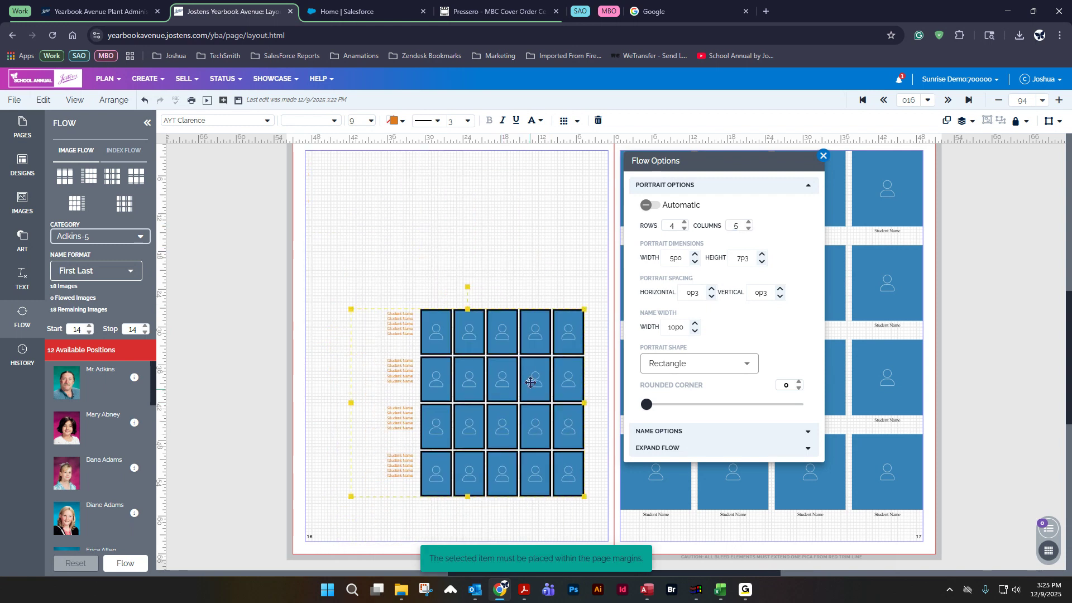
left_click_drag(533, 381, 521, 403)
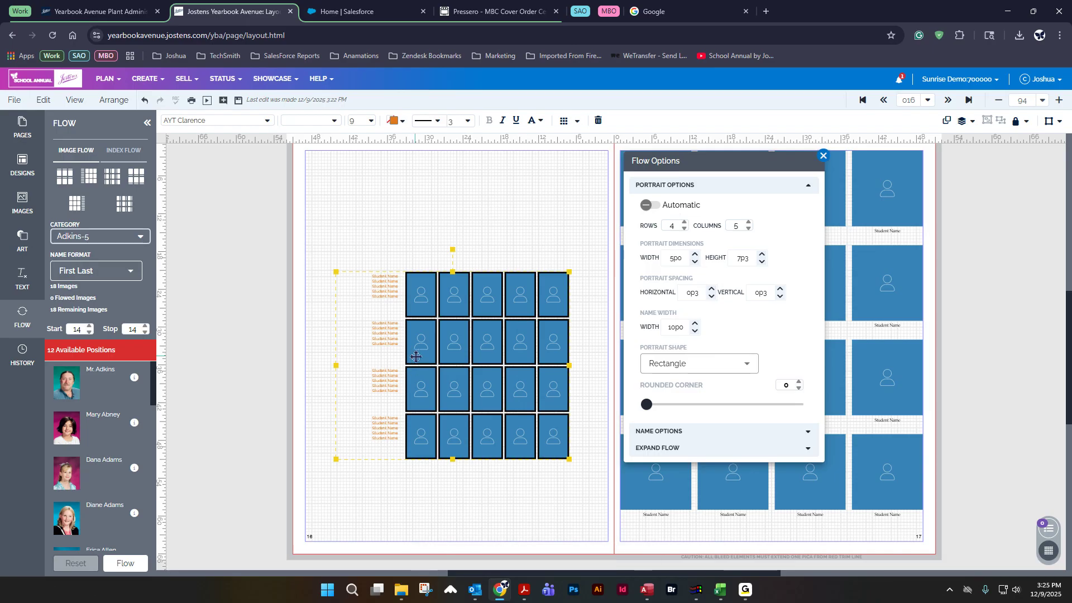
left_click_drag(489, 337, 482, 442)
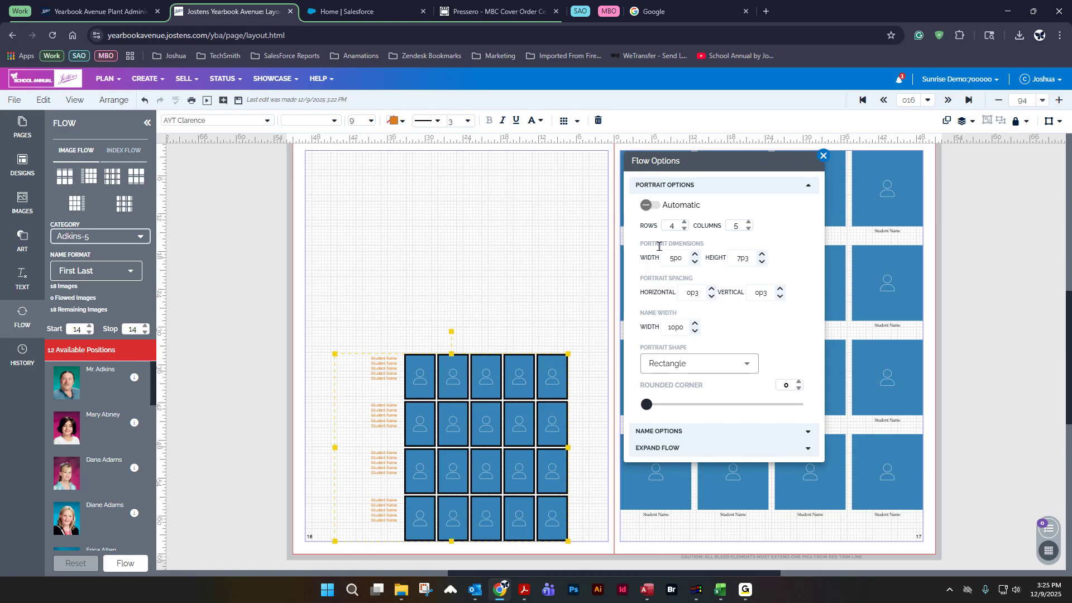
Step: Set the portrait width to 6p0 and height to 8p3, nudging the grid into place
left_click(695, 254)
left_click(695, 254)
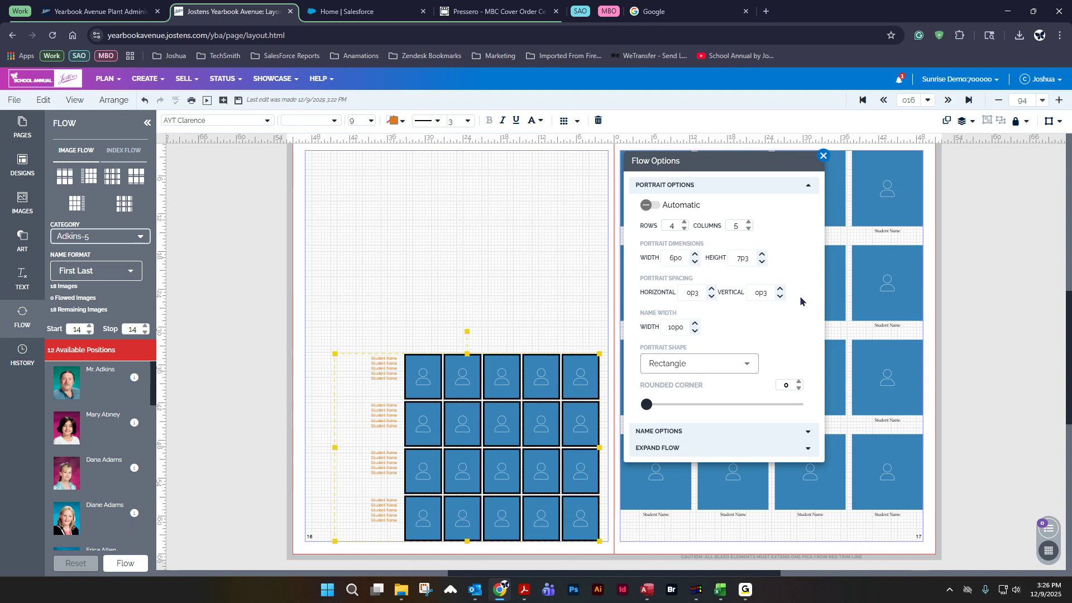
left_click(762, 254)
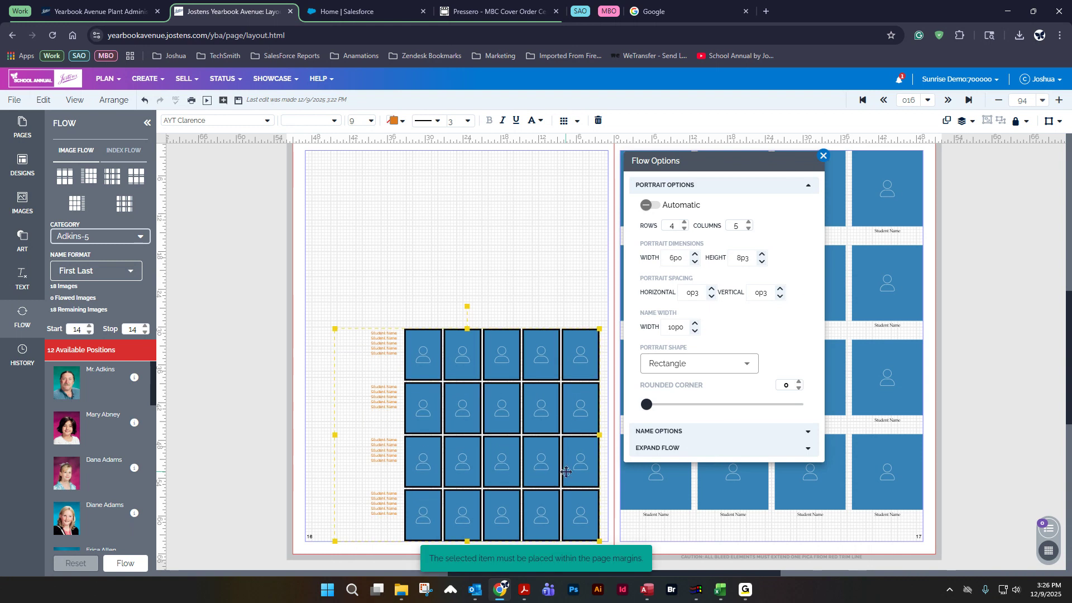
left_click_drag(564, 472, 573, 470)
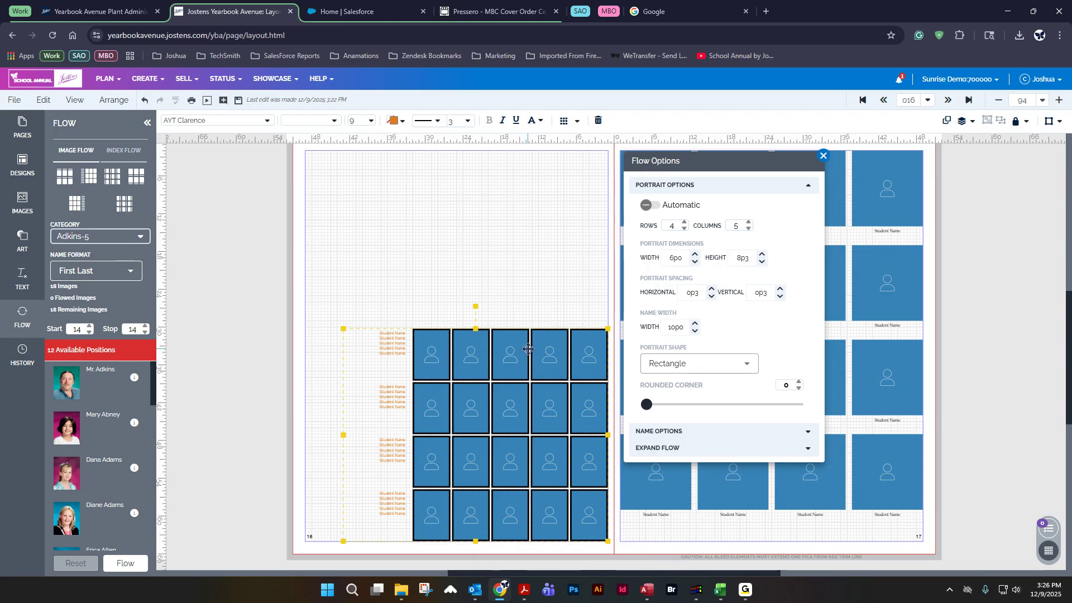
Step: Adjust the horizontal and vertical portrait spacing, ending with both at 0p9
left_click(712, 290)
left_click(711, 290)
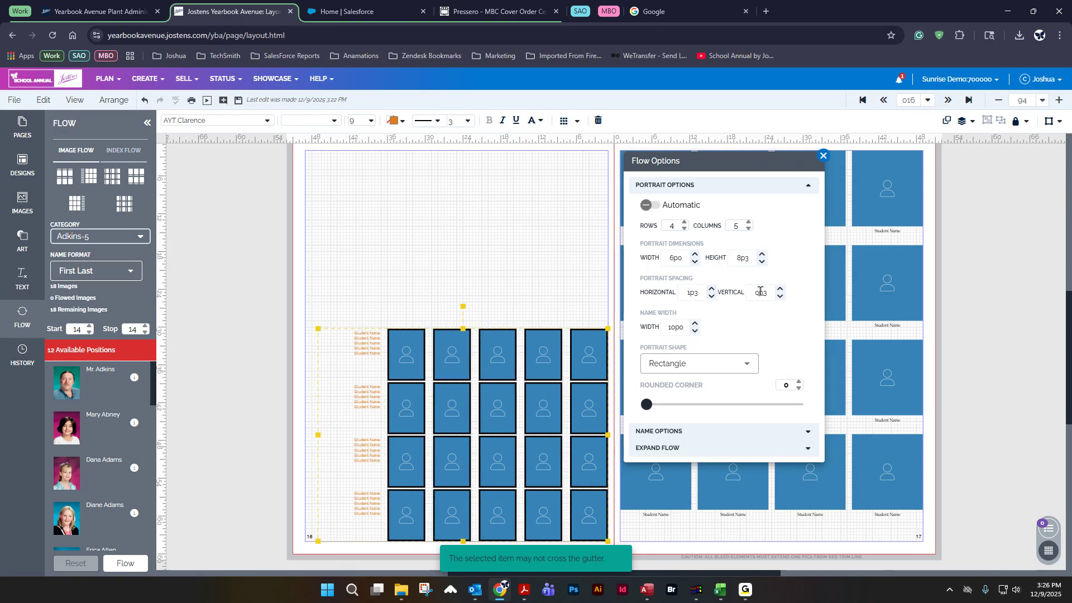
left_click(779, 289)
left_click(779, 289)
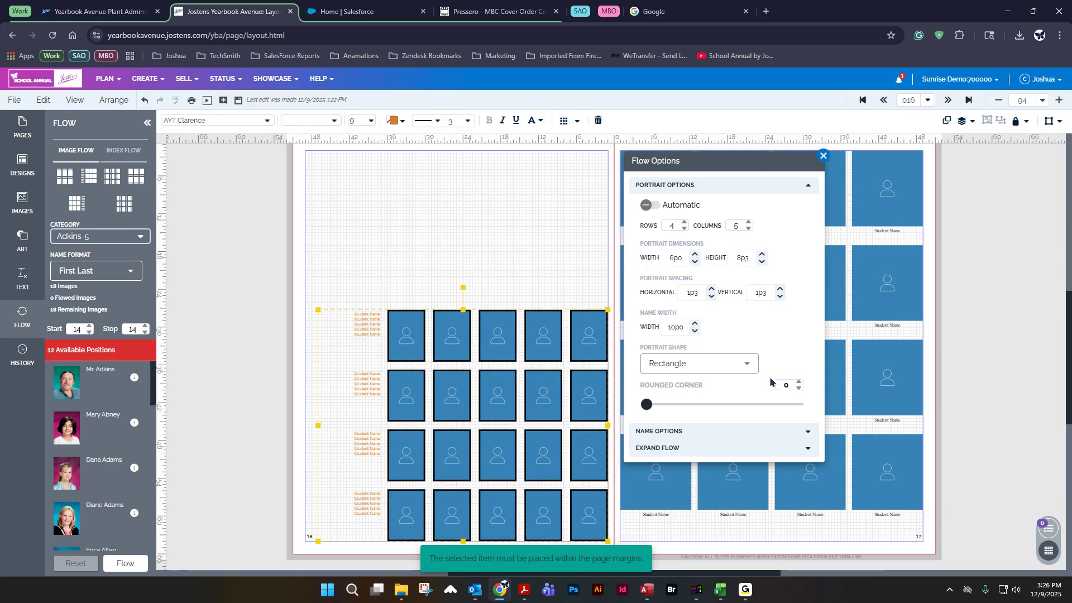
left_click(780, 296)
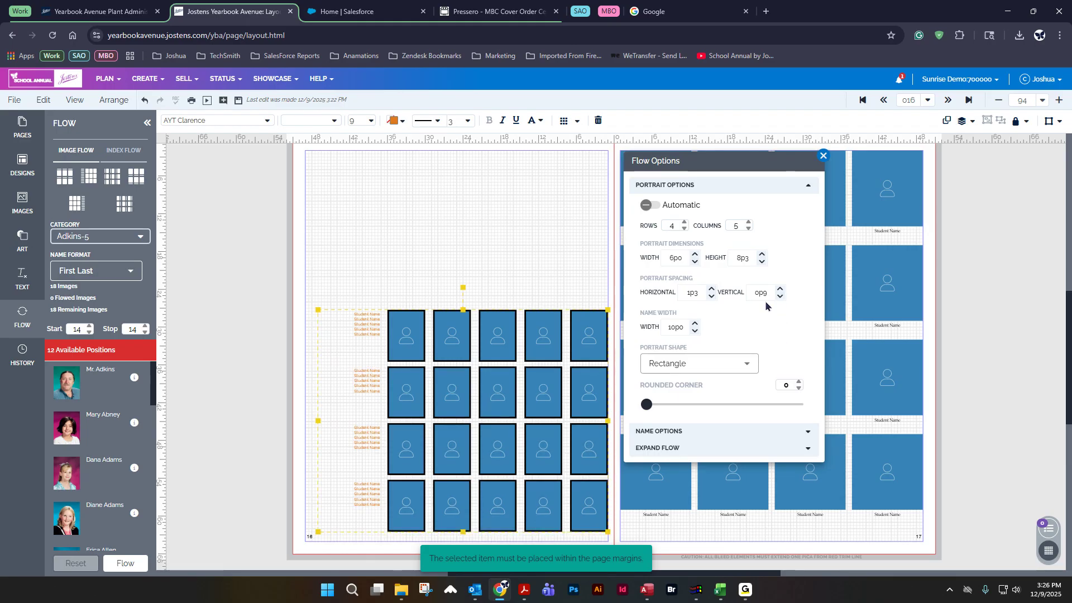
left_click(711, 296)
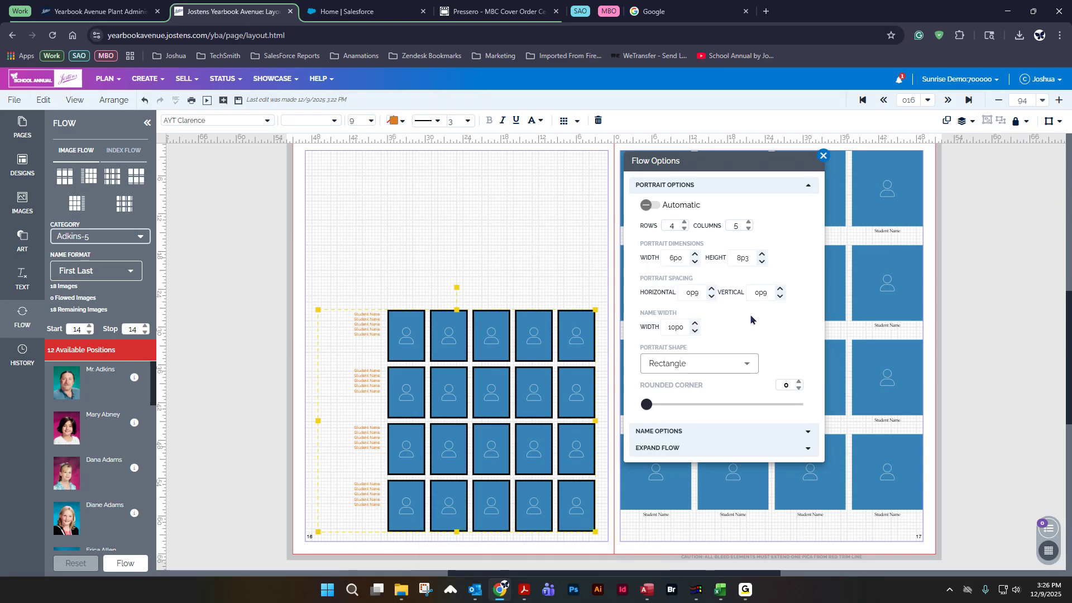
Step: Increase the name width to 11p0 and nudge the grid back within the page
left_click(694, 323)
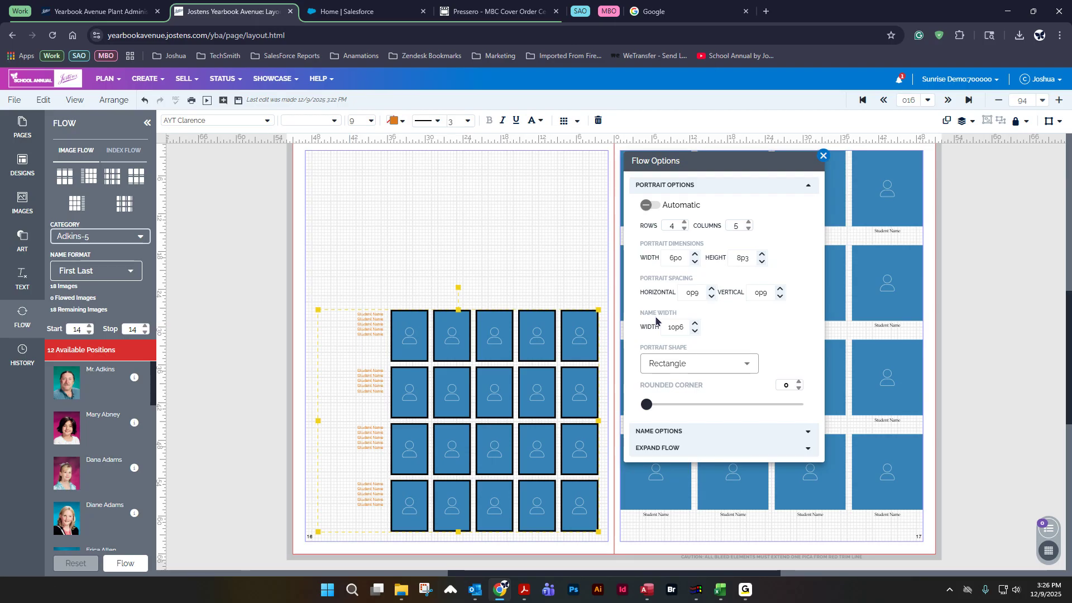
left_click(695, 323)
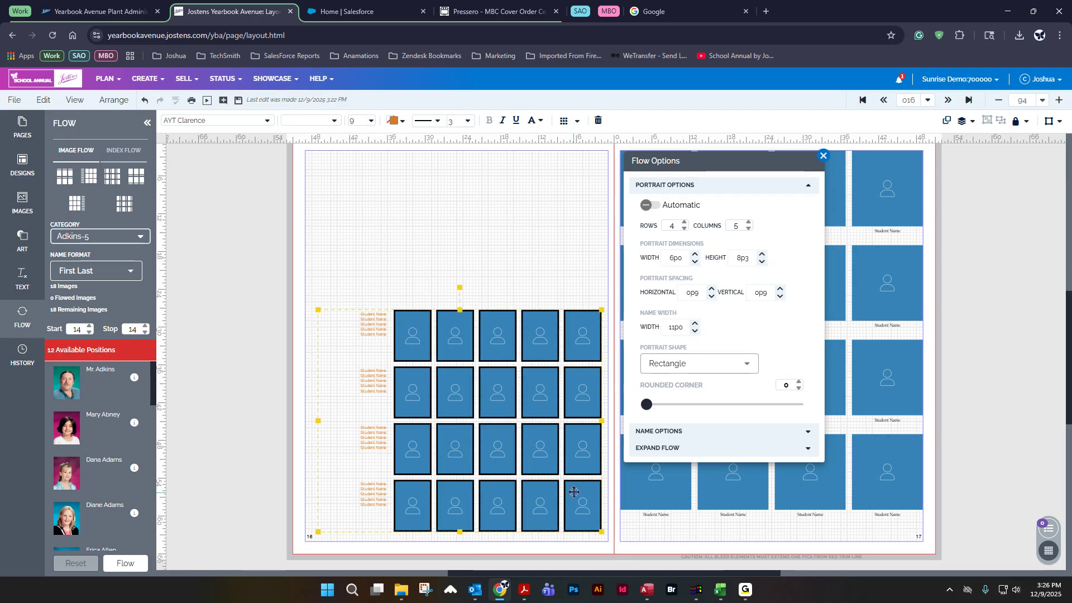
left_click_drag(575, 488, 571, 495)
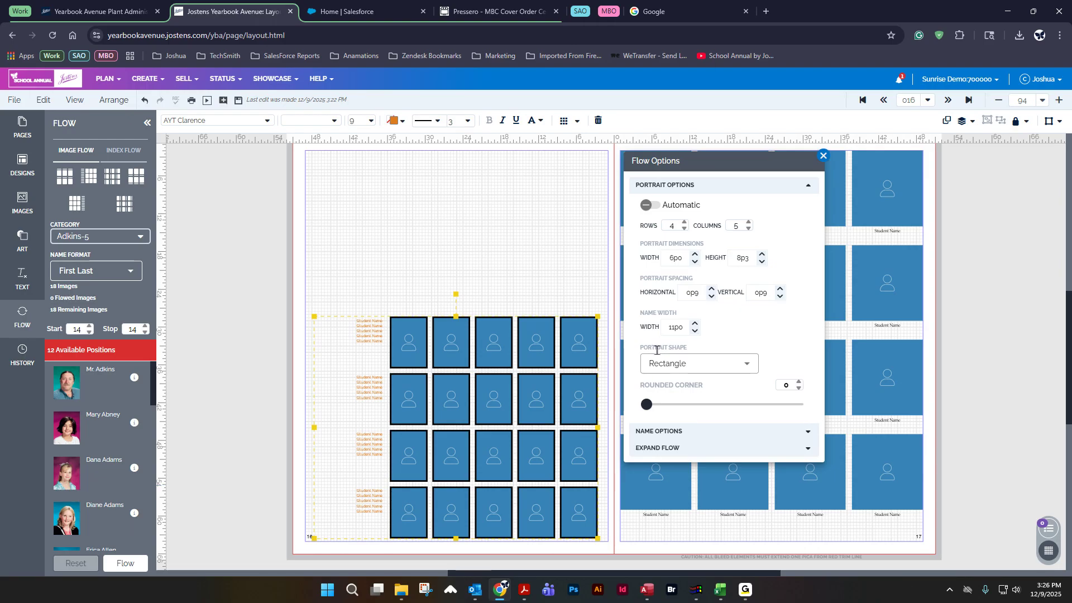
Step: Try the Octagon portrait shape, return to Rectangle, and set the rounded corner to 5
left_click(686, 376)
left_click(690, 416)
left_click(698, 363)
left_click(698, 488)
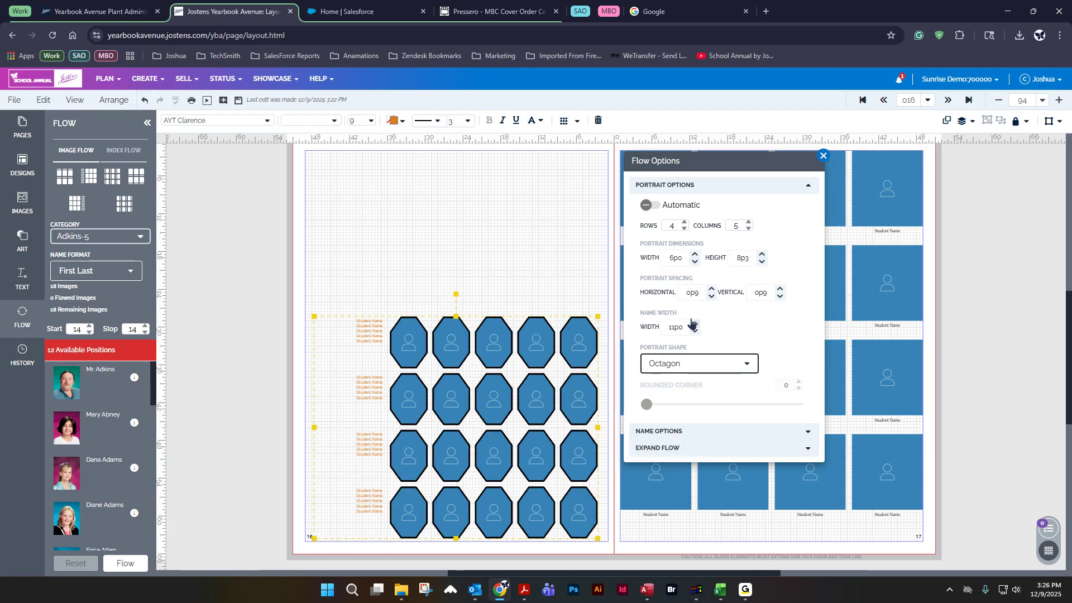
left_click(694, 364)
left_click(673, 383)
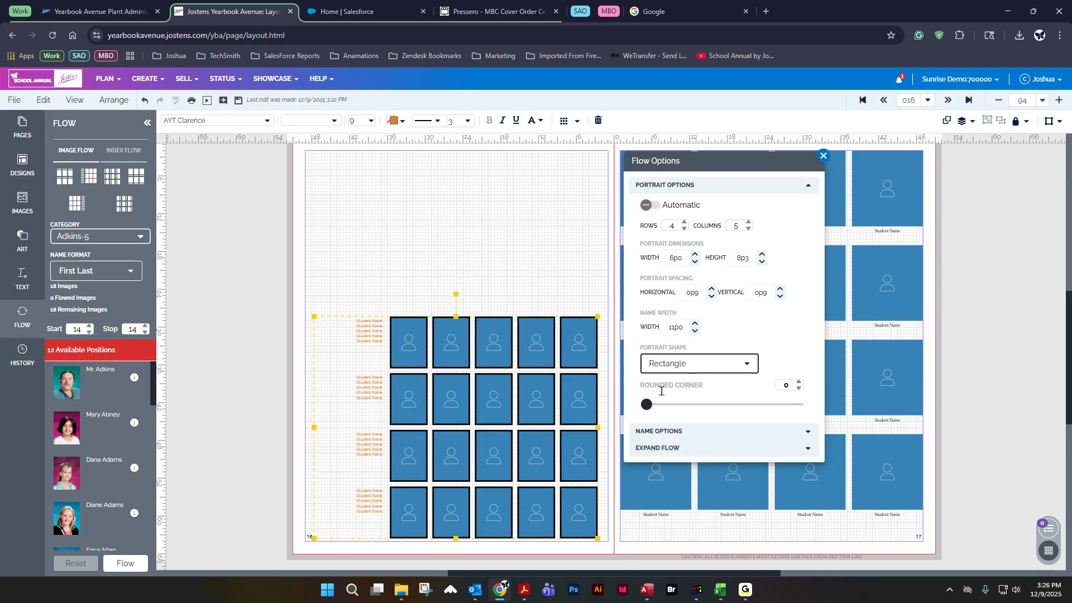
left_click_drag(646, 405, 668, 410)
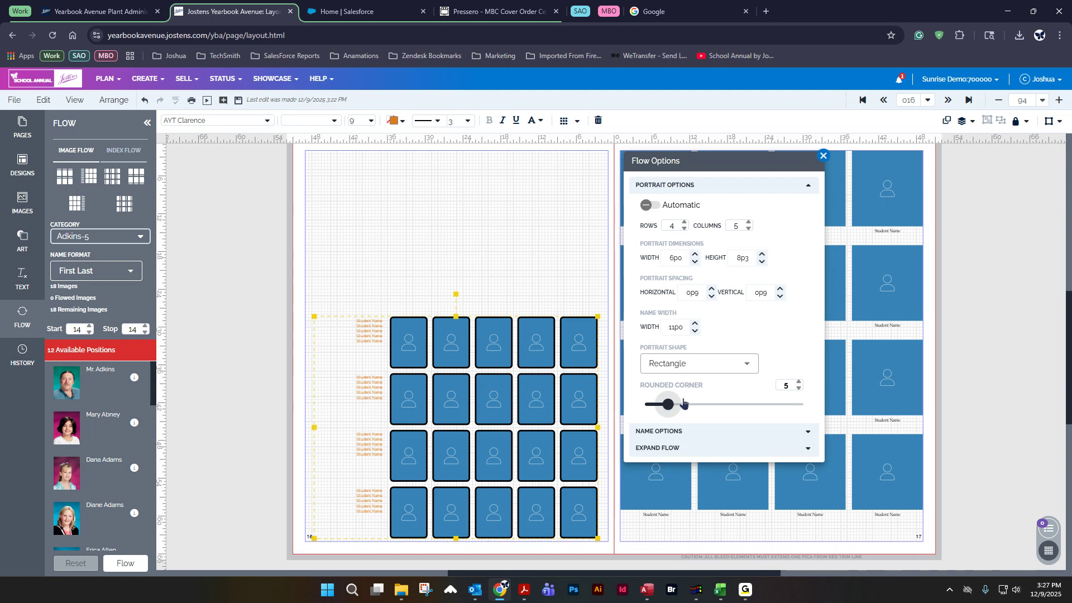
Step: Set the name positioning to Names on Right - Horizontal in Name Options, then deselect the grid
left_click(708, 432)
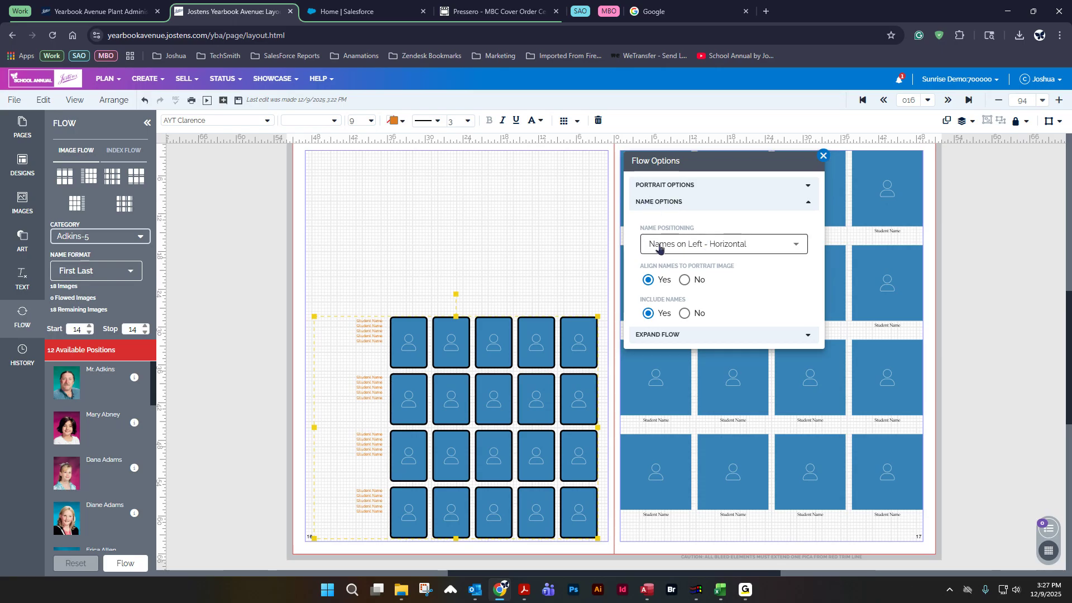
left_click_drag(661, 245, 687, 245)
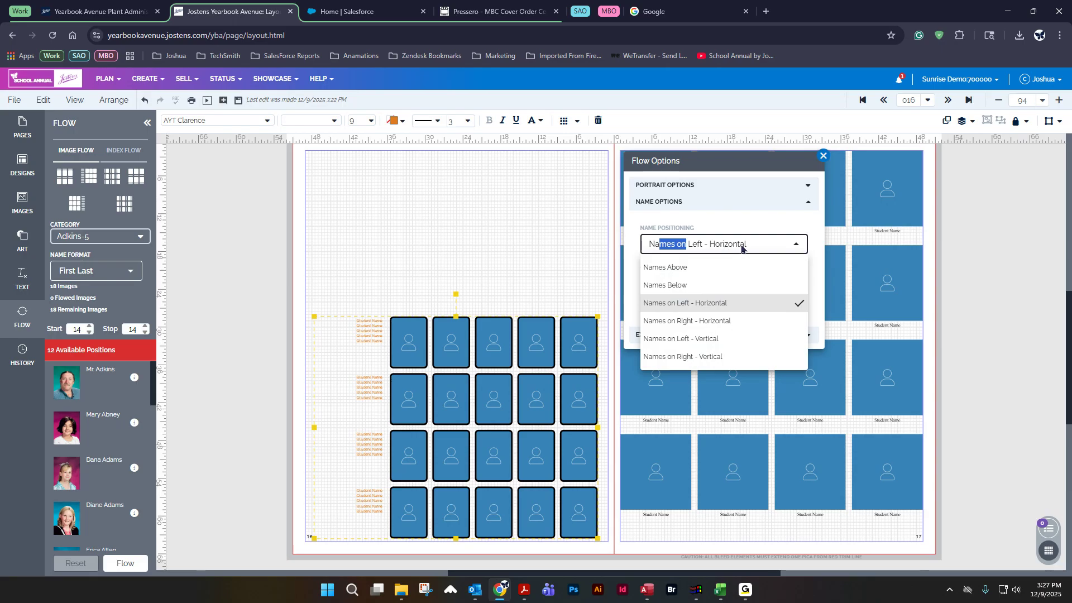
left_click(694, 323)
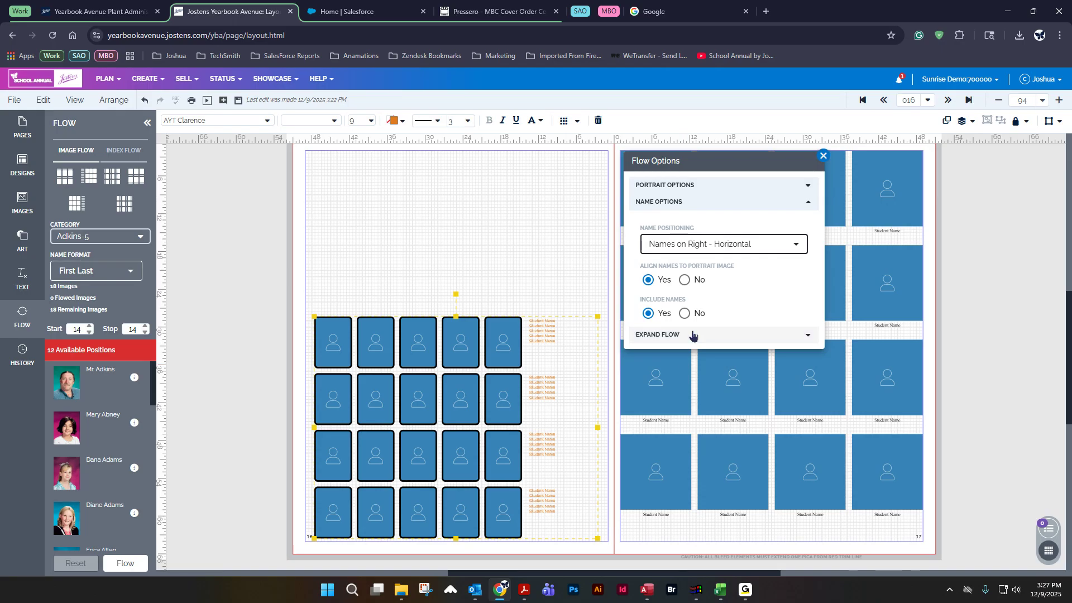
left_click(677, 250)
left_click(686, 306)
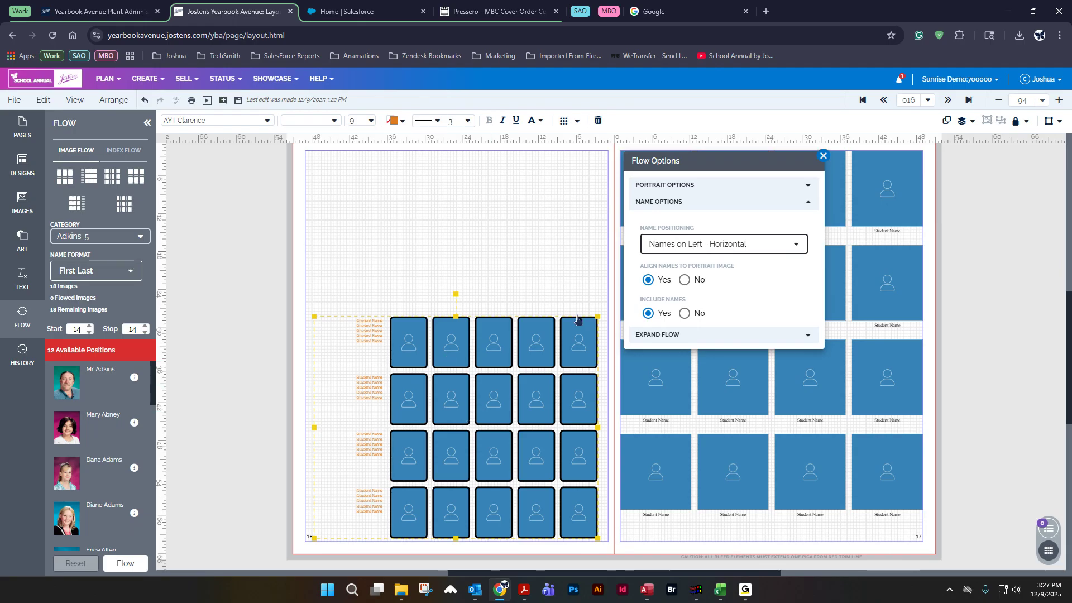
left_click(690, 245)
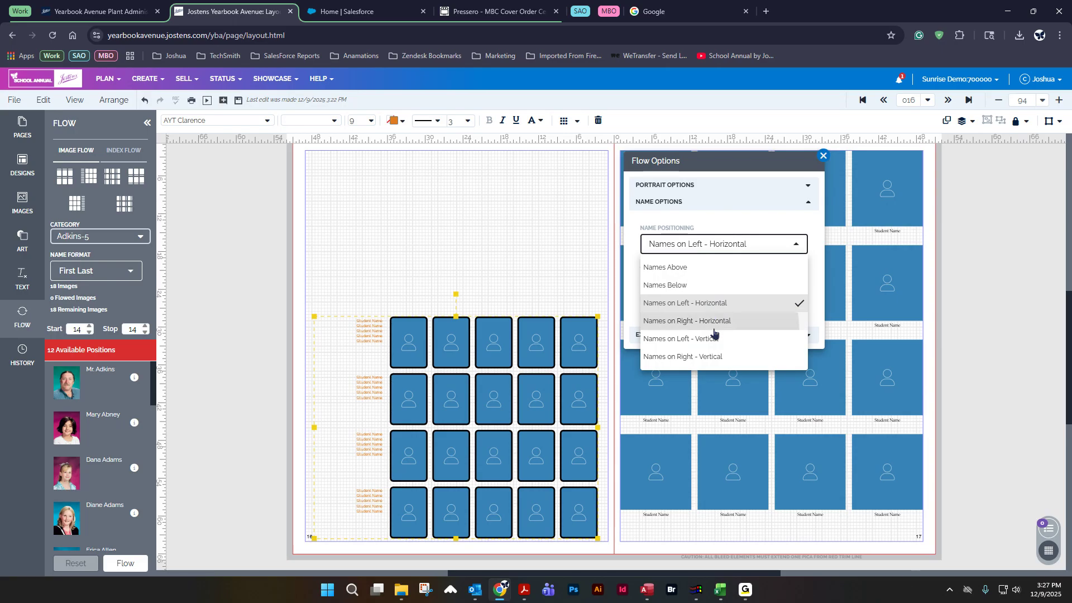
left_click(717, 322)
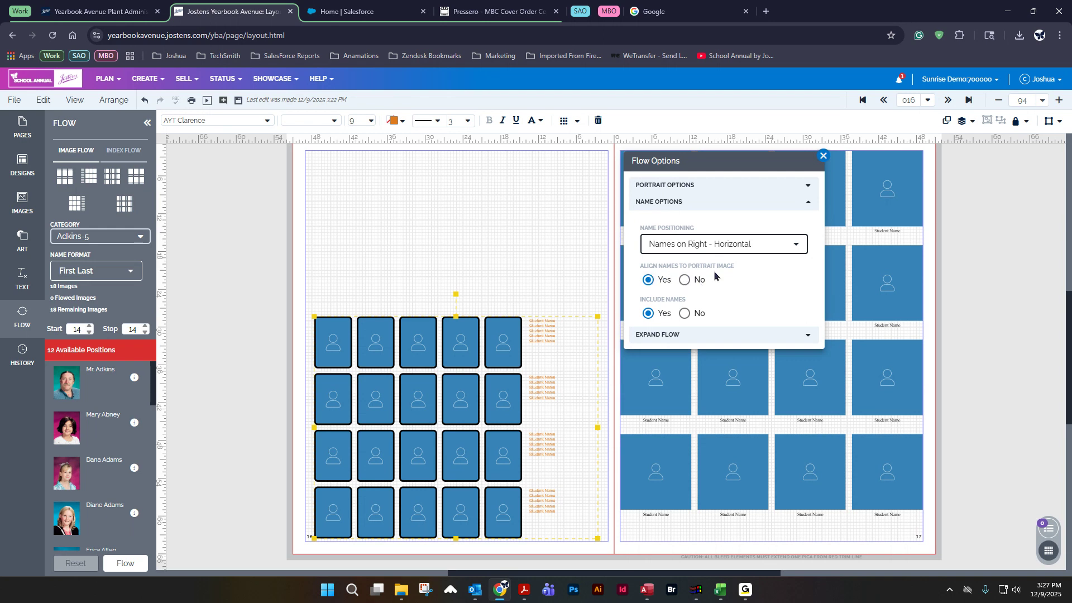
left_click(282, 275)
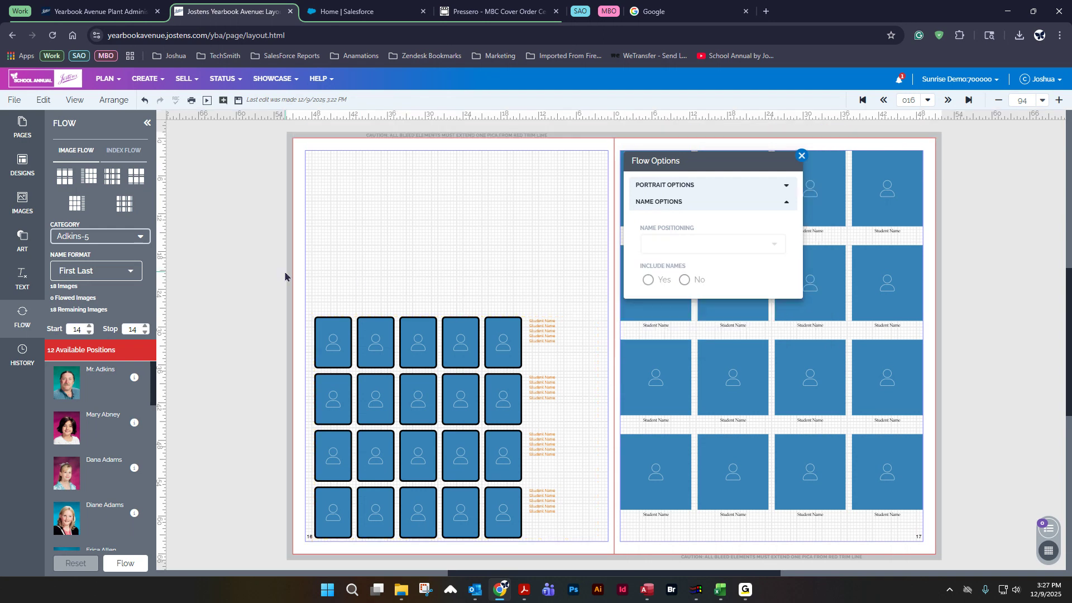
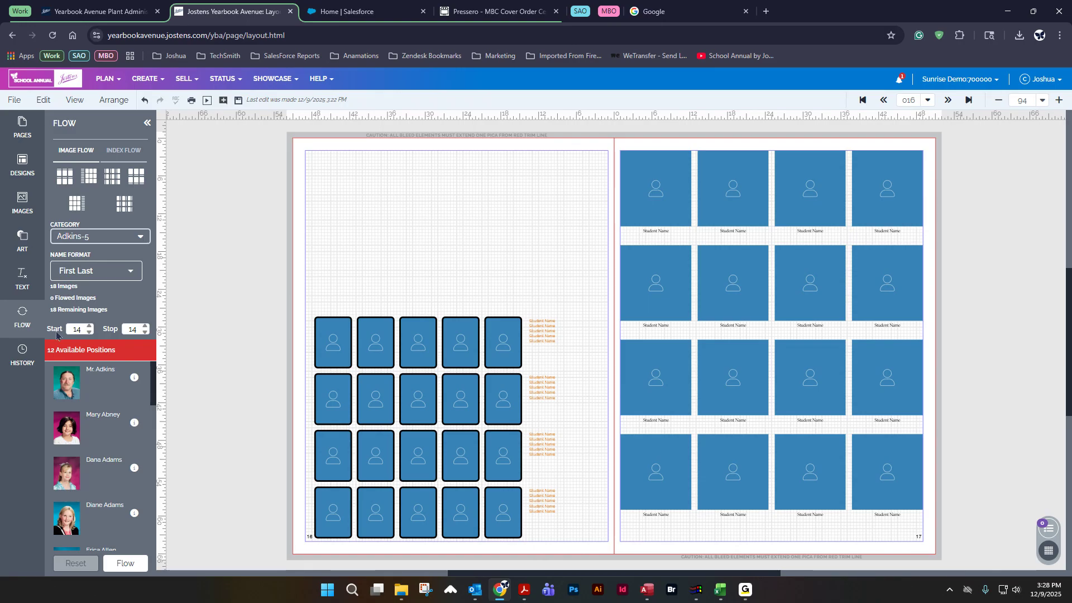
Step: Set the flow's Start and Stop values to 16 and save the layout
double_click(89, 327)
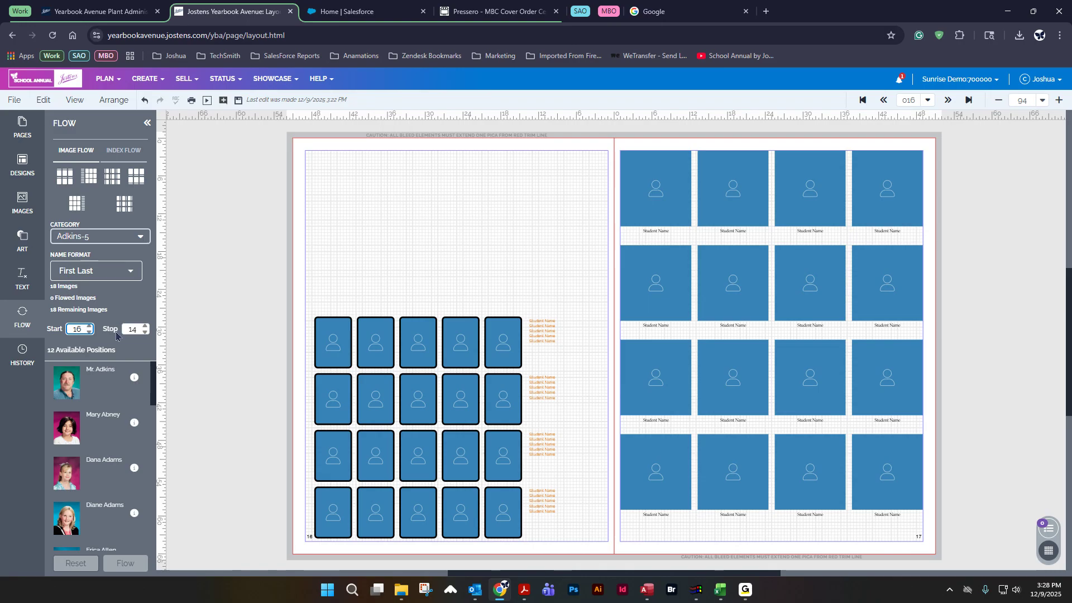
left_click(145, 326)
left_click(145, 326)
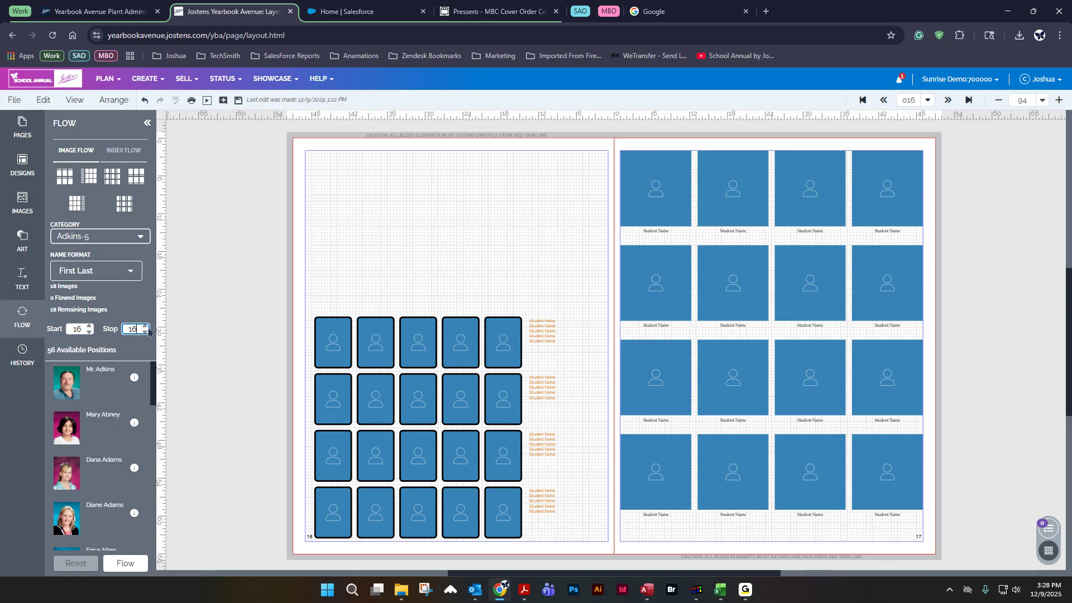
left_click(238, 101)
Step: Move the portrait grid onto page 17 over the existing grid and save
left_click(342, 349)
left_click_drag(341, 349, 660, 300)
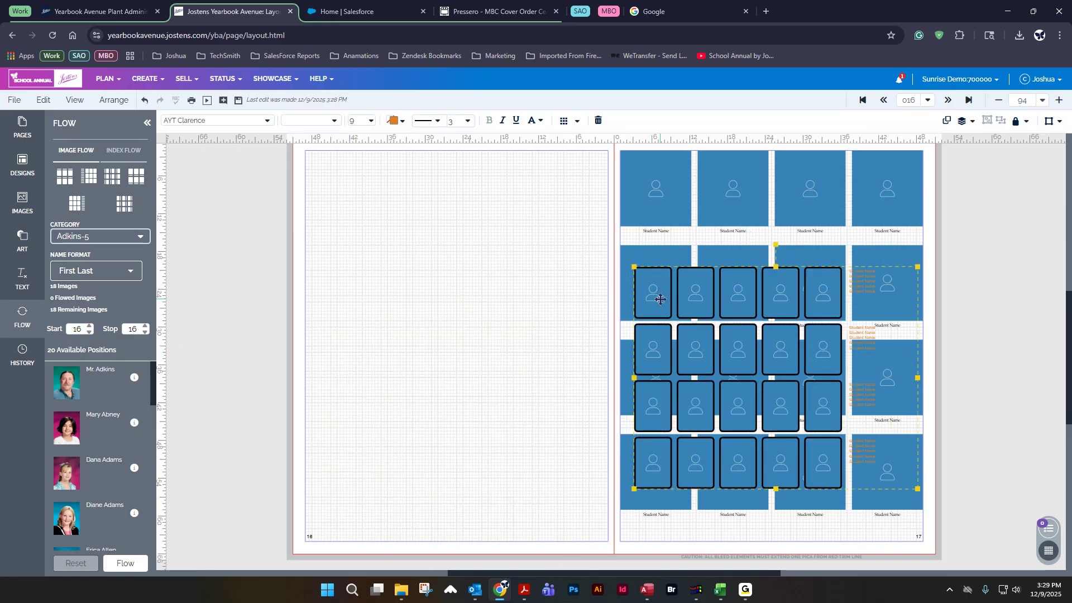
left_click(239, 102)
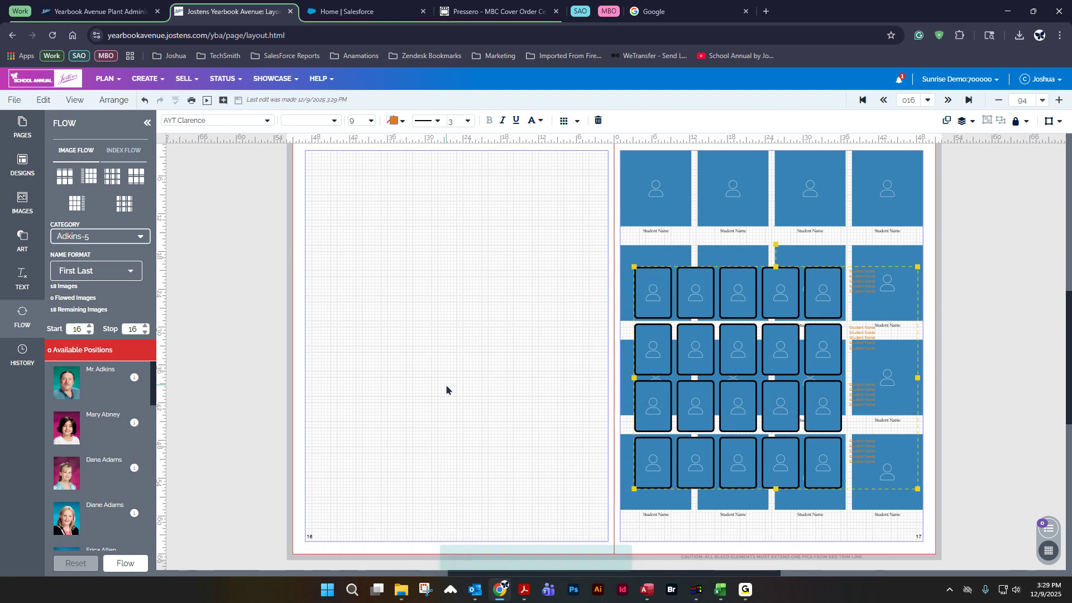
Step: Move the portrait grid back onto page 16 and save
left_click_drag(701, 343, 389, 395)
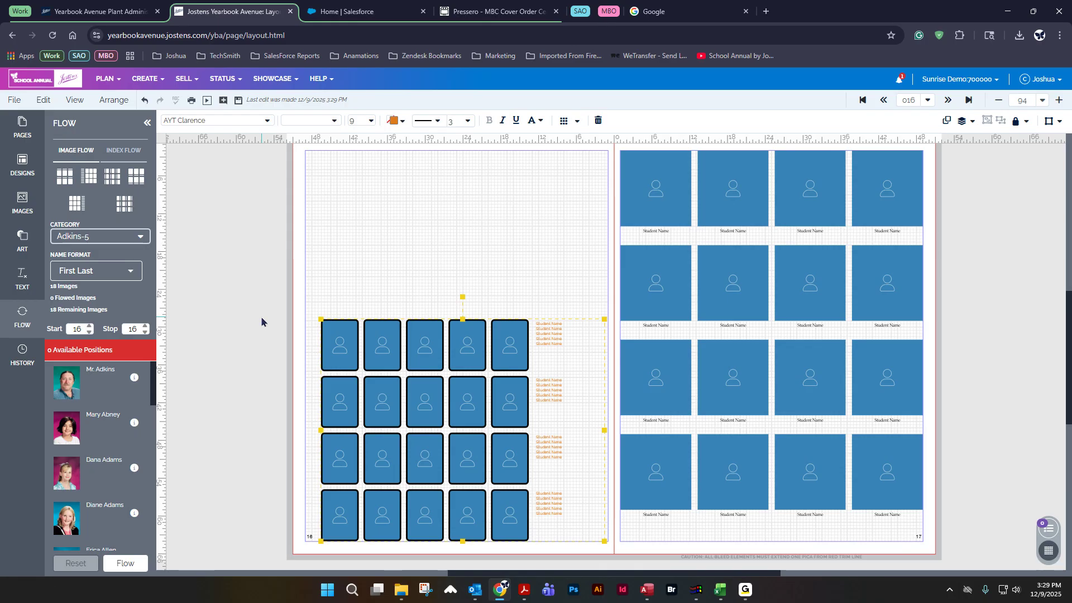
left_click(239, 101)
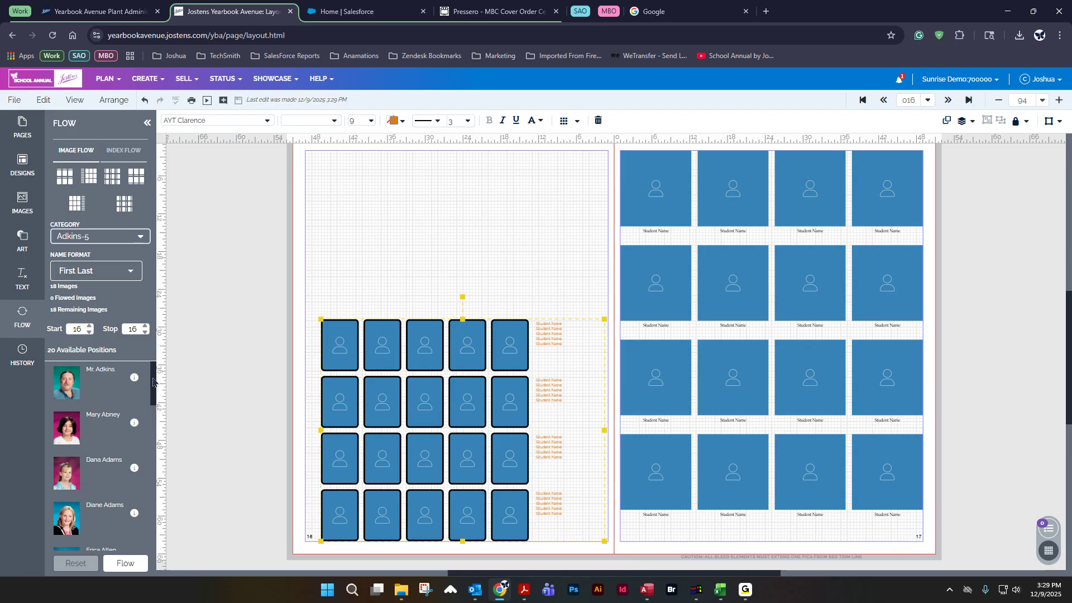
Step: Flow the Adkins-5 images into the grid and reset the flow
left_click_drag(152, 375, 168, 346)
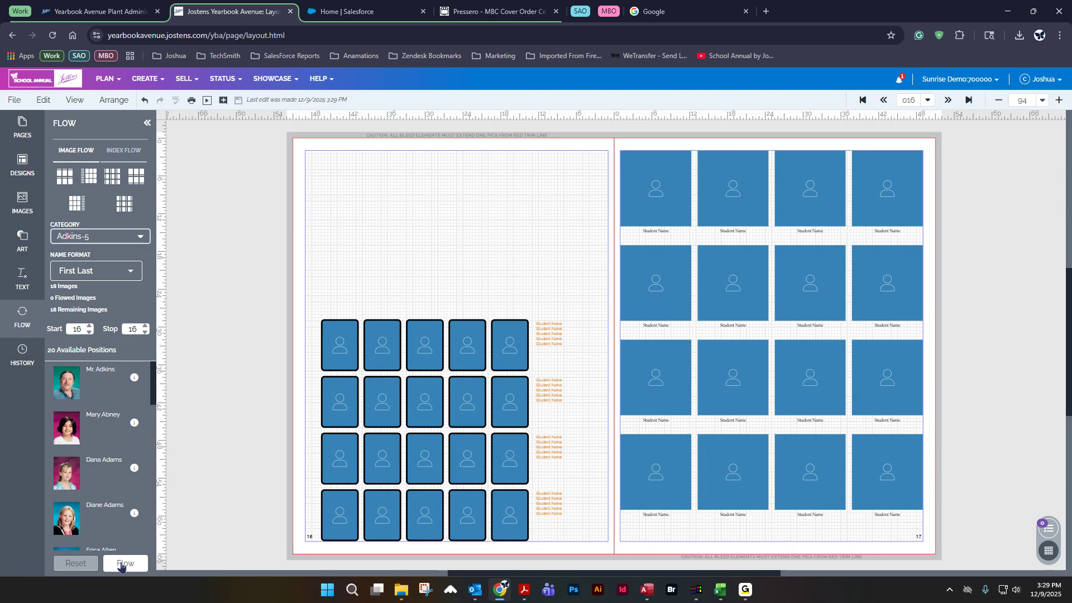
left_click(122, 563)
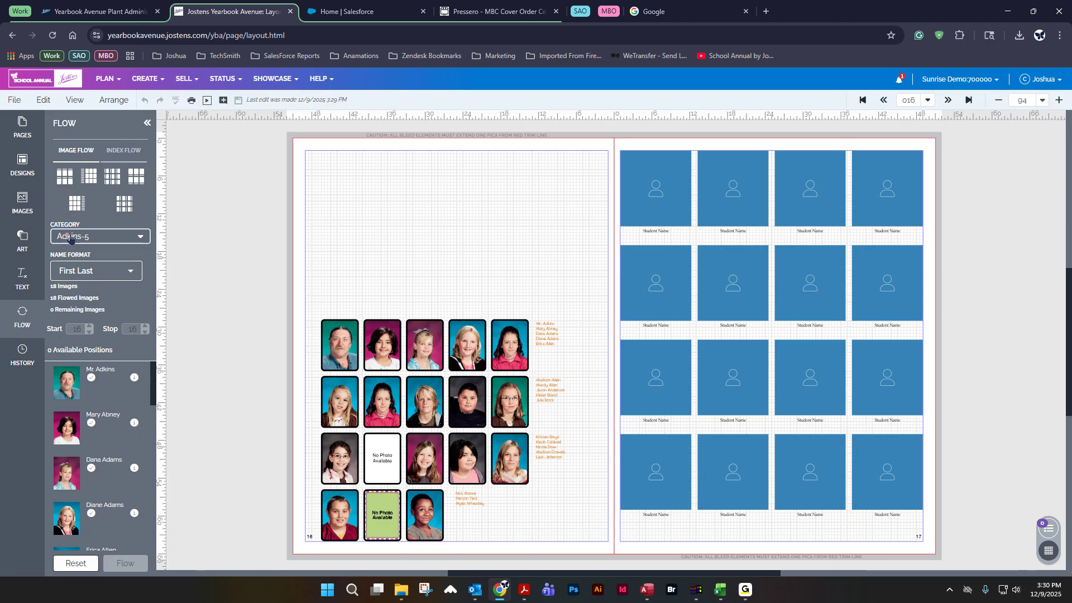
left_click(80, 564)
Step: Turn off aligning names to the portrait image in the grid's Name Options
left_click(507, 352)
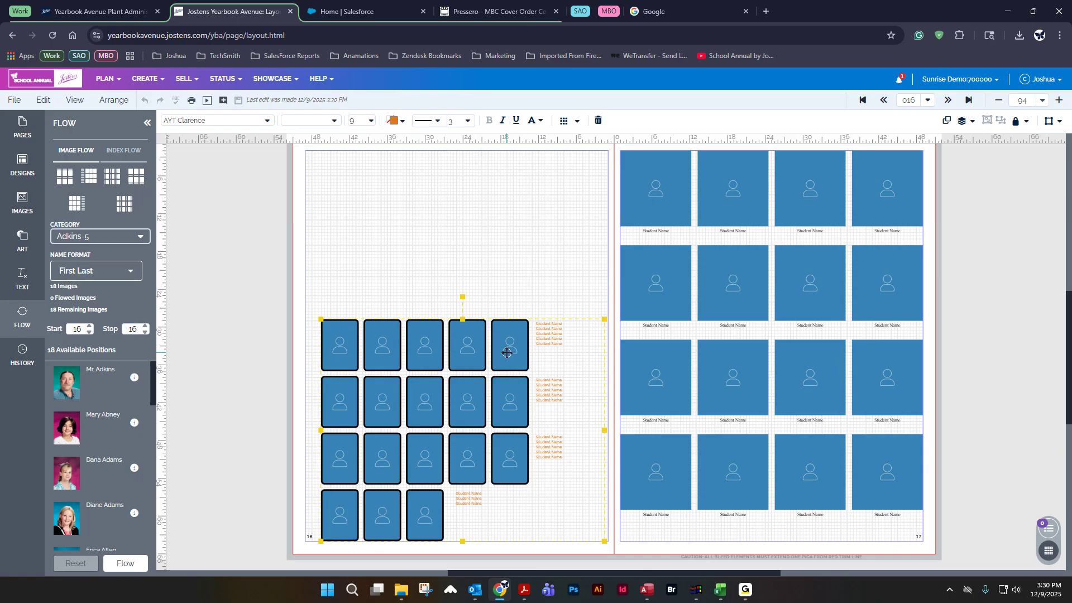
left_click(573, 123)
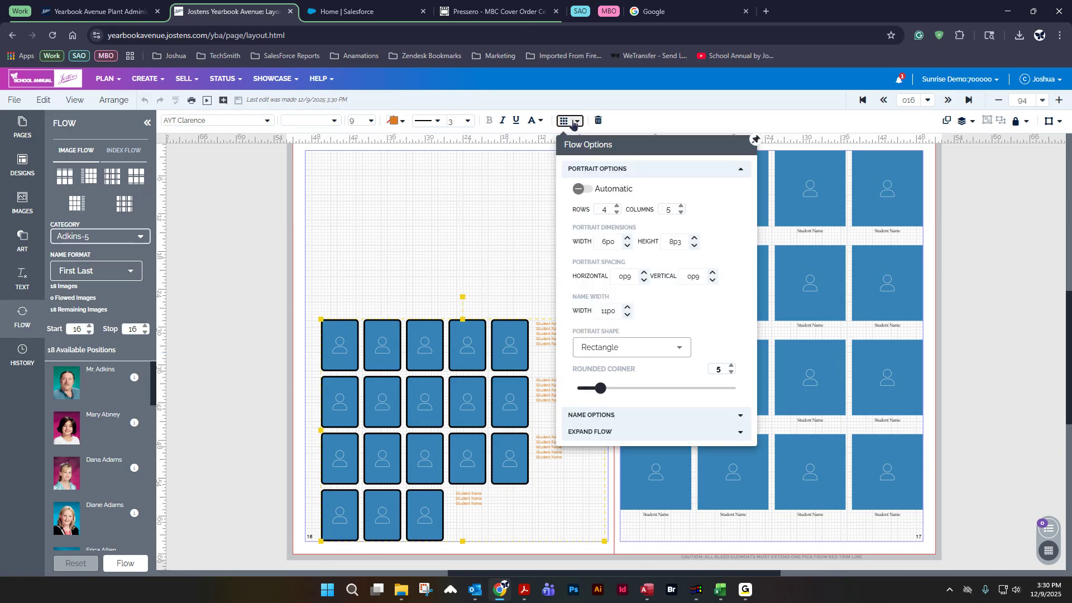
left_click(590, 414)
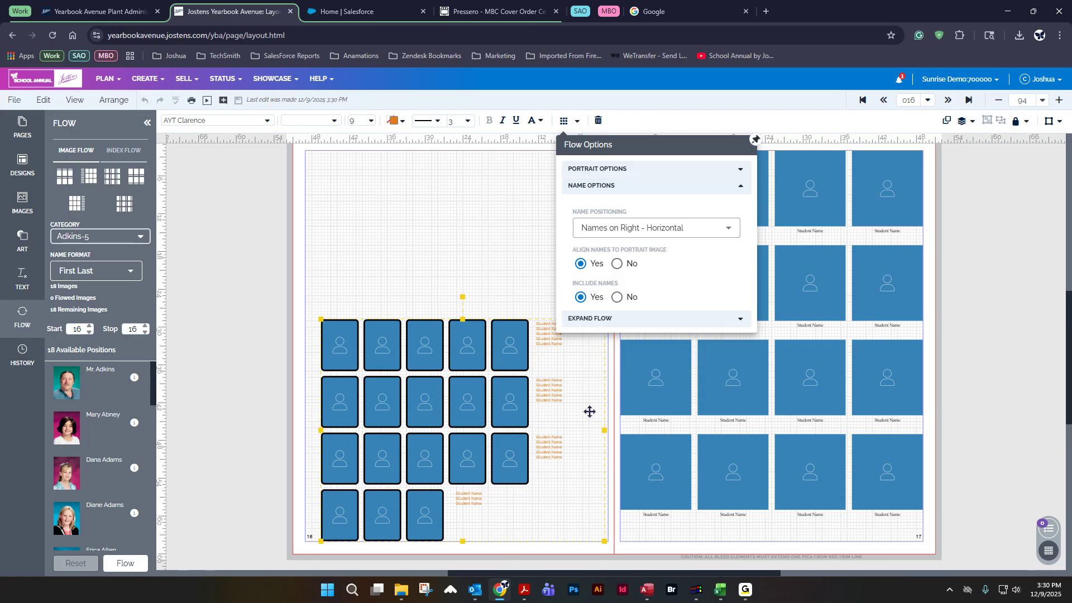
left_click(617, 265)
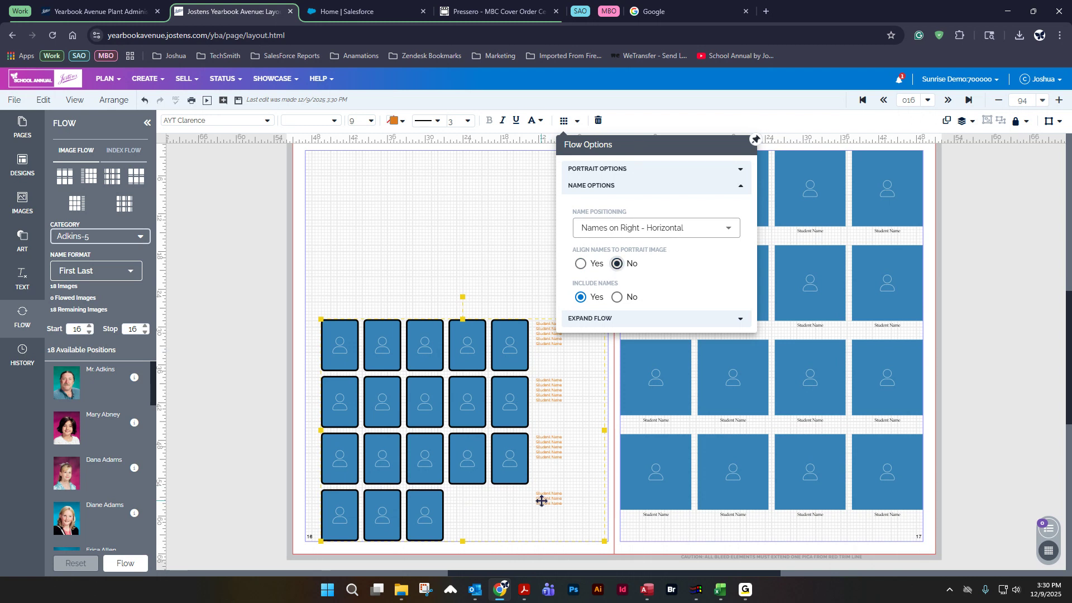
left_click(577, 265)
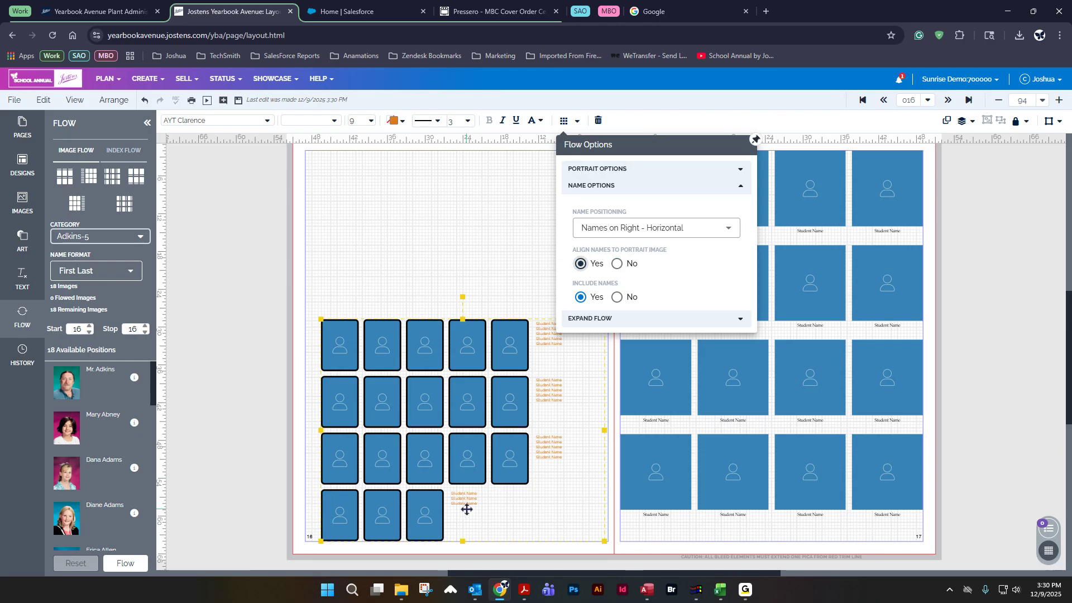
left_click(617, 264)
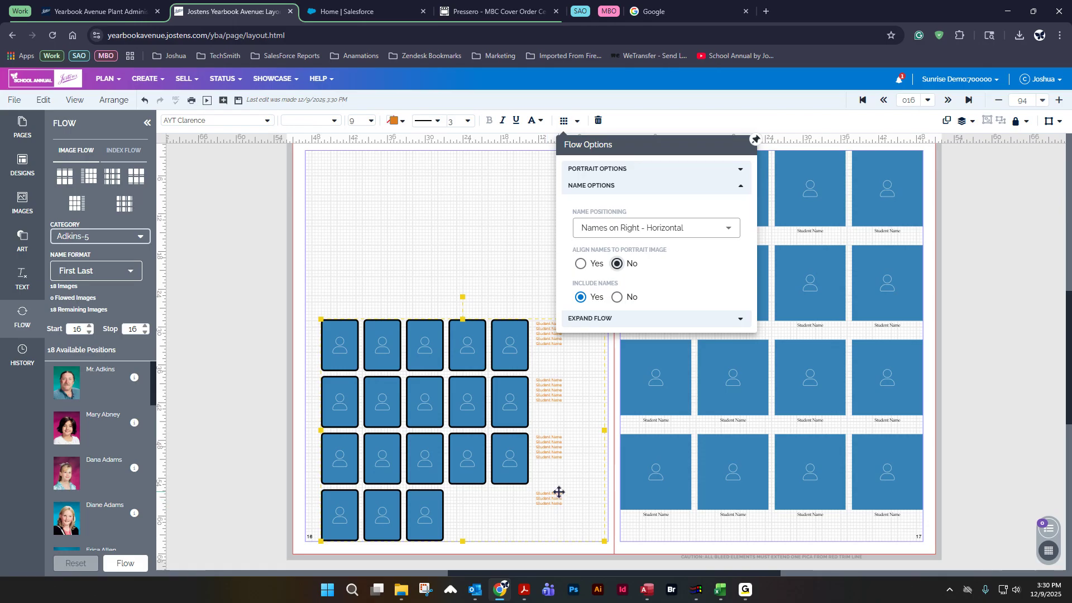
Step: Flow the images into the grid with changes saved, and reset the flow
left_click(565, 120)
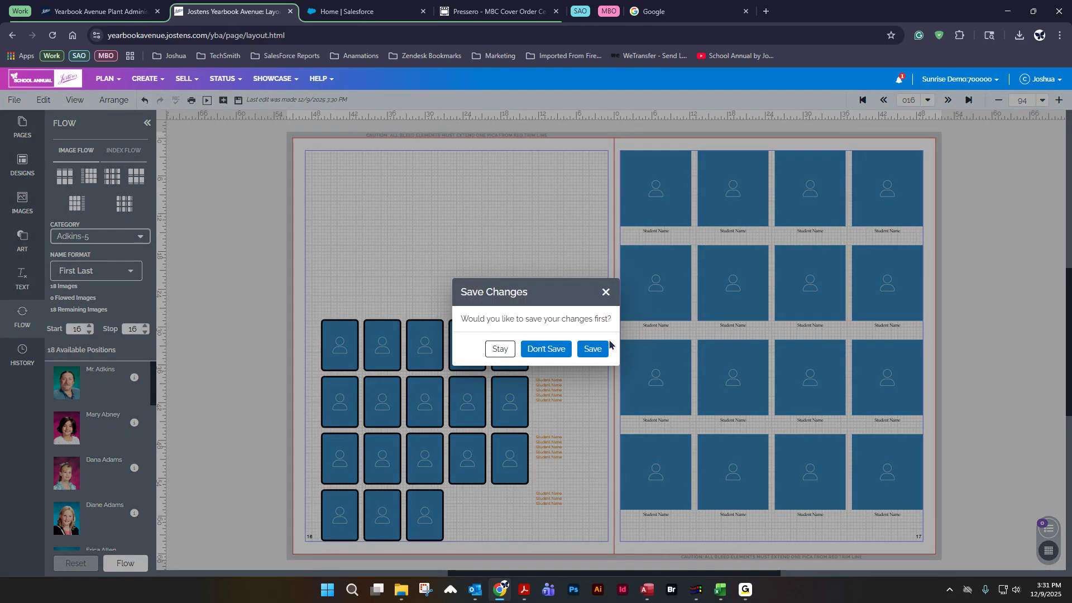
left_click(592, 348)
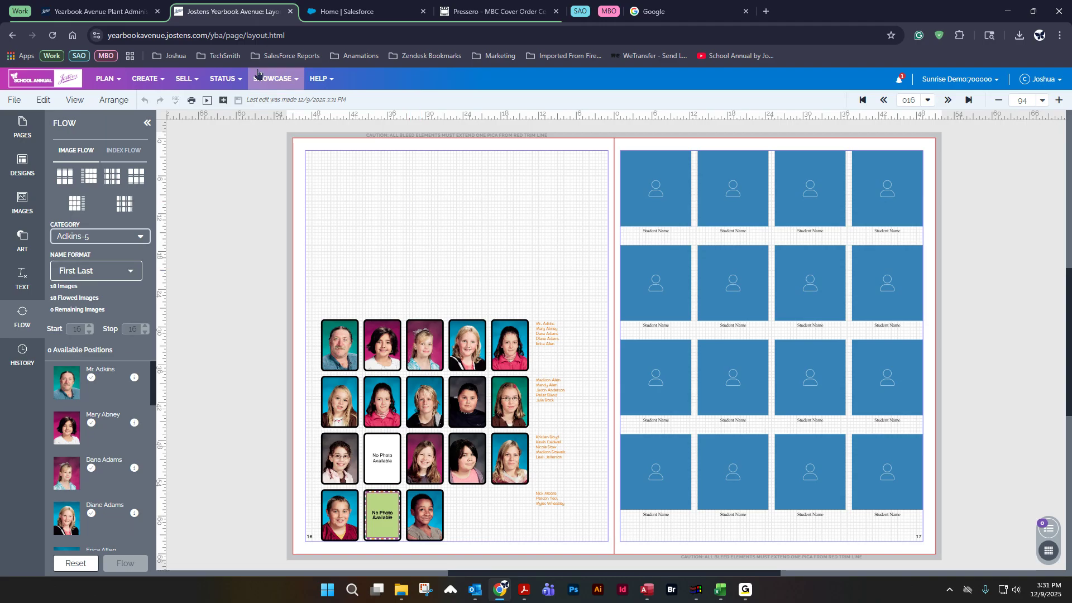
left_click(67, 563)
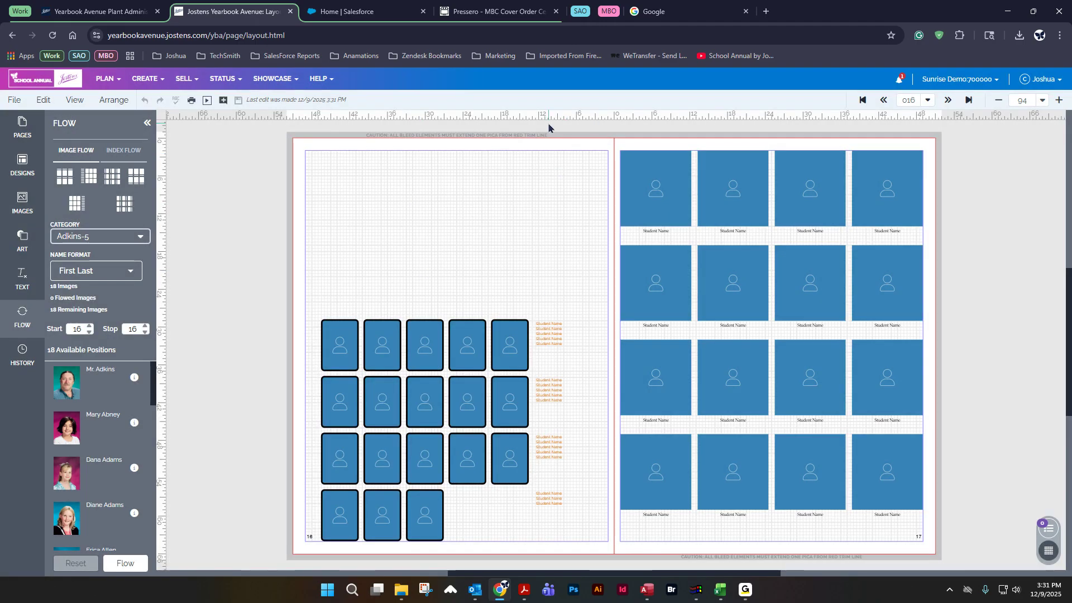
Step: Set the grid's name positioning to Names on Left - Horizontal and nudge the grid slightly left
left_click(475, 461)
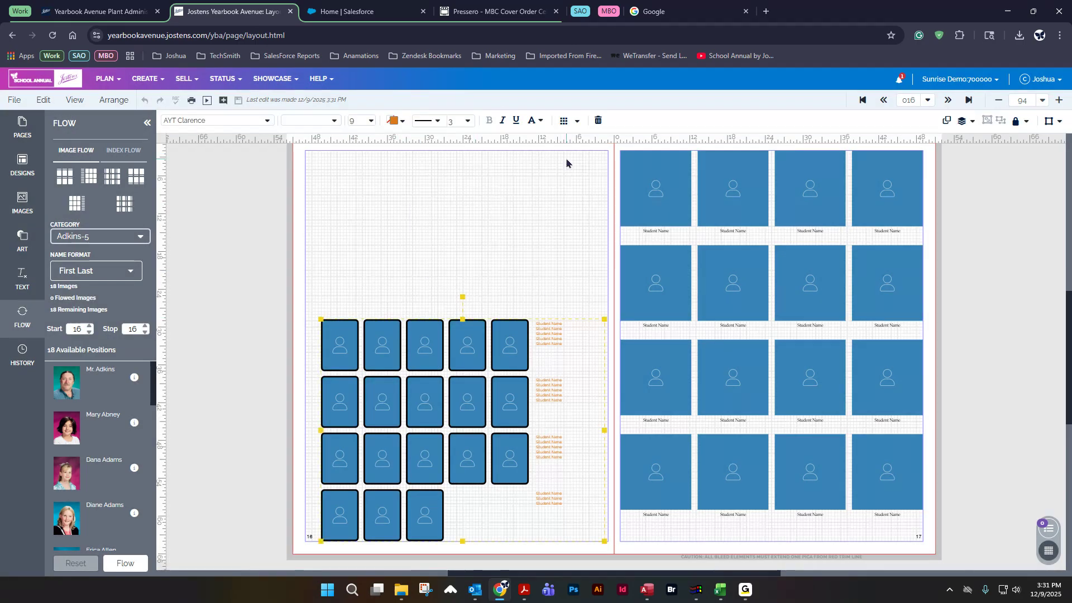
left_click(567, 121)
left_click(650, 415)
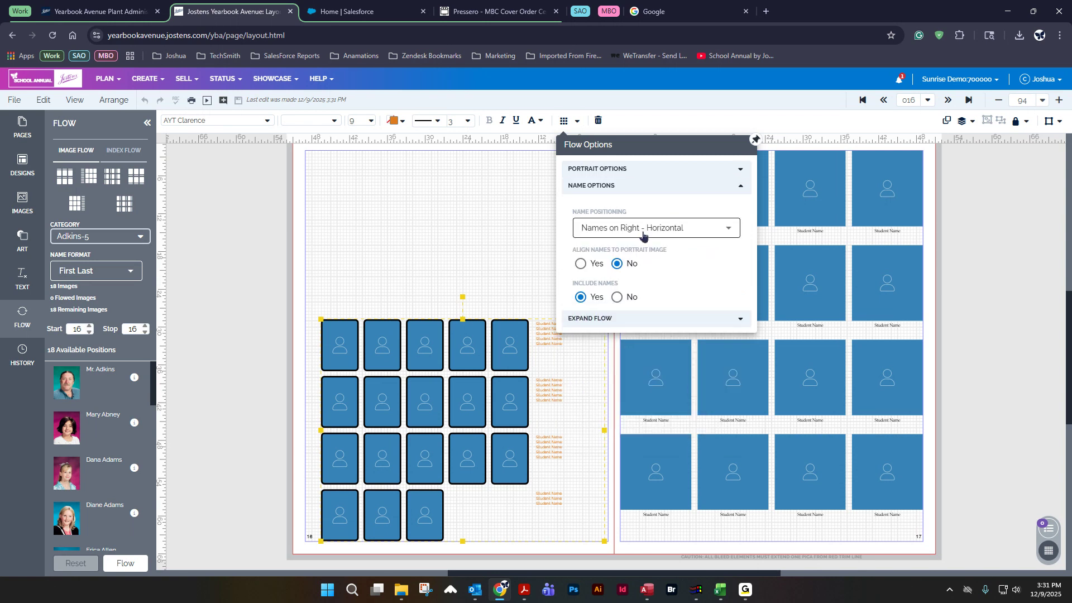
left_click(647, 229)
left_click(651, 287)
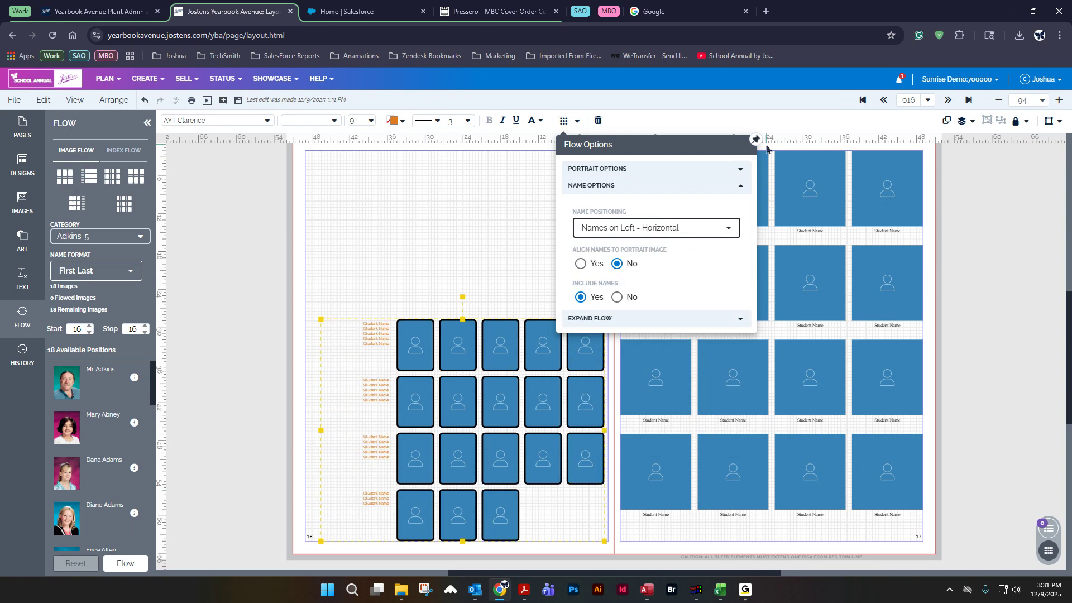
left_click(566, 121)
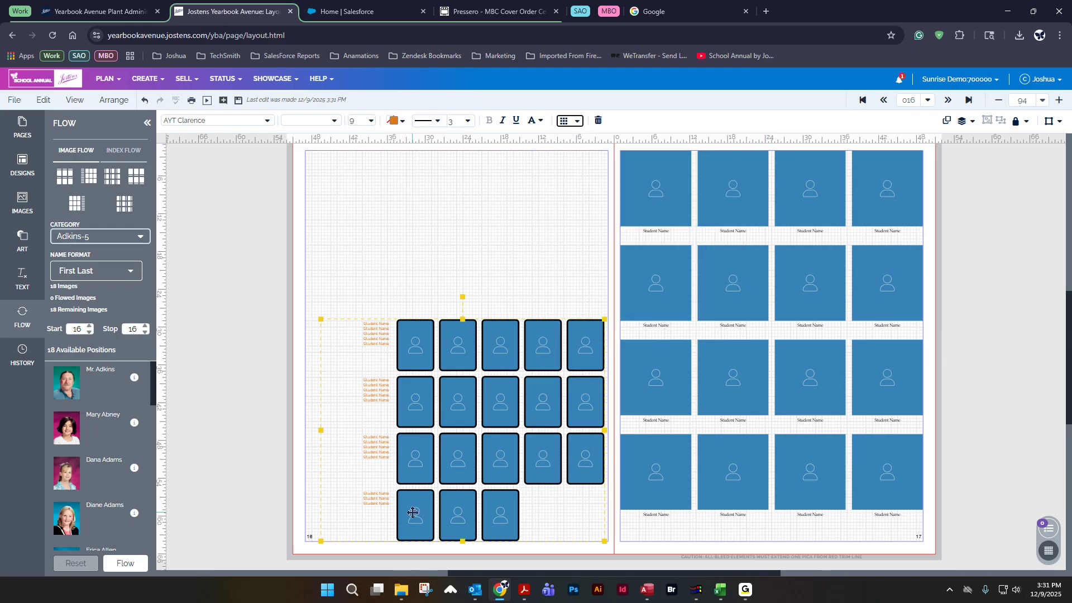
left_click_drag(411, 330, 406, 349)
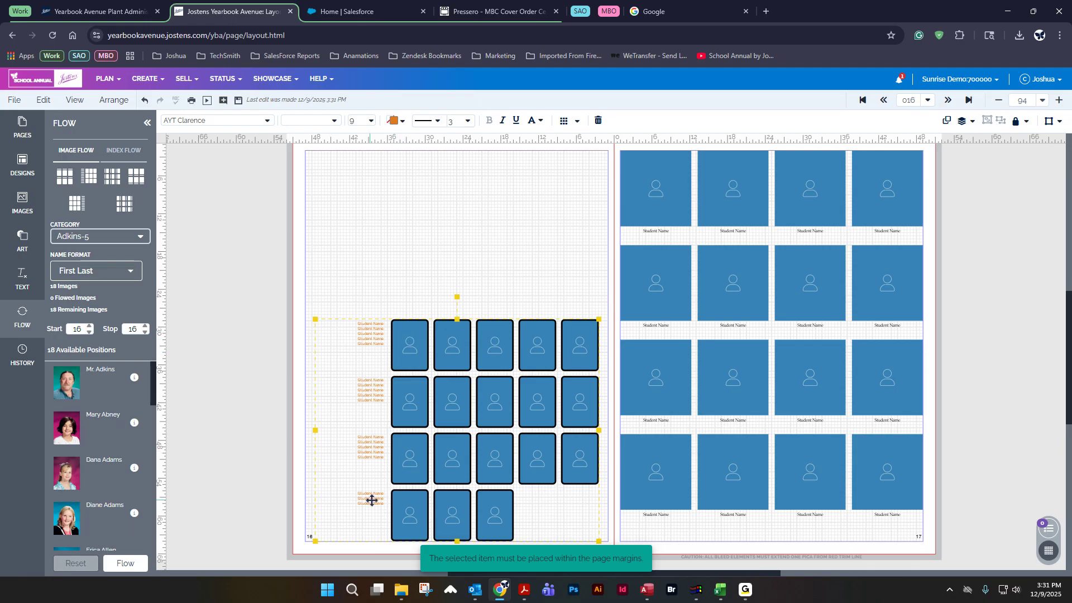
Step: Hide the first two portrait positions in the grid's bottom row
double_click(421, 509)
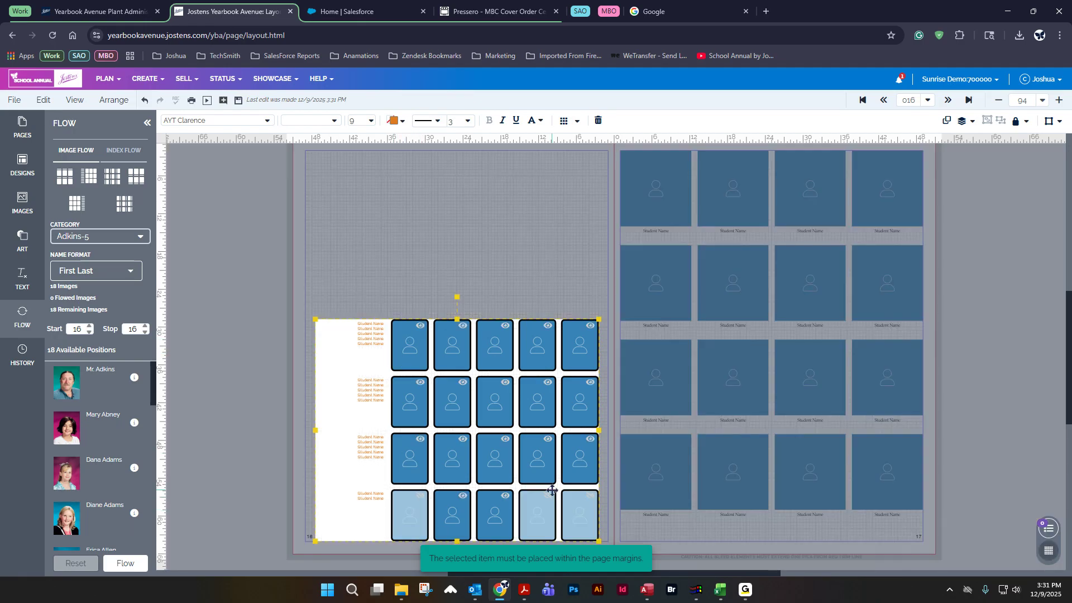
left_click(591, 497)
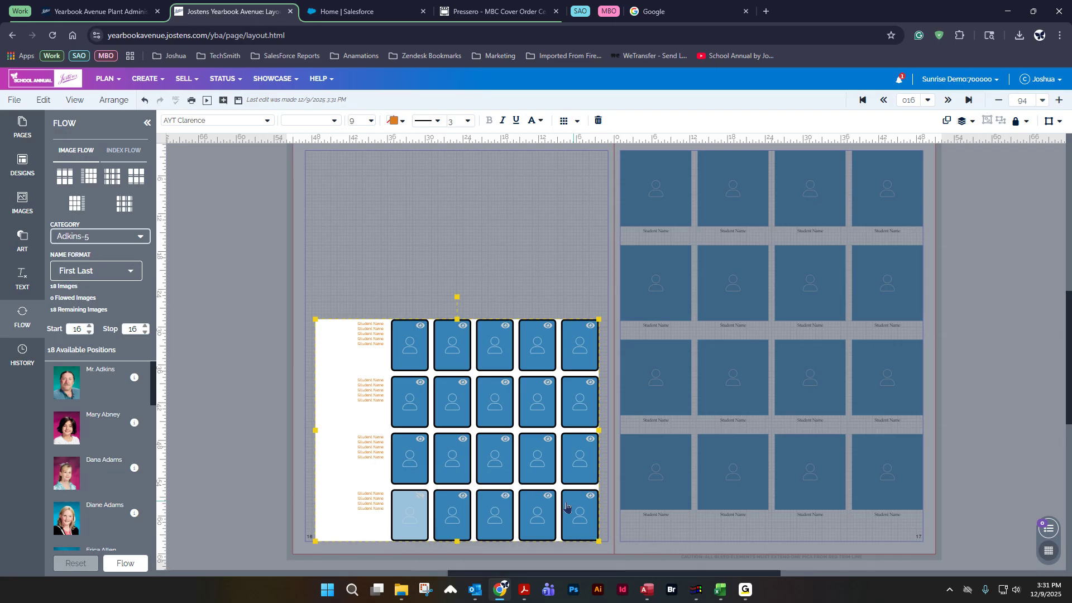
left_click(460, 497)
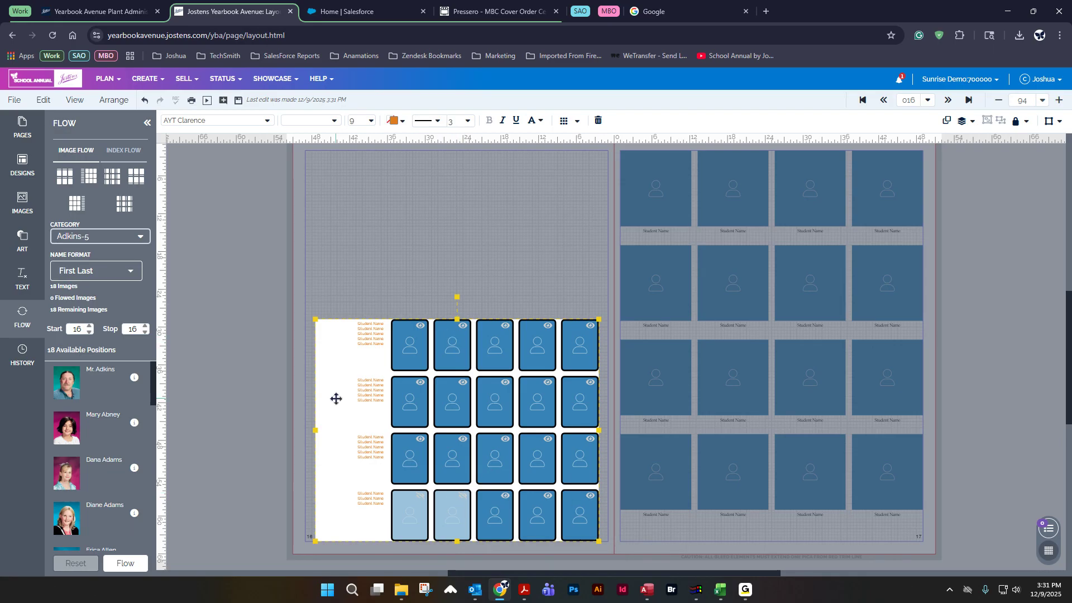
left_click(281, 375)
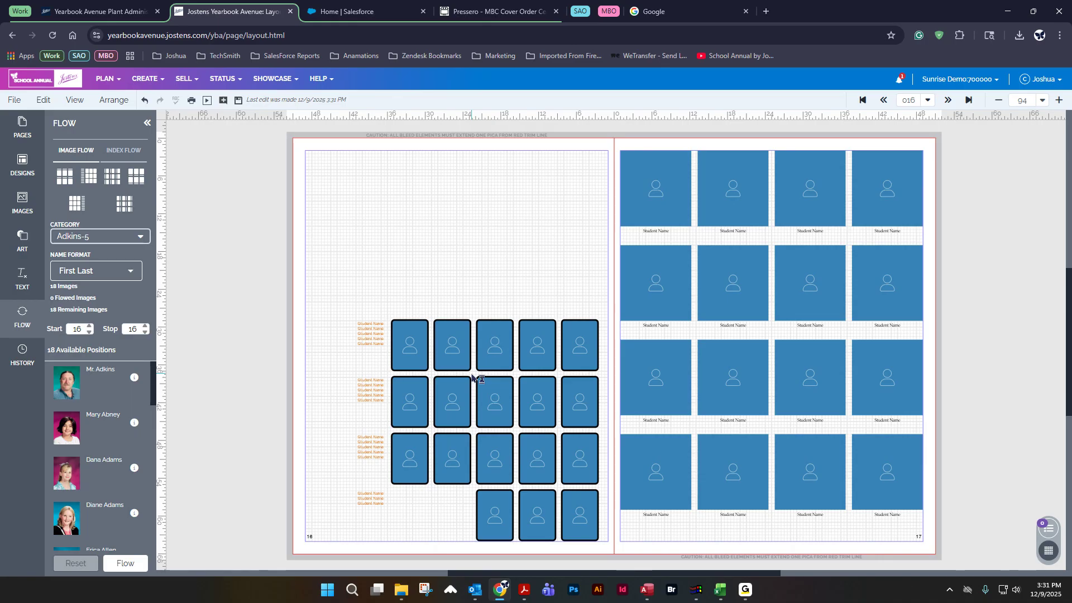
Step: Flow the images into the adjusted grid, save changes, and reset the flow
left_click(113, 564)
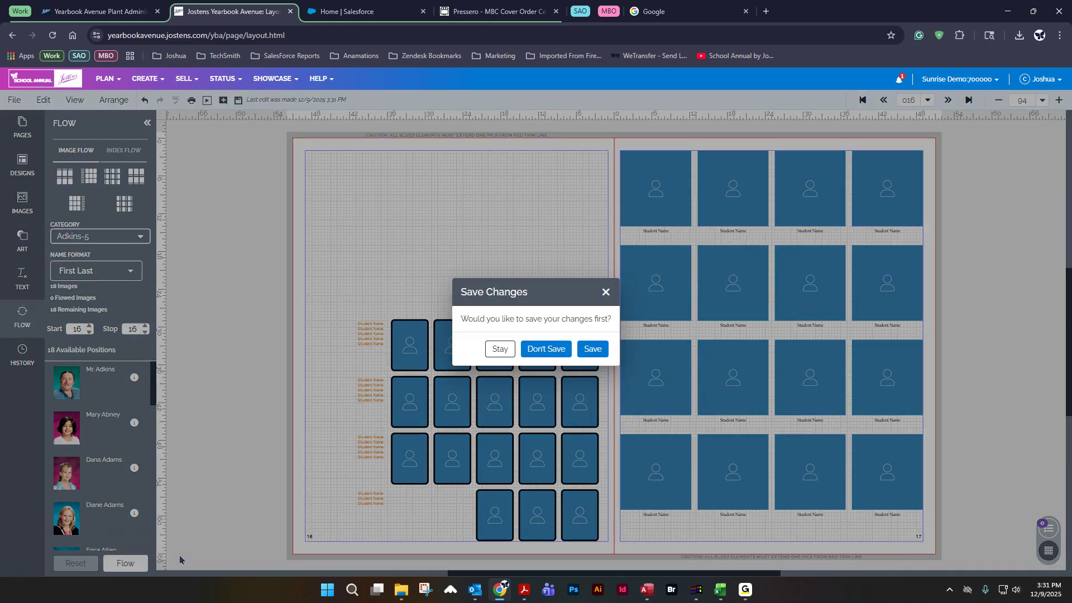
left_click(594, 350)
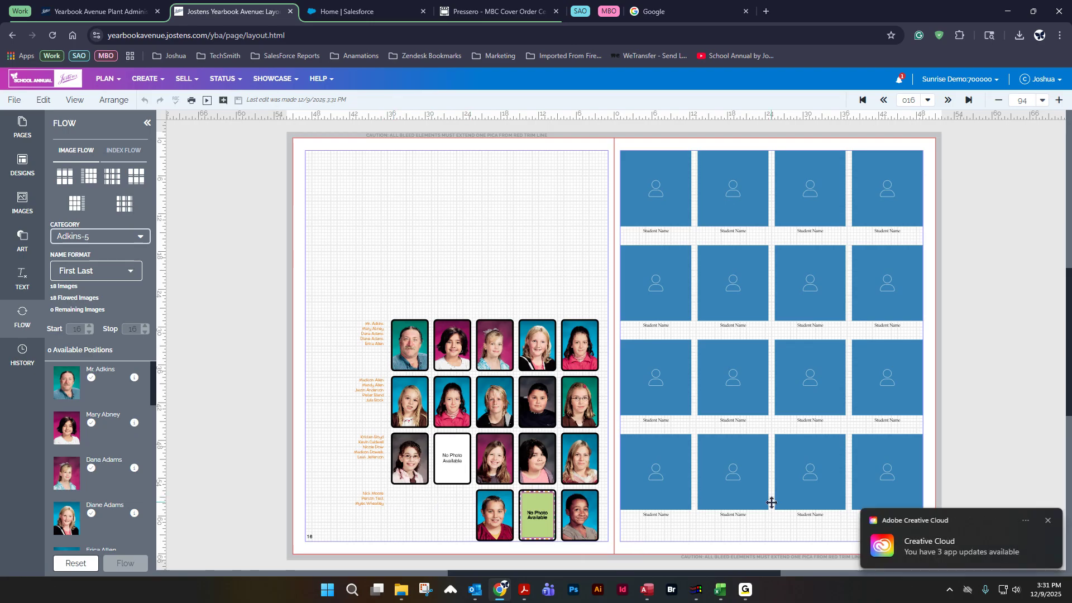
left_click(1048, 521)
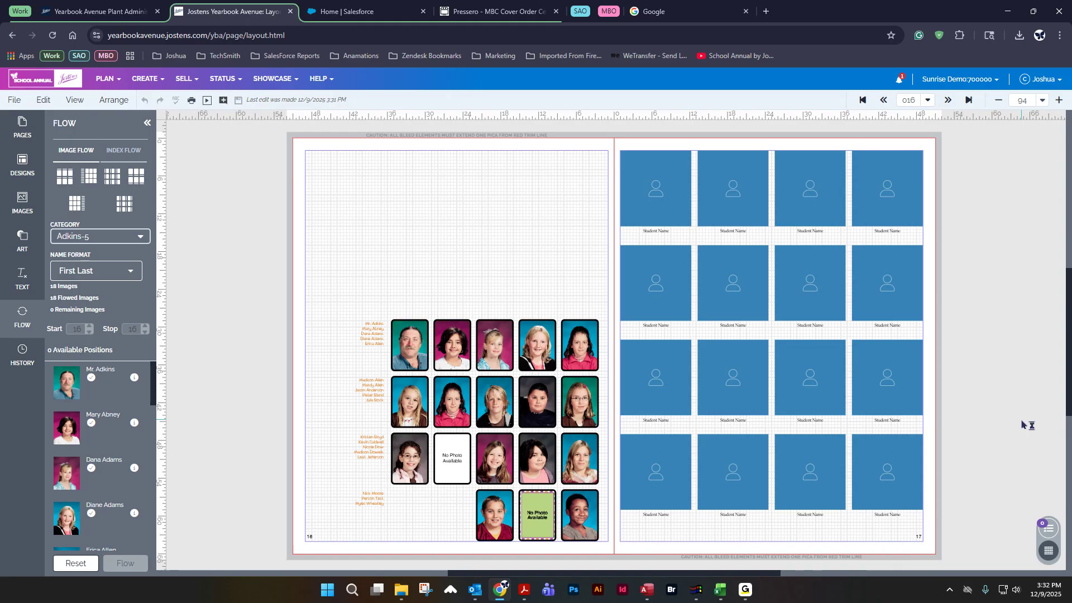
right_click(451, 310)
left_click(84, 565)
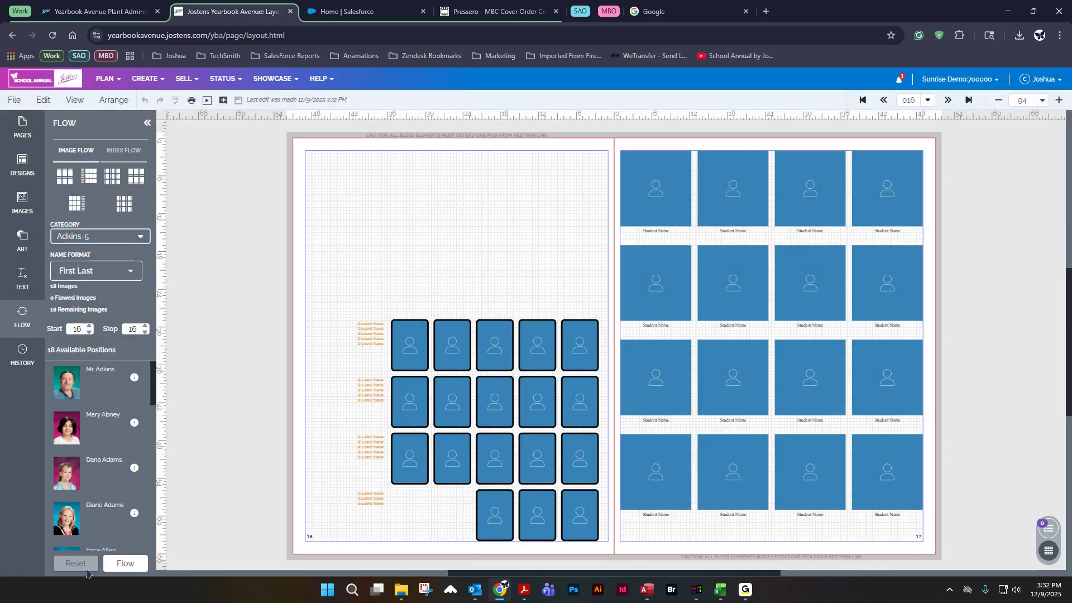
Step: Switch the page 17 grid to manual sizing with 7p9 by 10p0 portraits in 4 rows and 5 columns, and move it lower
left_click(656, 179)
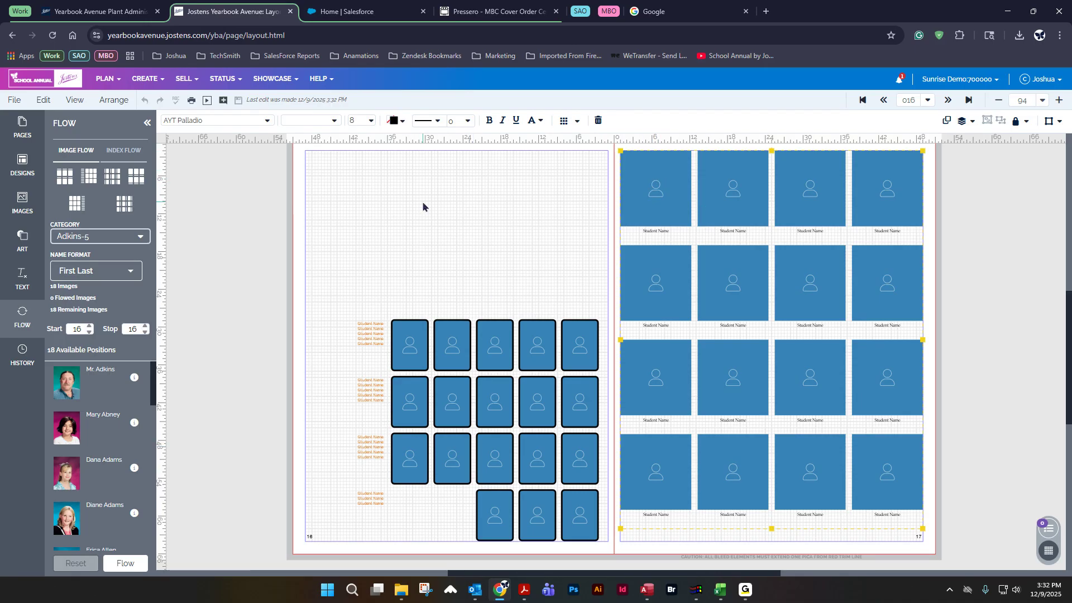
left_click(578, 121)
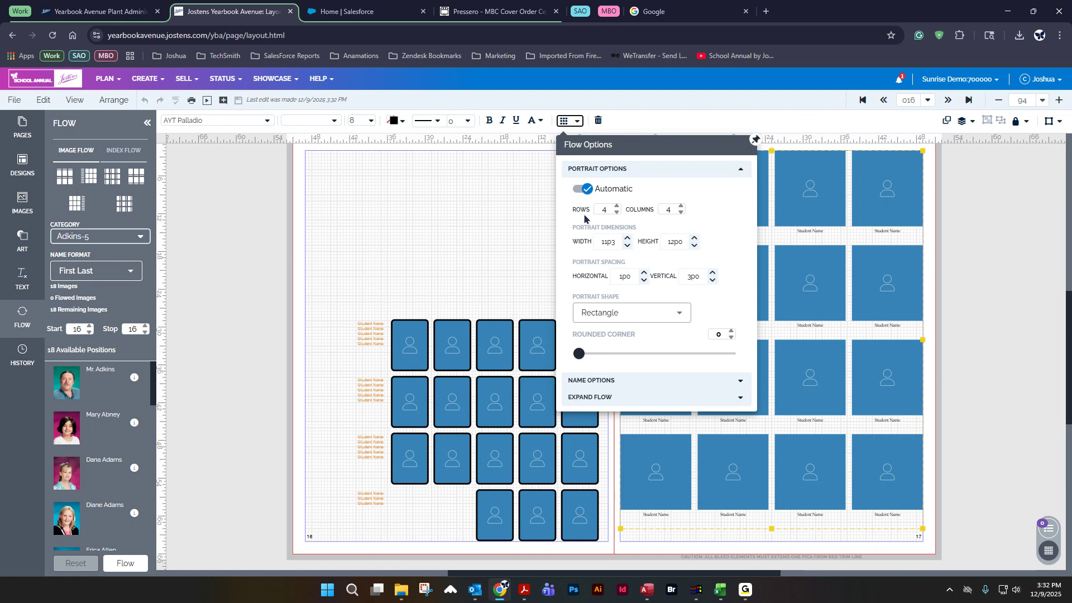
left_click(627, 245)
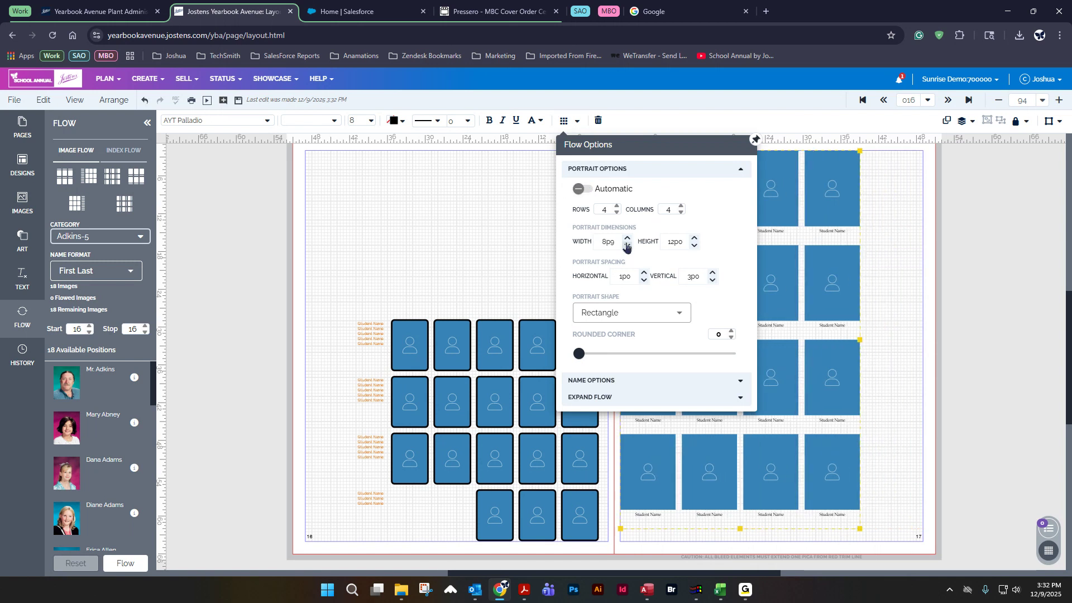
left_click(627, 246)
right_click(627, 247)
left_click(699, 209)
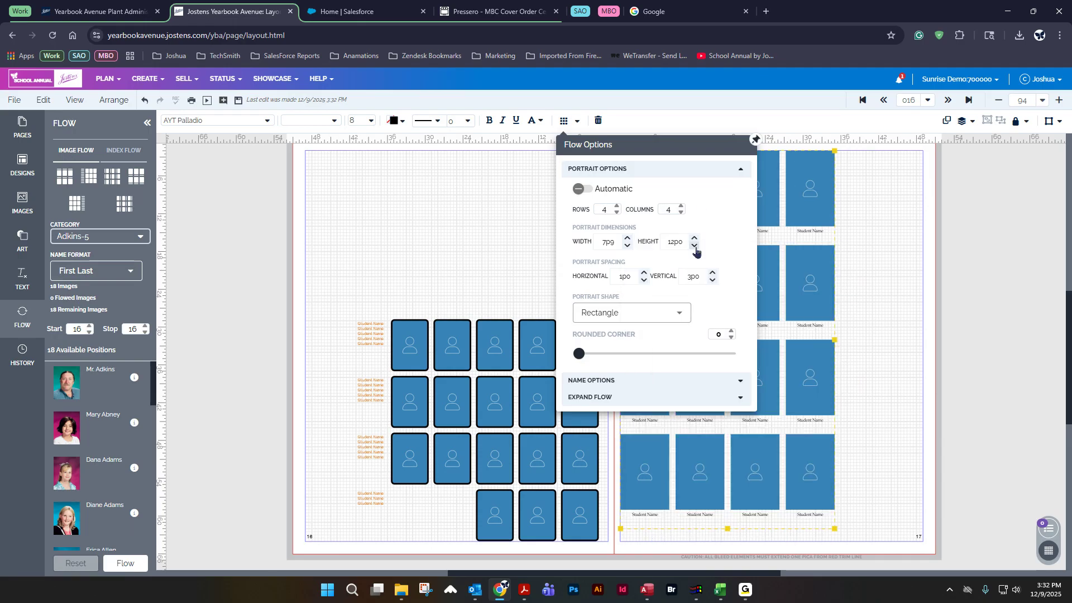
left_click(695, 246)
left_click(694, 246)
left_click(694, 238)
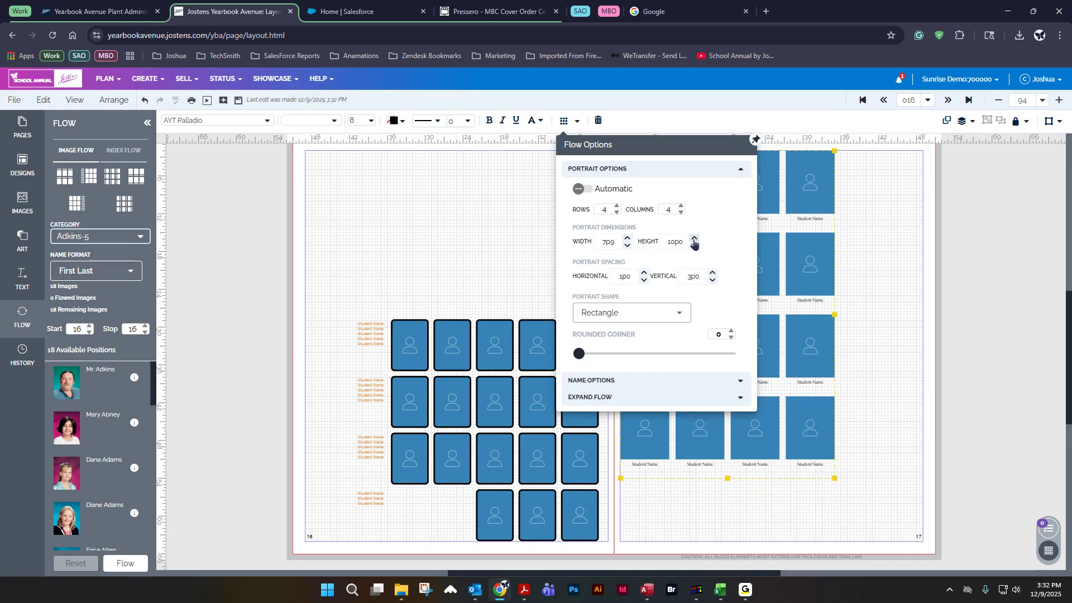
left_click(616, 208)
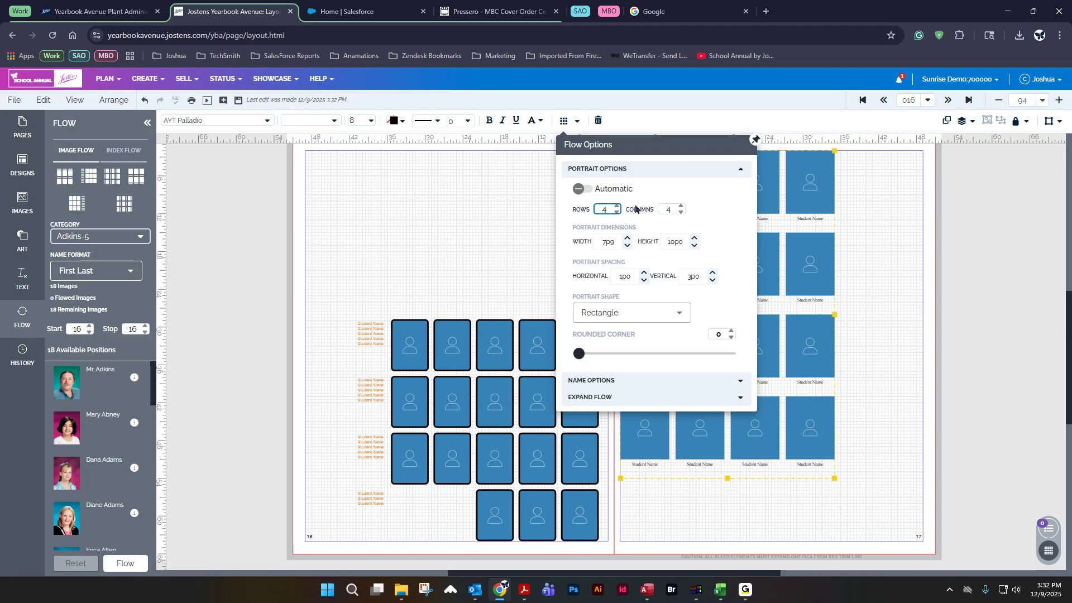
left_click(681, 206)
left_click_drag(848, 318, 862, 387)
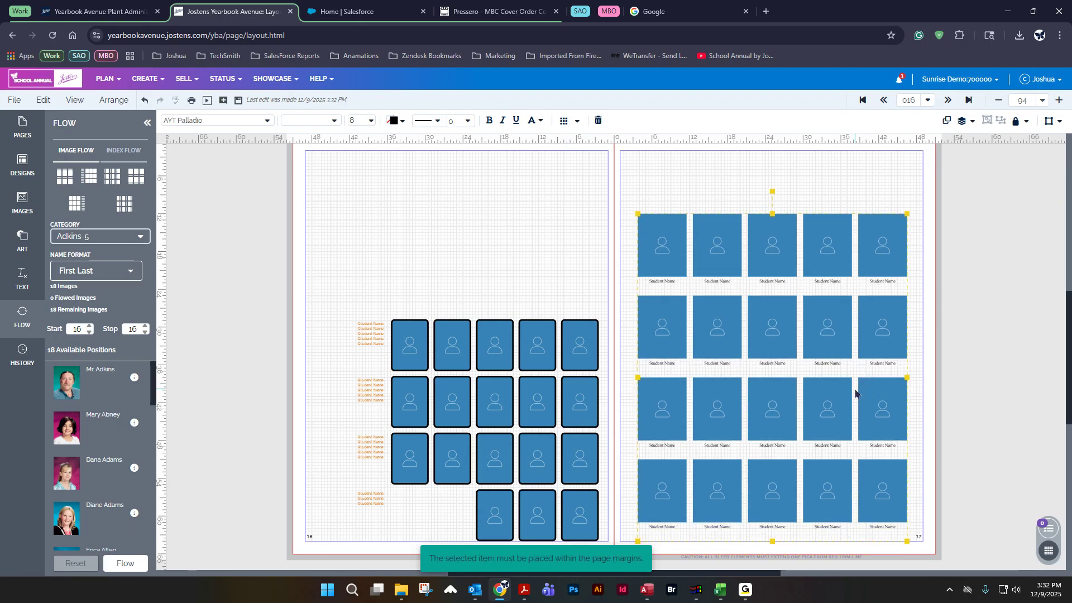
Step: Set the flow start and stop pages to 17, save, and flow the images into the page 17 grid
left_click(90, 325)
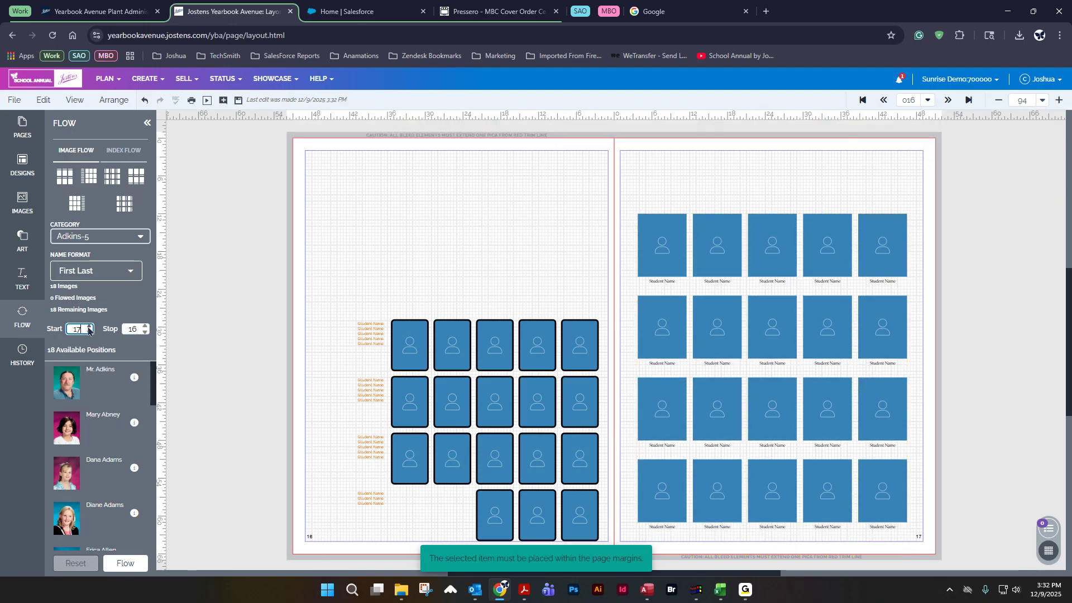
left_click(145, 325)
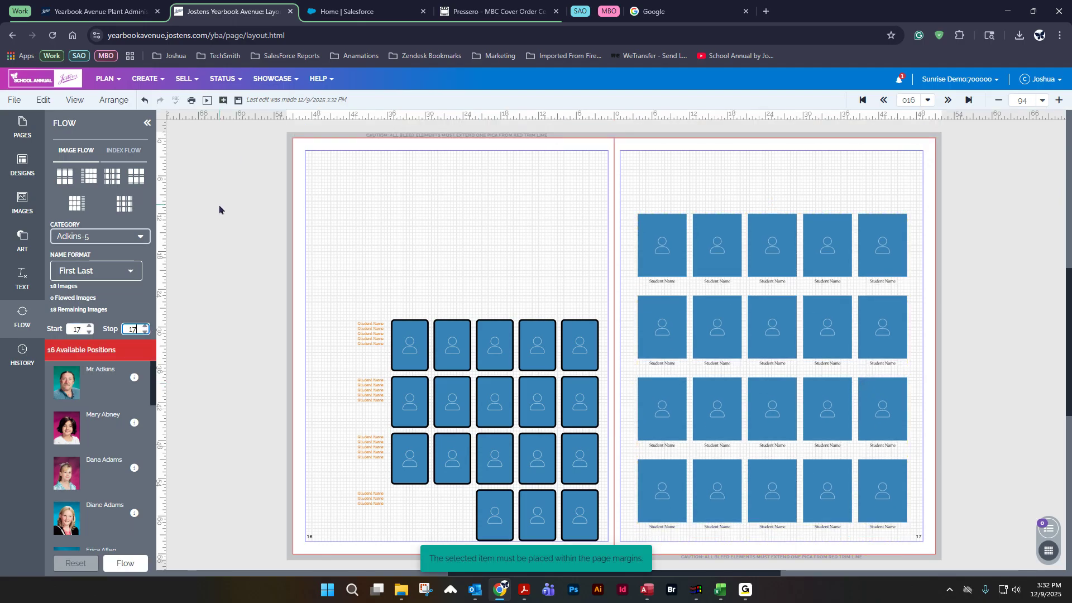
left_click(237, 102)
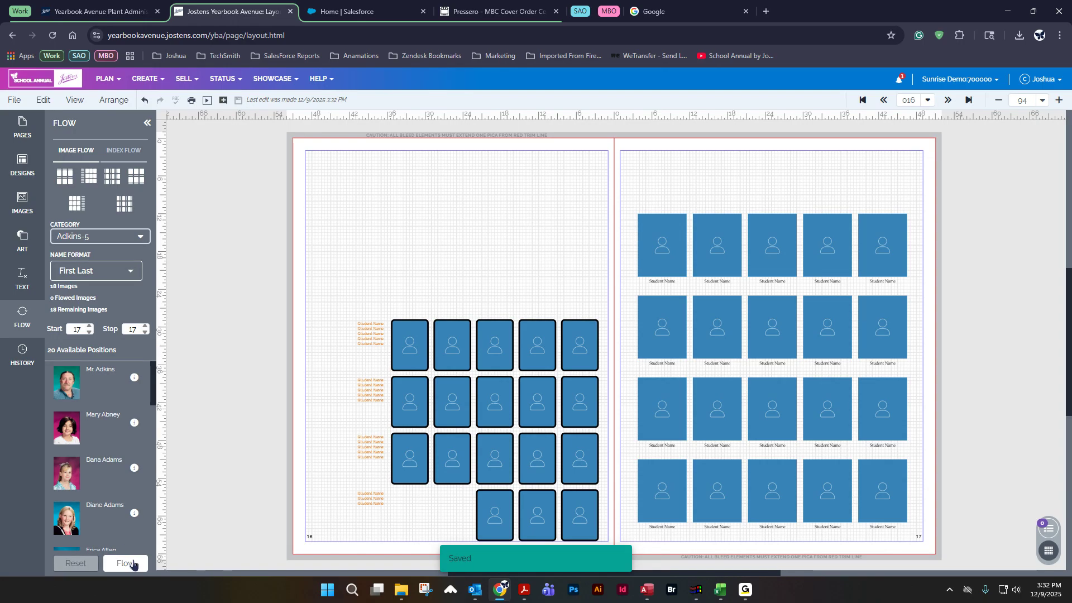
left_click(133, 565)
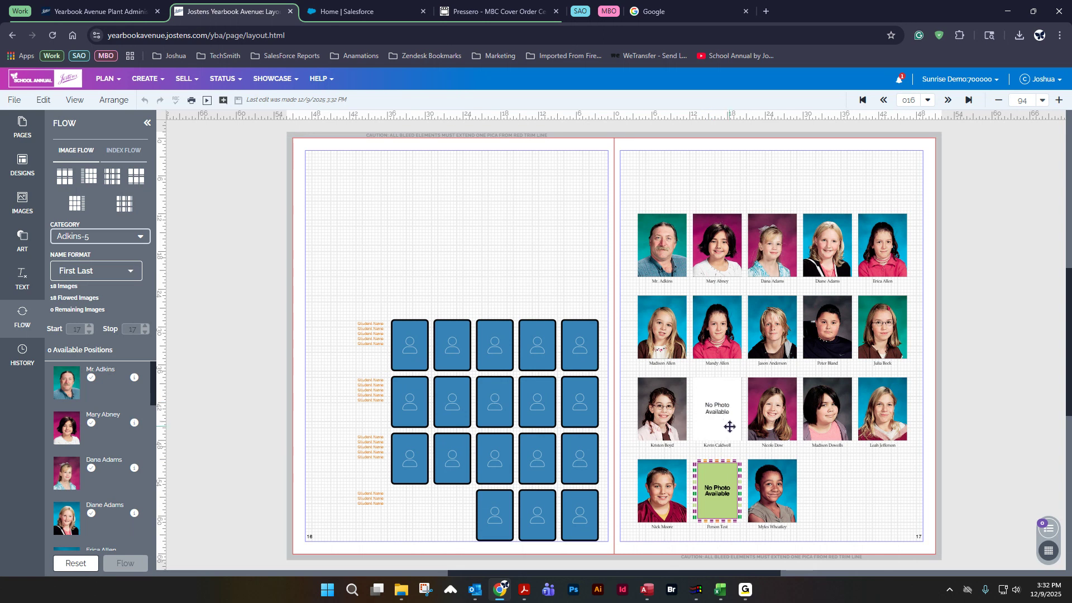
Step: Zoom in to inspect the flowed portraits and No Photo Available placeholders on page 17
scroll(730, 427, "up", 2)
scroll(731, 427, "up", 11)
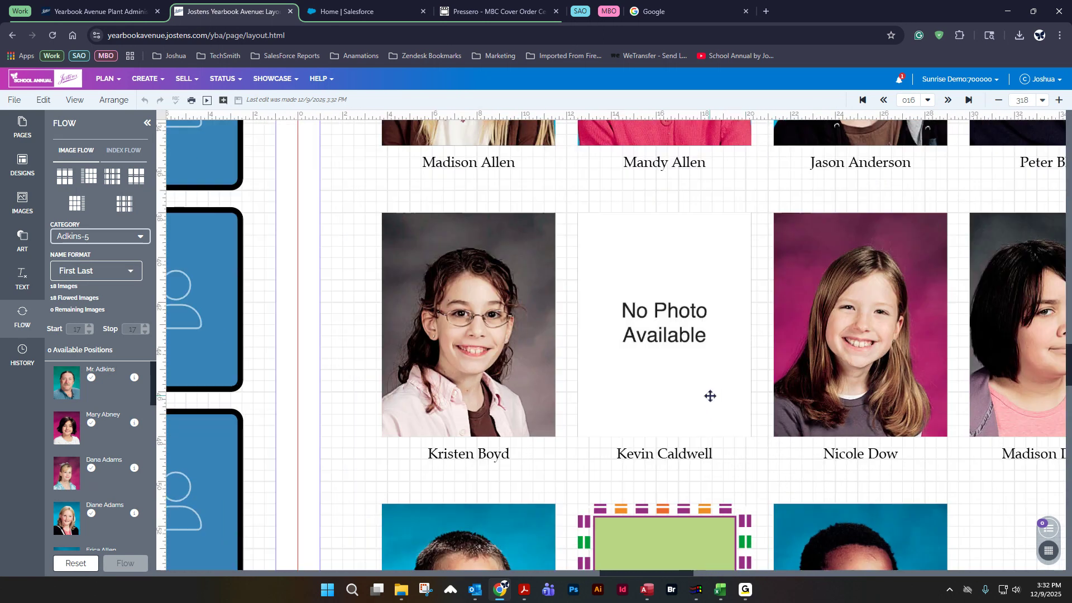
left_click(668, 334)
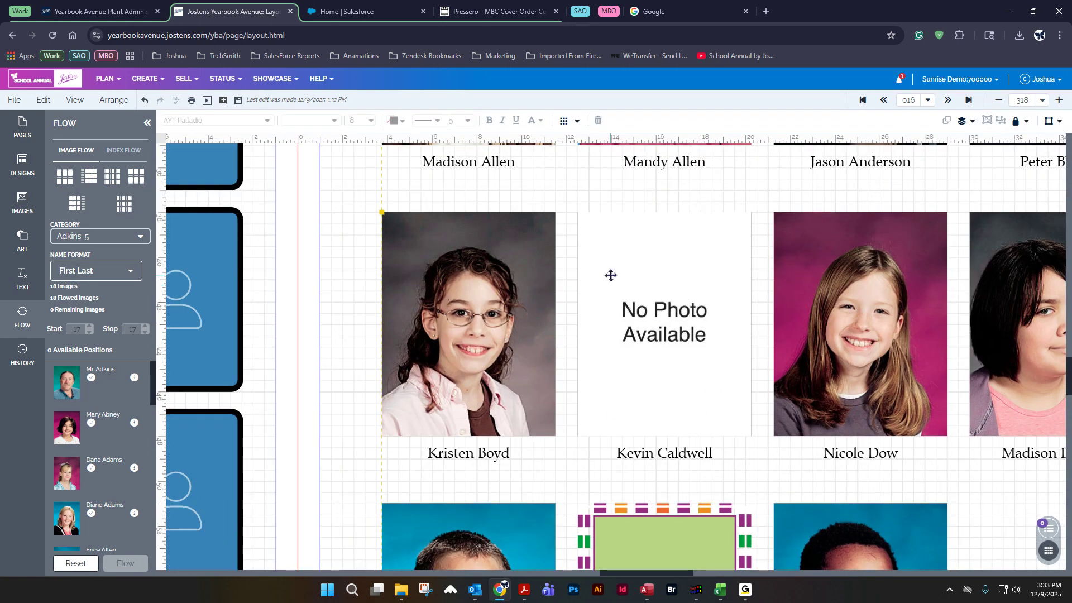
scroll(740, 314, "down", 5)
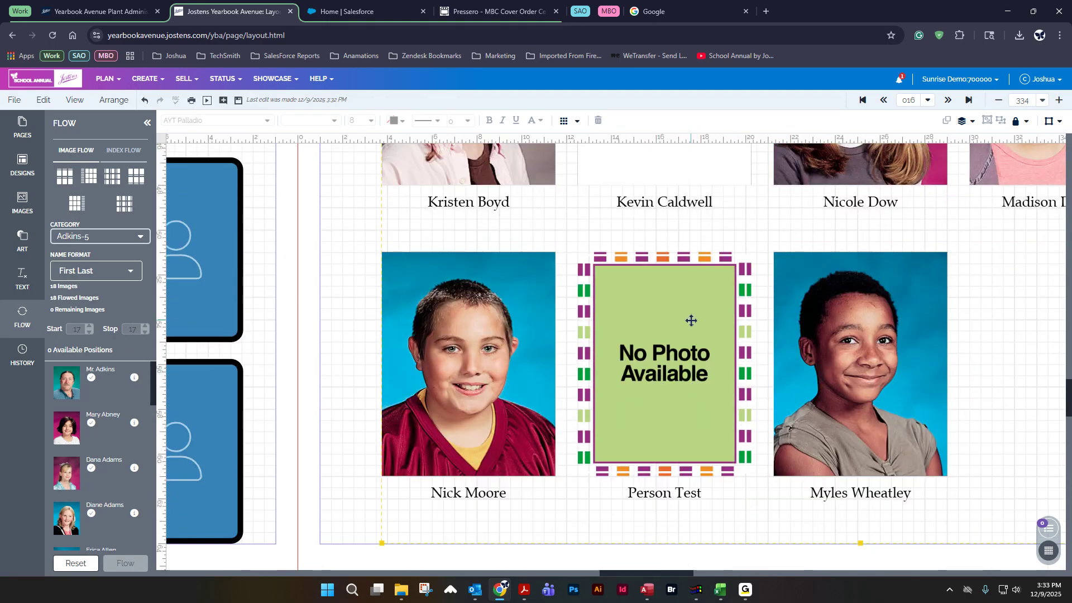
scroll(693, 394, "up", 6)
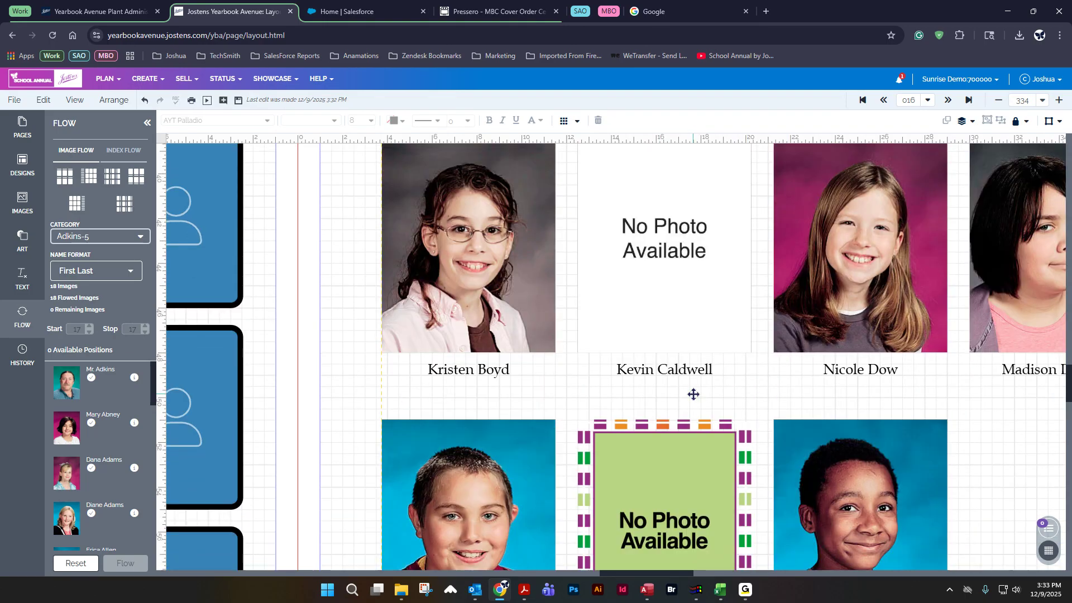
scroll(610, 407, "down", 5)
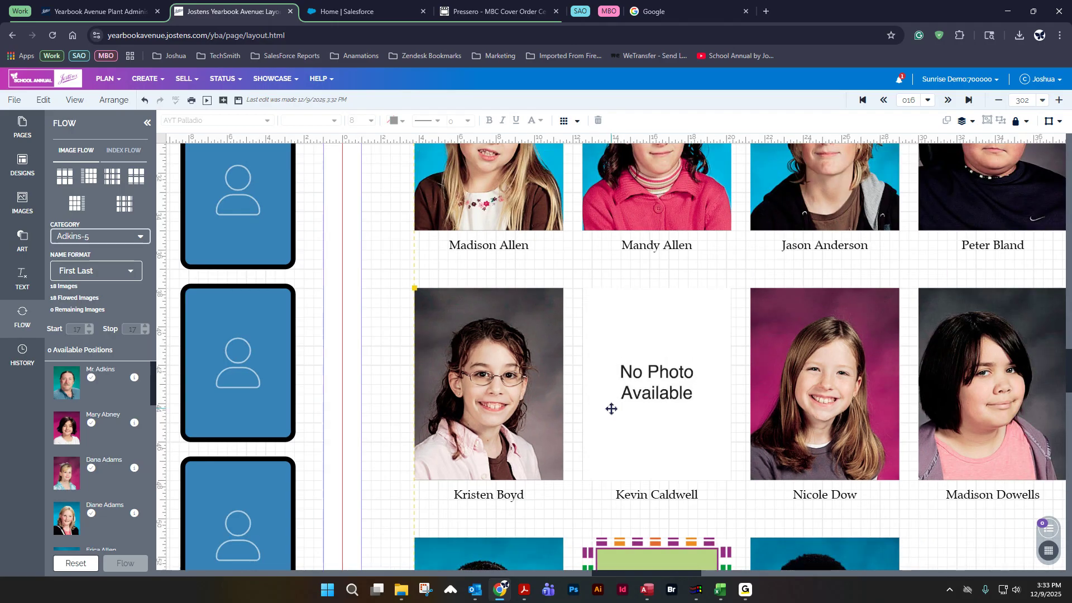
scroll(436, 413, "down", 3)
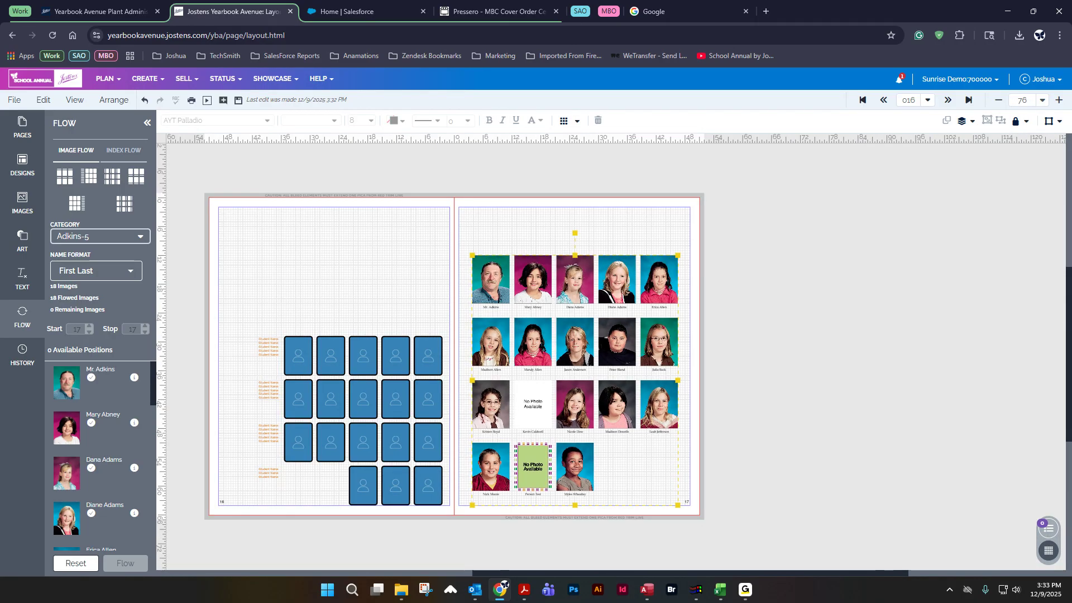
left_click_drag(807, 575, 760, 574)
scroll(603, 363, "up", 2)
scroll(595, 369, "down", 2)
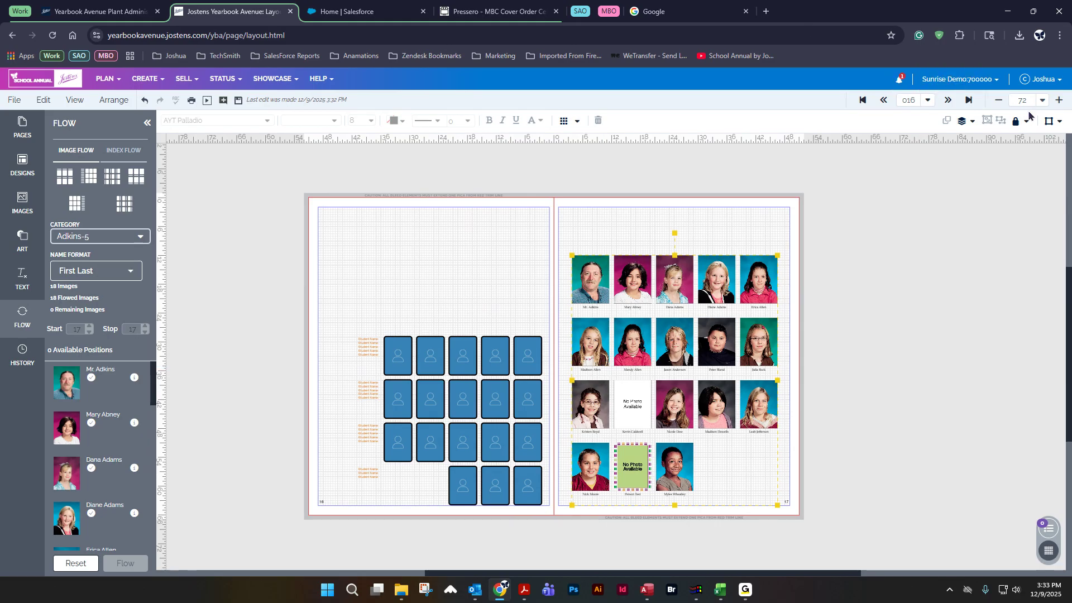
left_click(1041, 101)
left_click(989, 123)
Step: Try increasing the page 16 grid's rows to 5 in the flow options
left_click(546, 420)
left_click(565, 121)
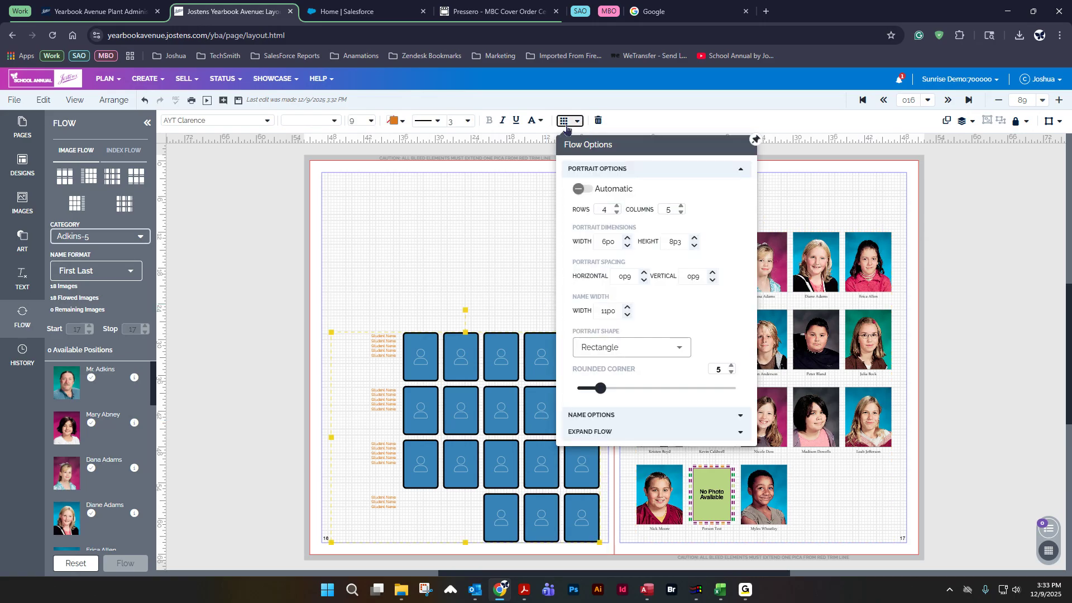
left_click(680, 207)
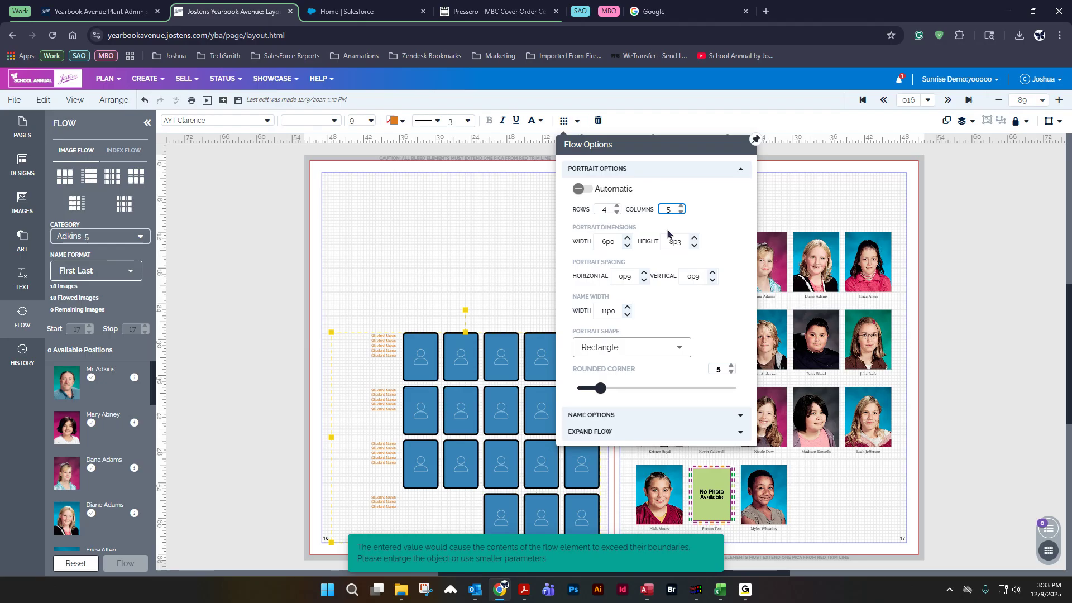
left_click(681, 207)
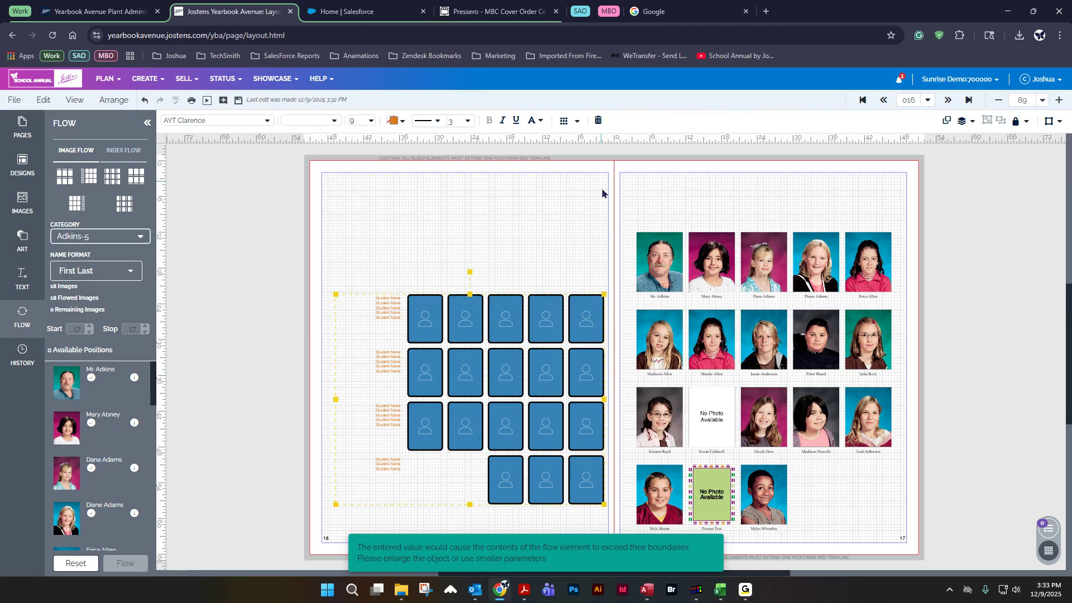
left_click(567, 121)
left_click(617, 206)
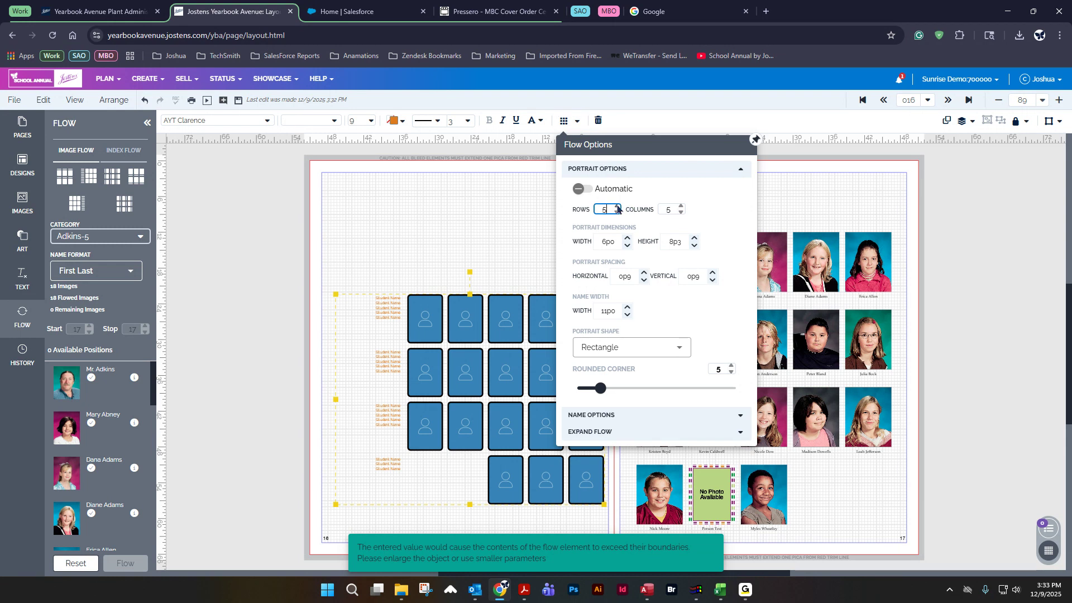
left_click(230, 434)
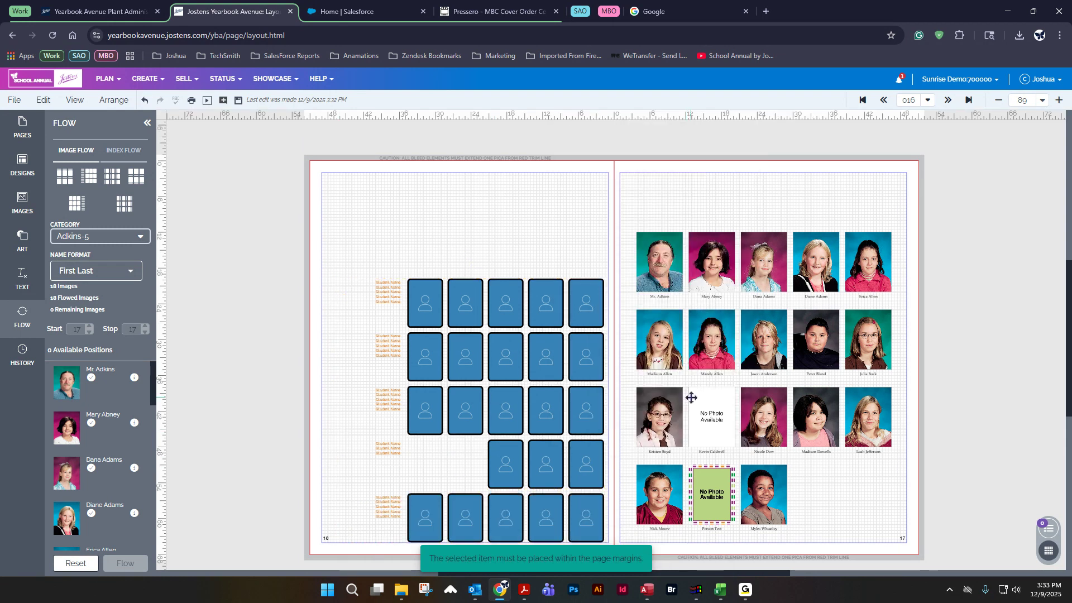
Step: Reset the page 17 flow, set start and stop pages to 16, and flow the images into the page 16 grid
left_click(76, 562)
left_click(89, 332)
left_click(145, 332)
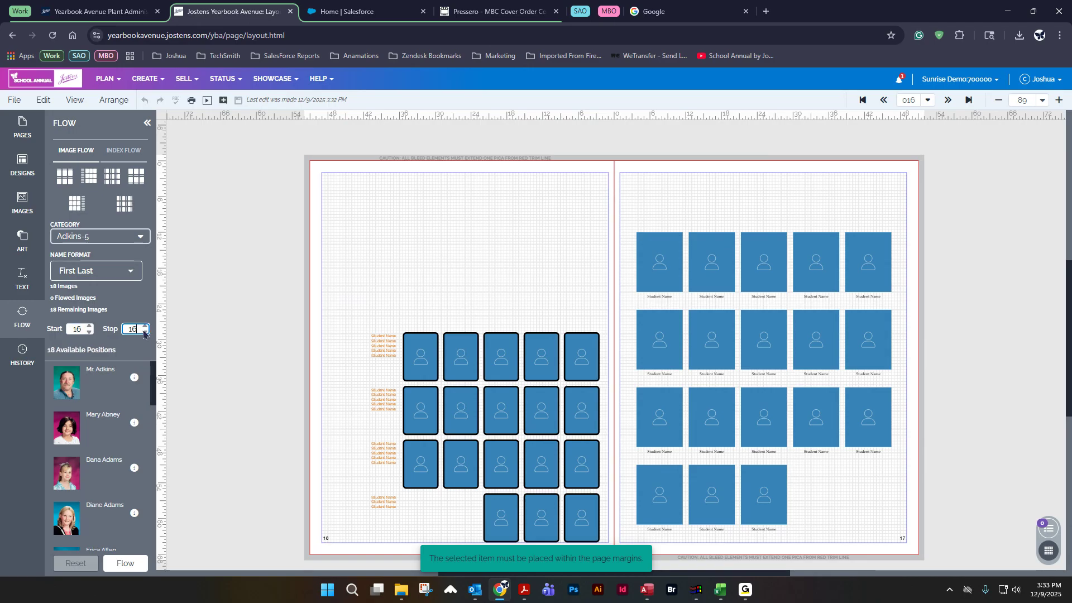
left_click(127, 564)
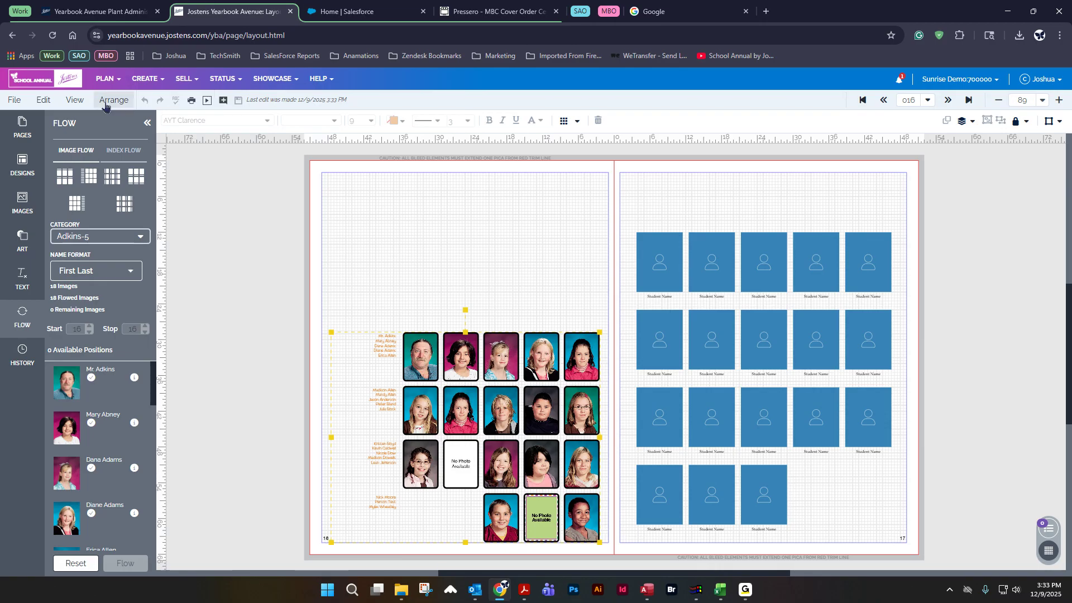
Step: Reset the page 16 flow and set the page 16 grid to 5 rows
left_click(75, 570)
left_click(477, 355)
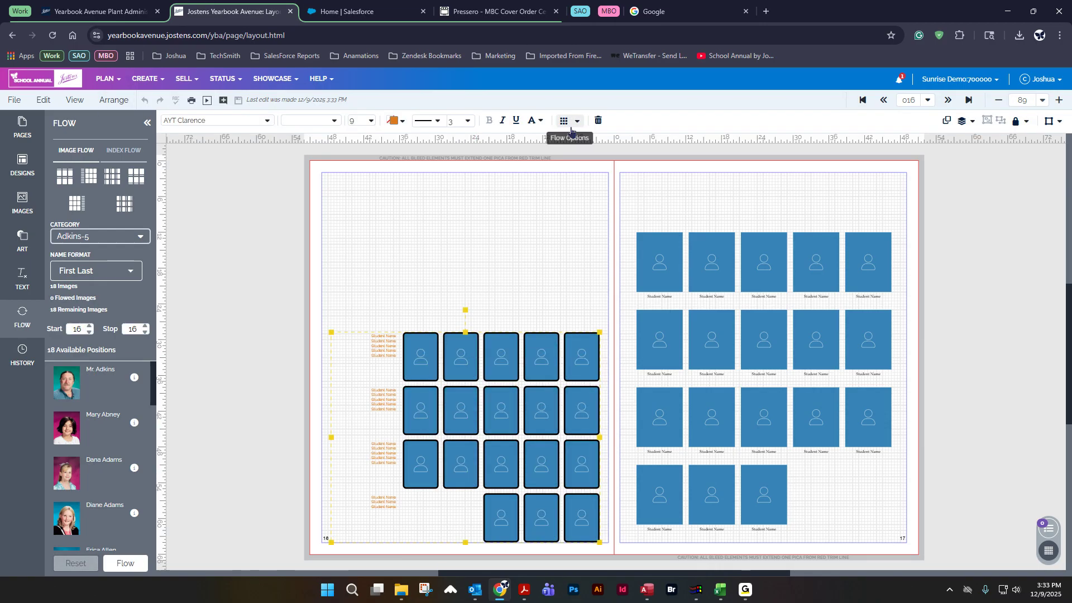
left_click(565, 120)
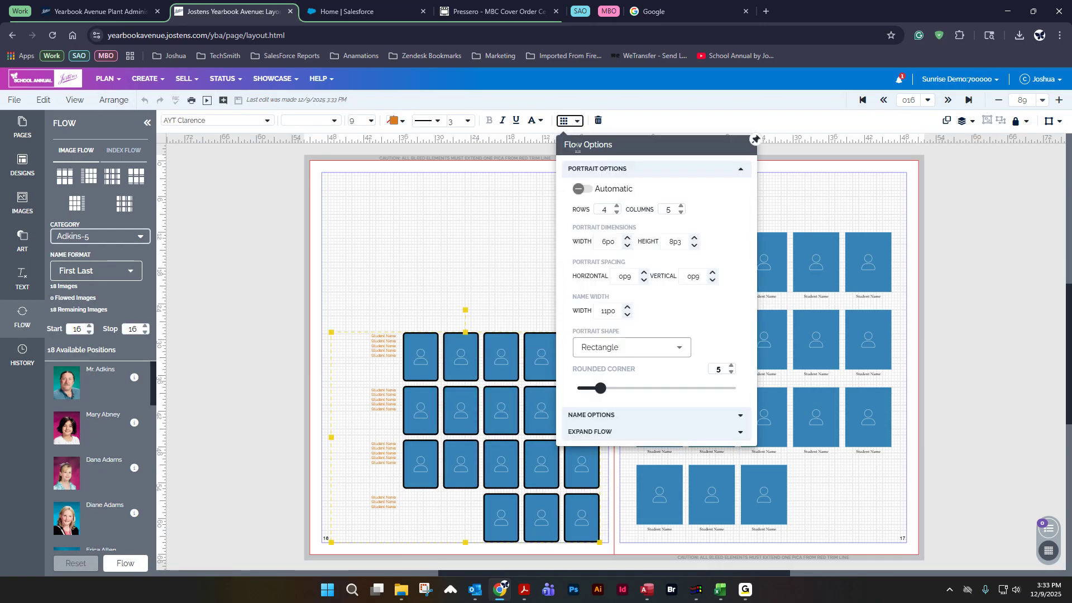
left_click(617, 206)
left_click(293, 381)
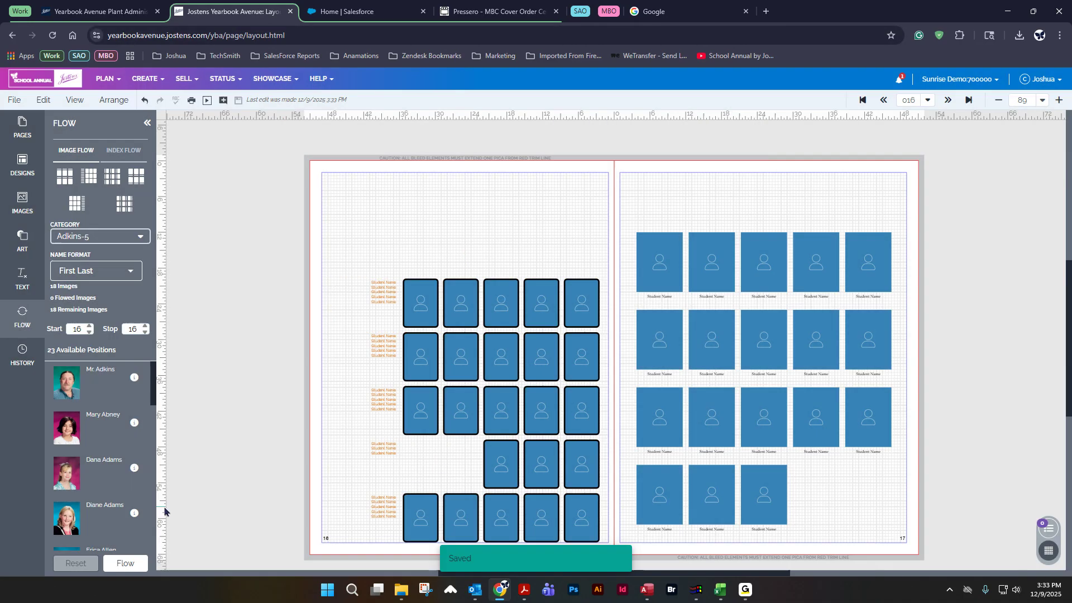
Step: Flow the images into the five-row page 16 grid and reset the flow
left_click(125, 563)
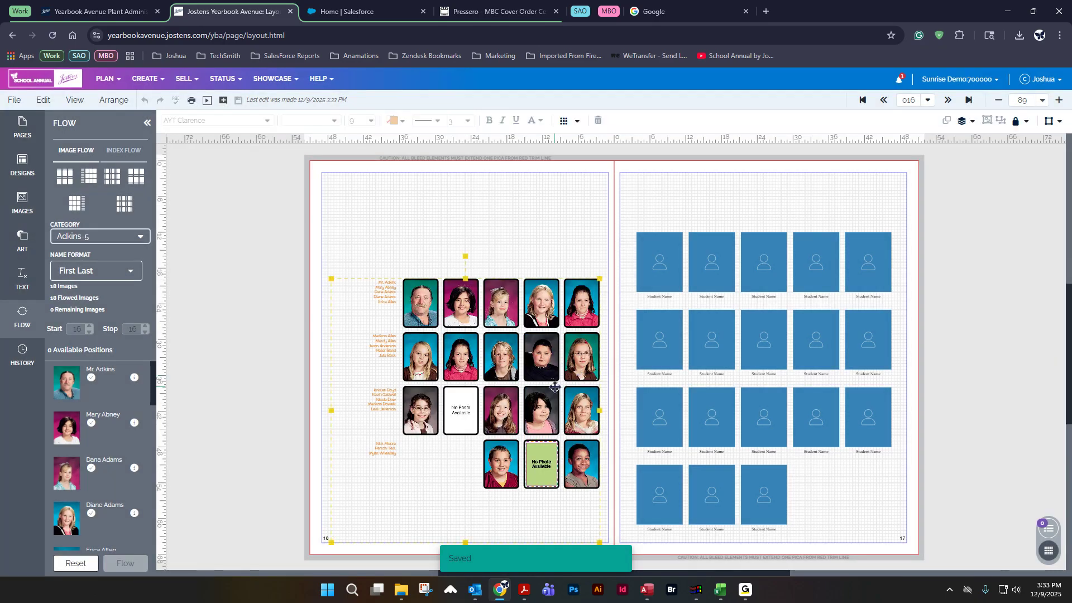
left_click_drag(555, 390, 553, 390)
left_click_drag(560, 447, 530, 472)
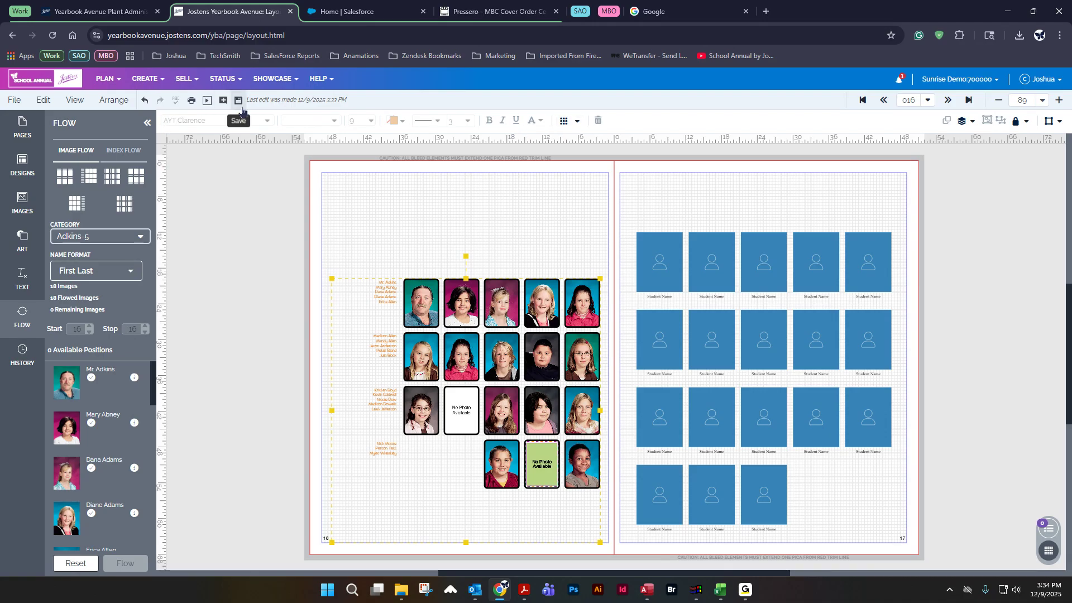
left_click(72, 564)
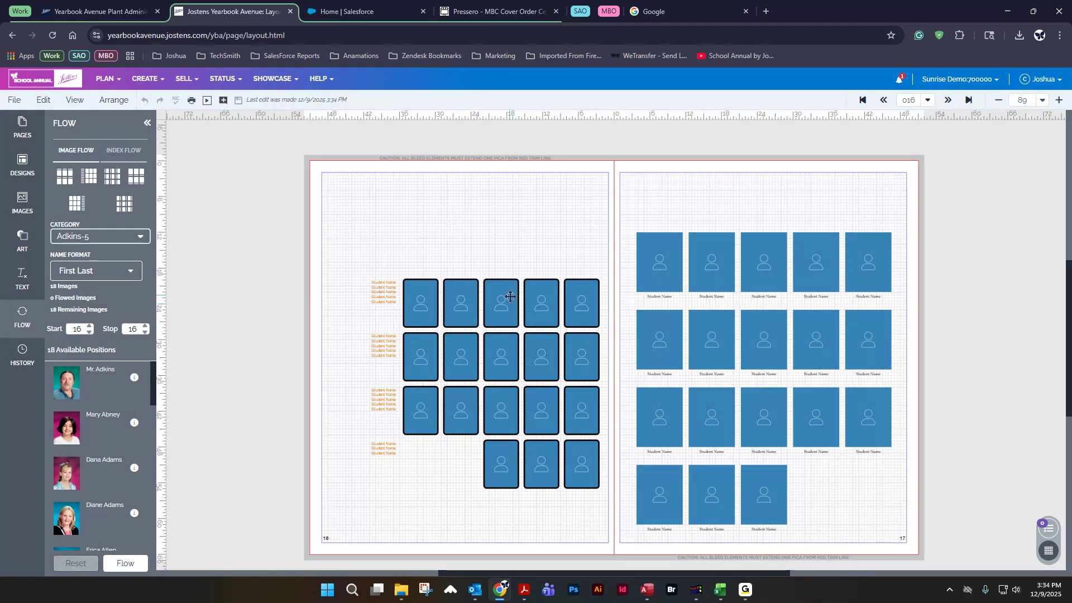
Step: Set the page 16 grid back to 4 rows, save, and move the grid down to the bottom margin
left_click(509, 296)
left_click(565, 121)
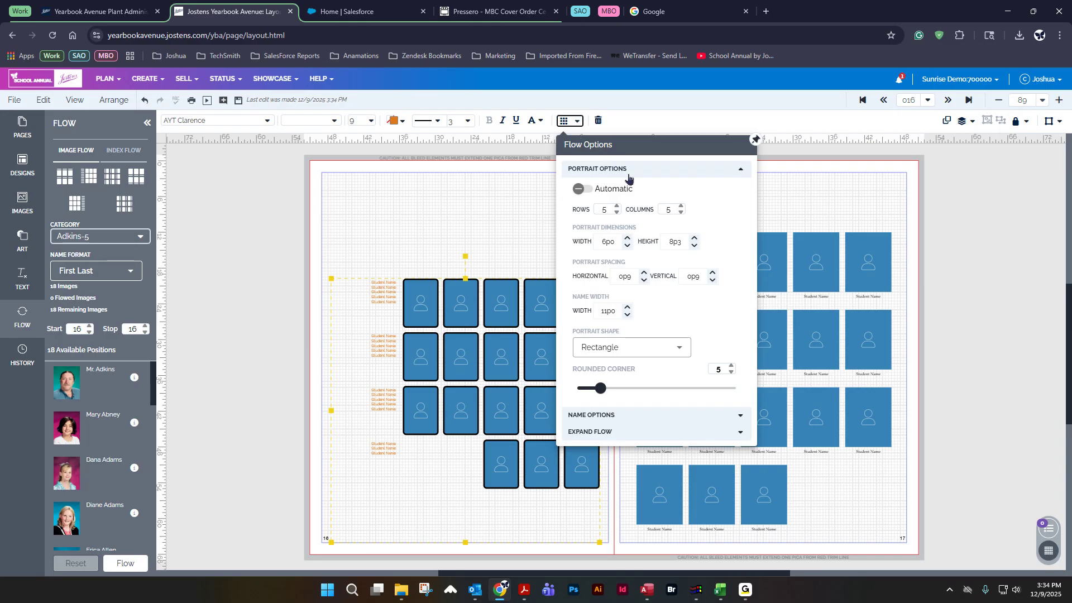
left_click(617, 214)
left_click(617, 214)
left_click(617, 206)
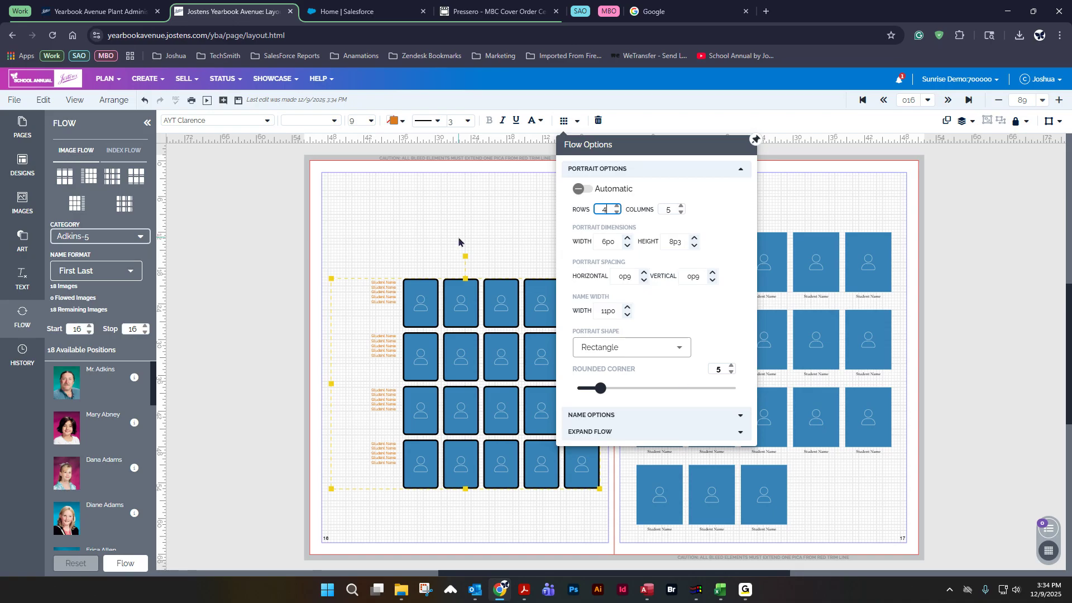
left_click(458, 242)
left_click(238, 101)
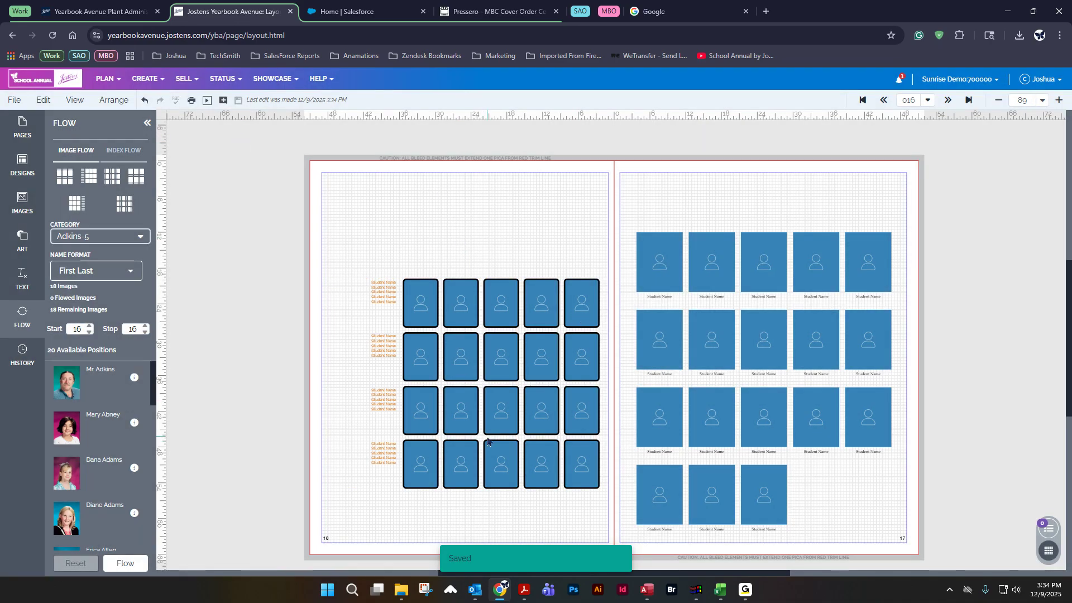
left_click_drag(518, 416, 515, 519)
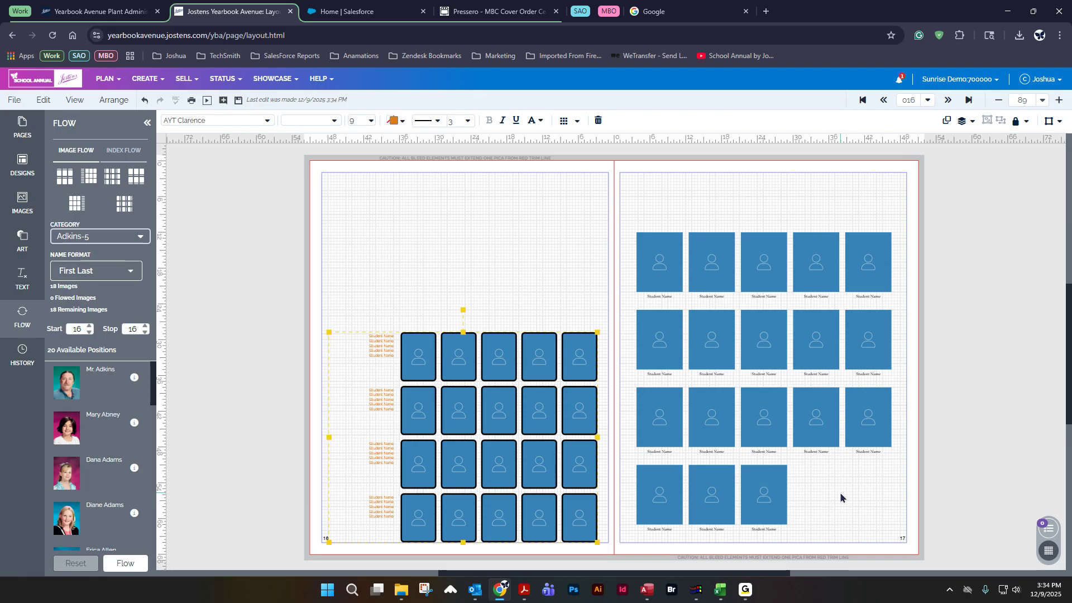
Step: In the page 17 grid, restore the hidden bottom-row positions and hide the middle positions of the third and fourth rows
double_click(765, 487)
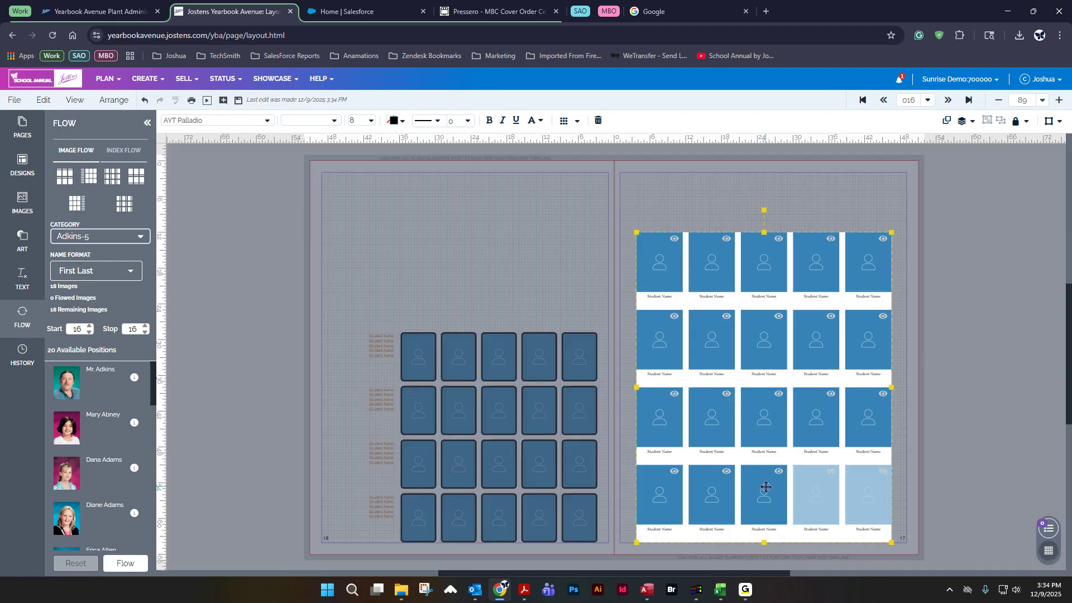
left_click(829, 473)
left_click(829, 474)
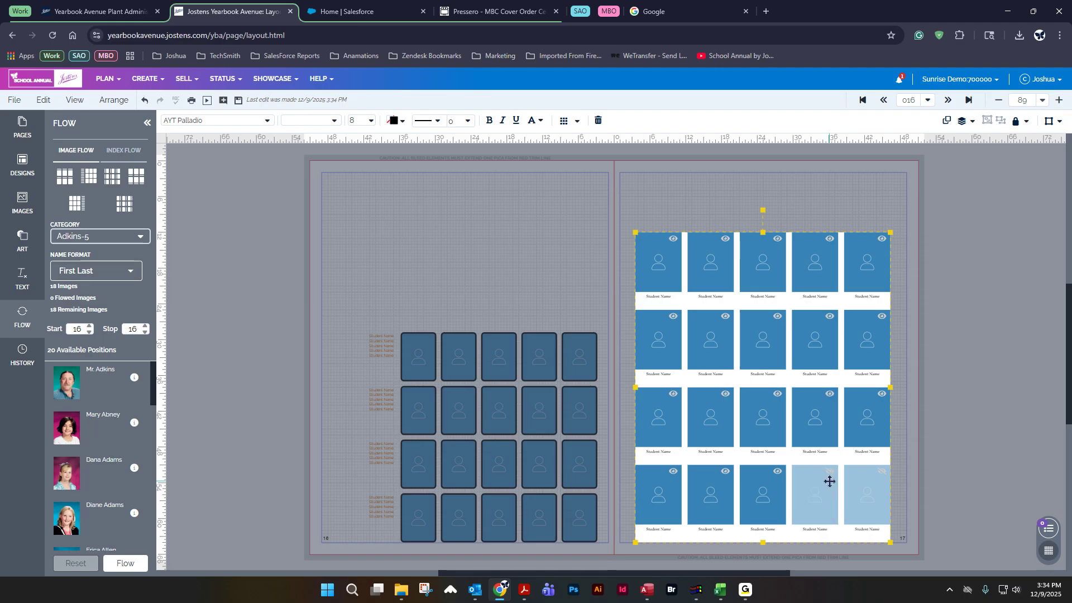
scroll(830, 482, "up", 5)
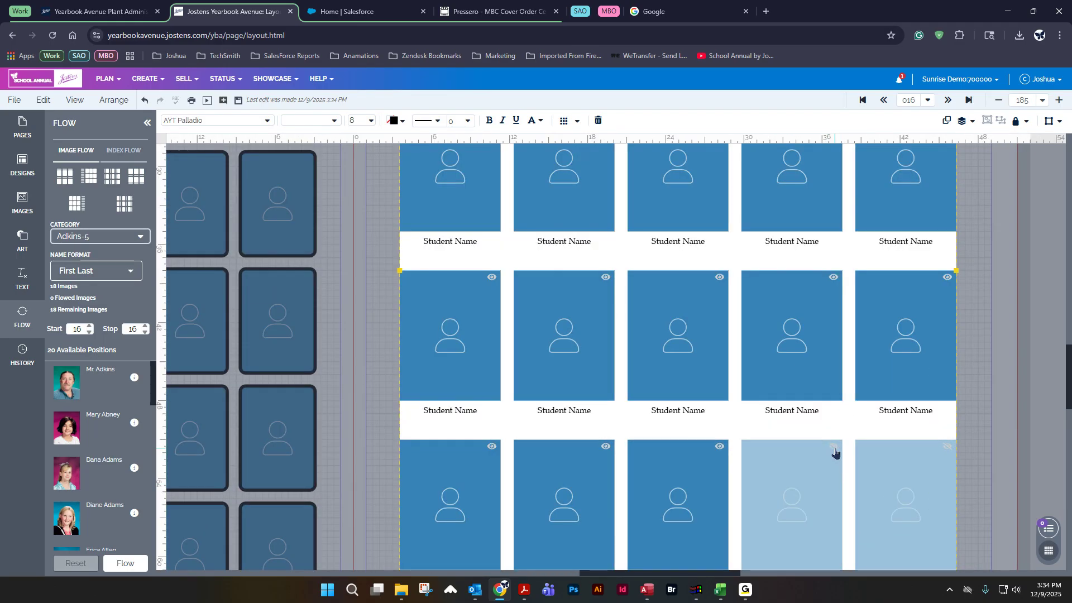
left_click(834, 449)
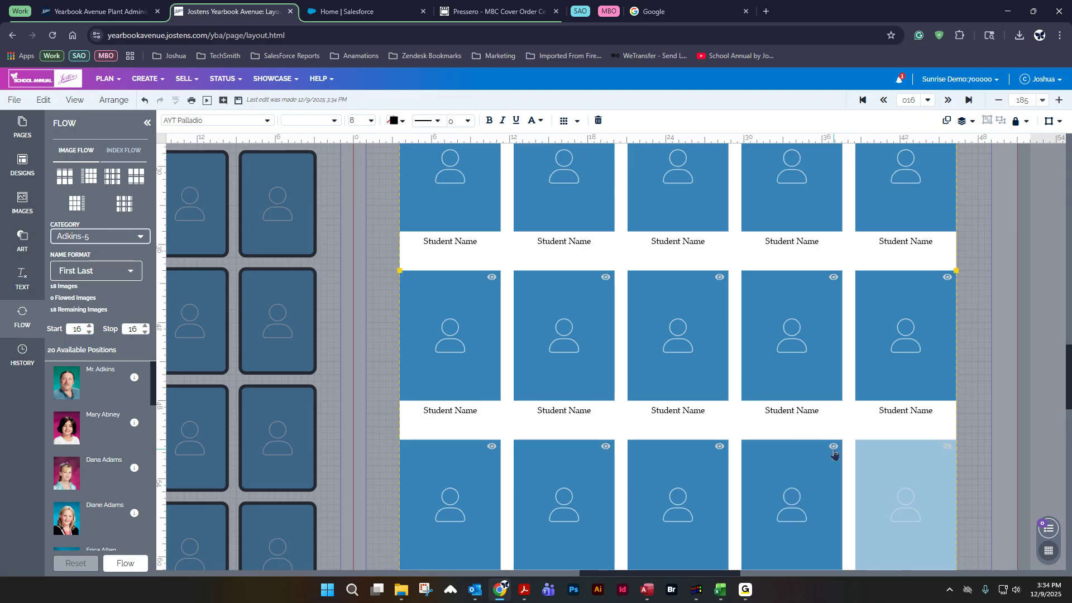
left_click(834, 450)
left_click(834, 450)
left_click(947, 447)
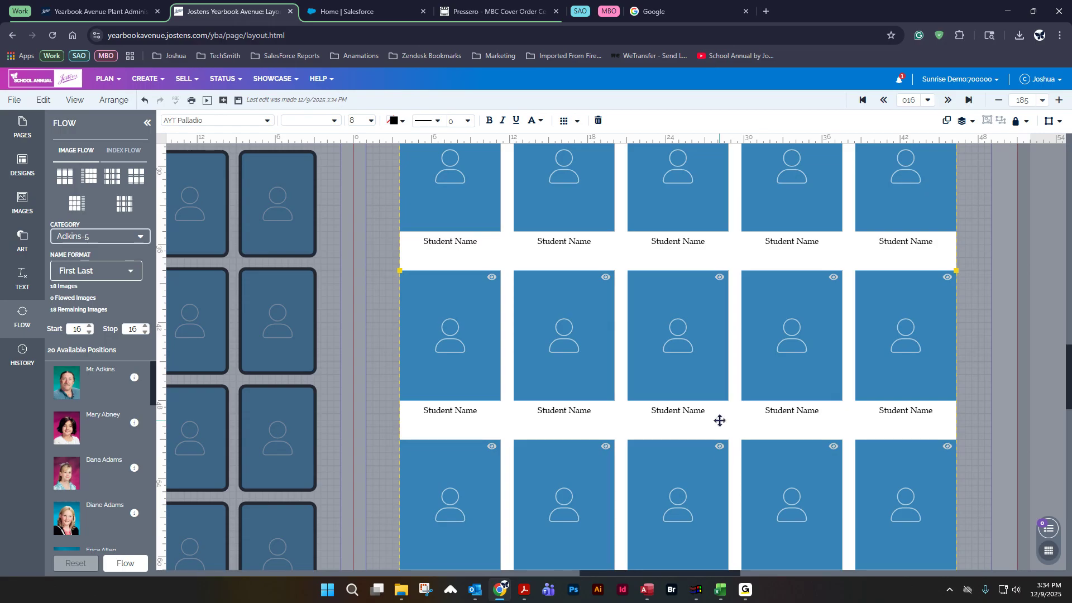
left_click(720, 447)
left_click(719, 277)
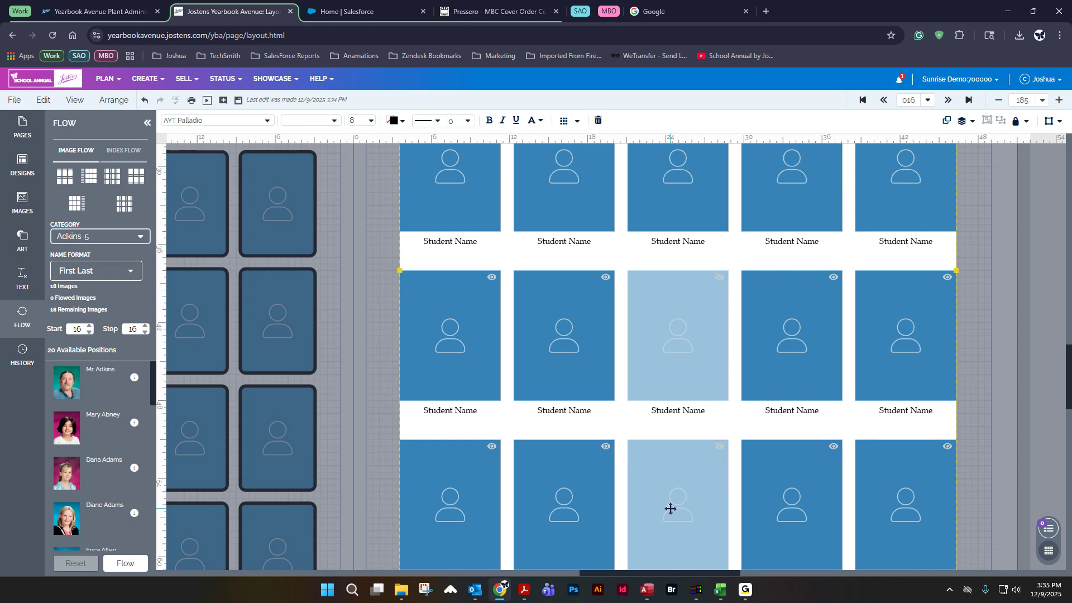
scroll(495, 431, "down", 2)
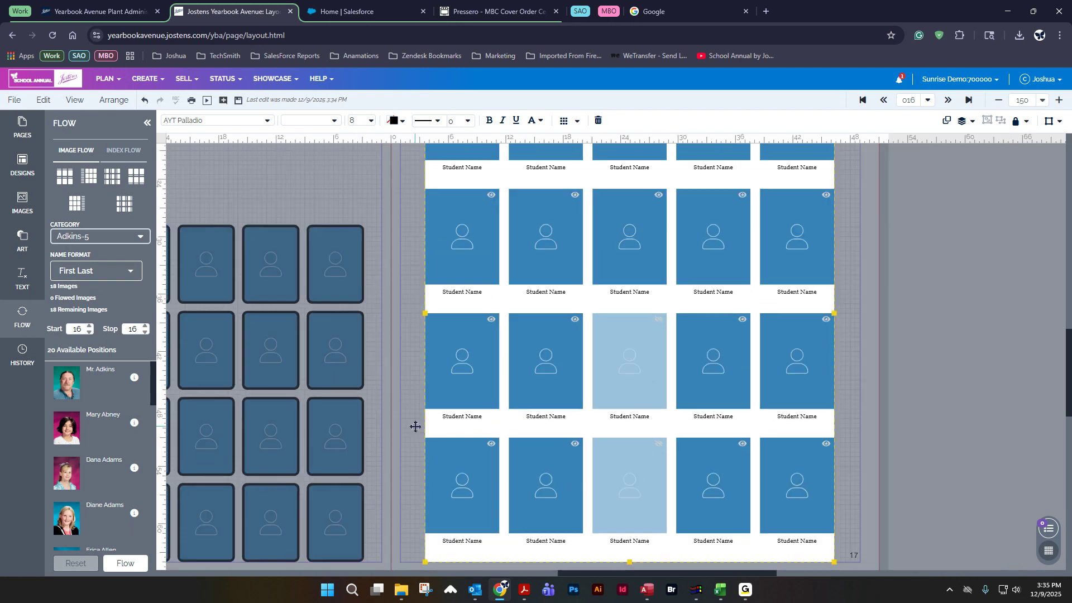
scroll(416, 427, "down", 1)
left_click(1041, 100)
left_click(1008, 132)
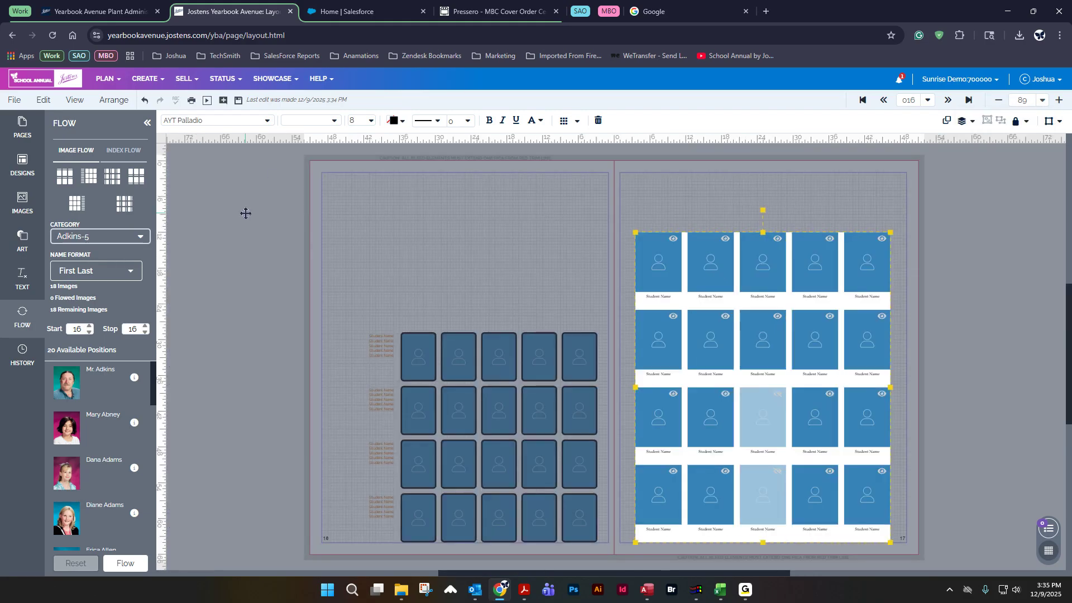
Step: Save the spread and flow the category's images into the page 16 grid
left_click(254, 245)
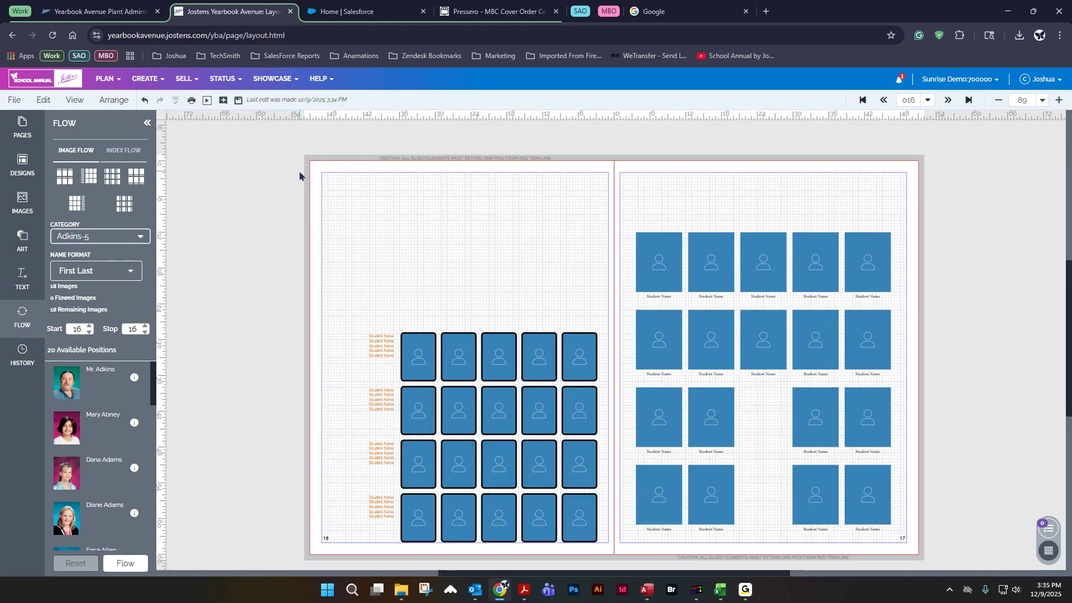
left_click(238, 100)
left_click(125, 563)
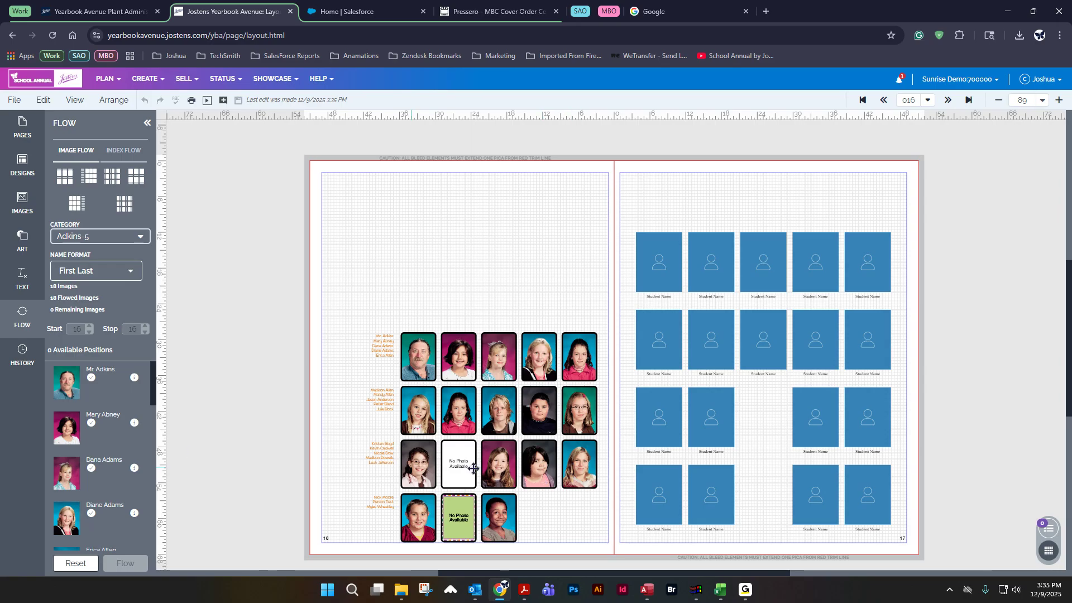
Step: Set the first portrait's type to Other, then reset and reflow the images into the page 16 grid
mouse_move(136, 379)
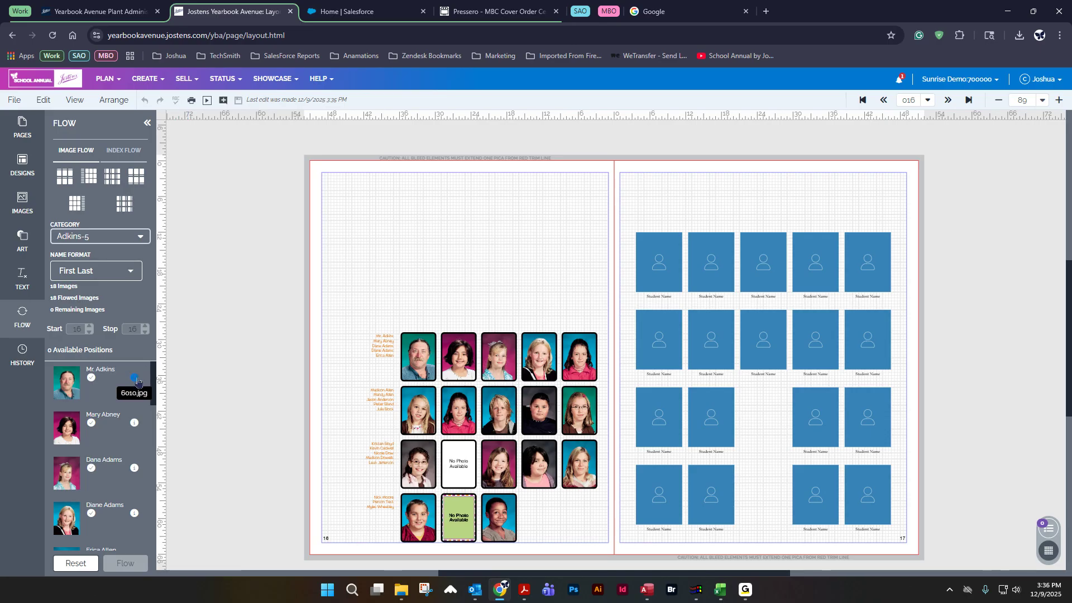
left_click(136, 379)
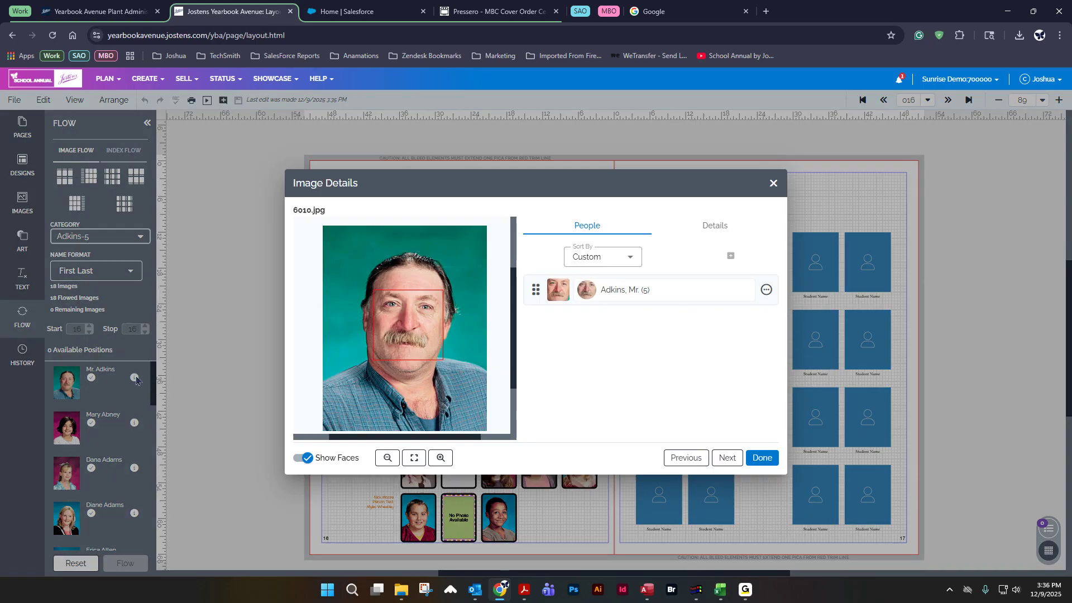
left_click(718, 229)
left_click(565, 357)
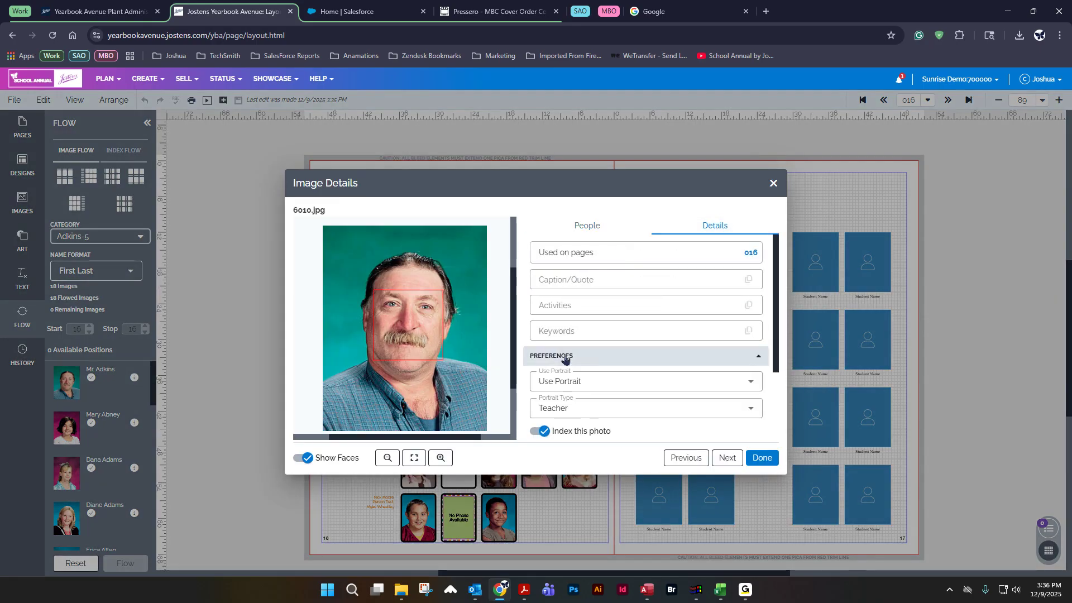
left_click(561, 407)
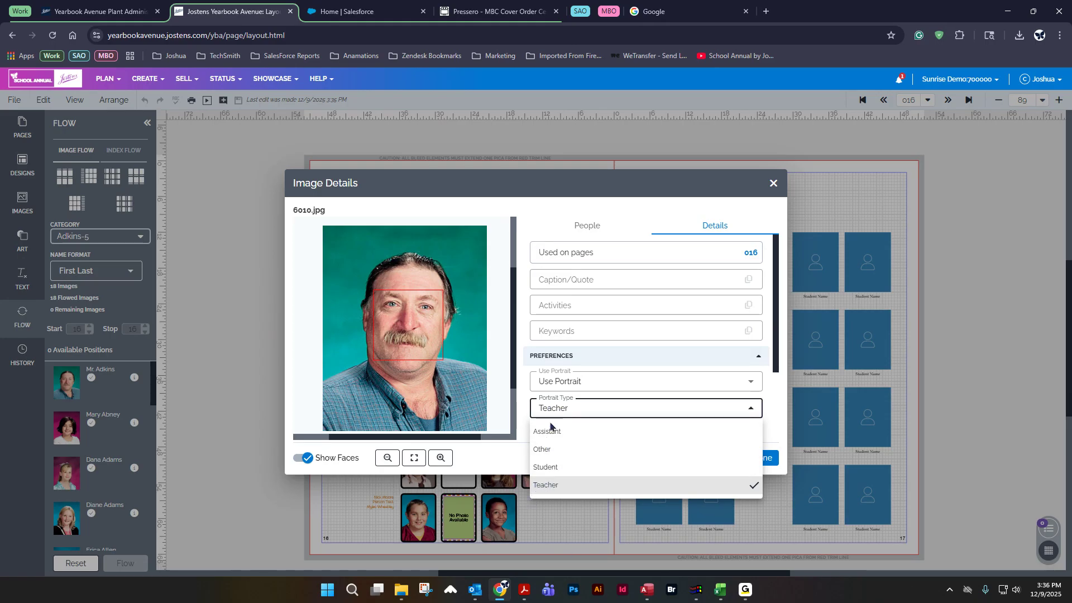
left_click(542, 449)
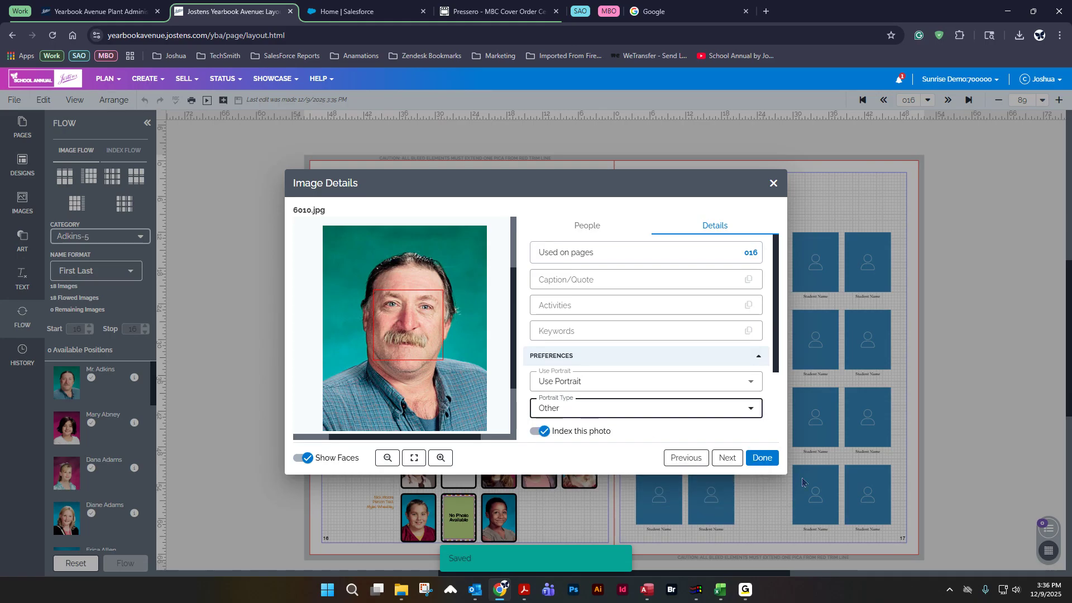
left_click(762, 458)
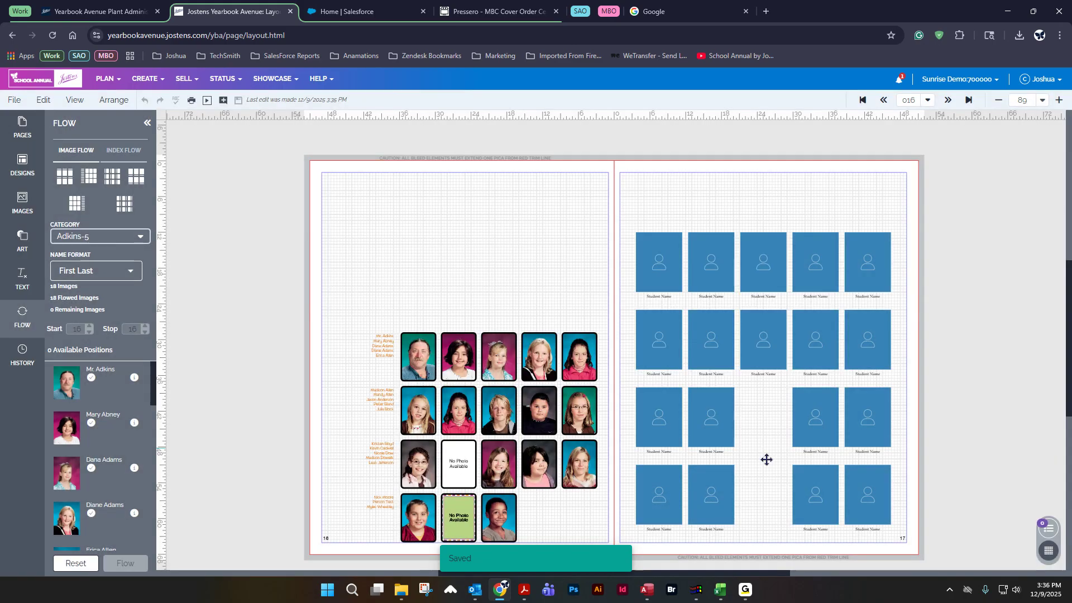
left_click(81, 565)
left_click(119, 565)
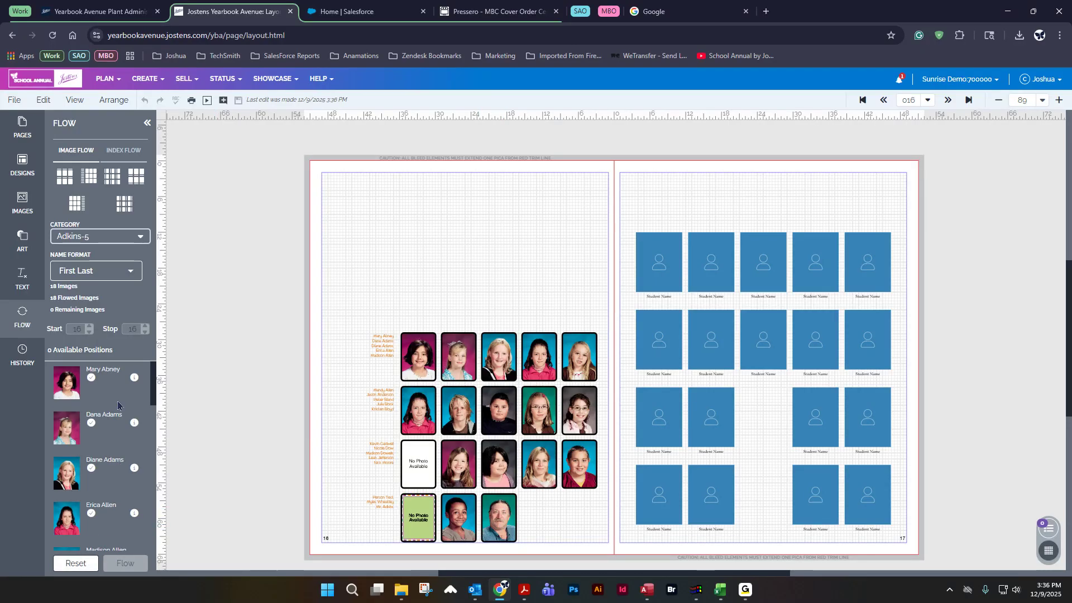
Step: Set that portrait's type back to Teacher, then reset and reflow the images into the page 16 grid
scroll(118, 405, "down", 10)
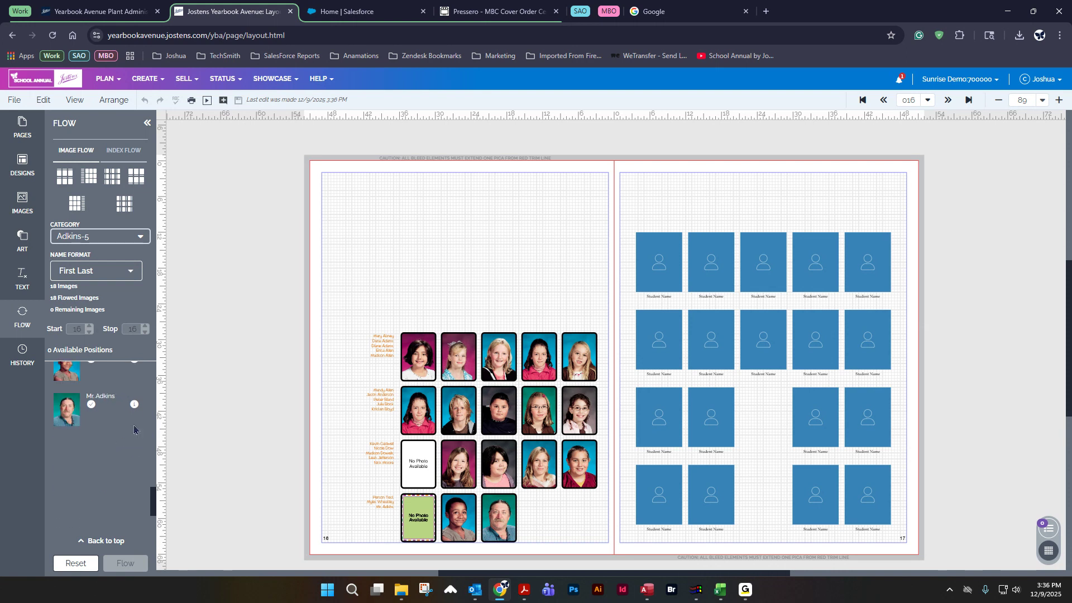
left_click(134, 404)
left_click(709, 223)
left_click(562, 357)
left_click(569, 412)
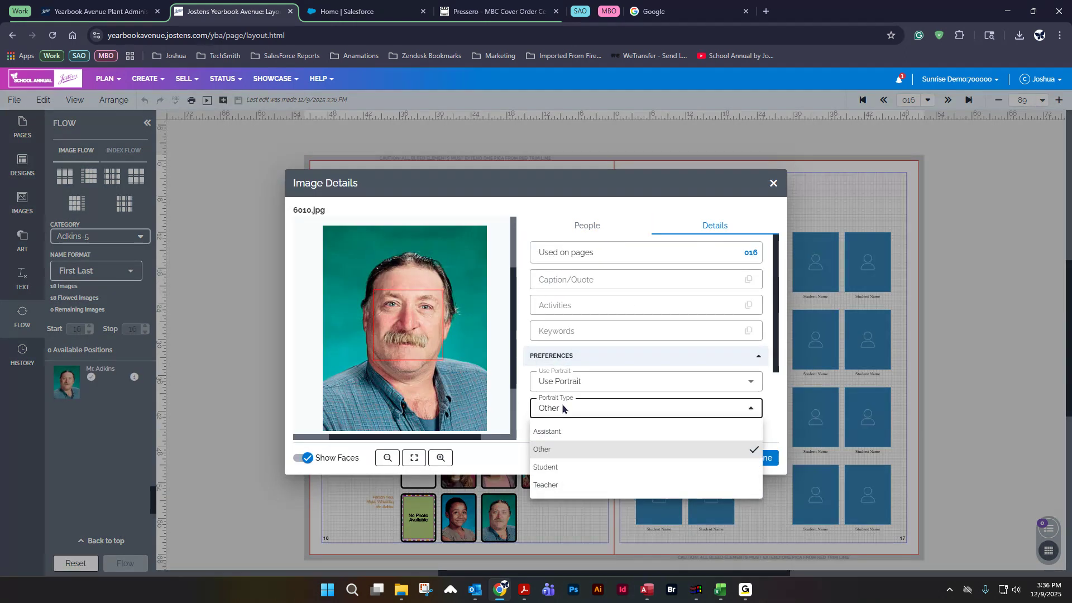
left_click(558, 484)
left_click(762, 456)
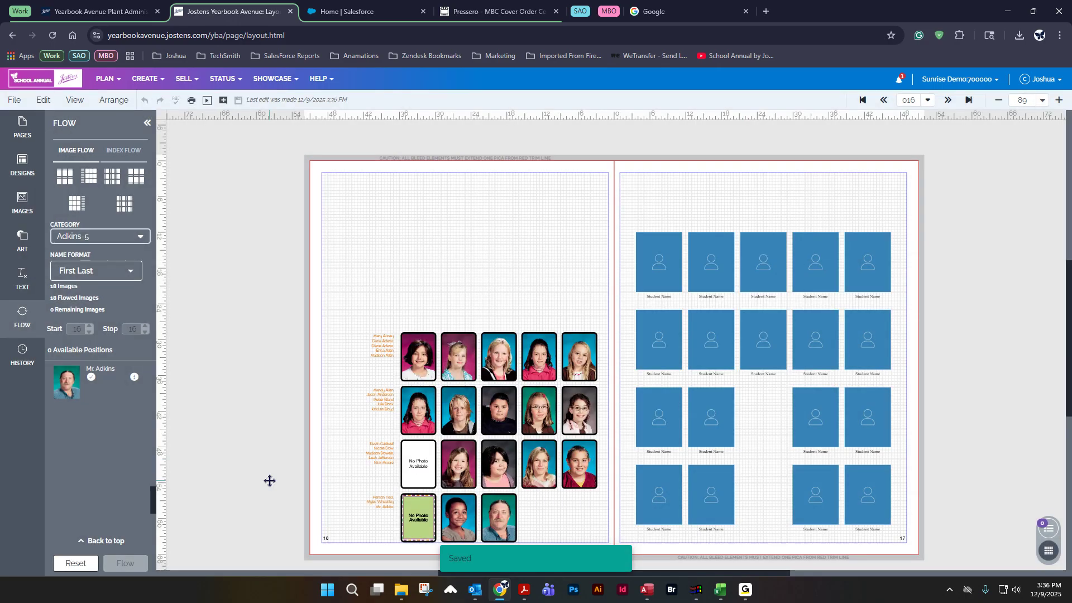
left_click(76, 563)
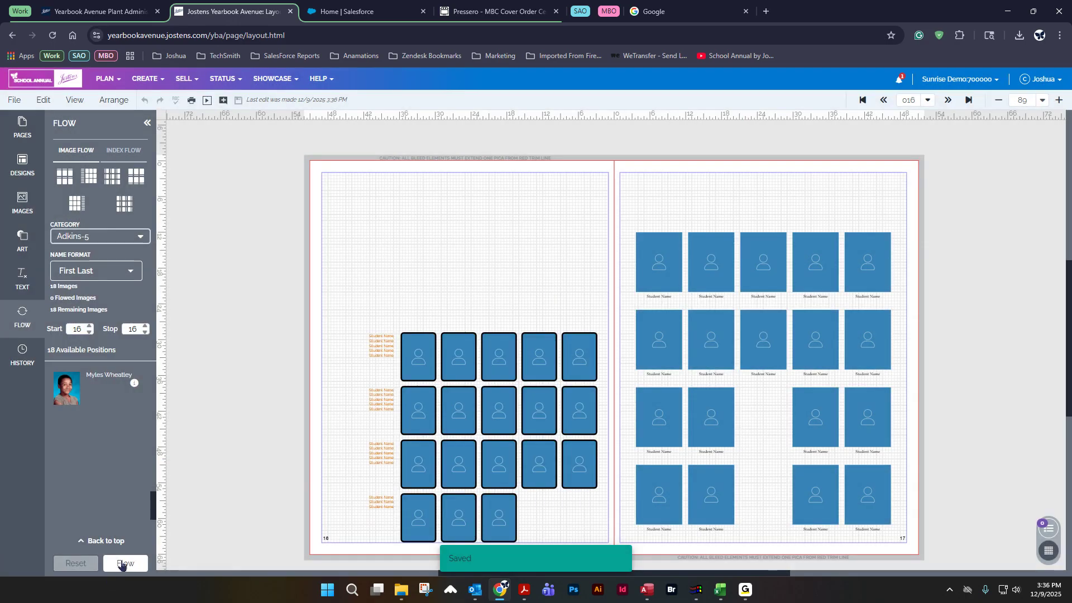
left_click(123, 563)
scroll(106, 464, "up", 10)
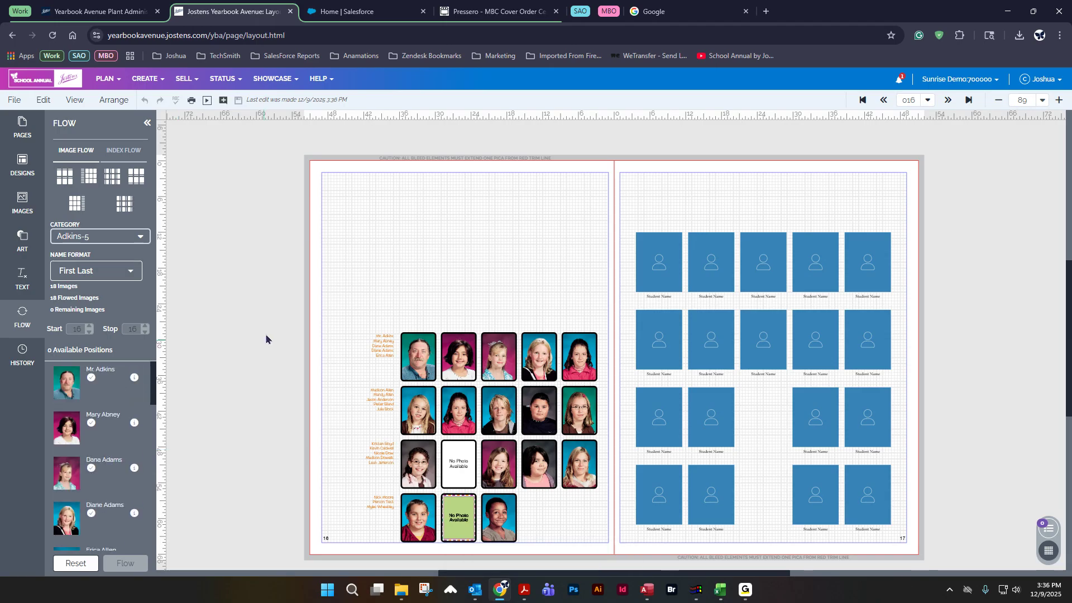
scroll(311, 237, "up", 3)
scroll(292, 276, "down", 5)
scroll(290, 275, "up", 2)
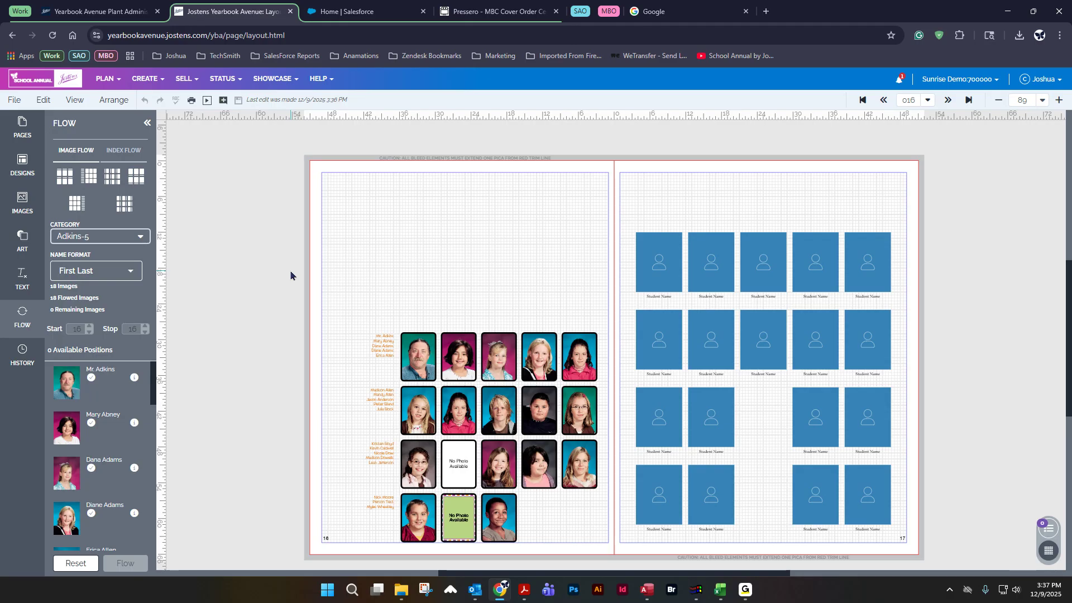
Step: Open the image library and the Dohl-3 portrait folder
left_click(149, 80)
left_click(151, 169)
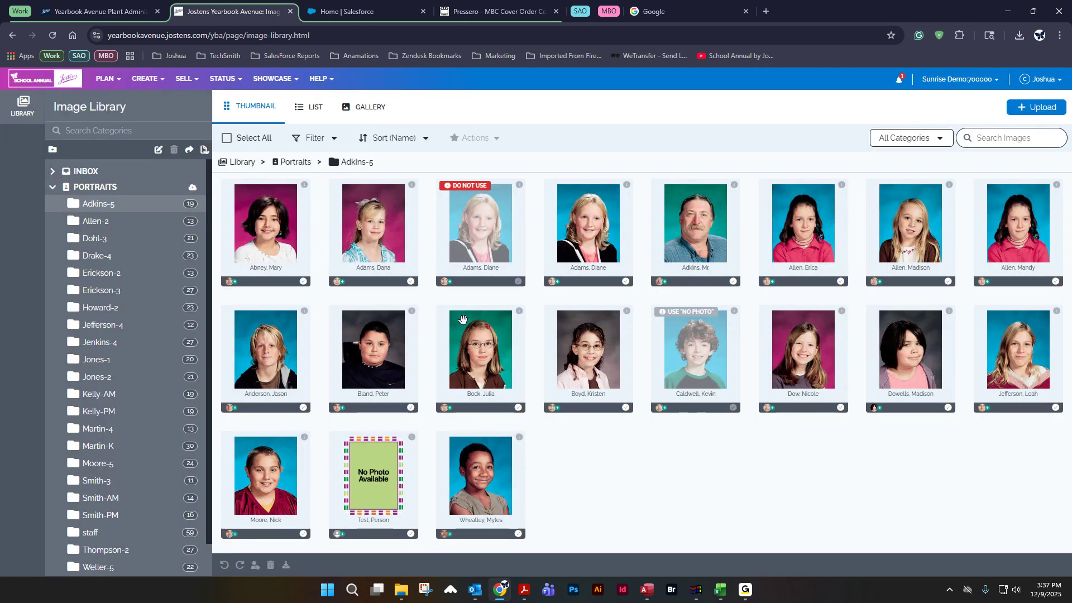
left_click(109, 239)
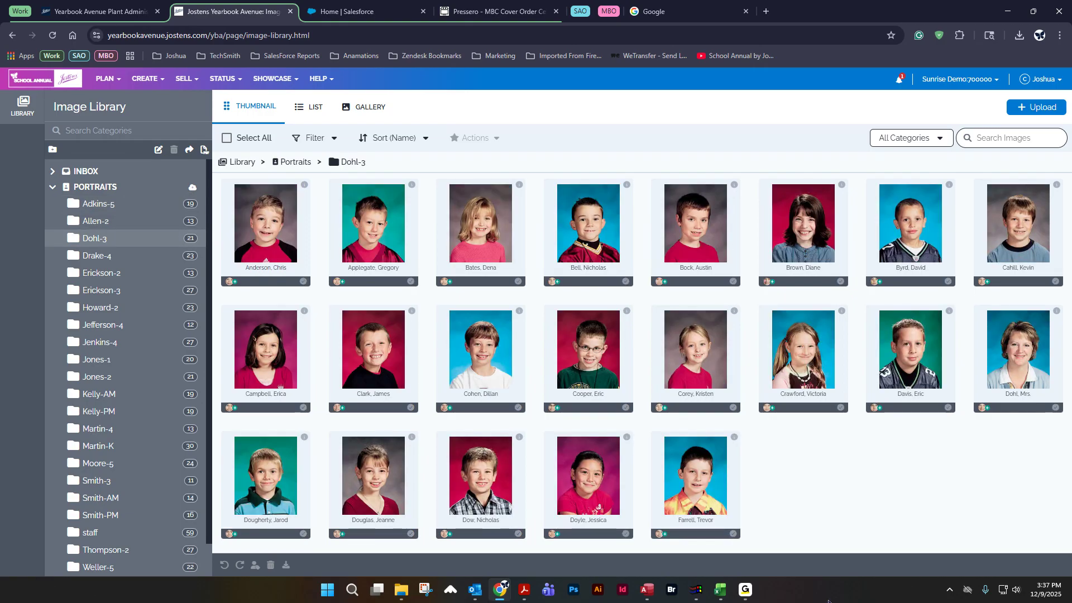
Step: Upload BD00097.tif from the Pictures folder into the Dohl-3 folder
left_click(1034, 109)
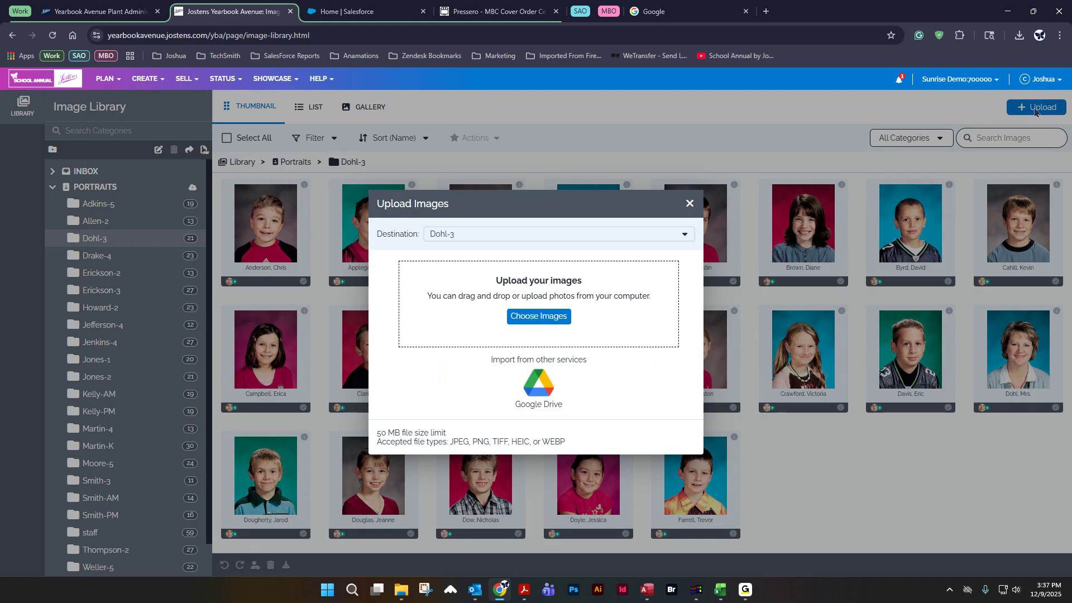
left_click(546, 318)
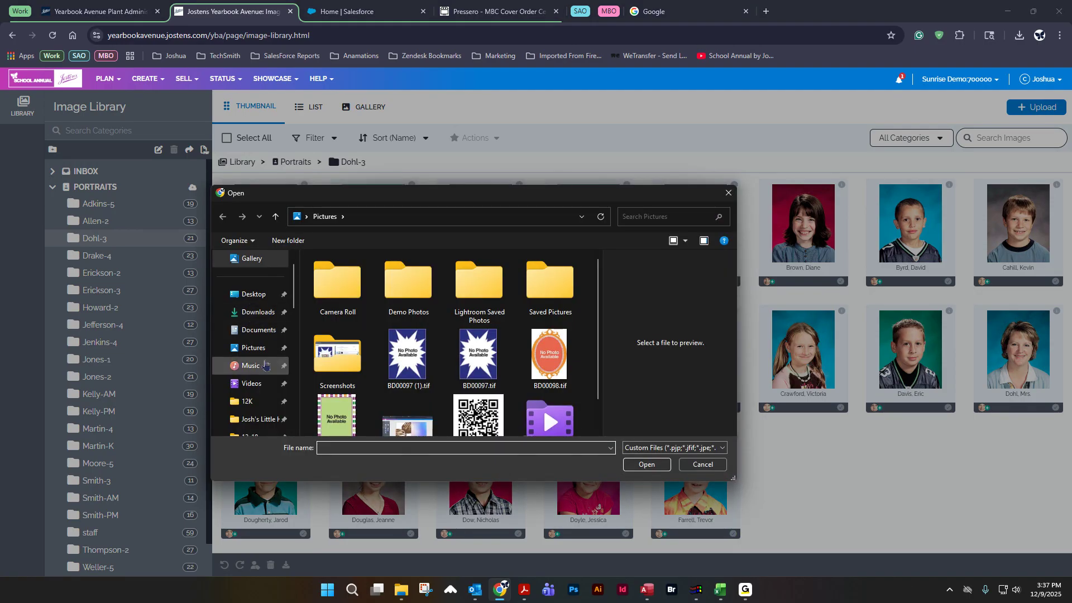
left_click(255, 350)
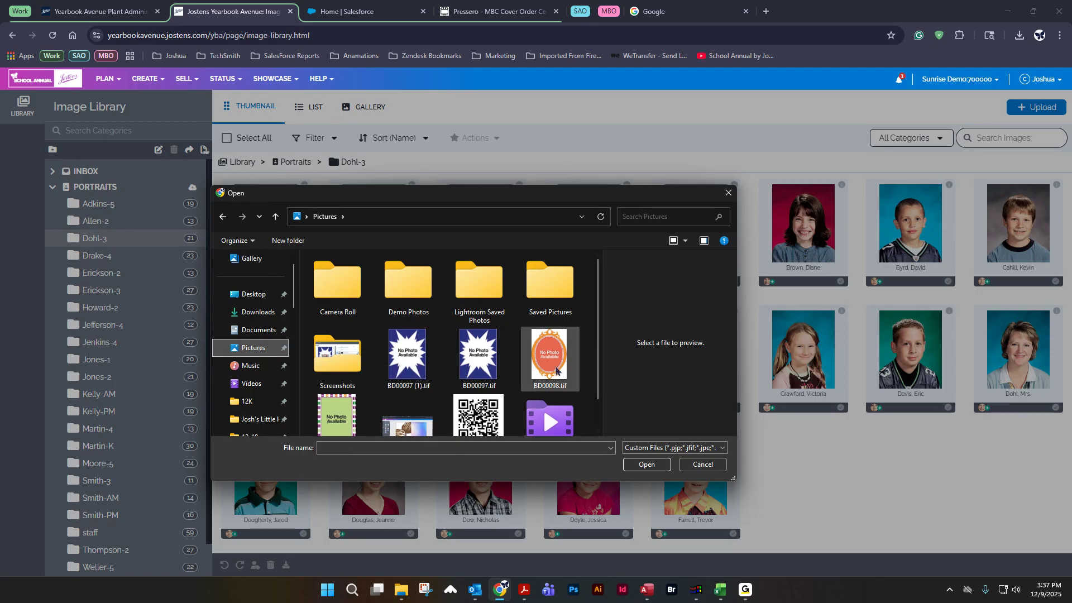
left_click(475, 346)
left_click(646, 464)
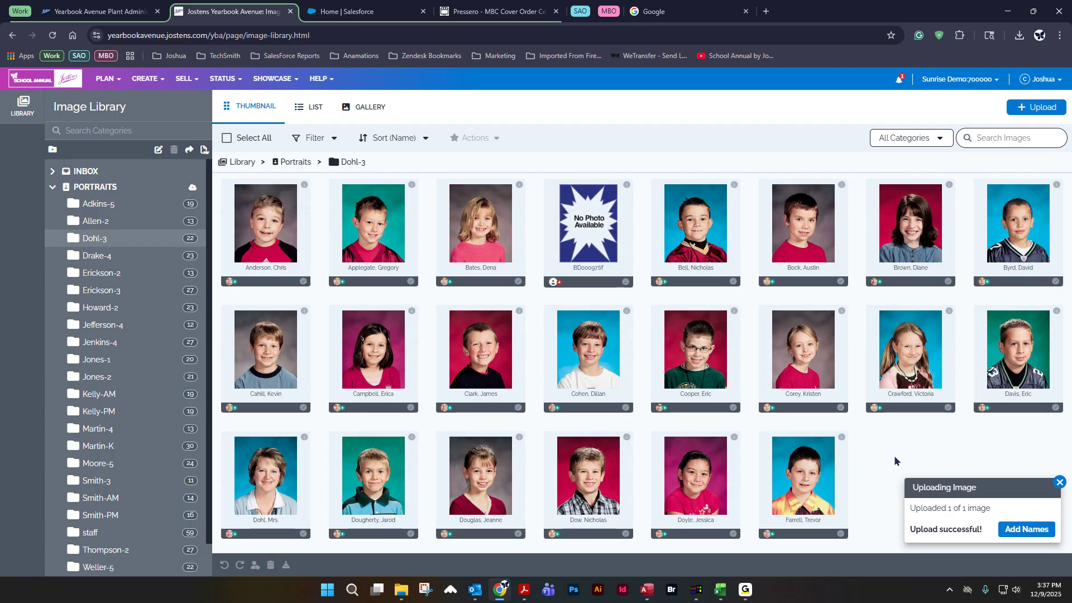
Step: Close the upload notification
left_click_drag(895, 459, 642, 209)
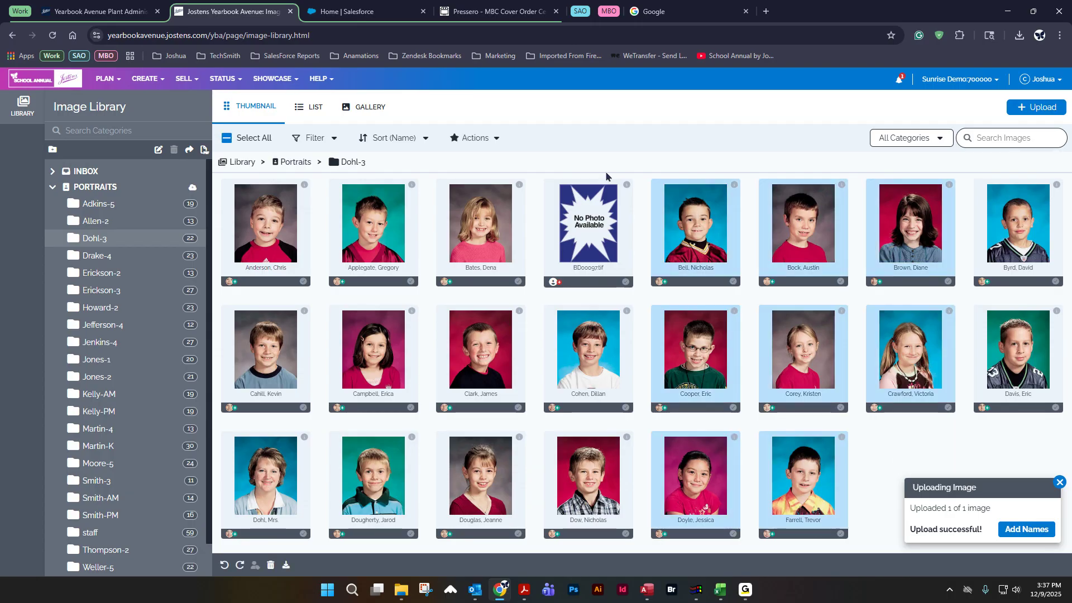
left_click(595, 244)
left_click(888, 453)
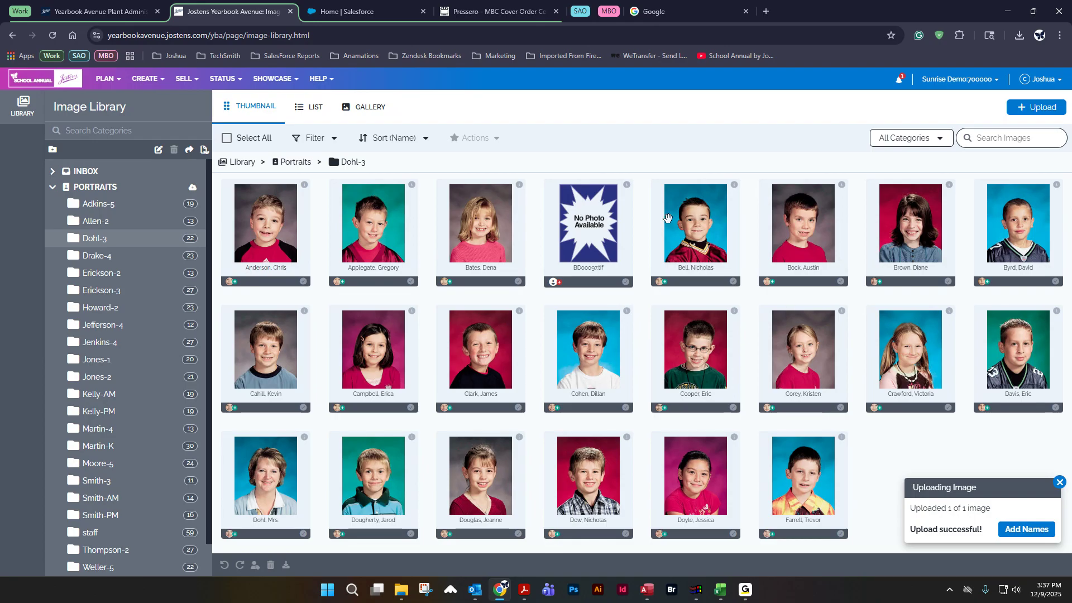
left_click(1058, 482)
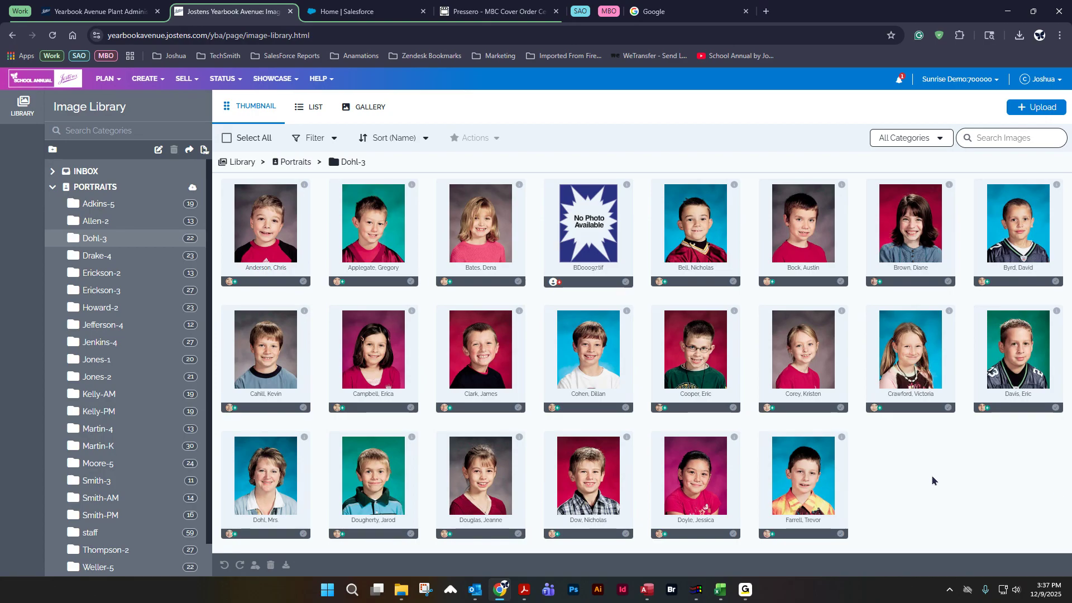